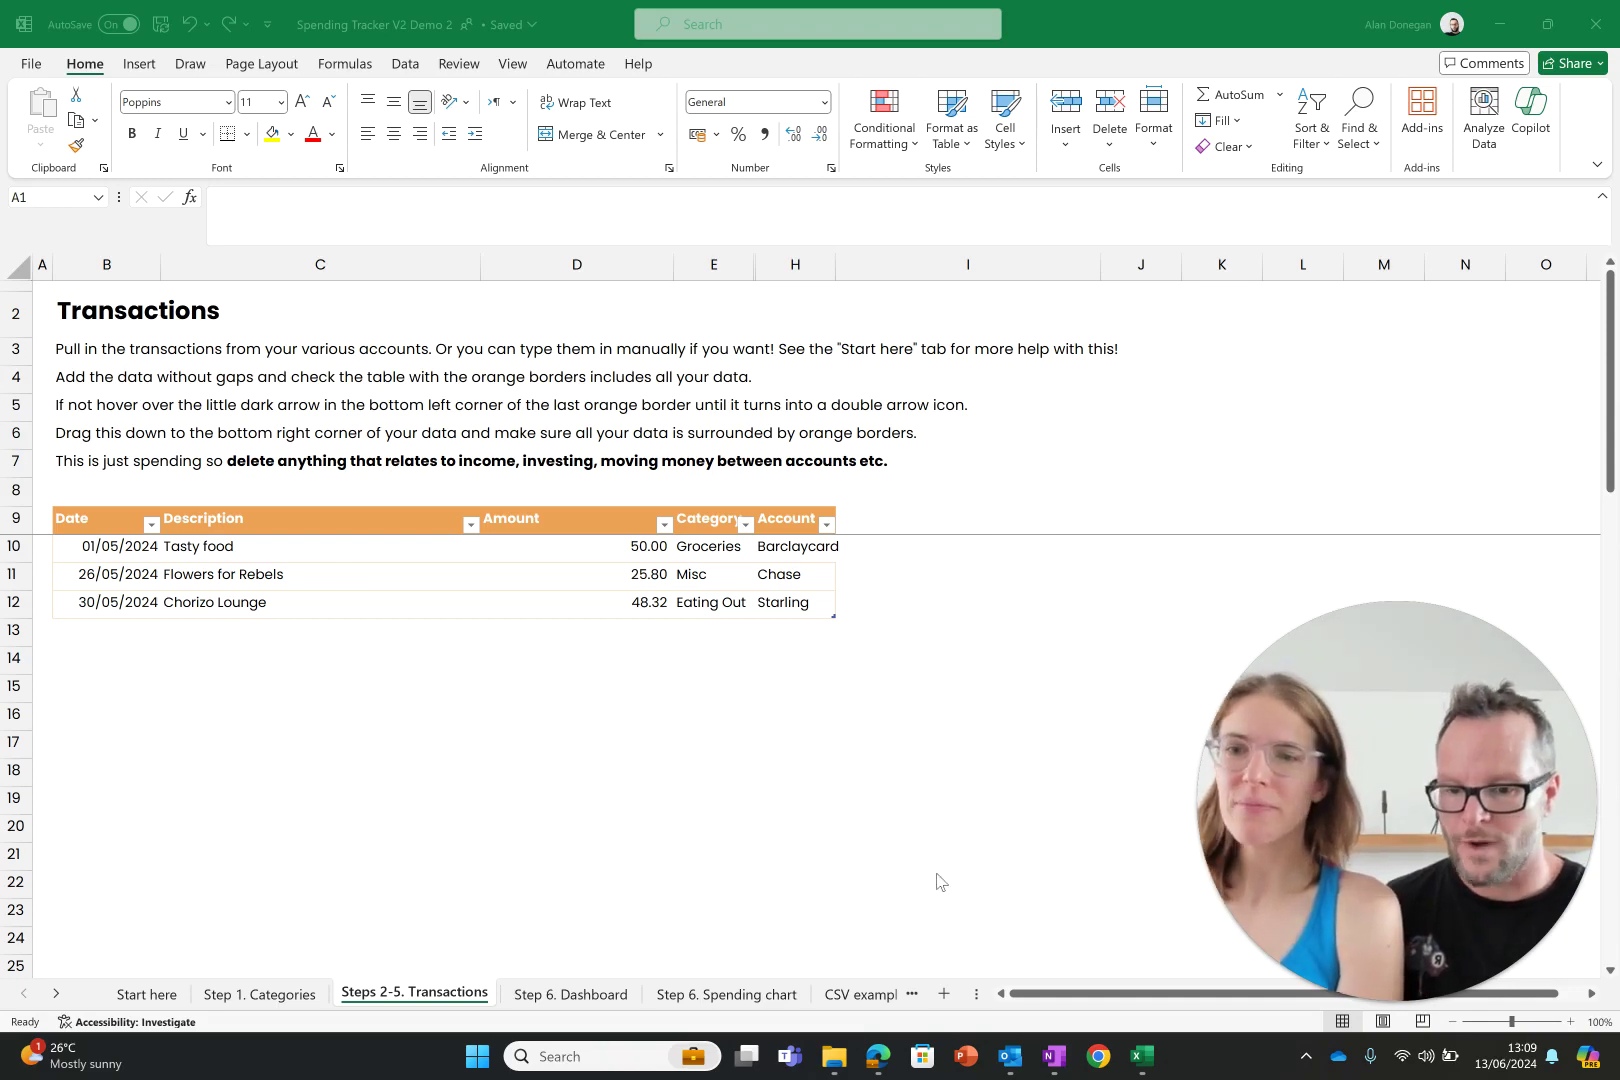
Switch to the Halifax Banking Data June clean workbook and zoom the sheet to 140%.
mouse_move(1143, 1066)
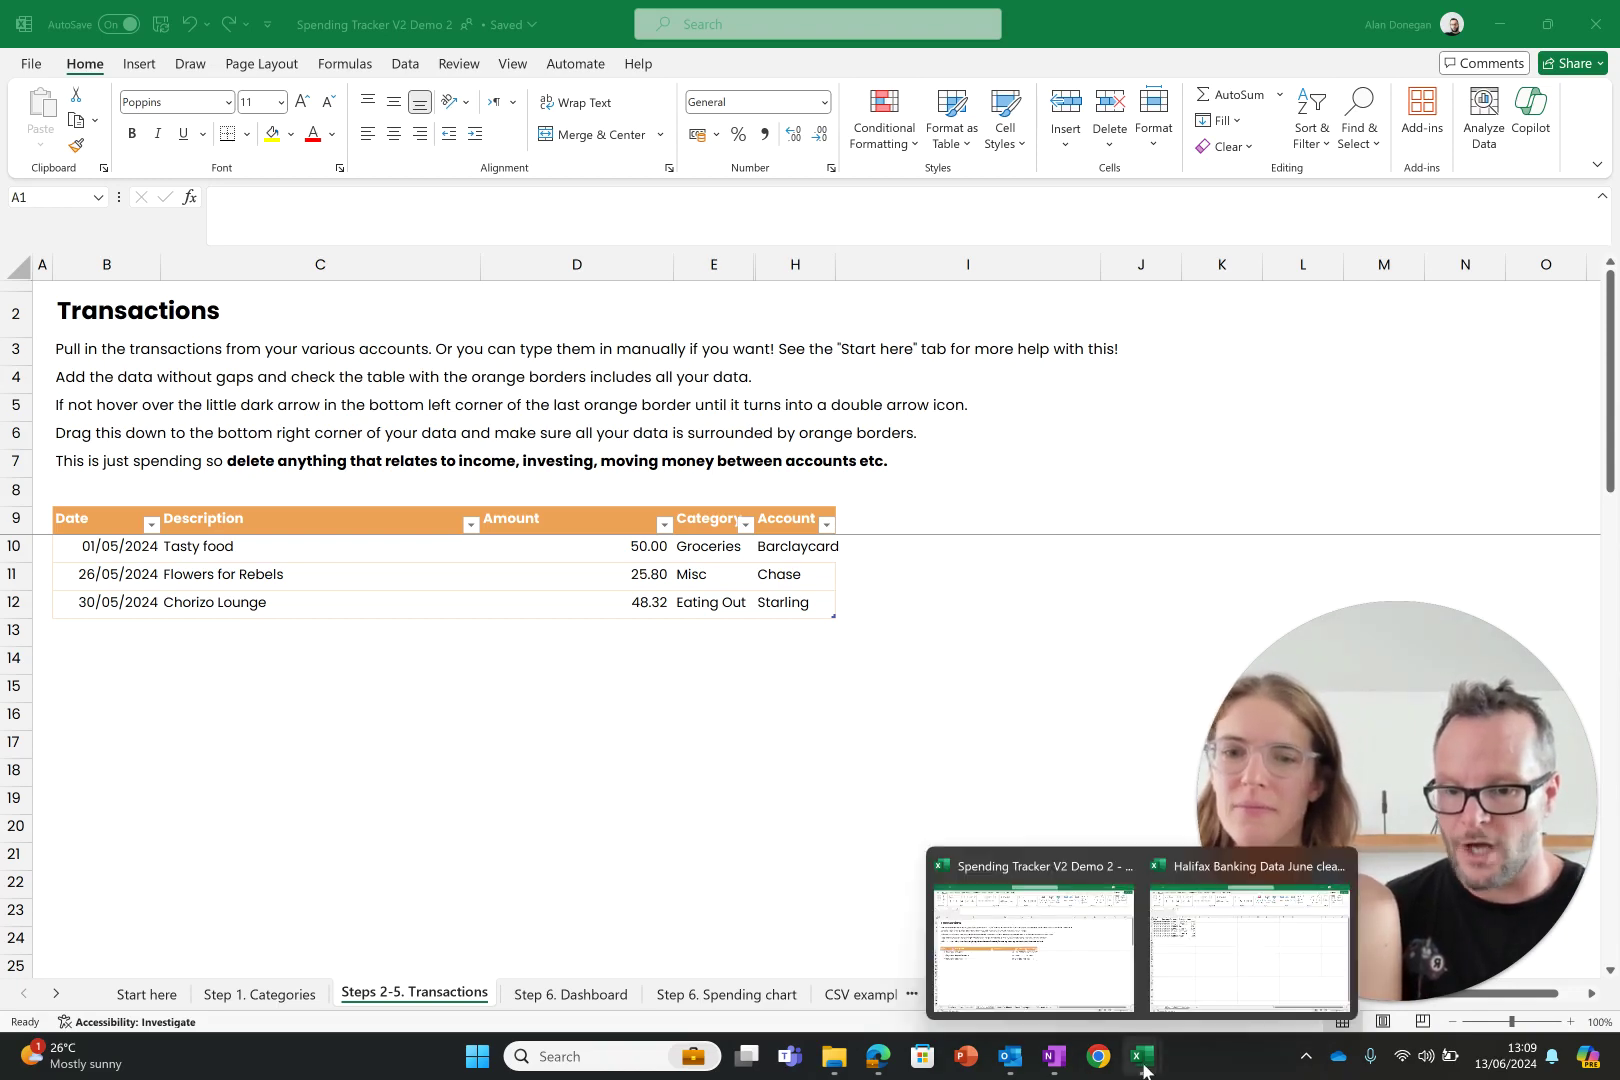
left_click(1228, 958)
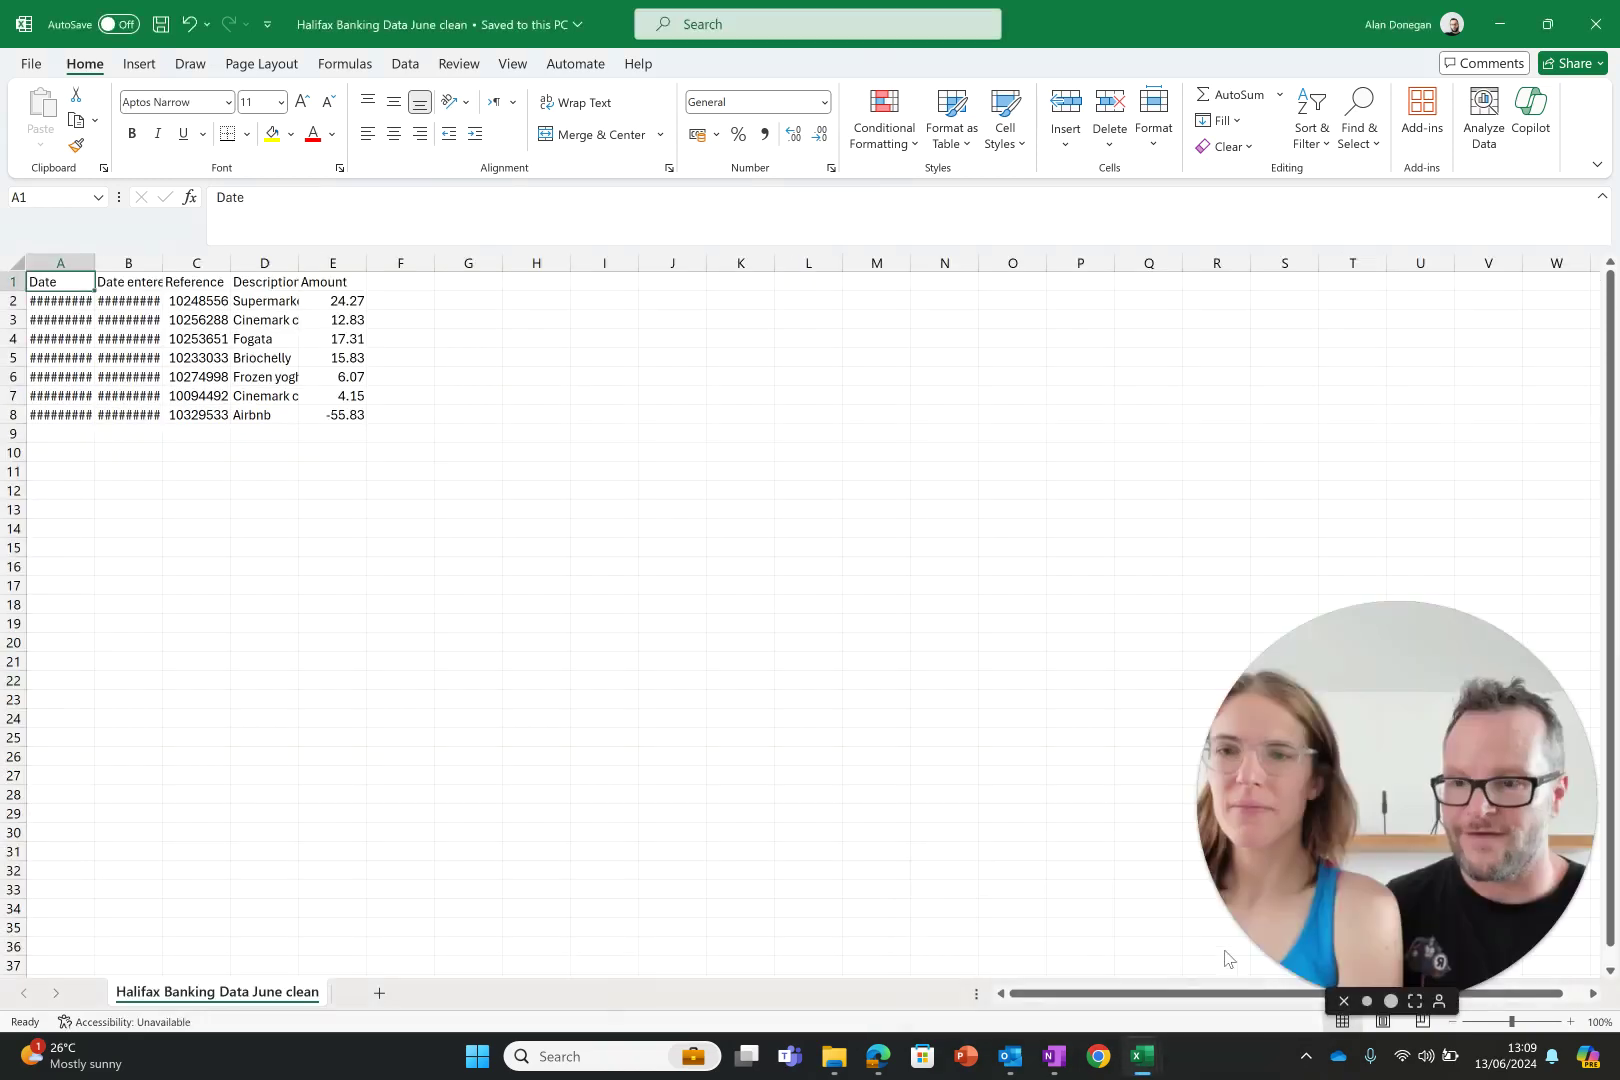
left_click(1570, 1022)
left_click(1570, 1022)
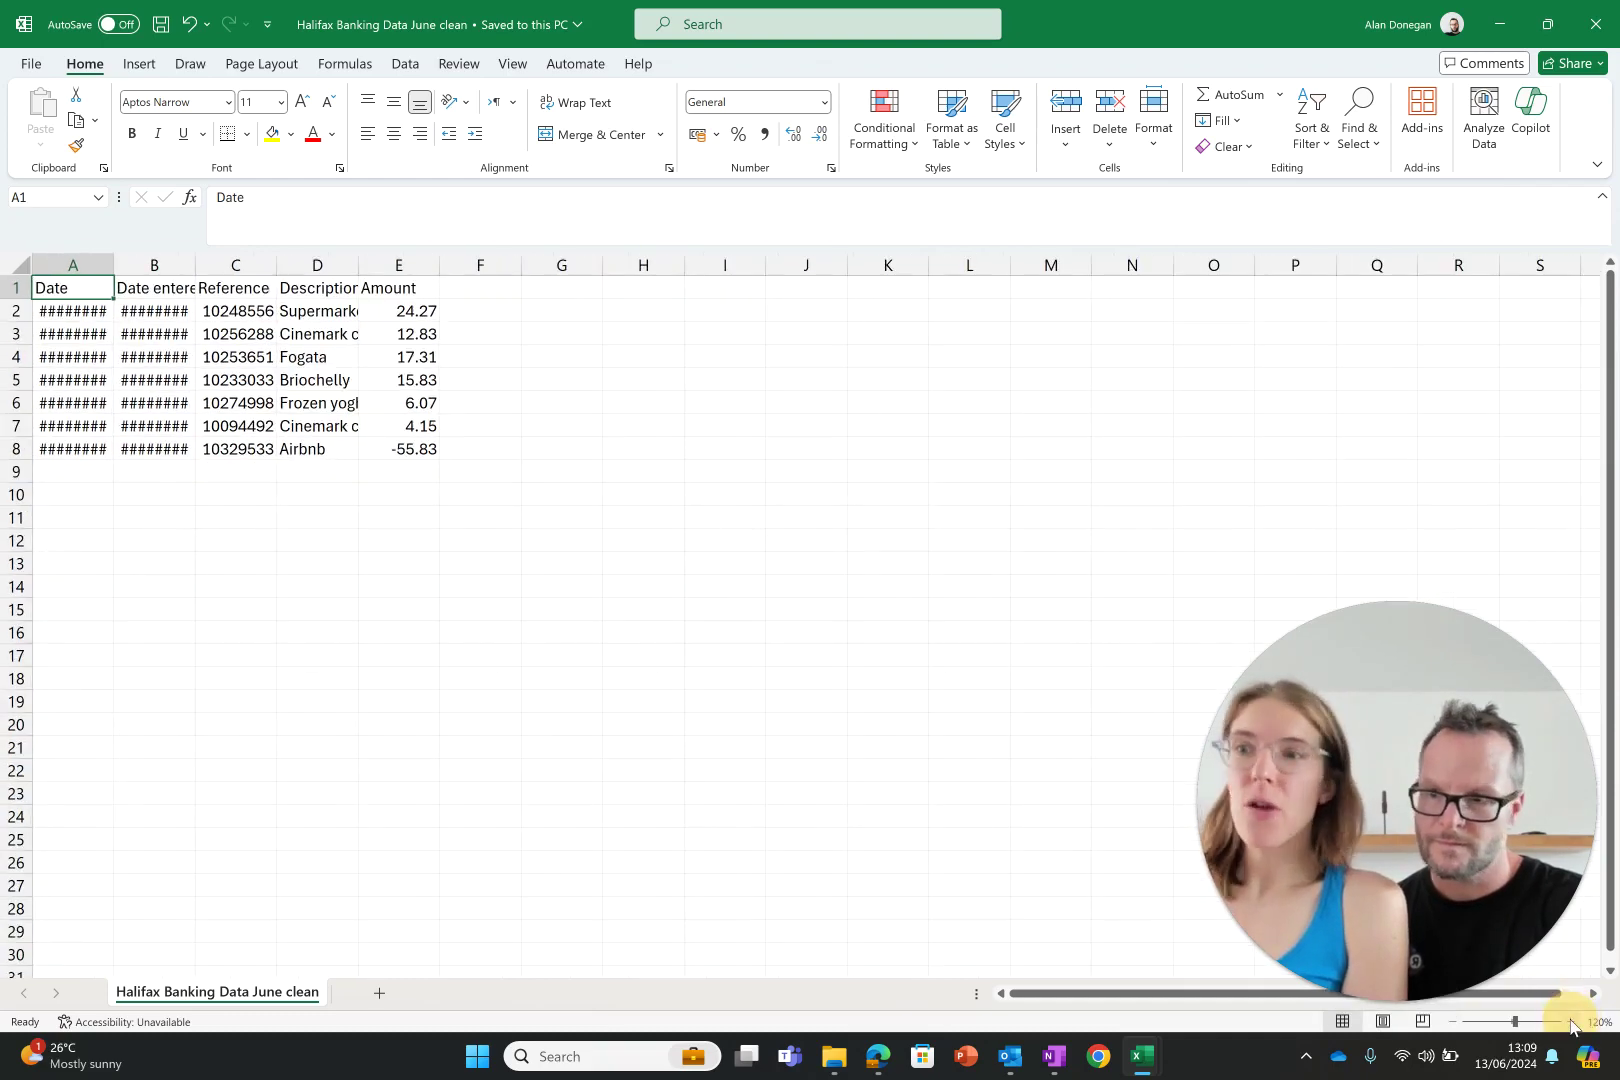
left_click(1570, 1022)
left_click(1570, 1022)
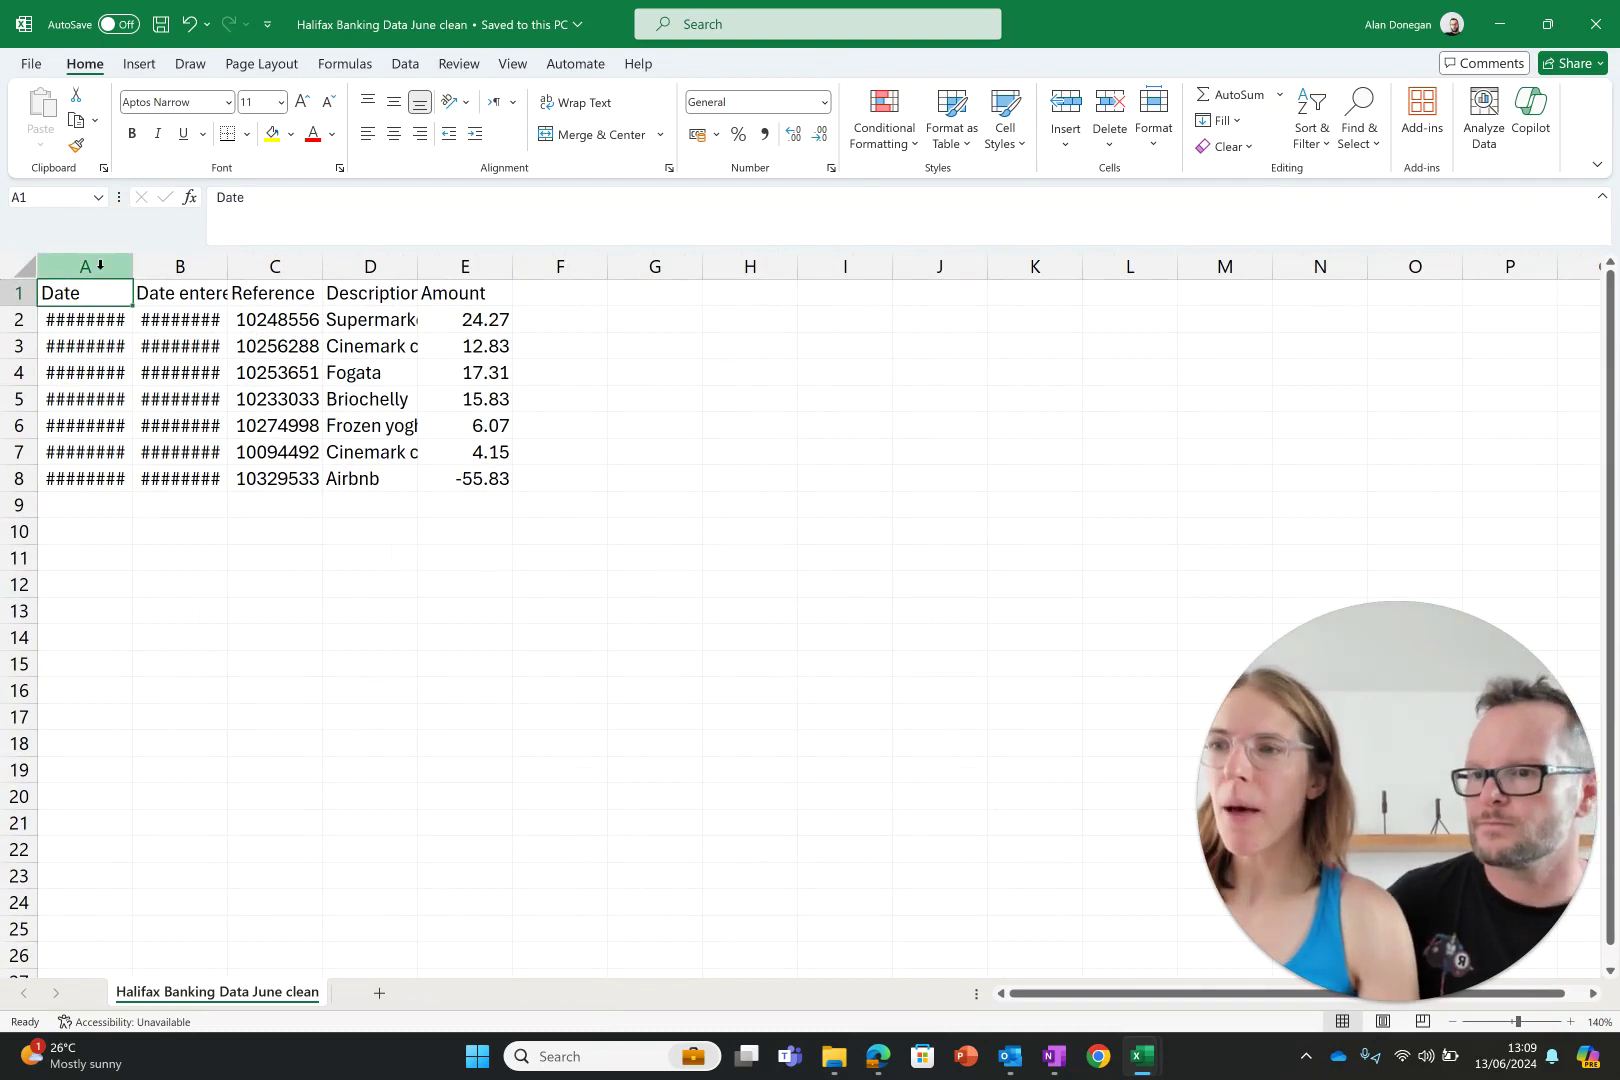
AutoFit columns A to E so every date and description displays fully.
left_click_drag(124, 264, 400, 262)
left_click_drag(177, 262, 631, 262)
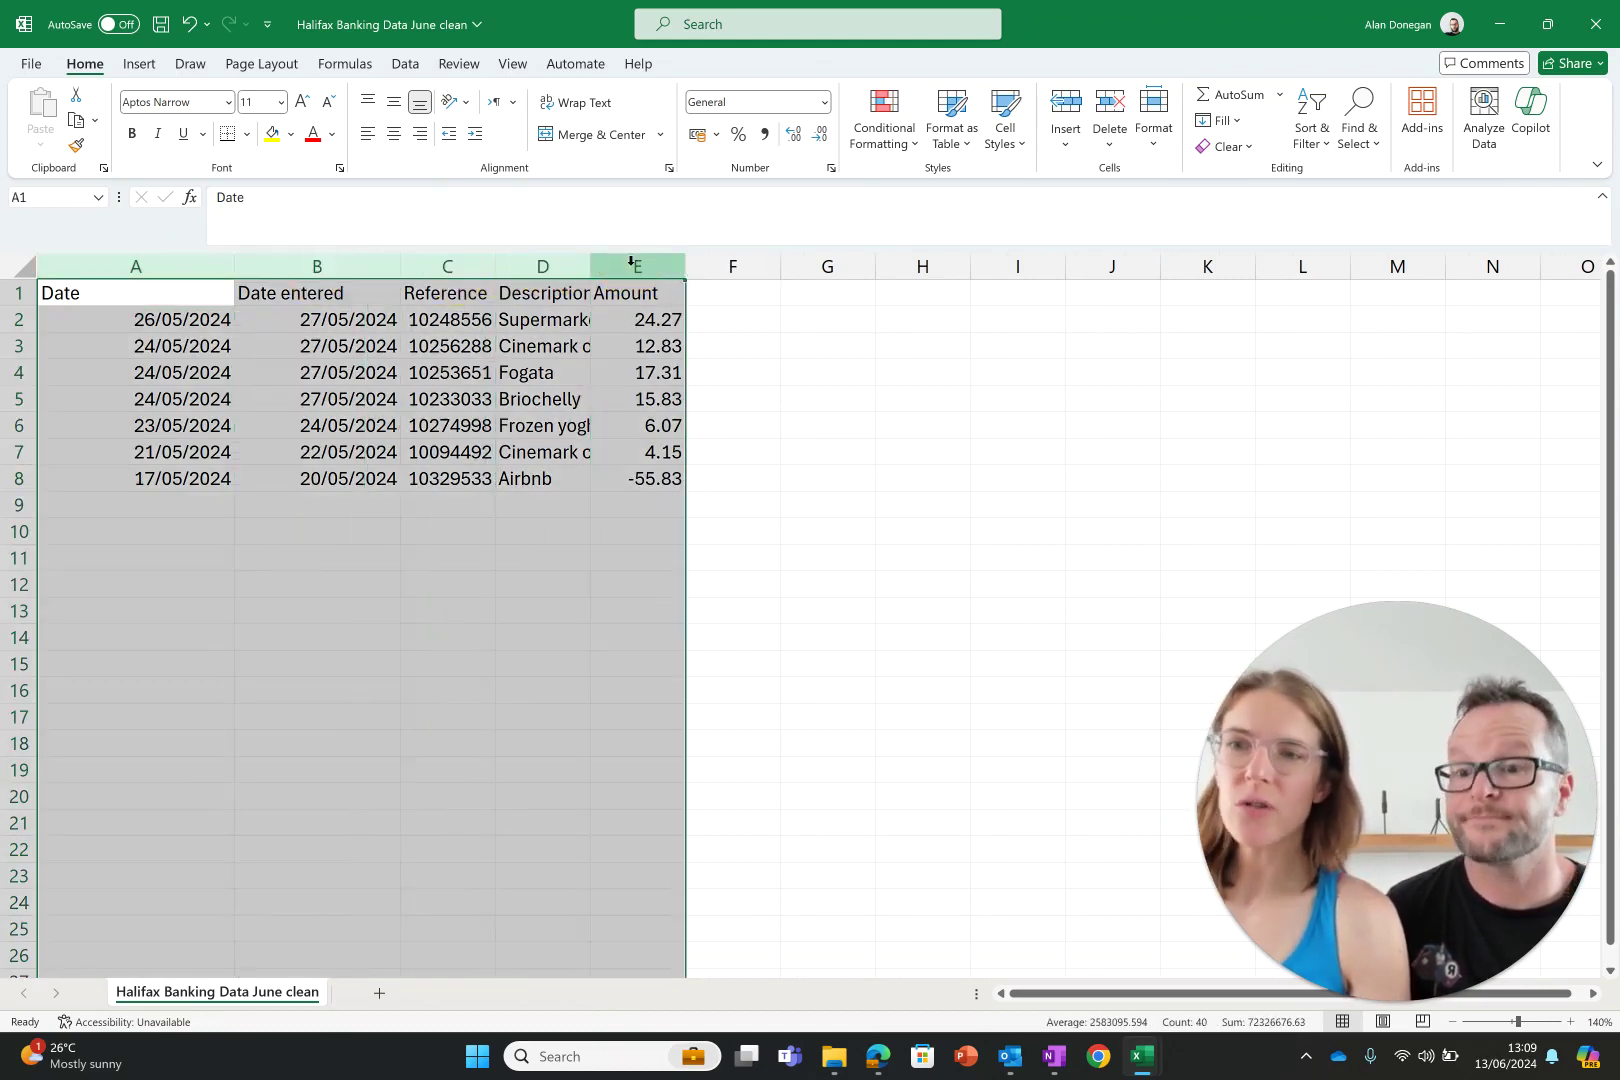
double_click(686, 266)
left_click(261, 513)
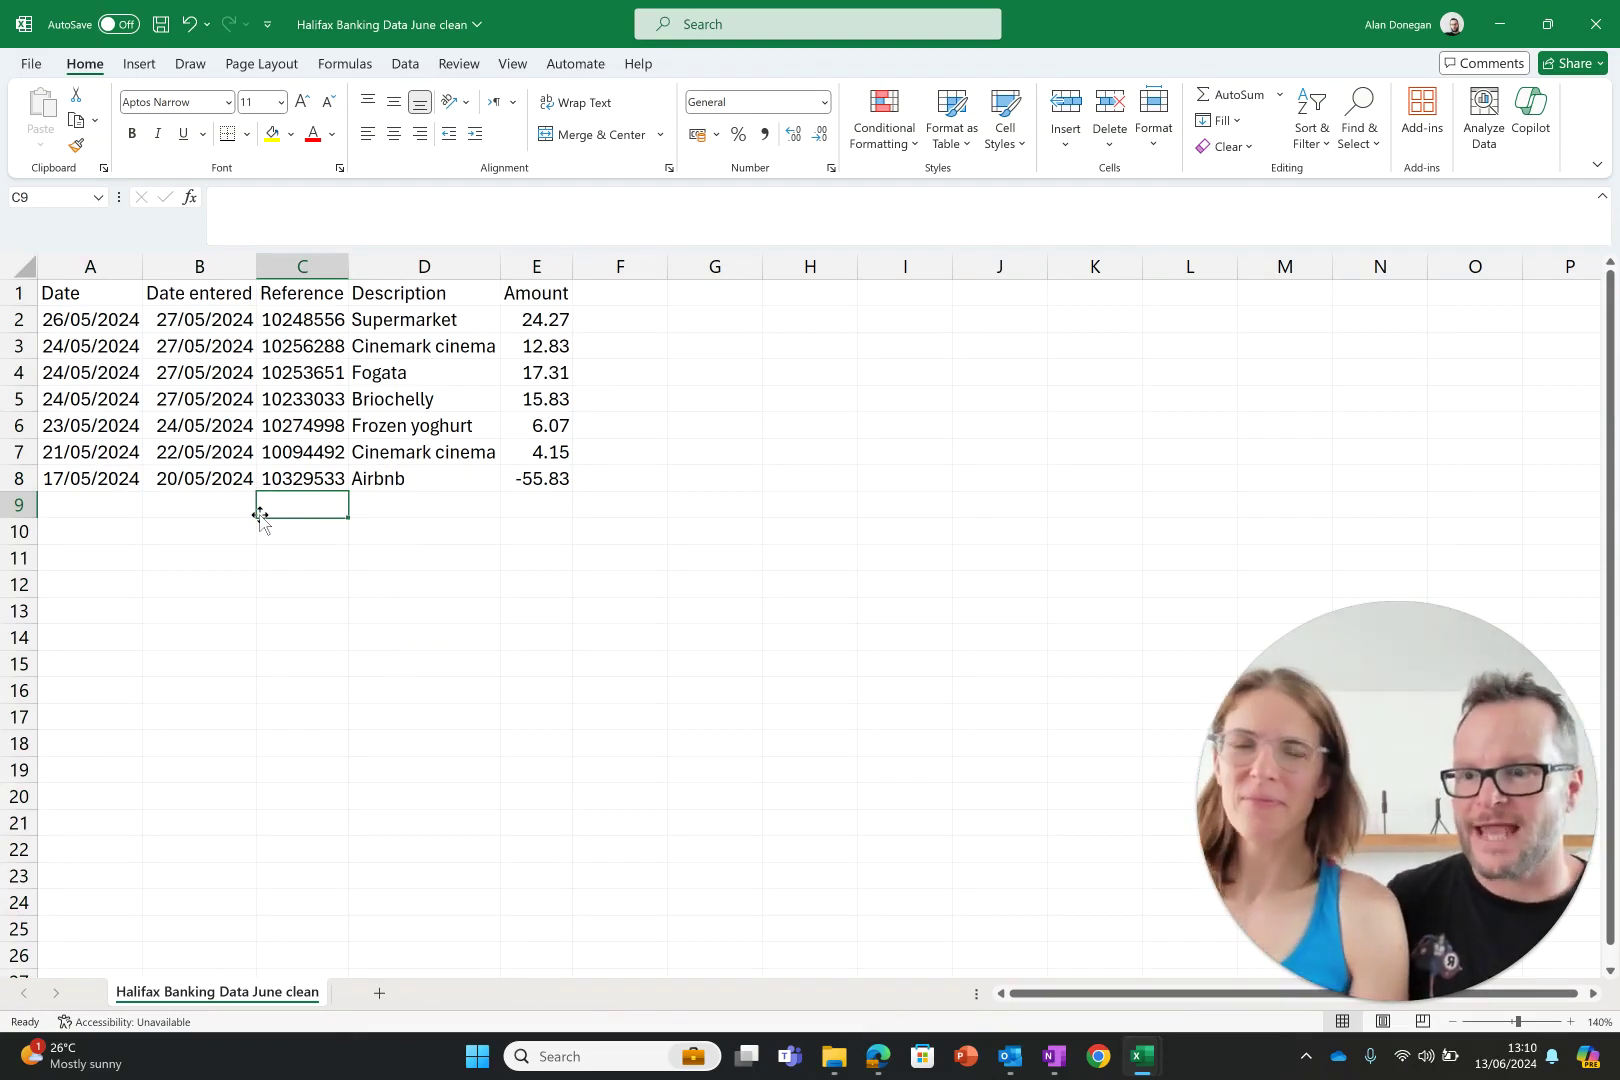
Copy the seven Halifax dates in A2:A8 and paste them as values into tracker cell B13.
left_click(86, 294)
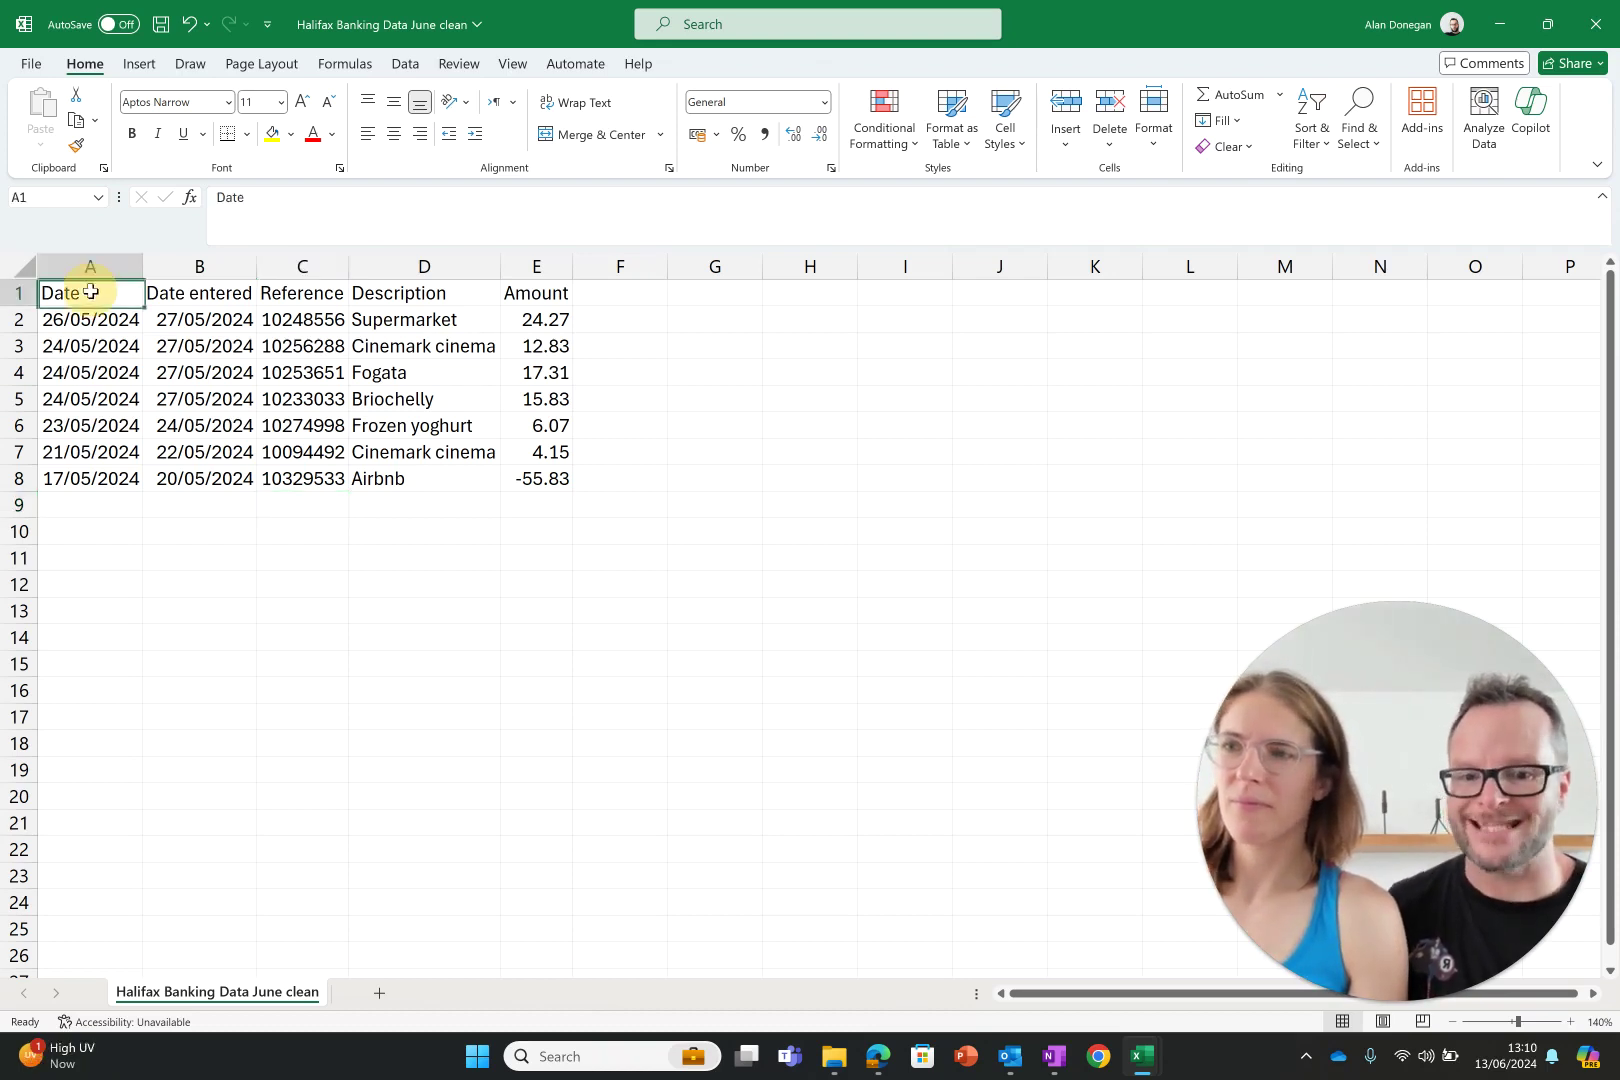
left_click_drag(89, 318, 85, 478)
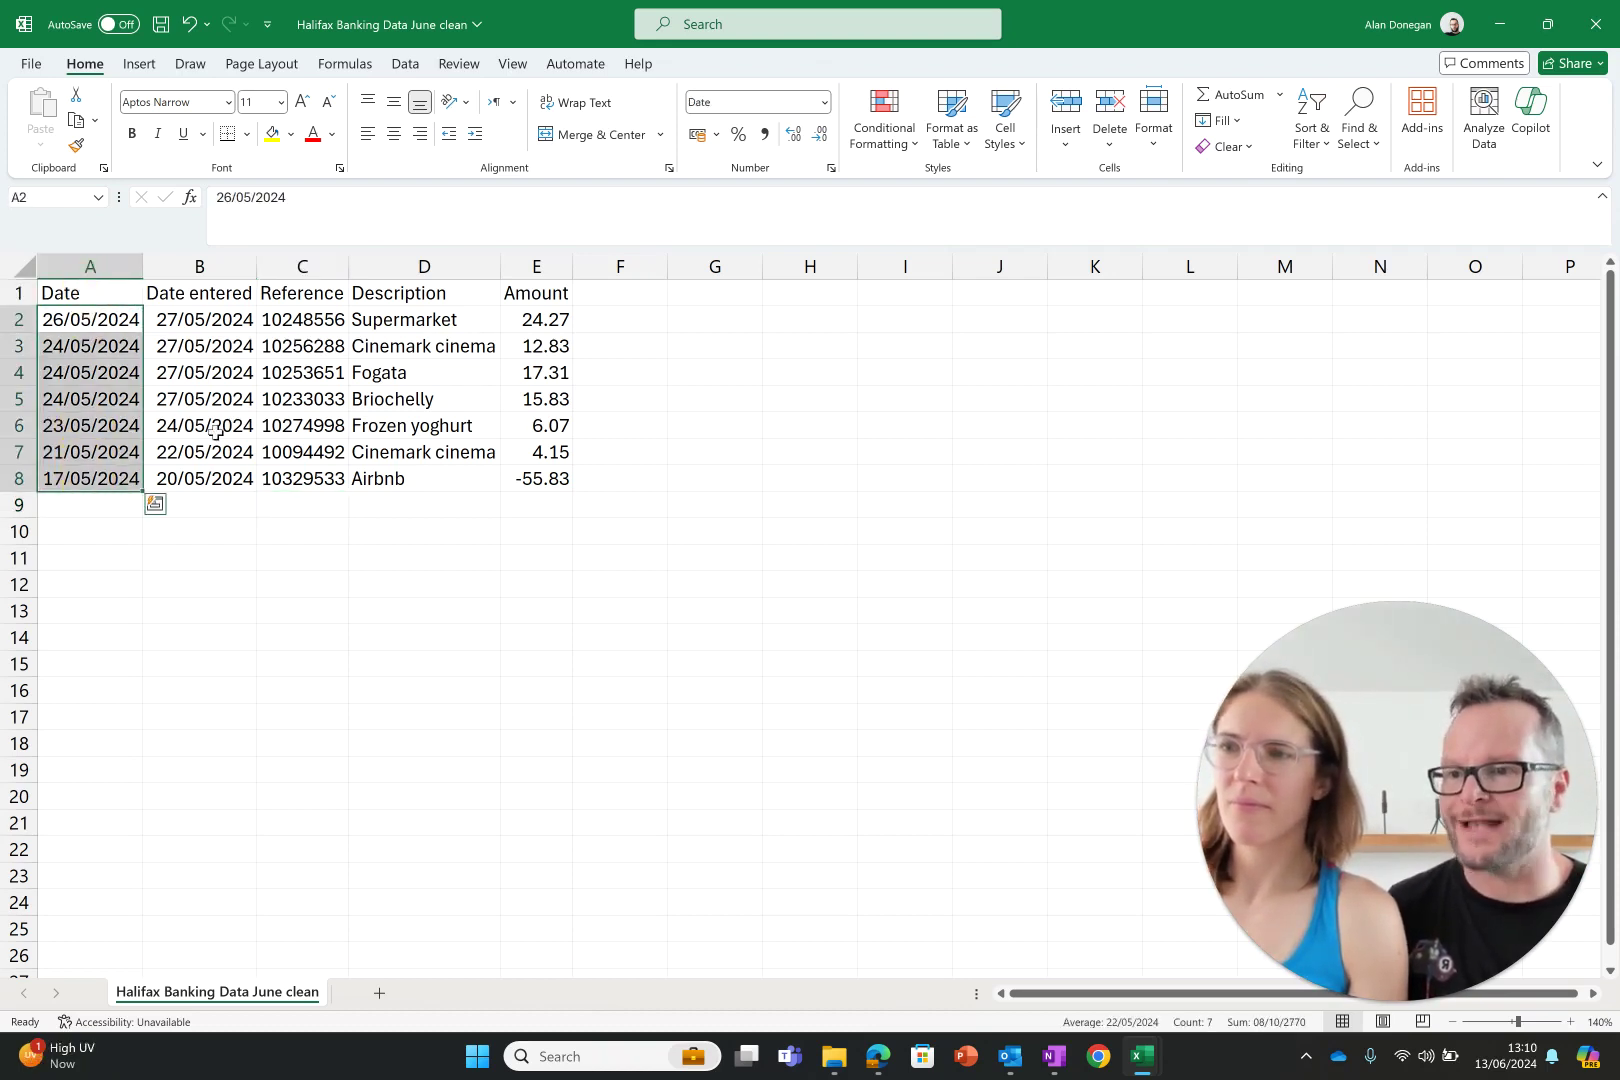
left_click(228, 506)
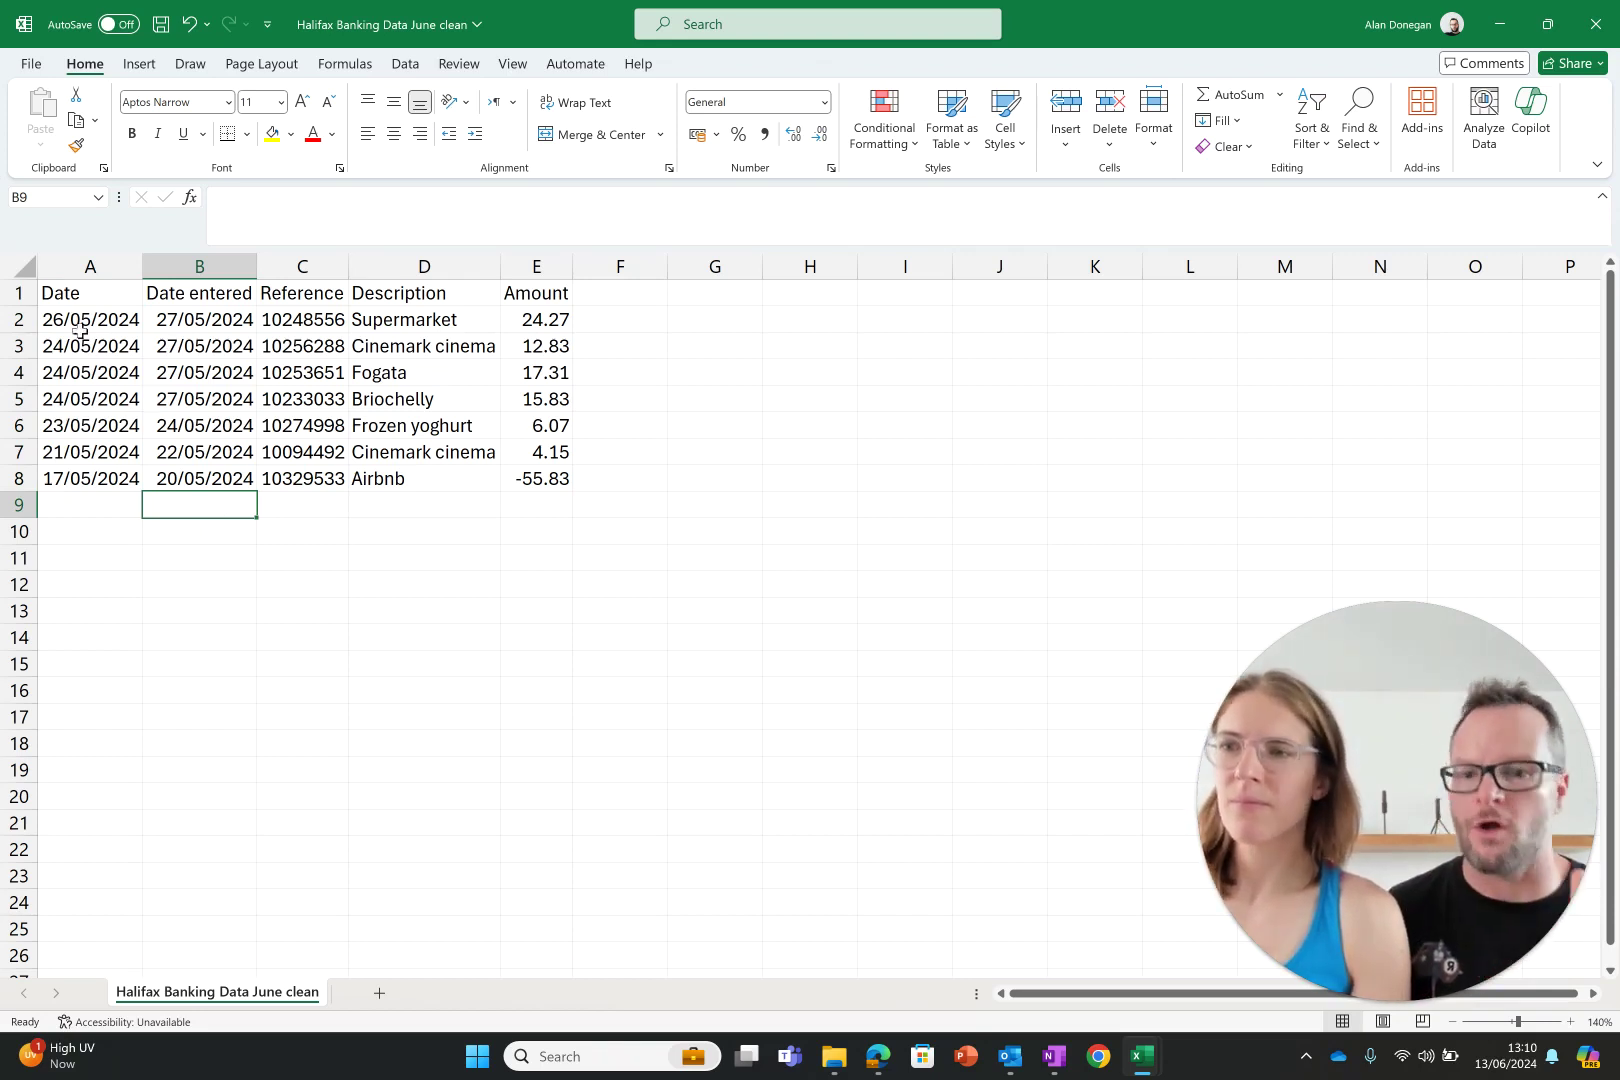
left_click_drag(80, 318, 88, 480)
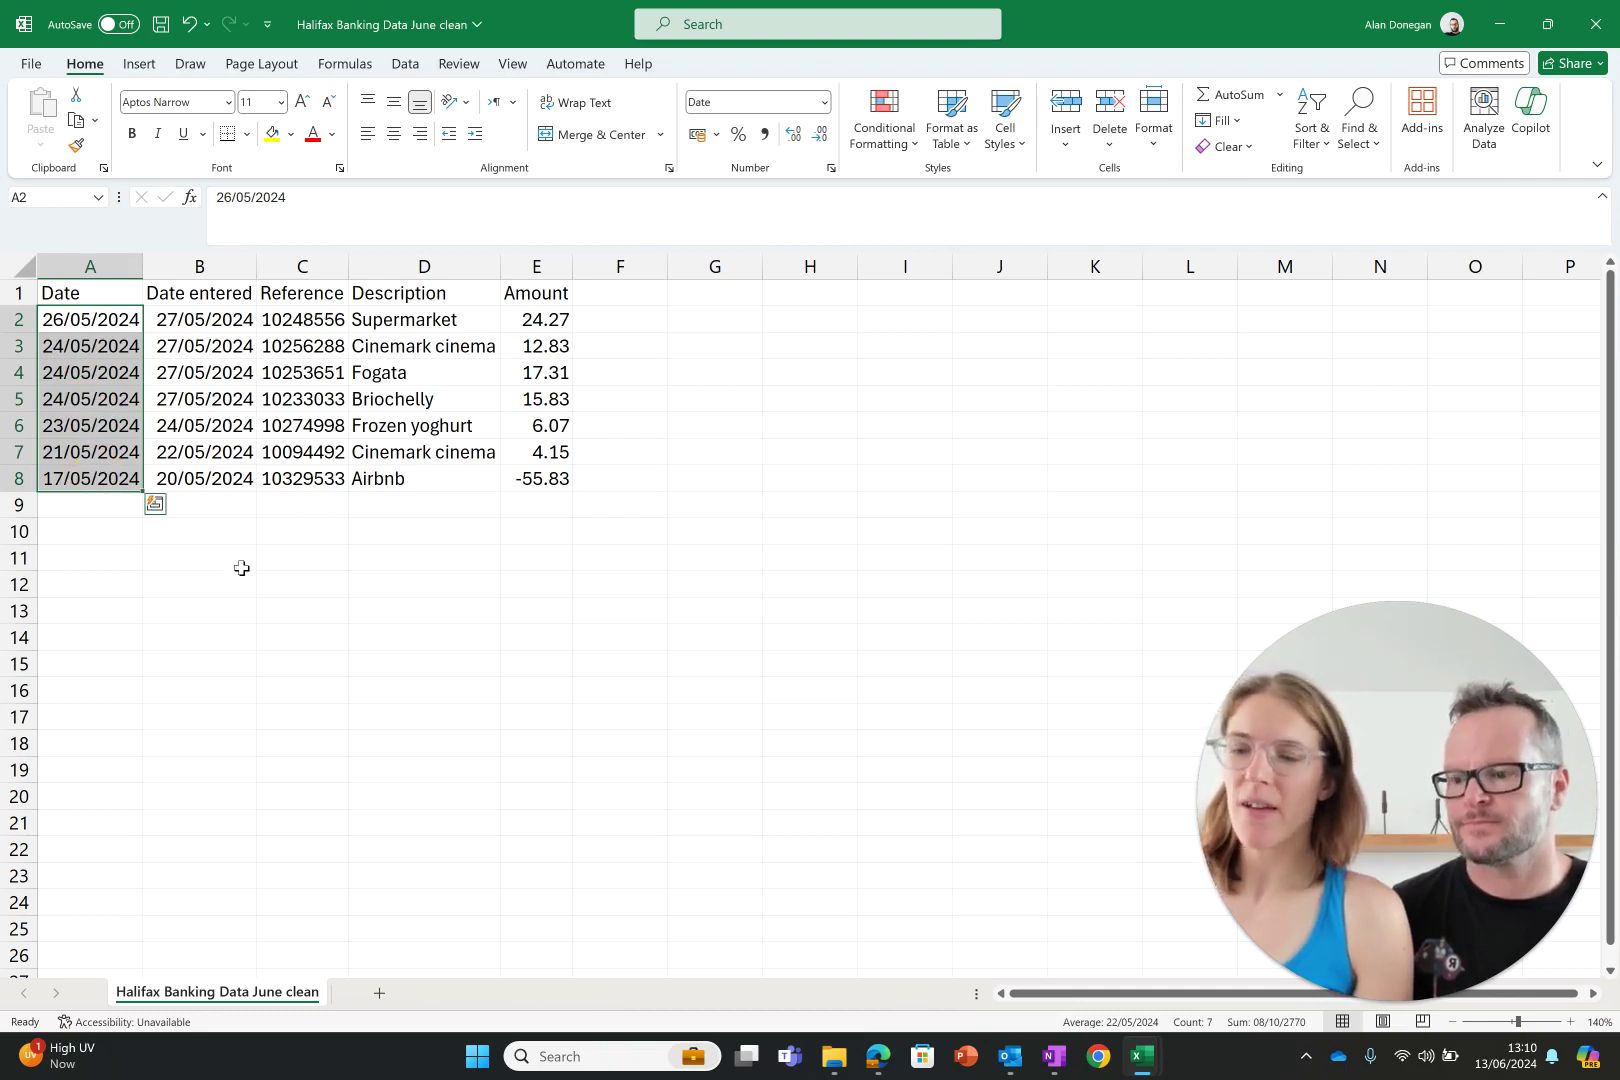
key("ctrl+c")
key("alt+Tab")
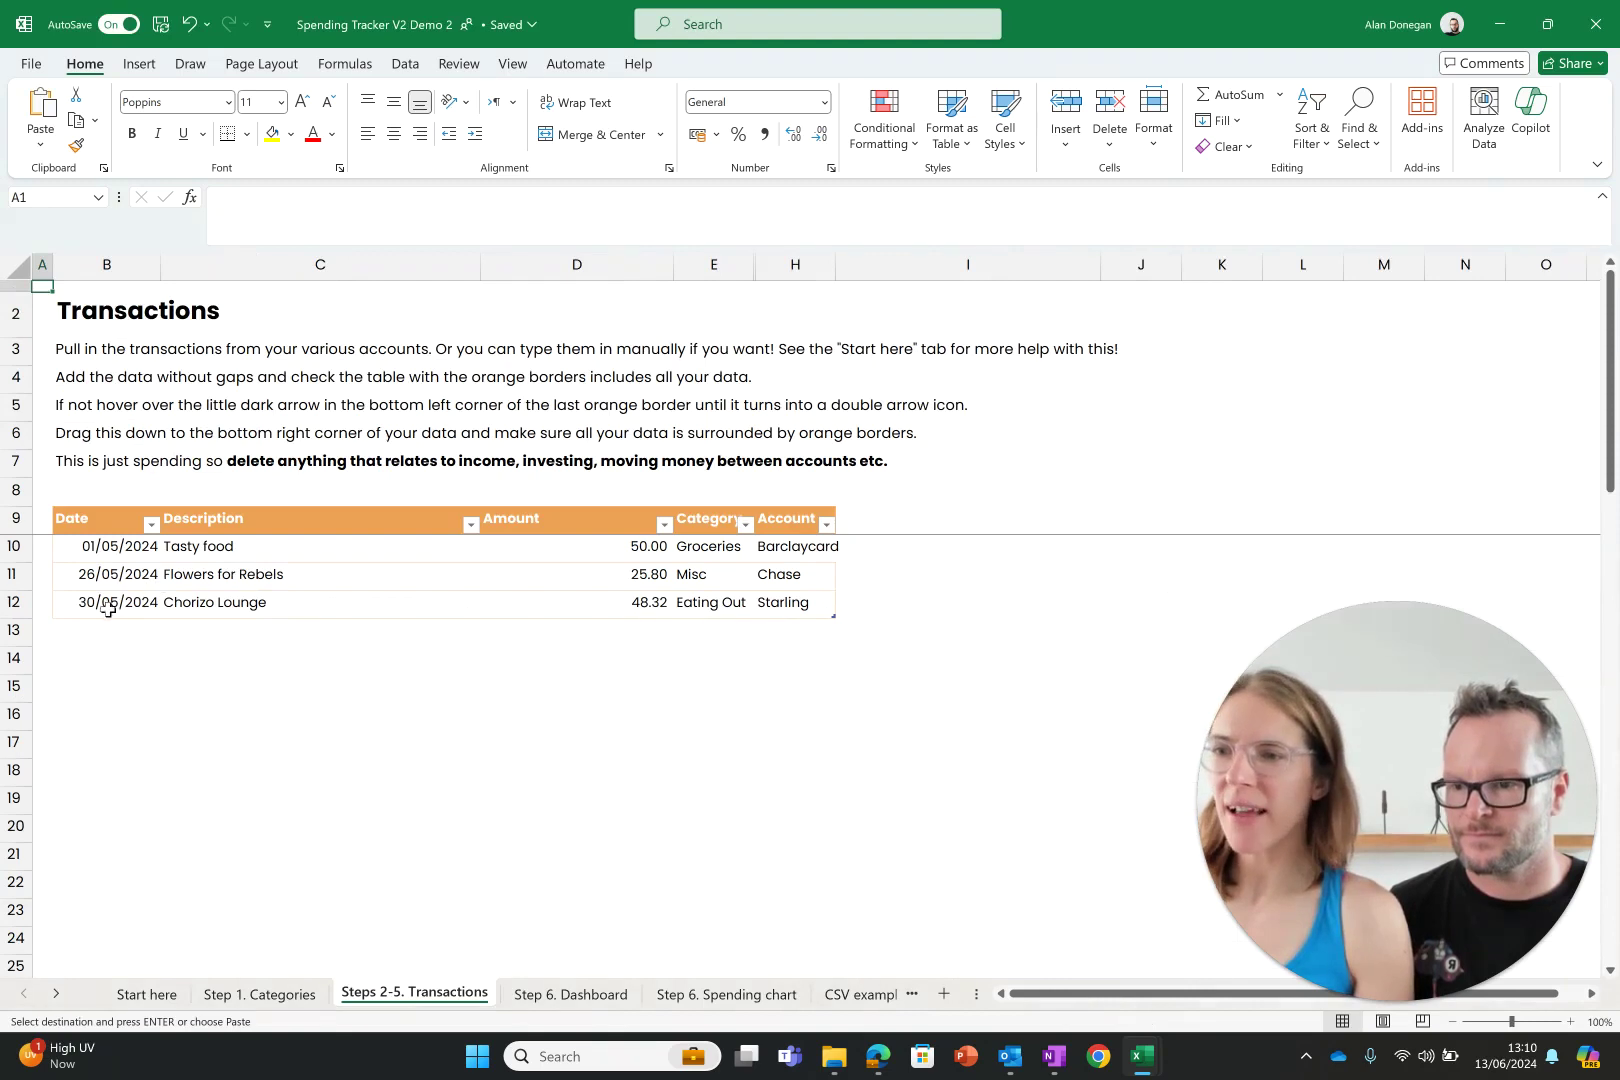
left_click(109, 630)
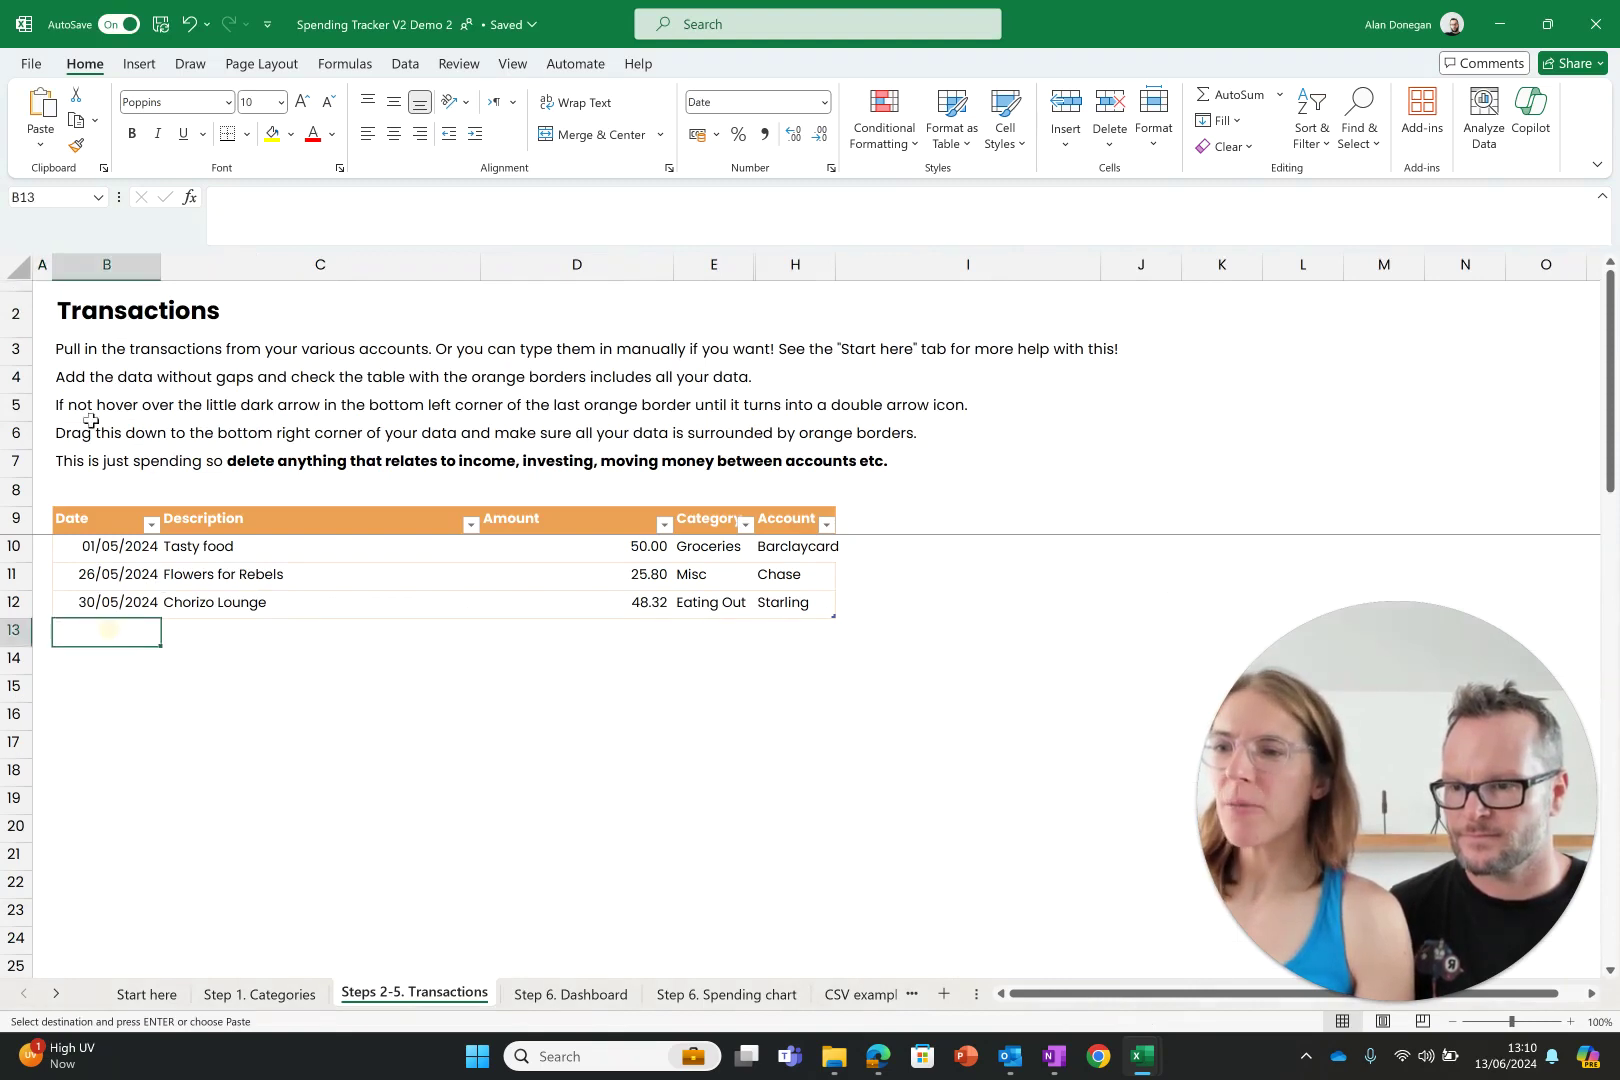
left_click(39, 147)
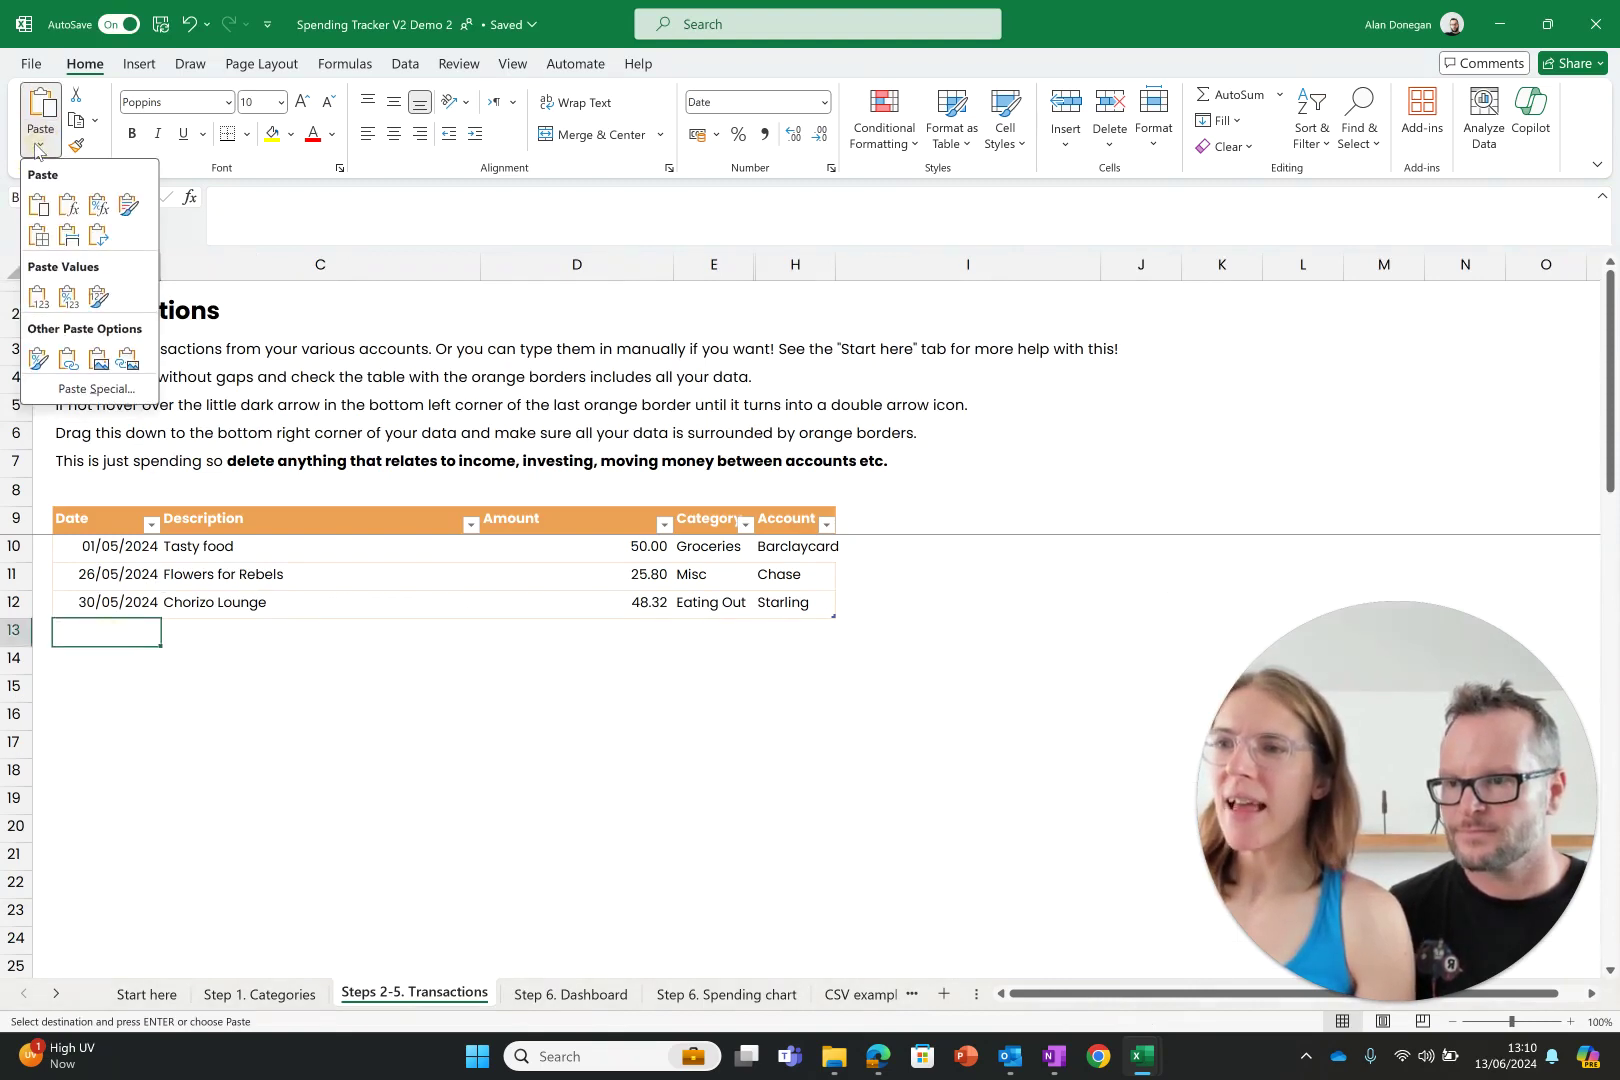
left_click(37, 300)
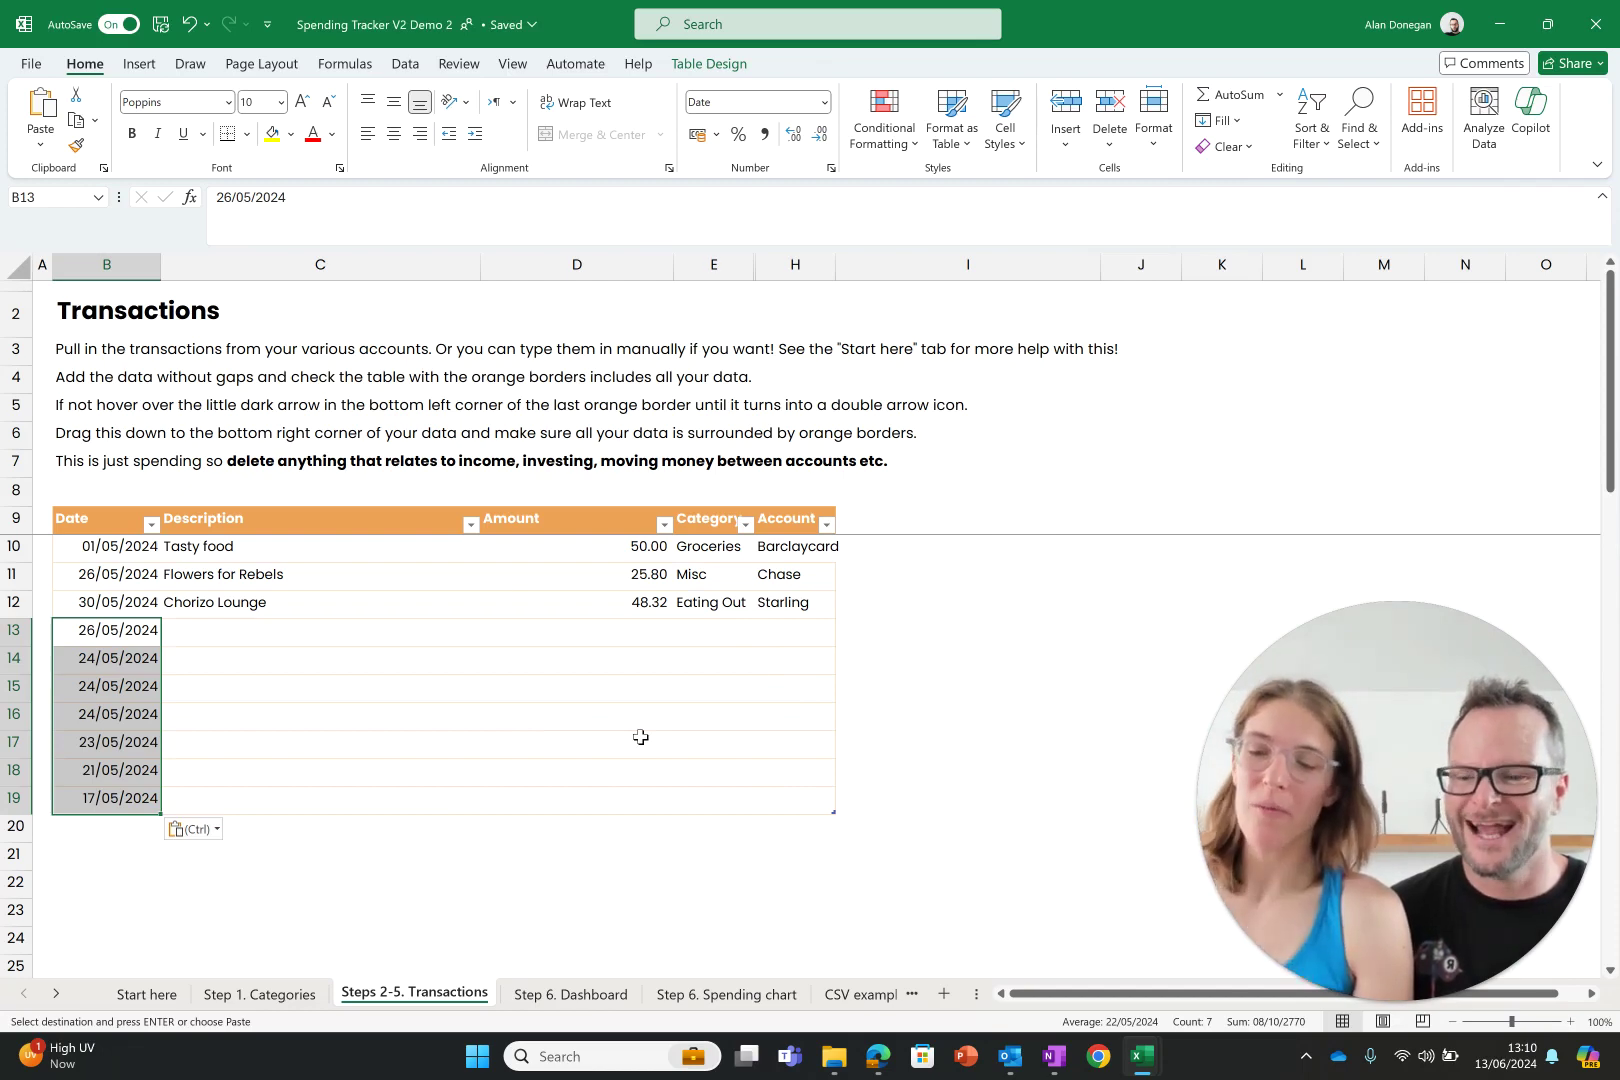
key("alt+Tab")
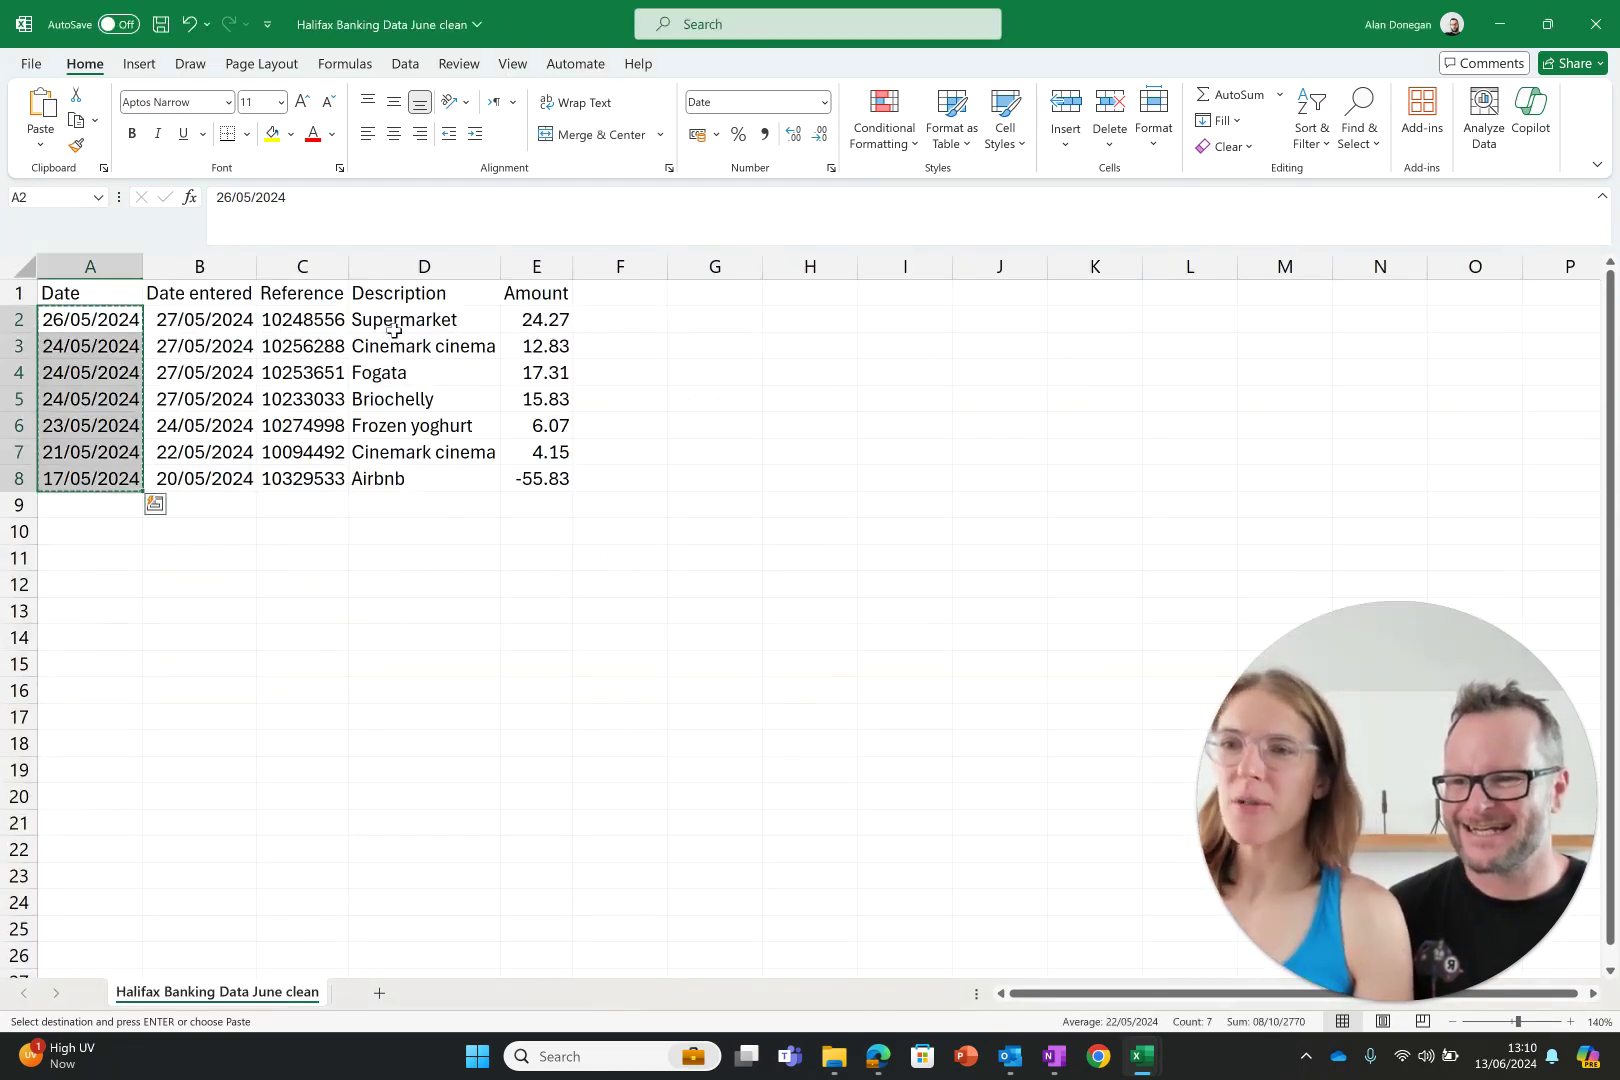
Copy Halifax descriptions and amounts D2:E8 and paste them as values at tracker cell C13.
left_click_drag(430, 318, 536, 477)
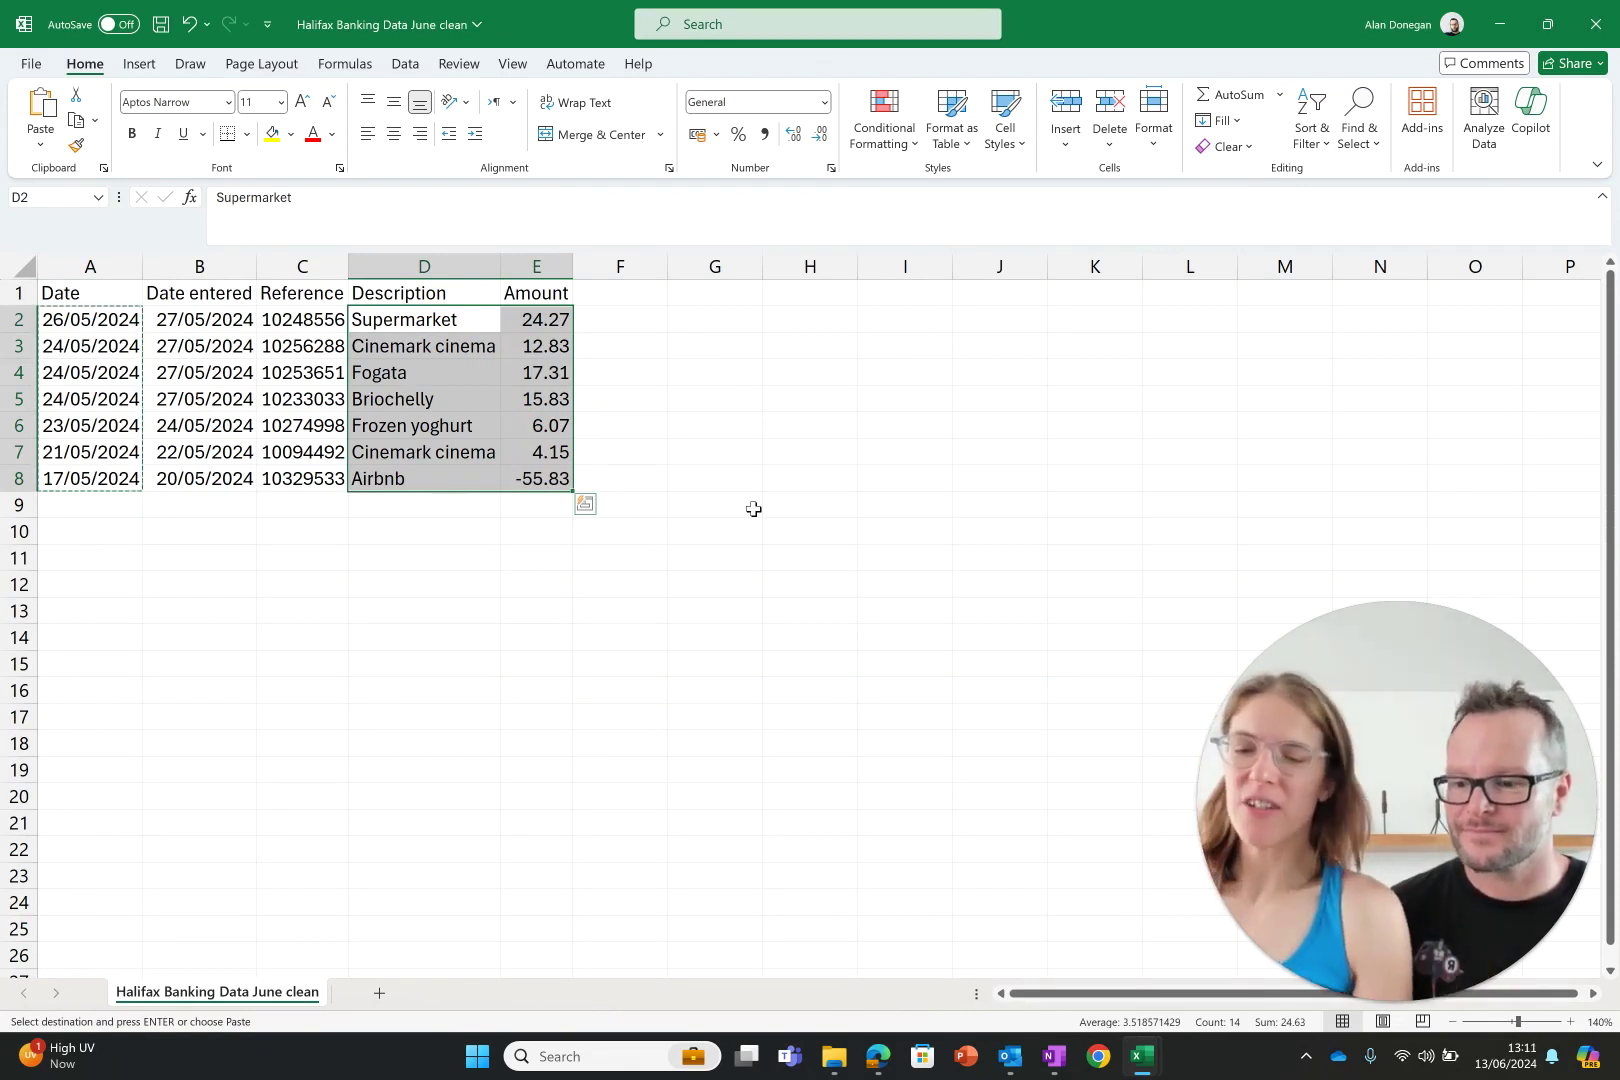
key("alt+Tab")
key("ctrl+v")
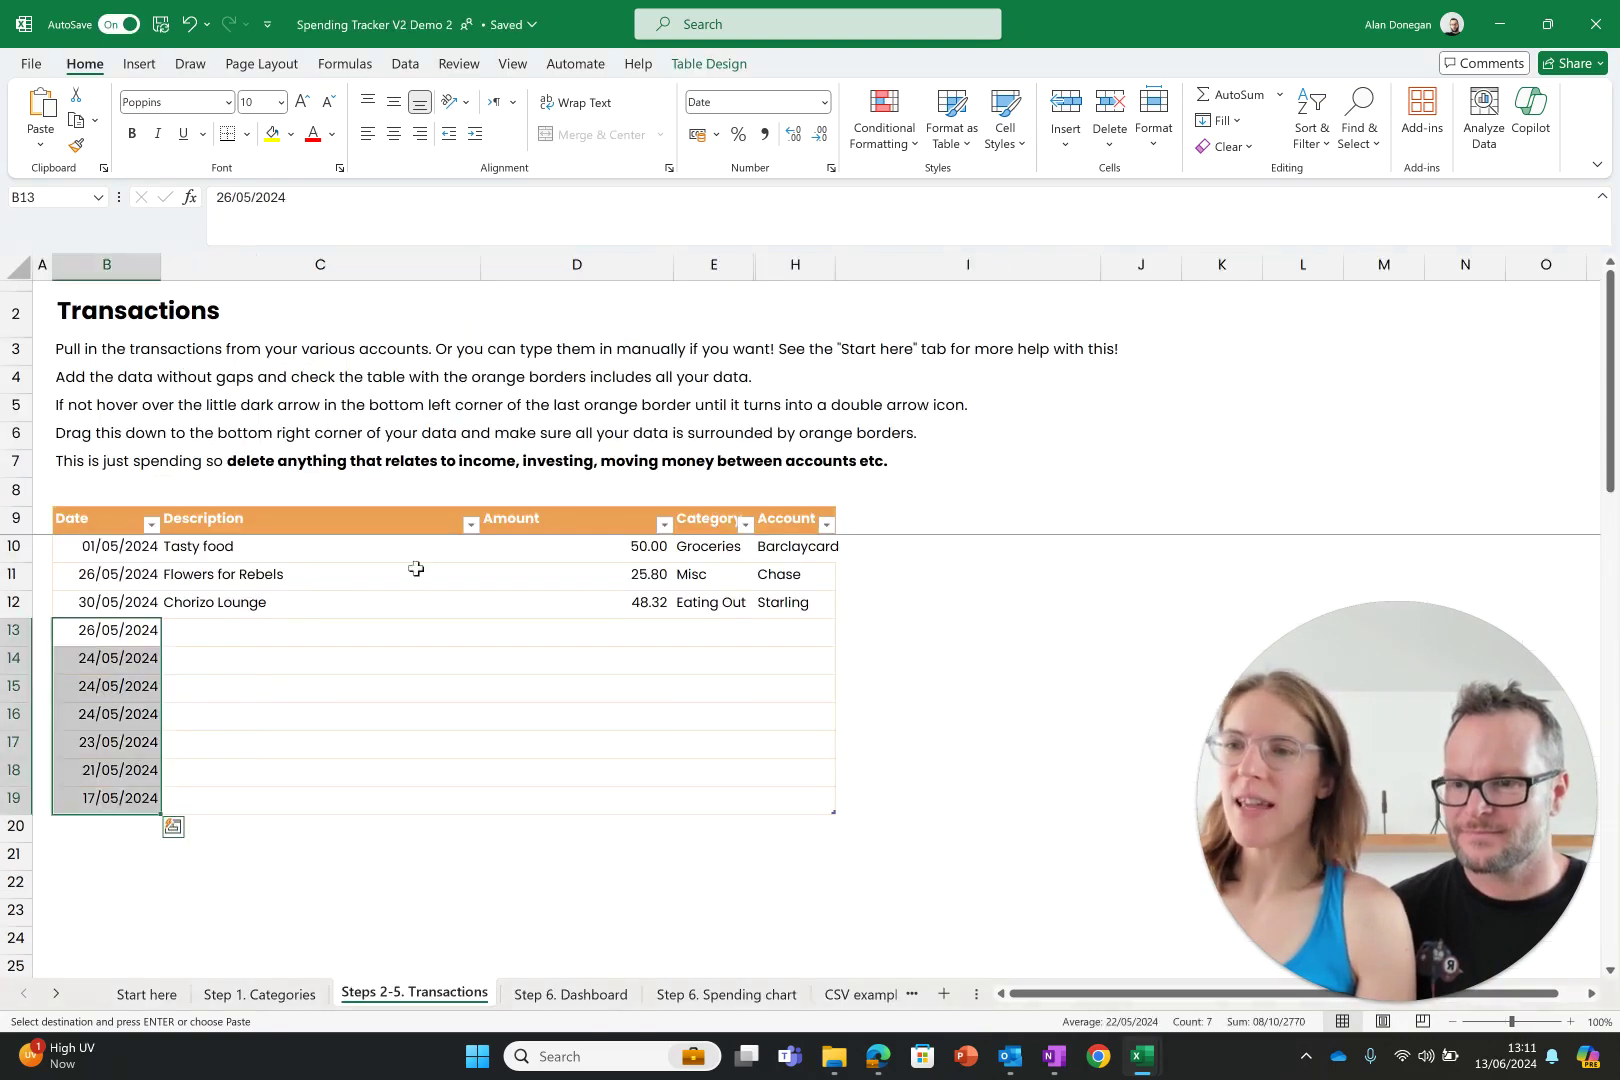
left_click(328, 626)
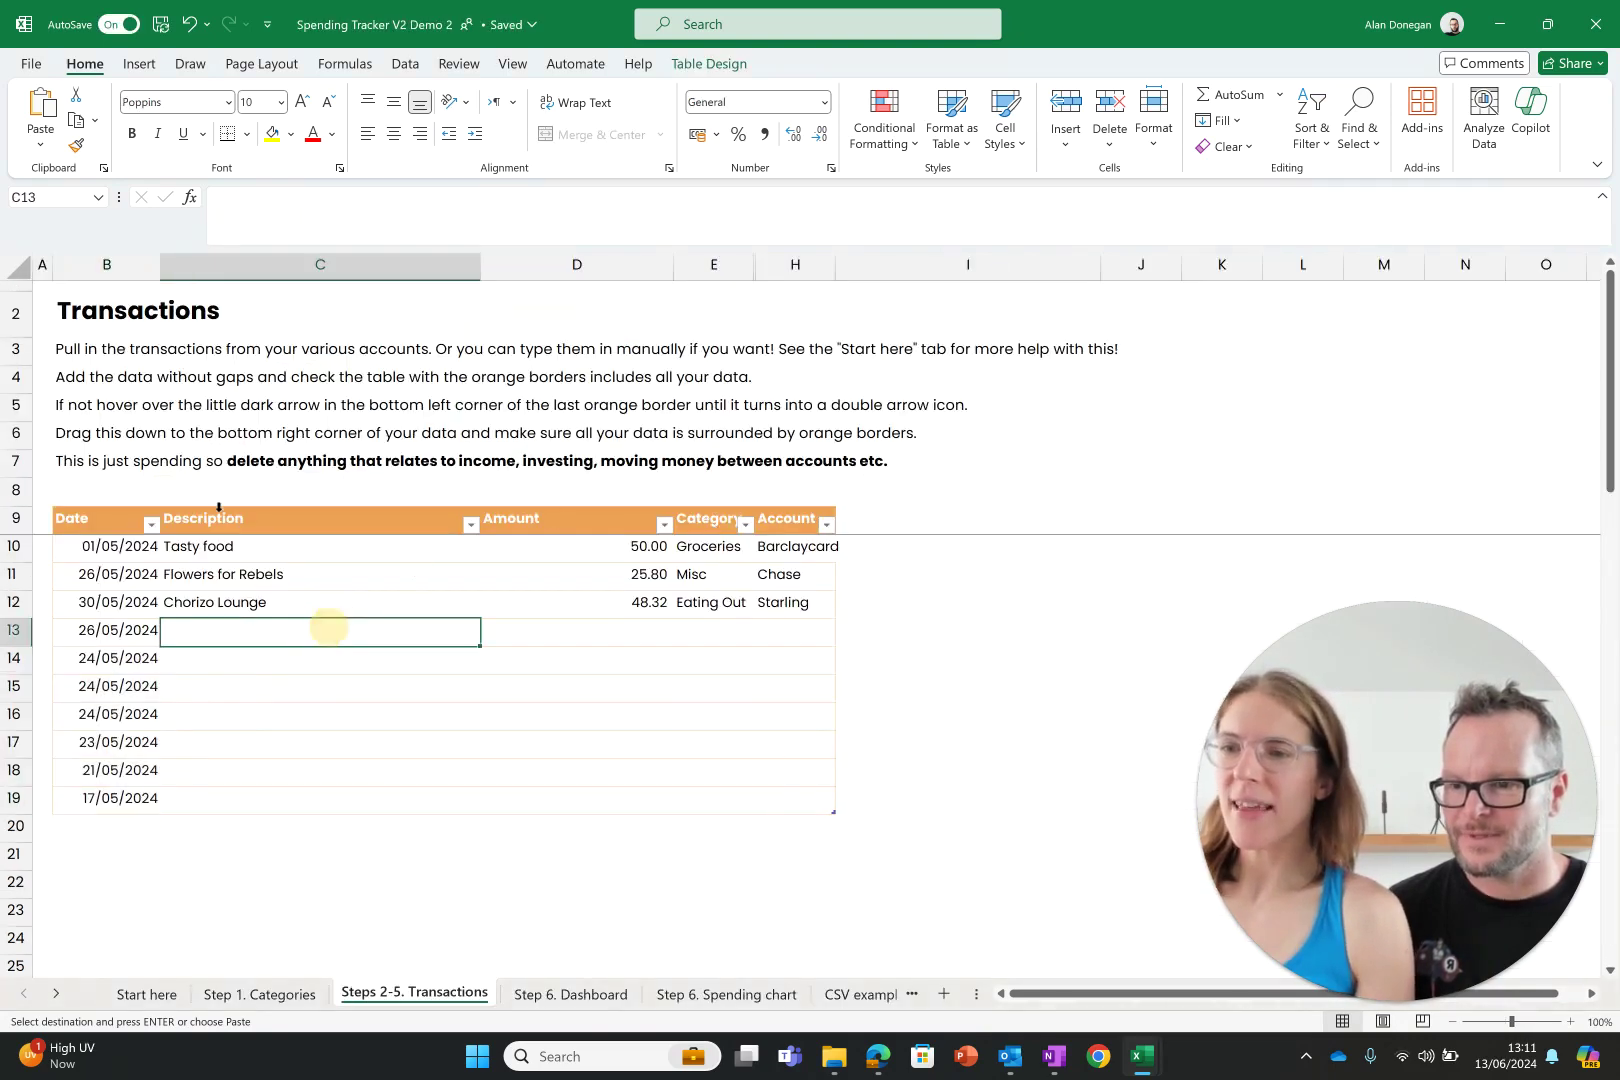
left_click(40, 145)
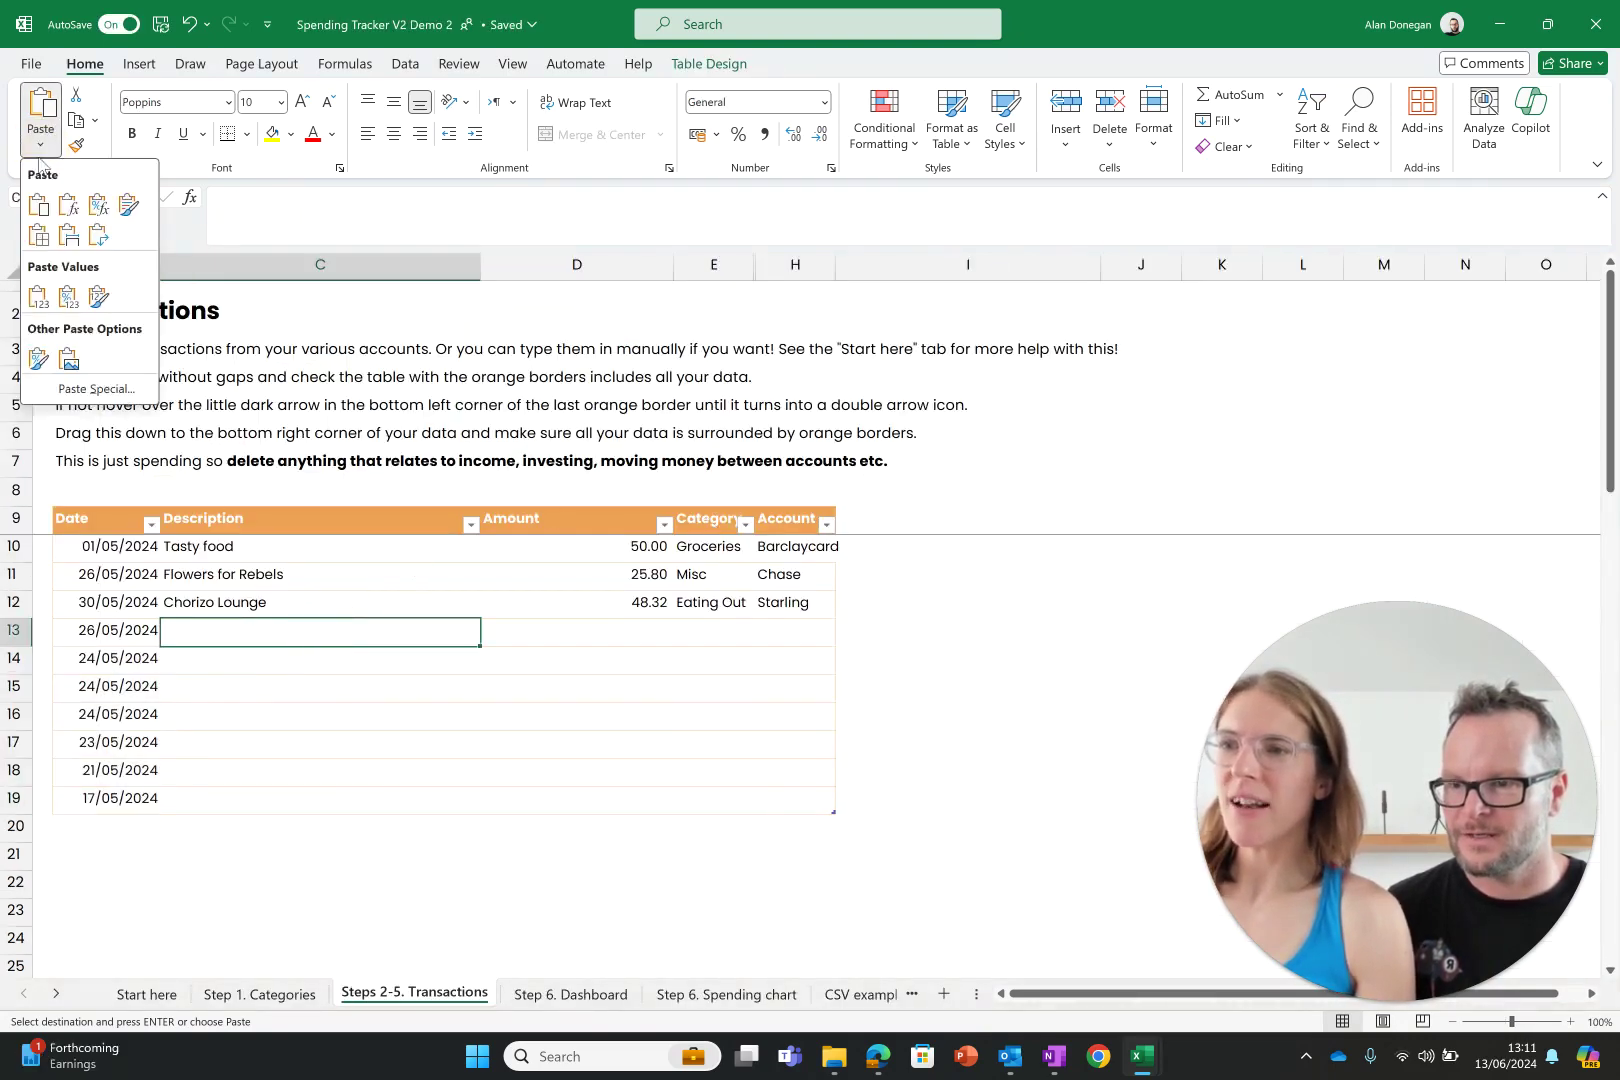
left_click(38, 297)
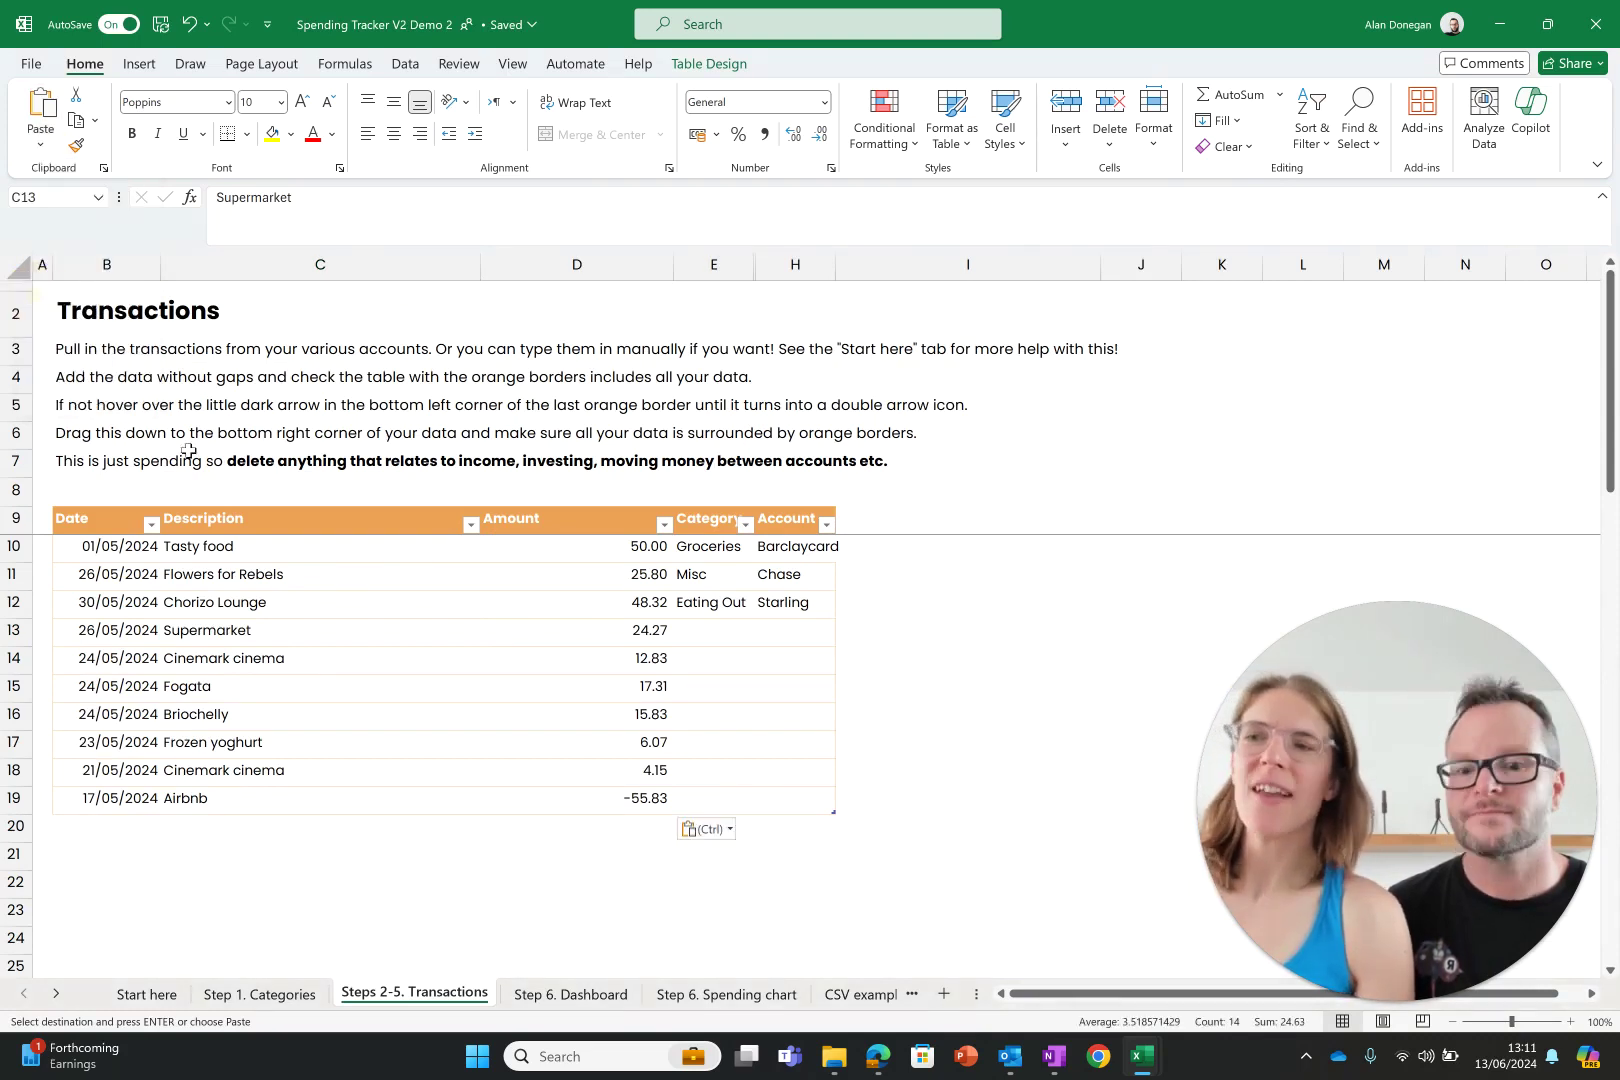
Check the pasted rows, such as Supermarket 24.27 and Cinemark cinema 12.83.
left_click(709, 633)
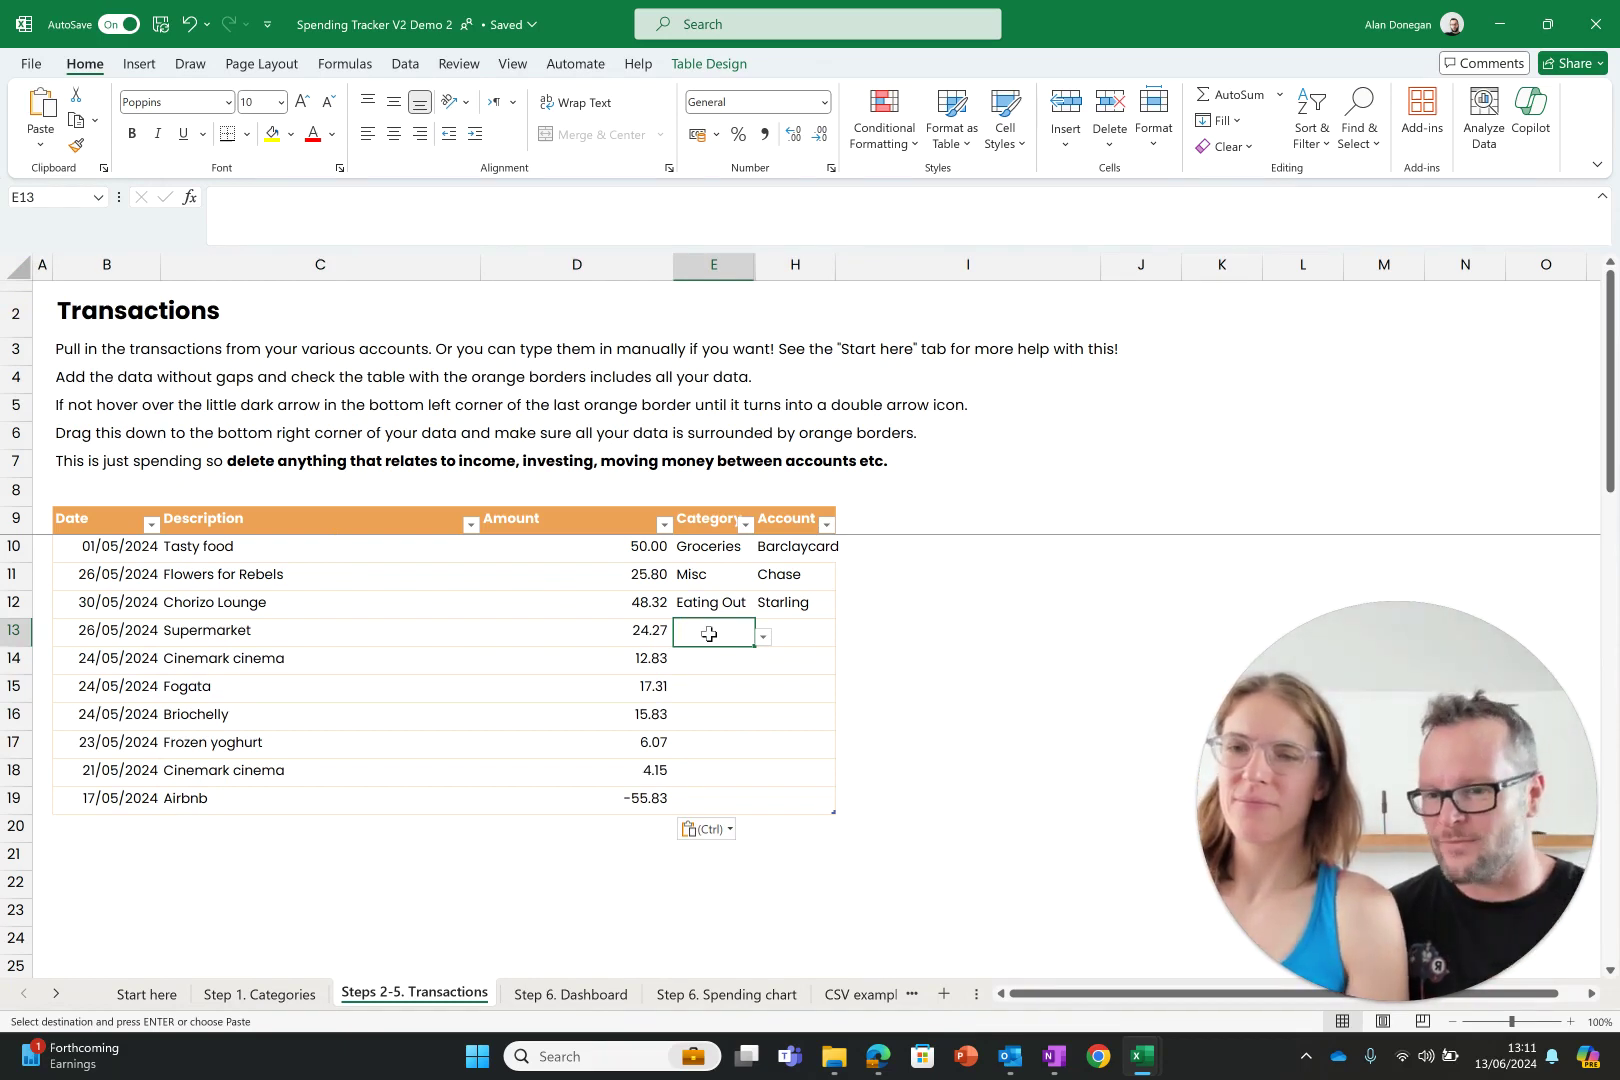
left_click(386, 624)
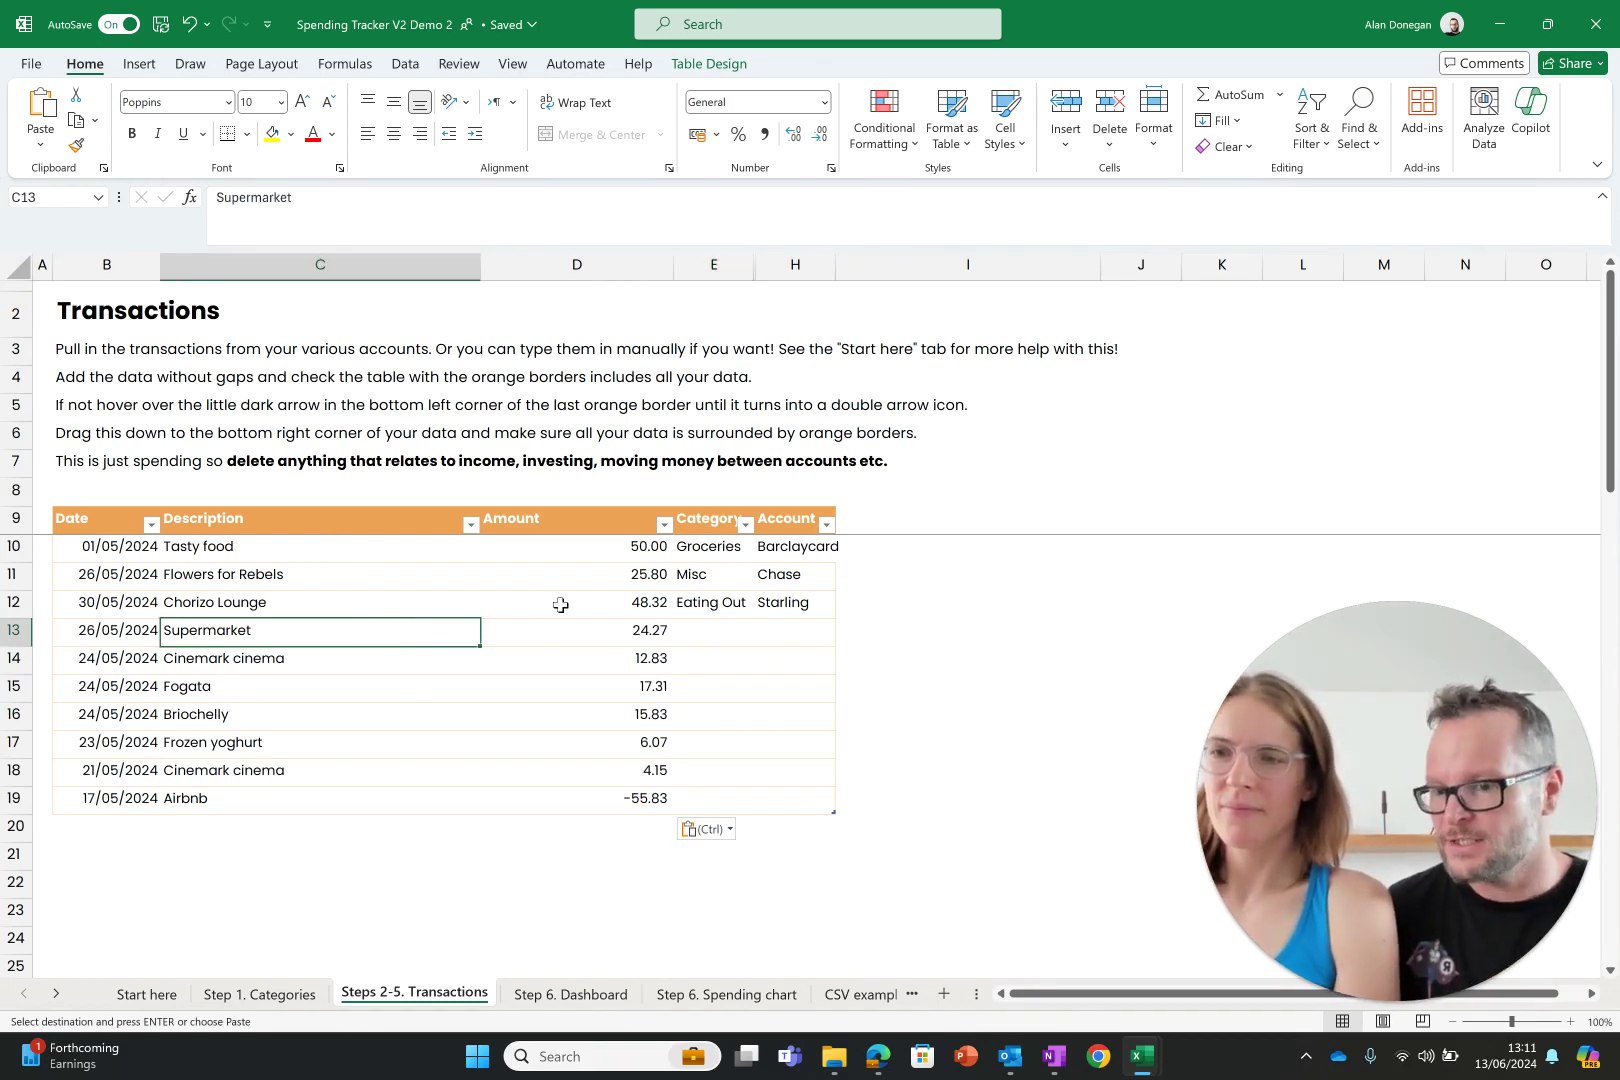
left_click(662, 632)
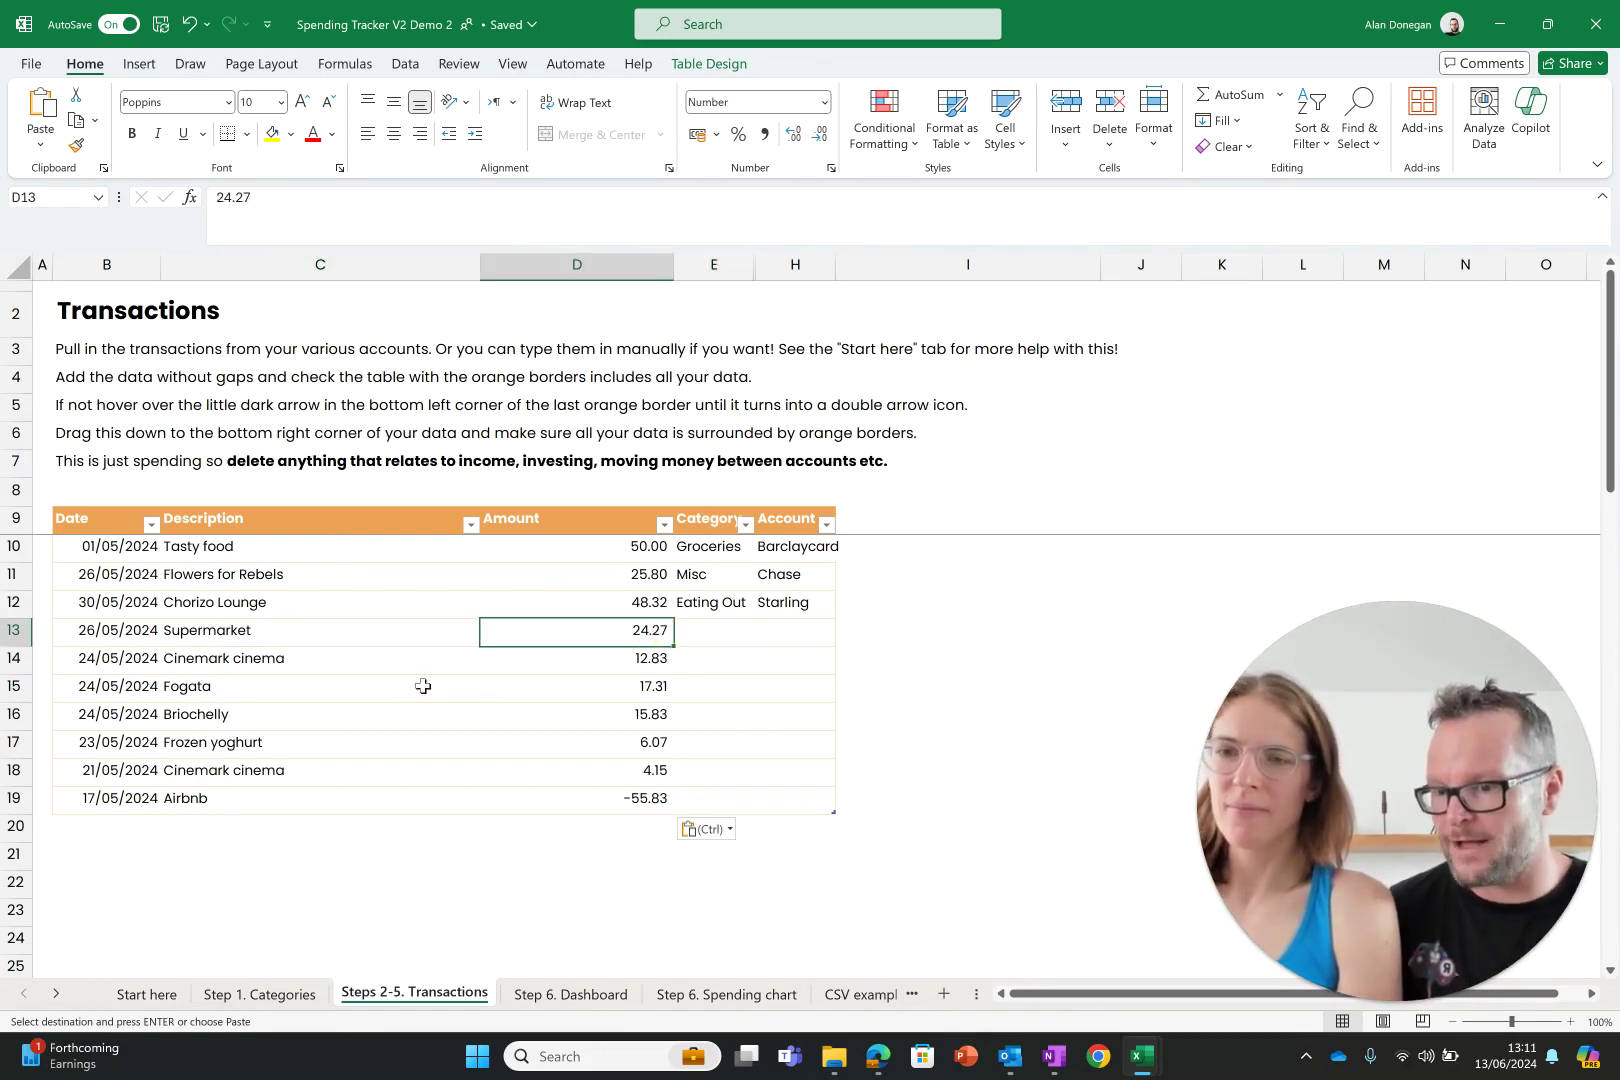
left_click(399, 659)
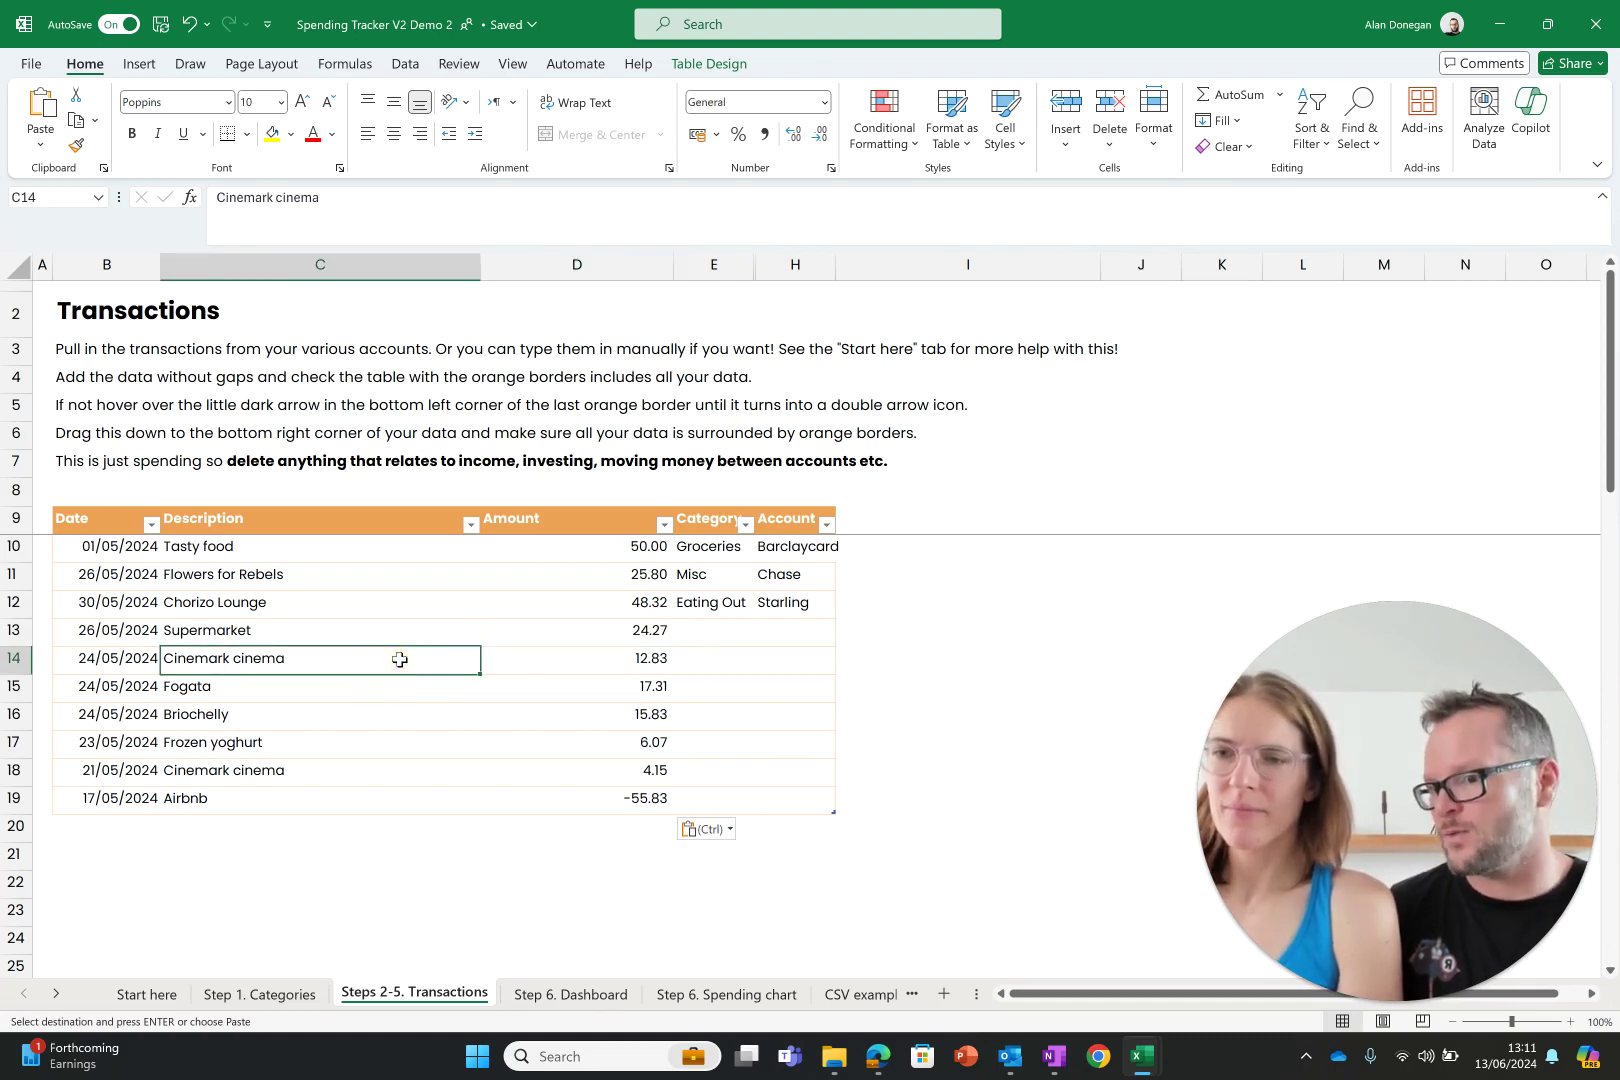
left_click(657, 665)
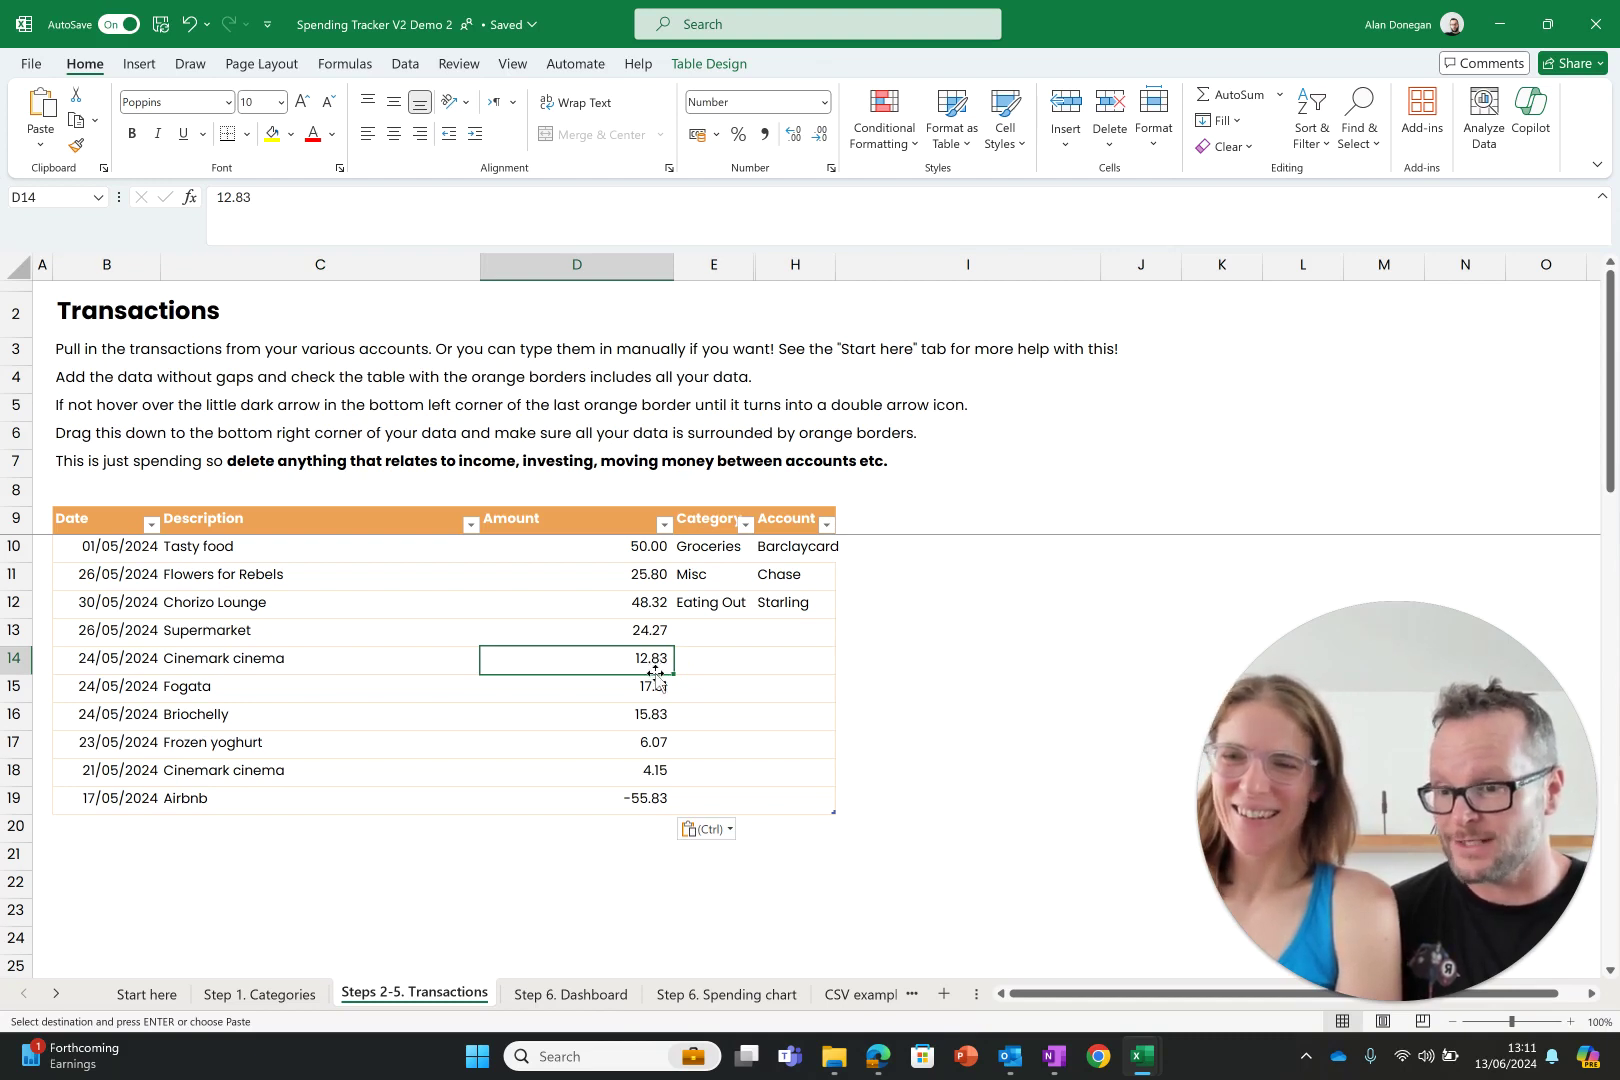
left_click(721, 632)
Use the Category dropdowns: Supermarket as Groceries, Cinemark cinema as Entertainment, Fogata as Eating Out.
right_click(721, 632)
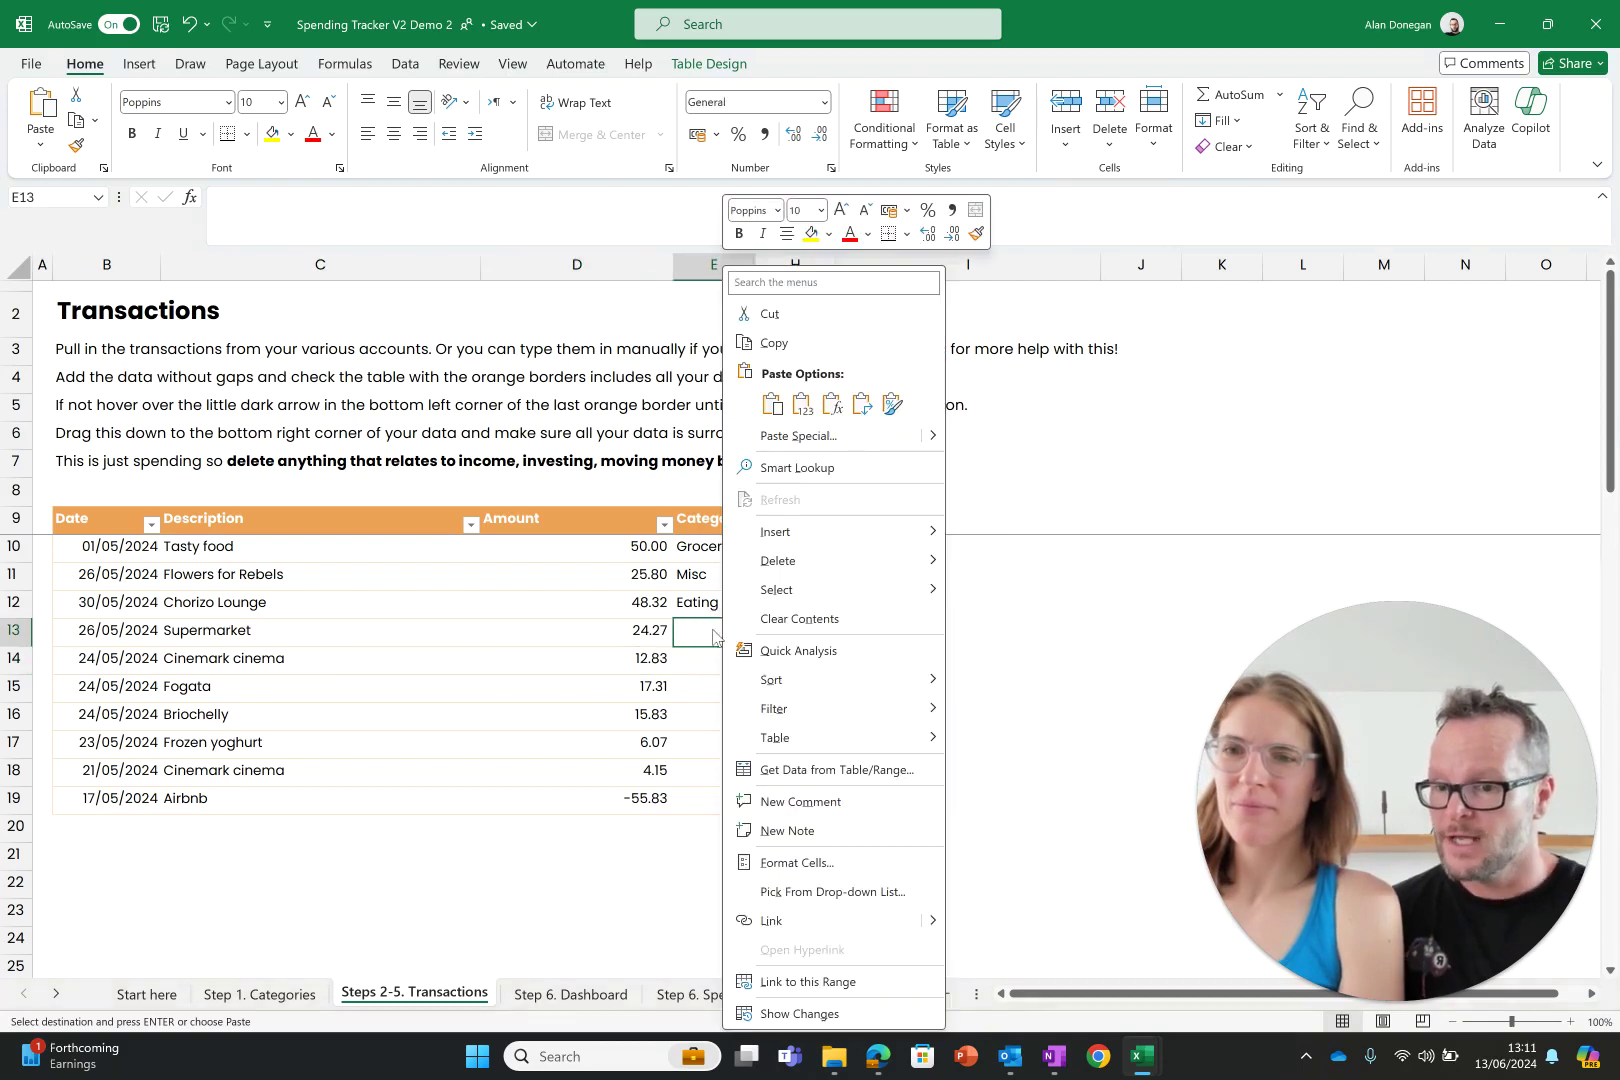
left_click(718, 626)
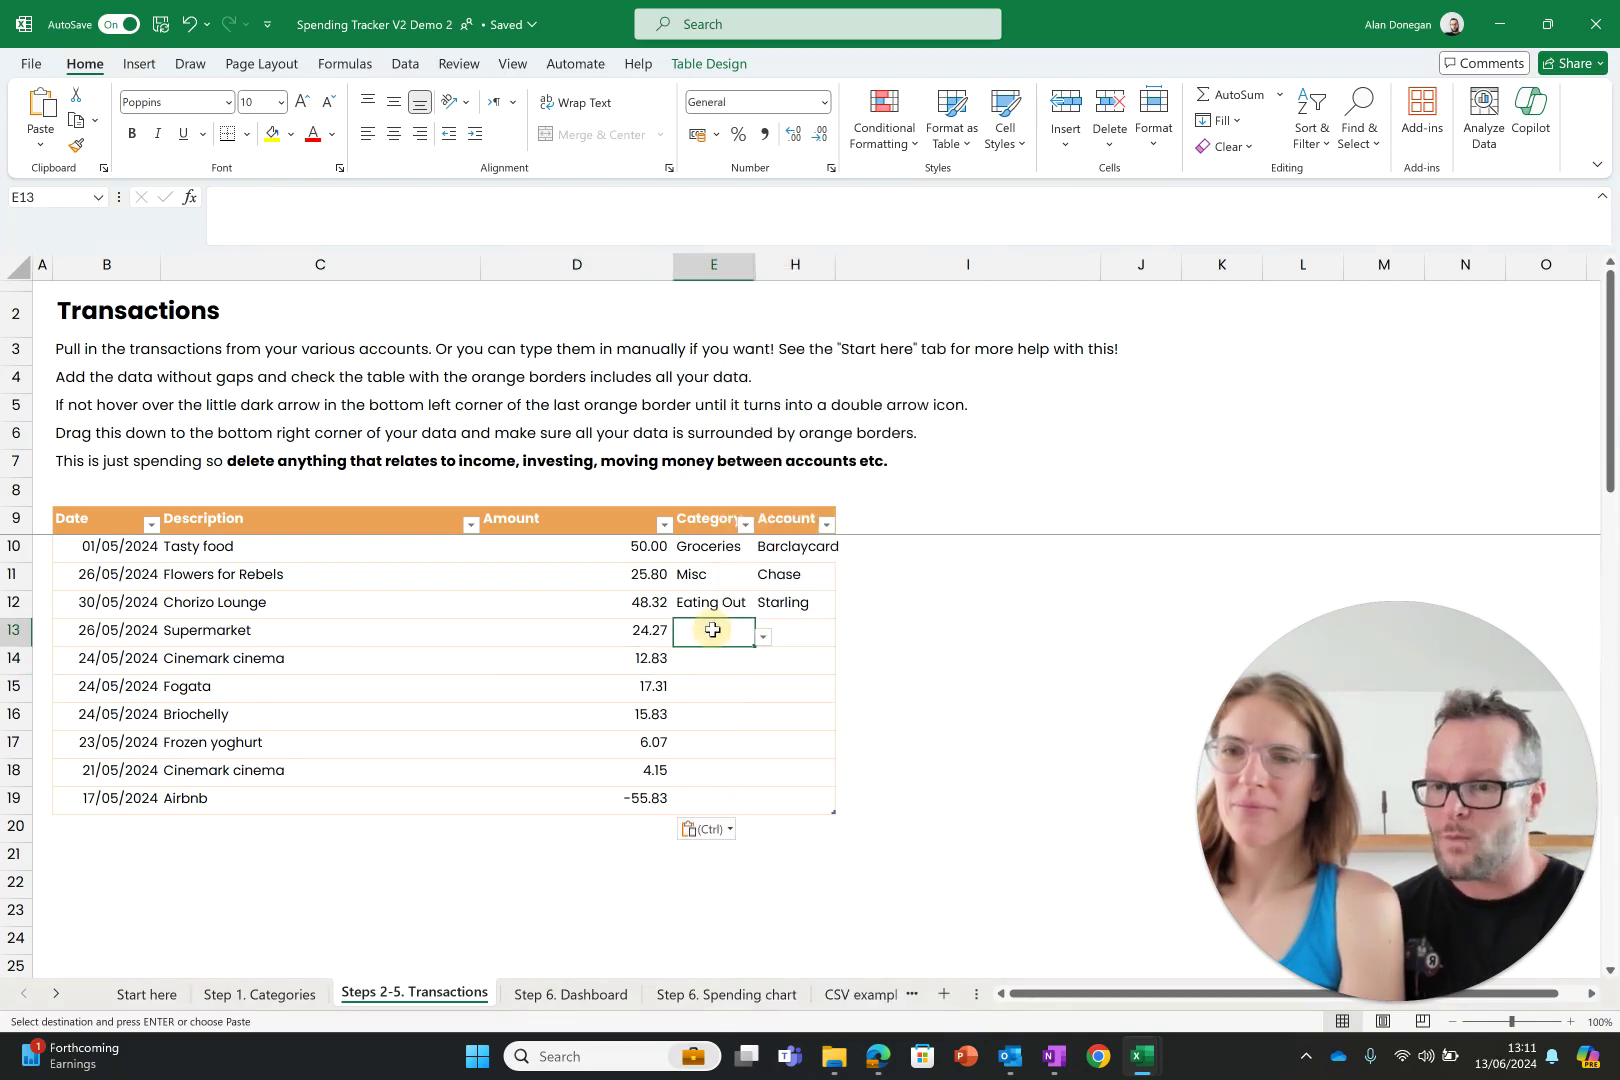
left_click(763, 638)
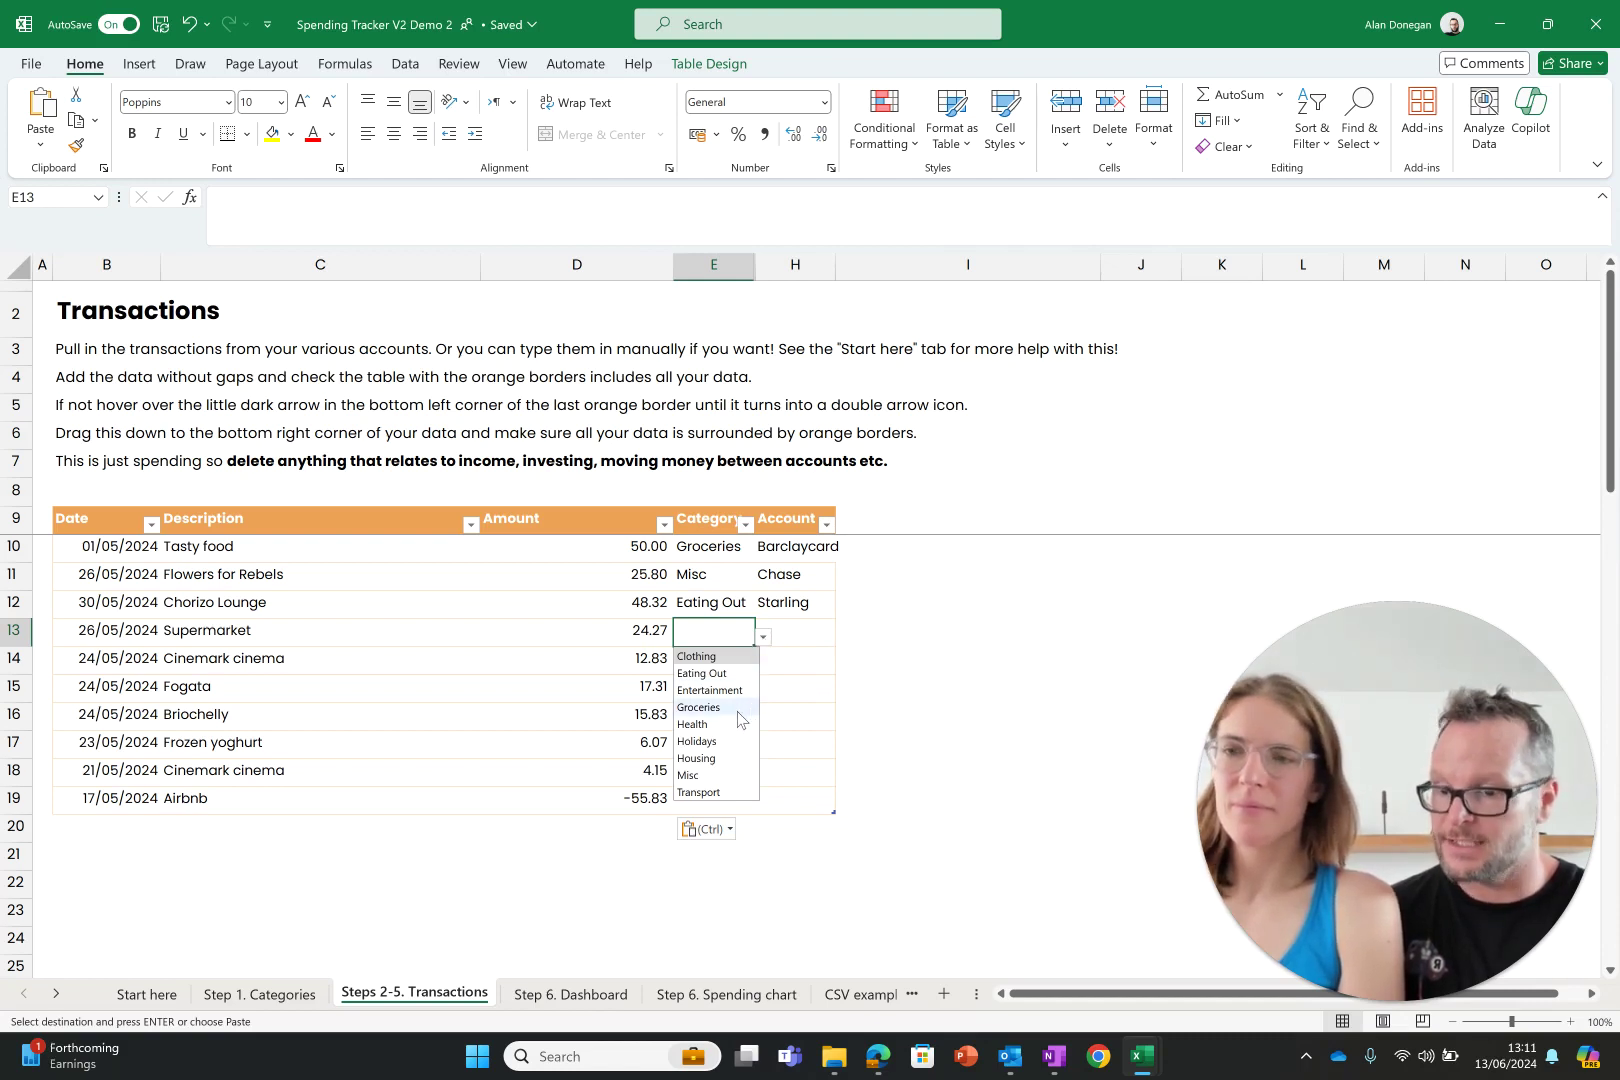
left_click(738, 709)
left_click(720, 664)
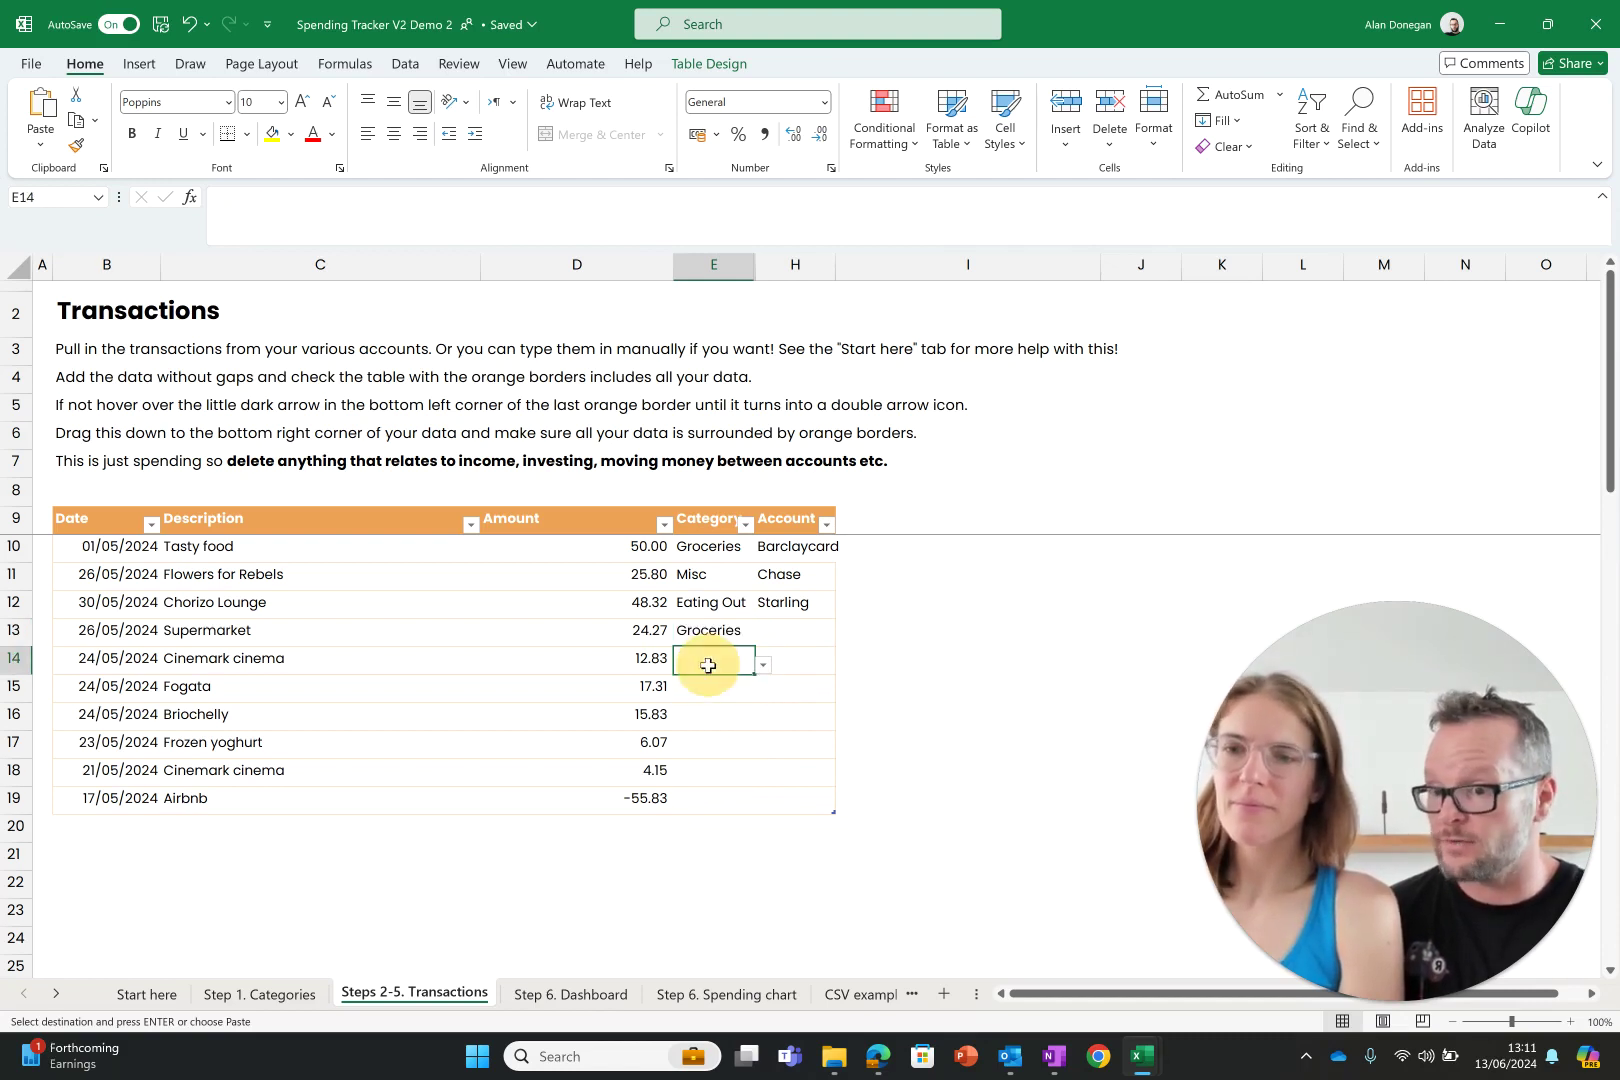
left_click(764, 666)
left_click(730, 717)
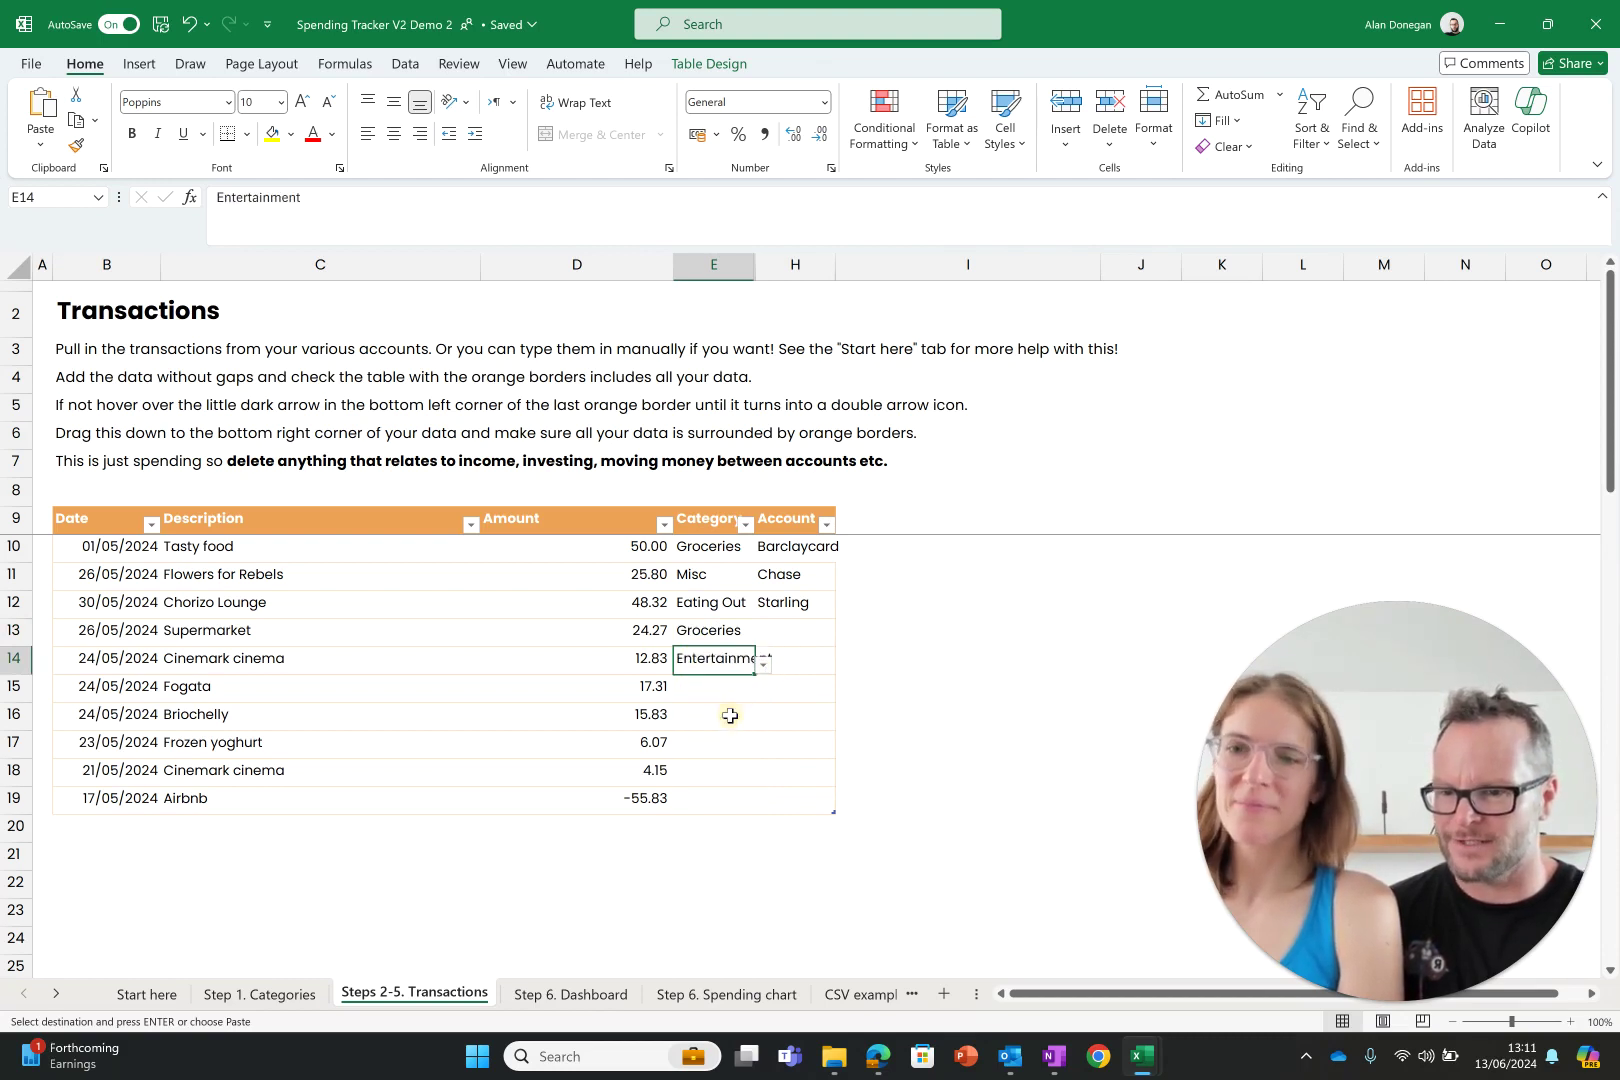
left_click(713, 690)
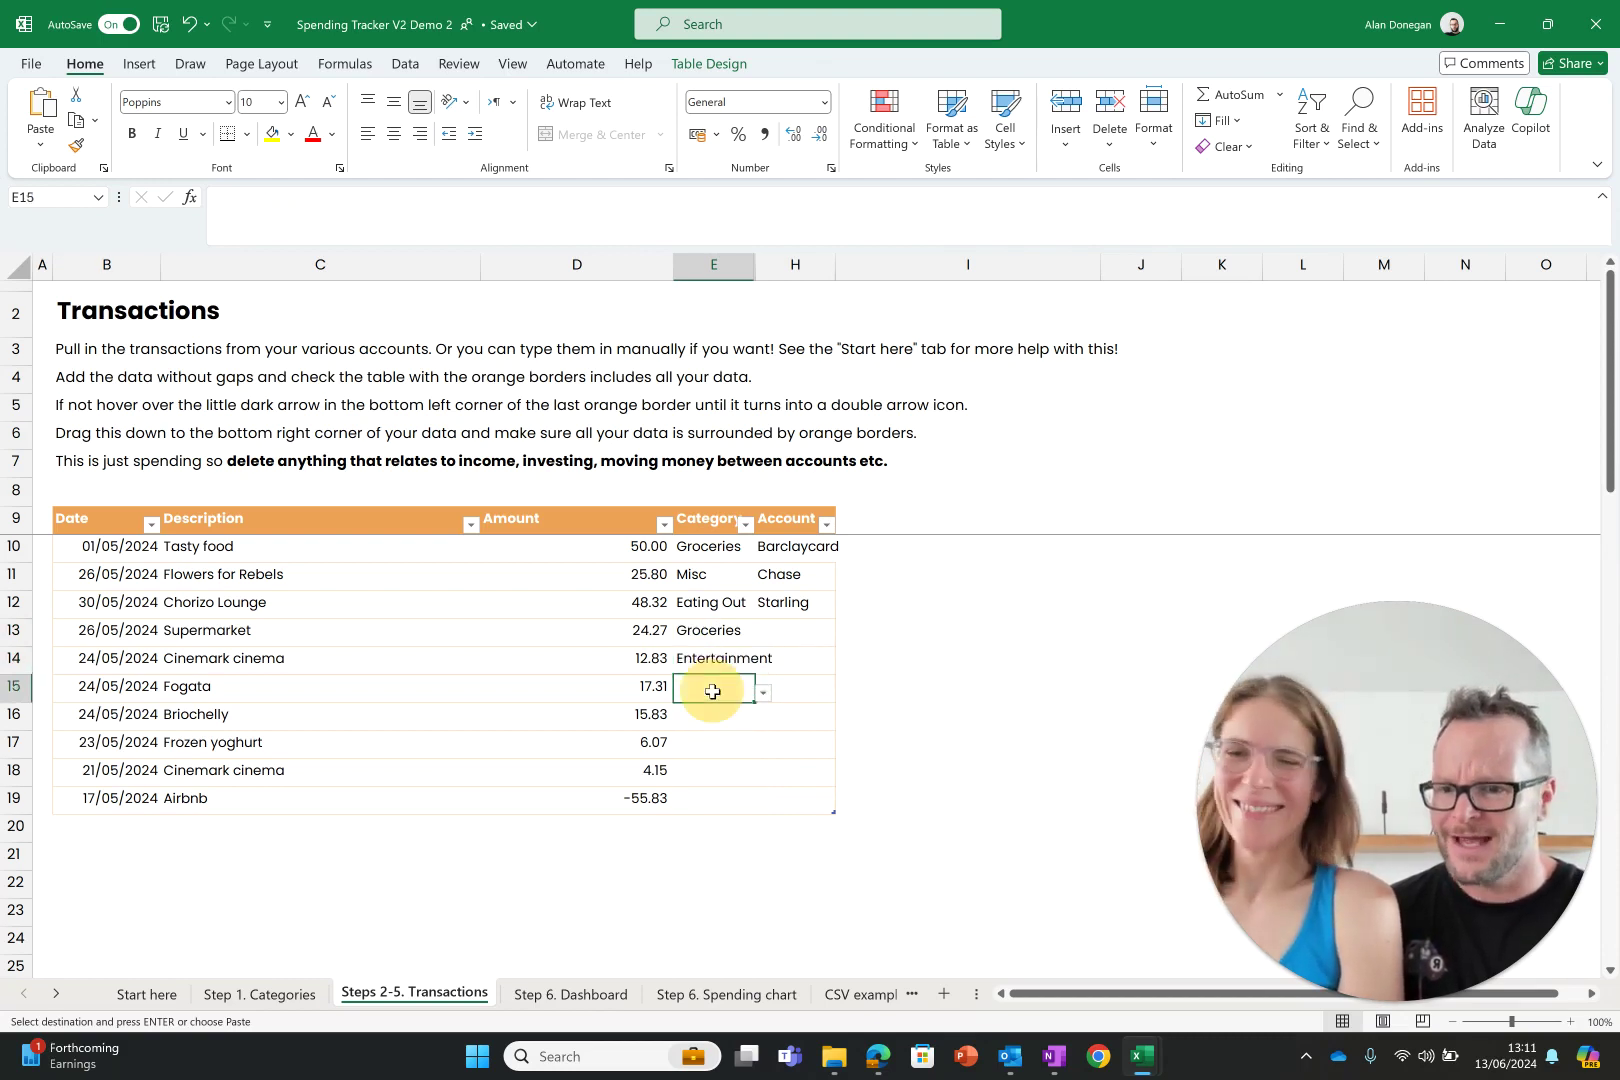
left_click(764, 693)
left_click(742, 730)
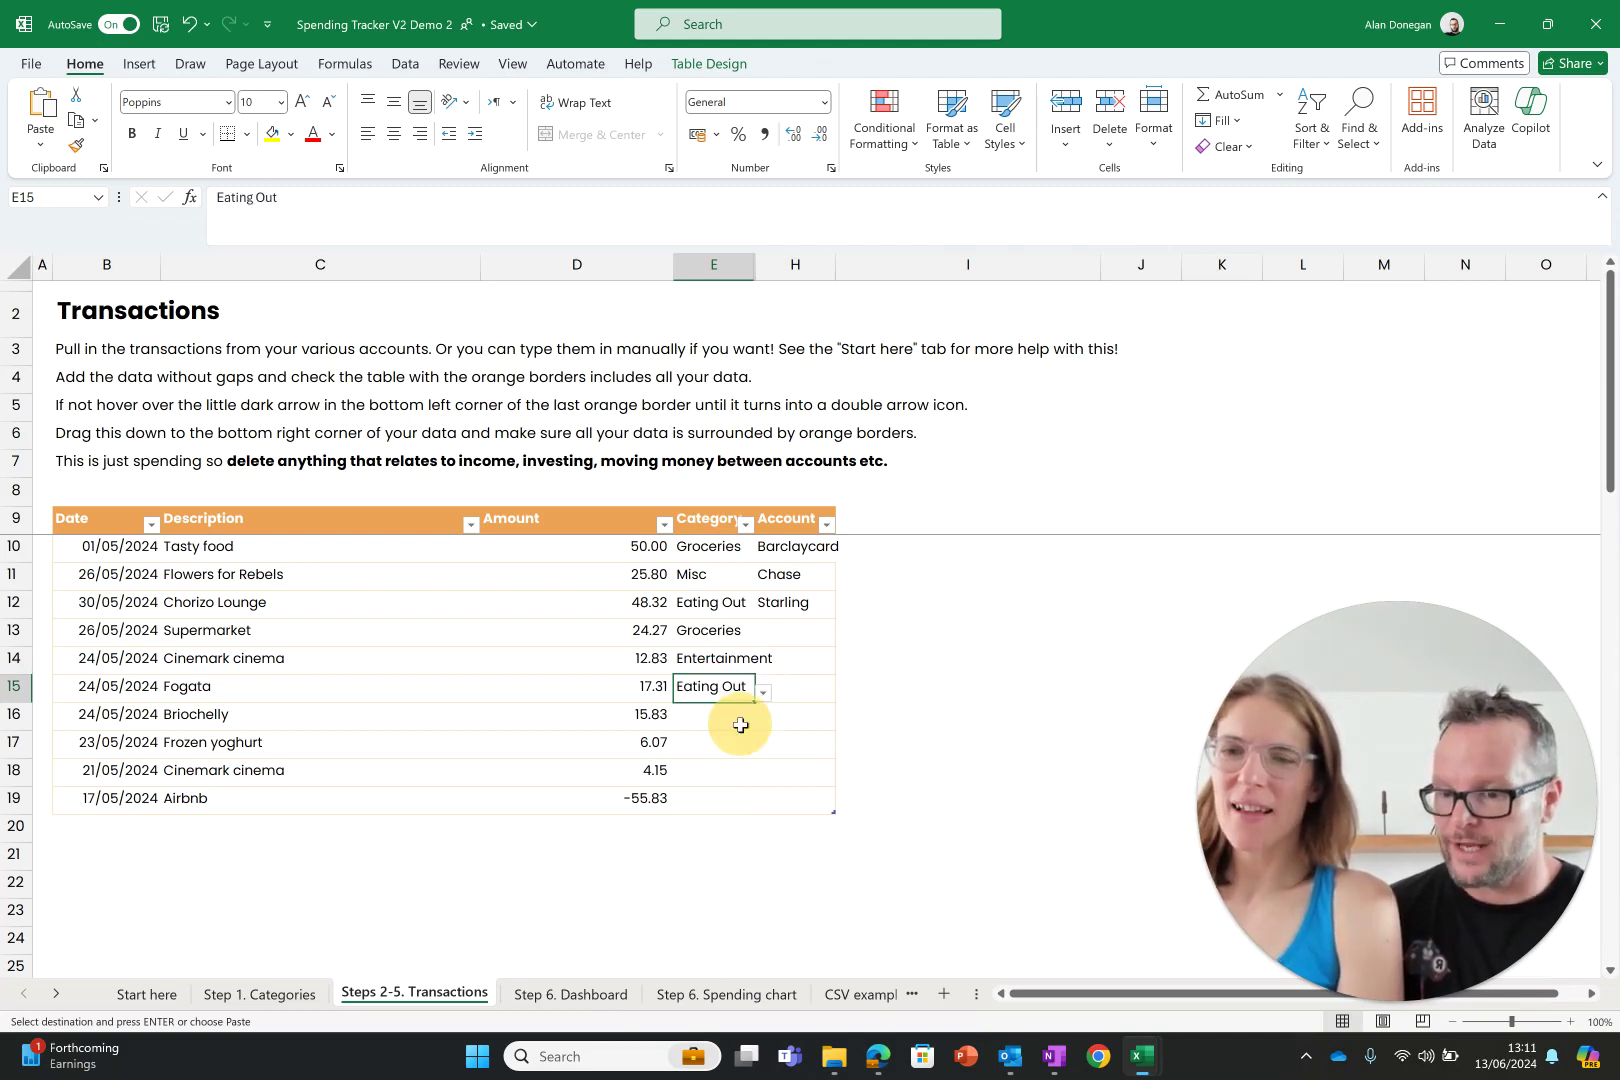
left_click(728, 716)
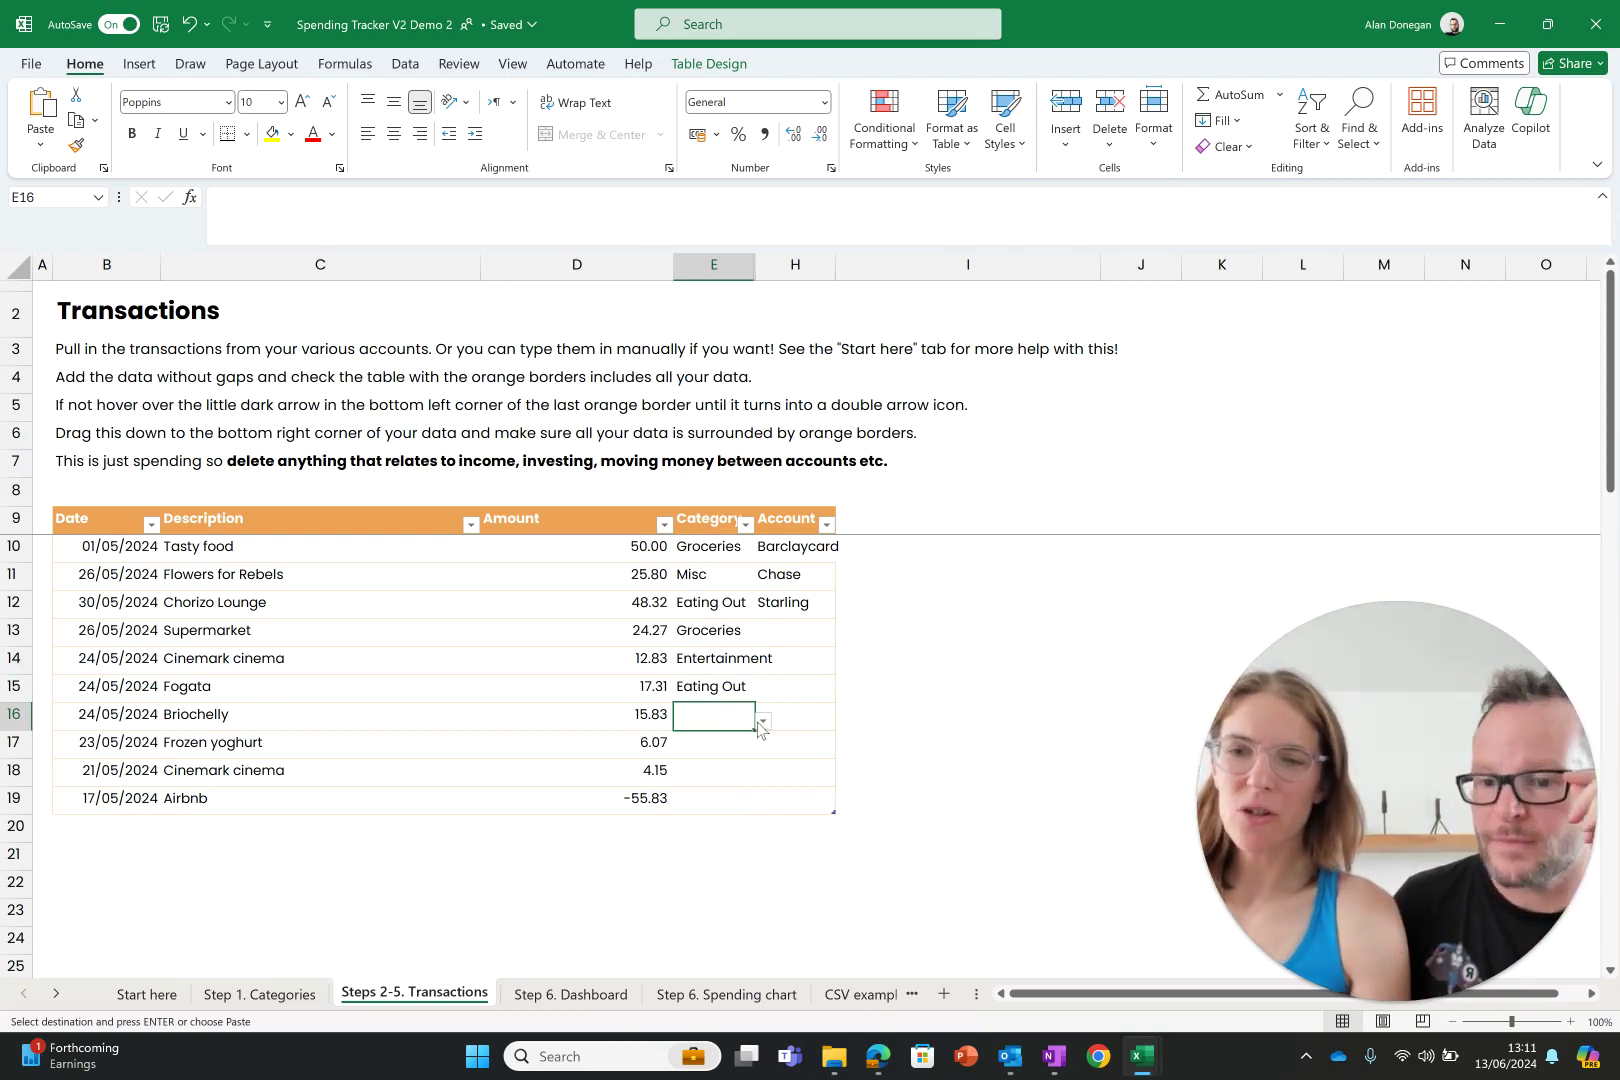
Set Briochelly's category to Eating Out and copy it to the Frozen yoghurt row.
type("Eat")
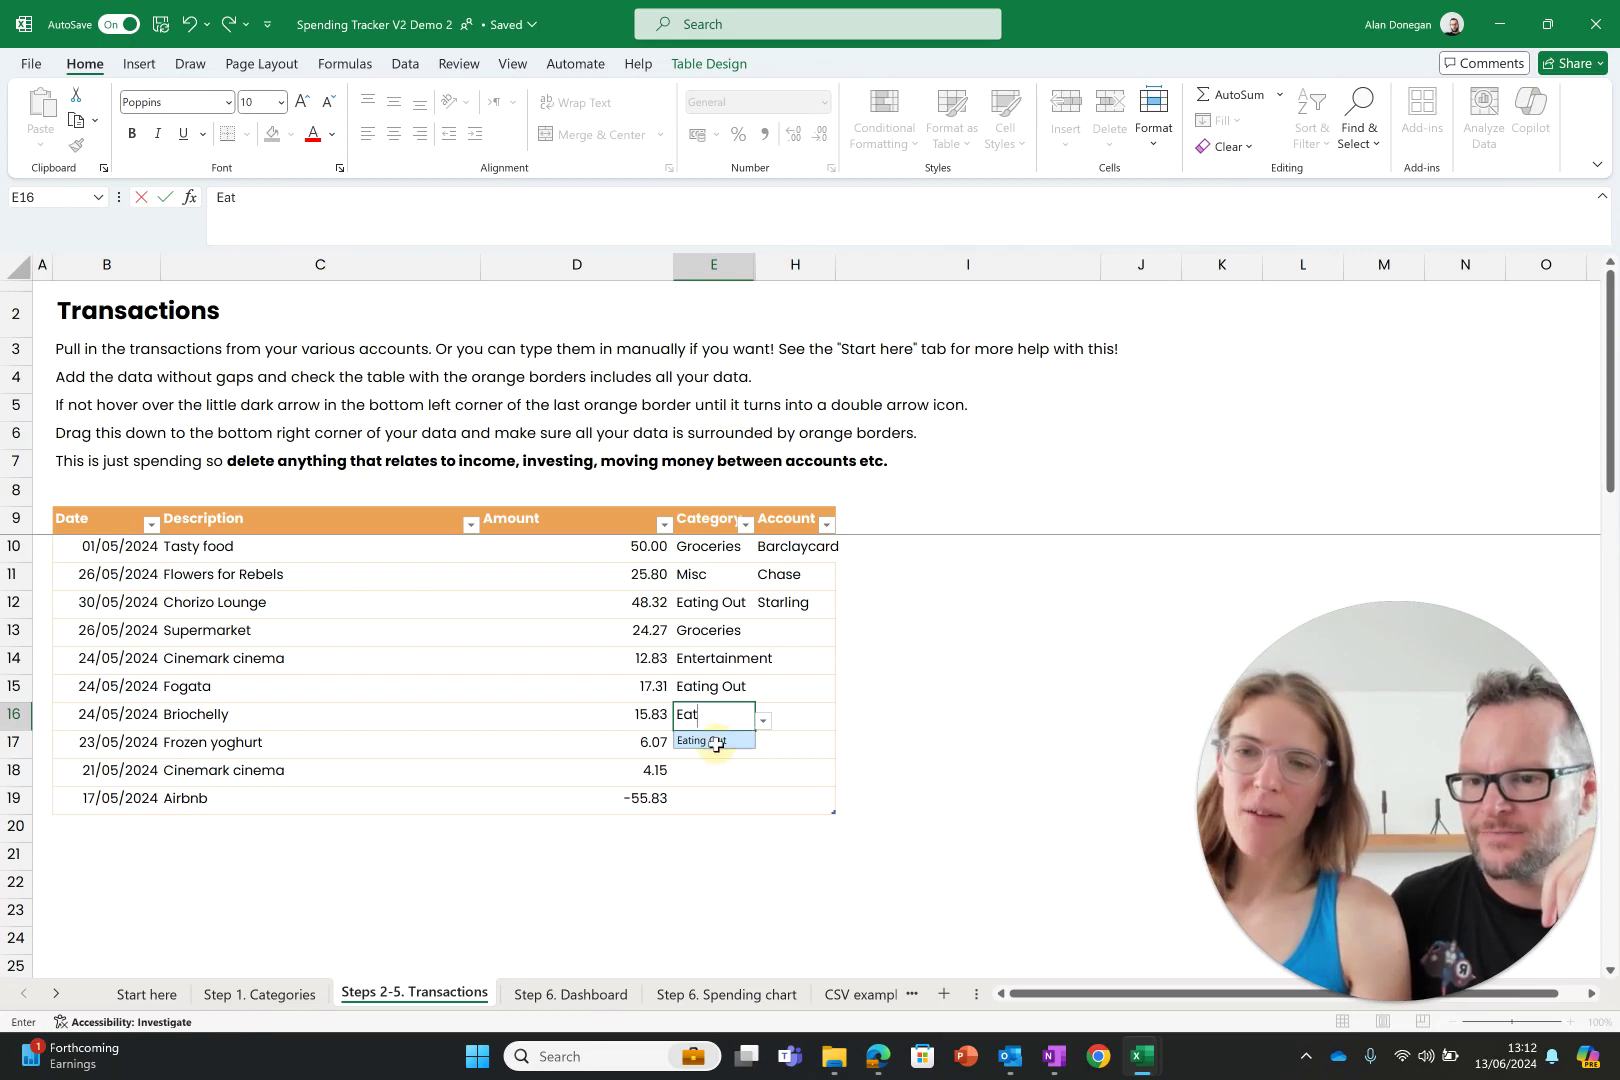
left_click(706, 740)
left_click(712, 742)
left_click(710, 716)
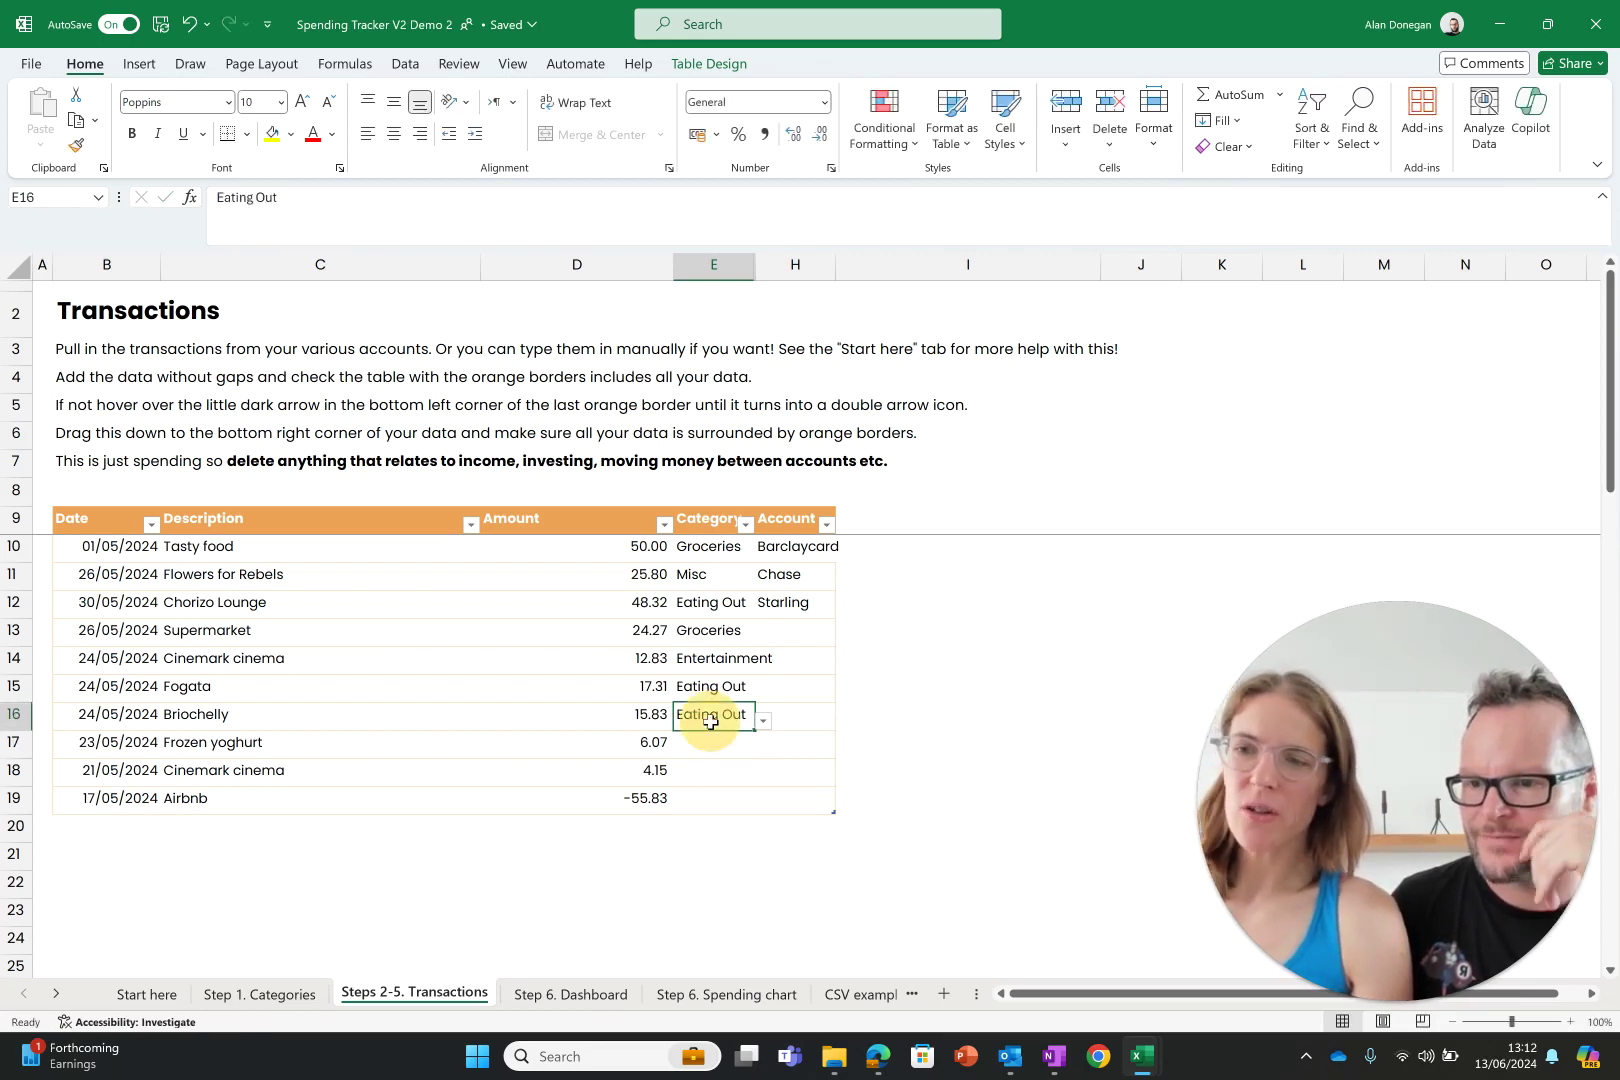
key("ctrl+c")
key("Down")
key("ctrl+v")
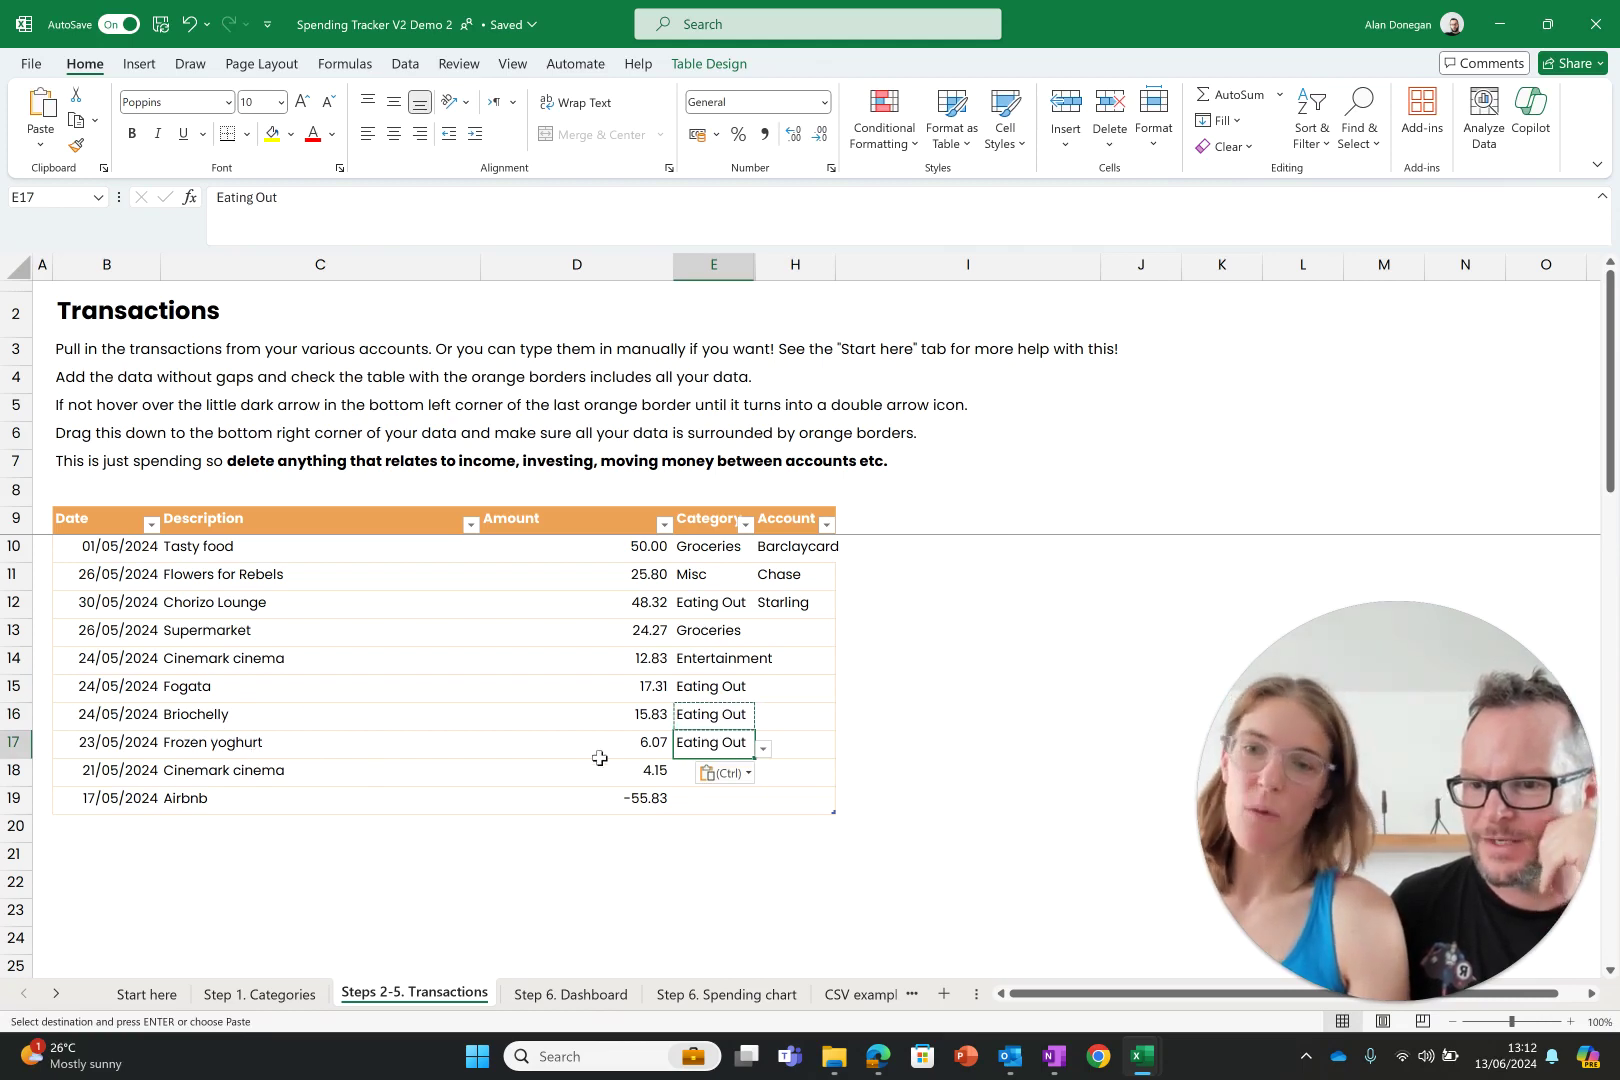
Categorise the 21/05 Cinemark cinema as Entertainment and Airbnb as Housing.
left_click(688, 772)
type("Ente")
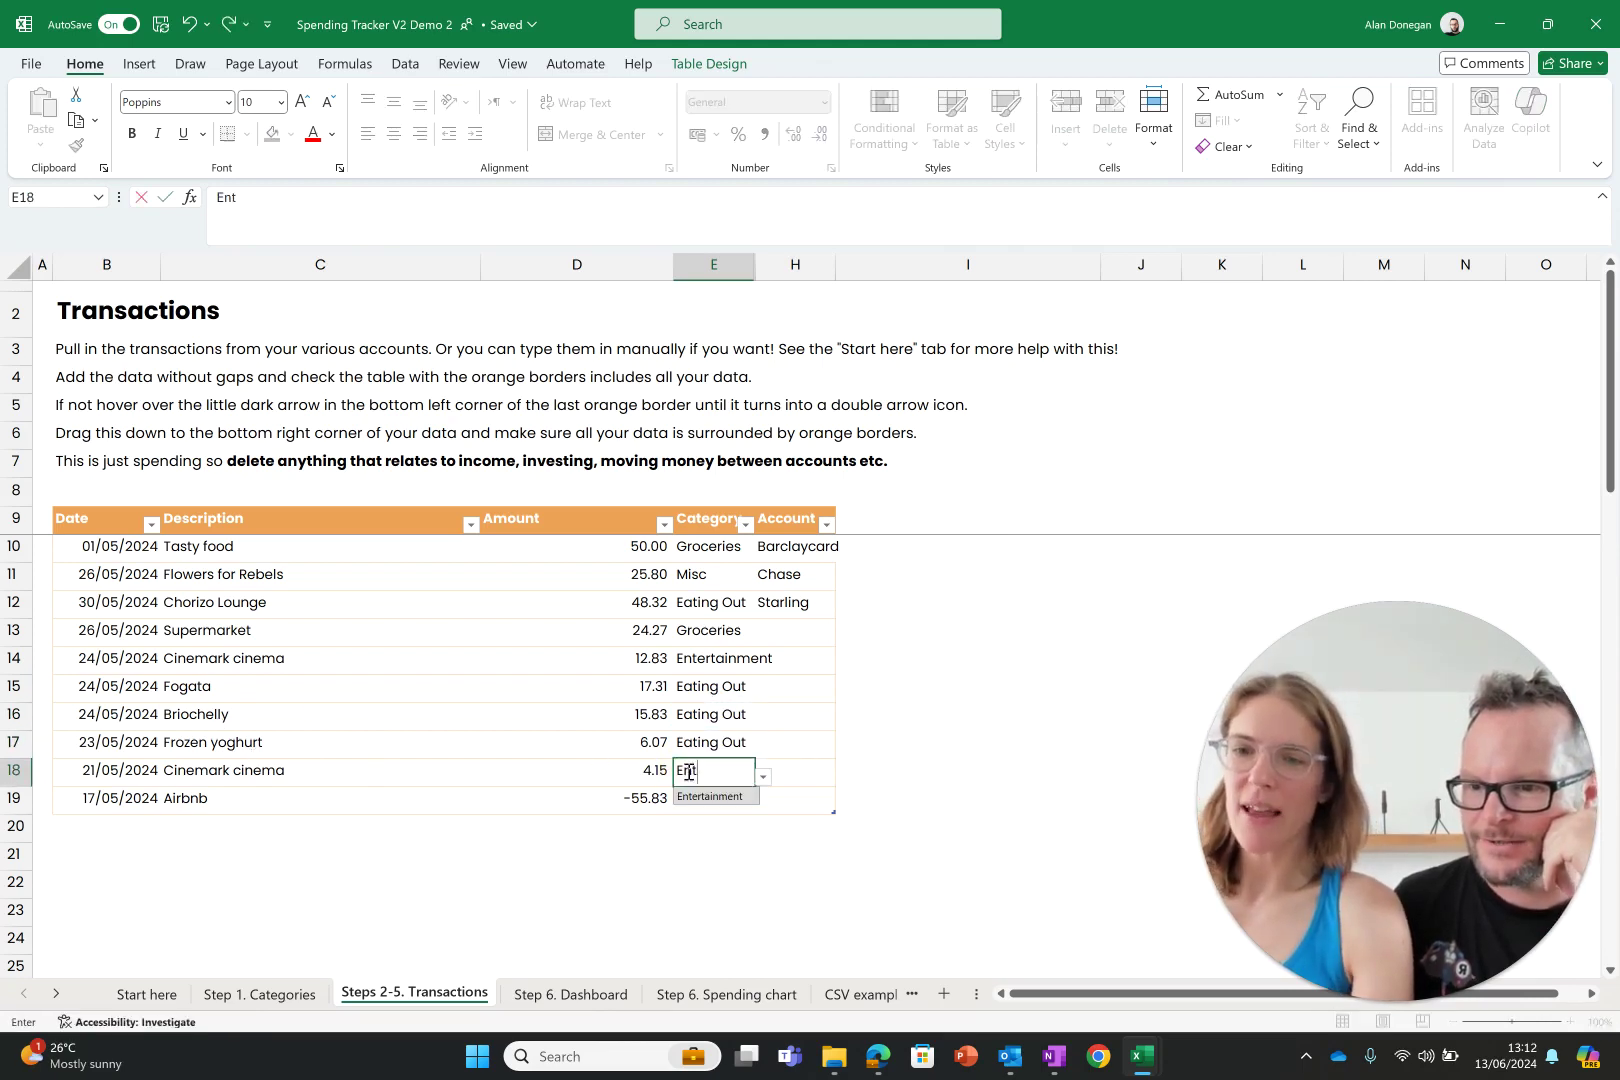
left_click(712, 797)
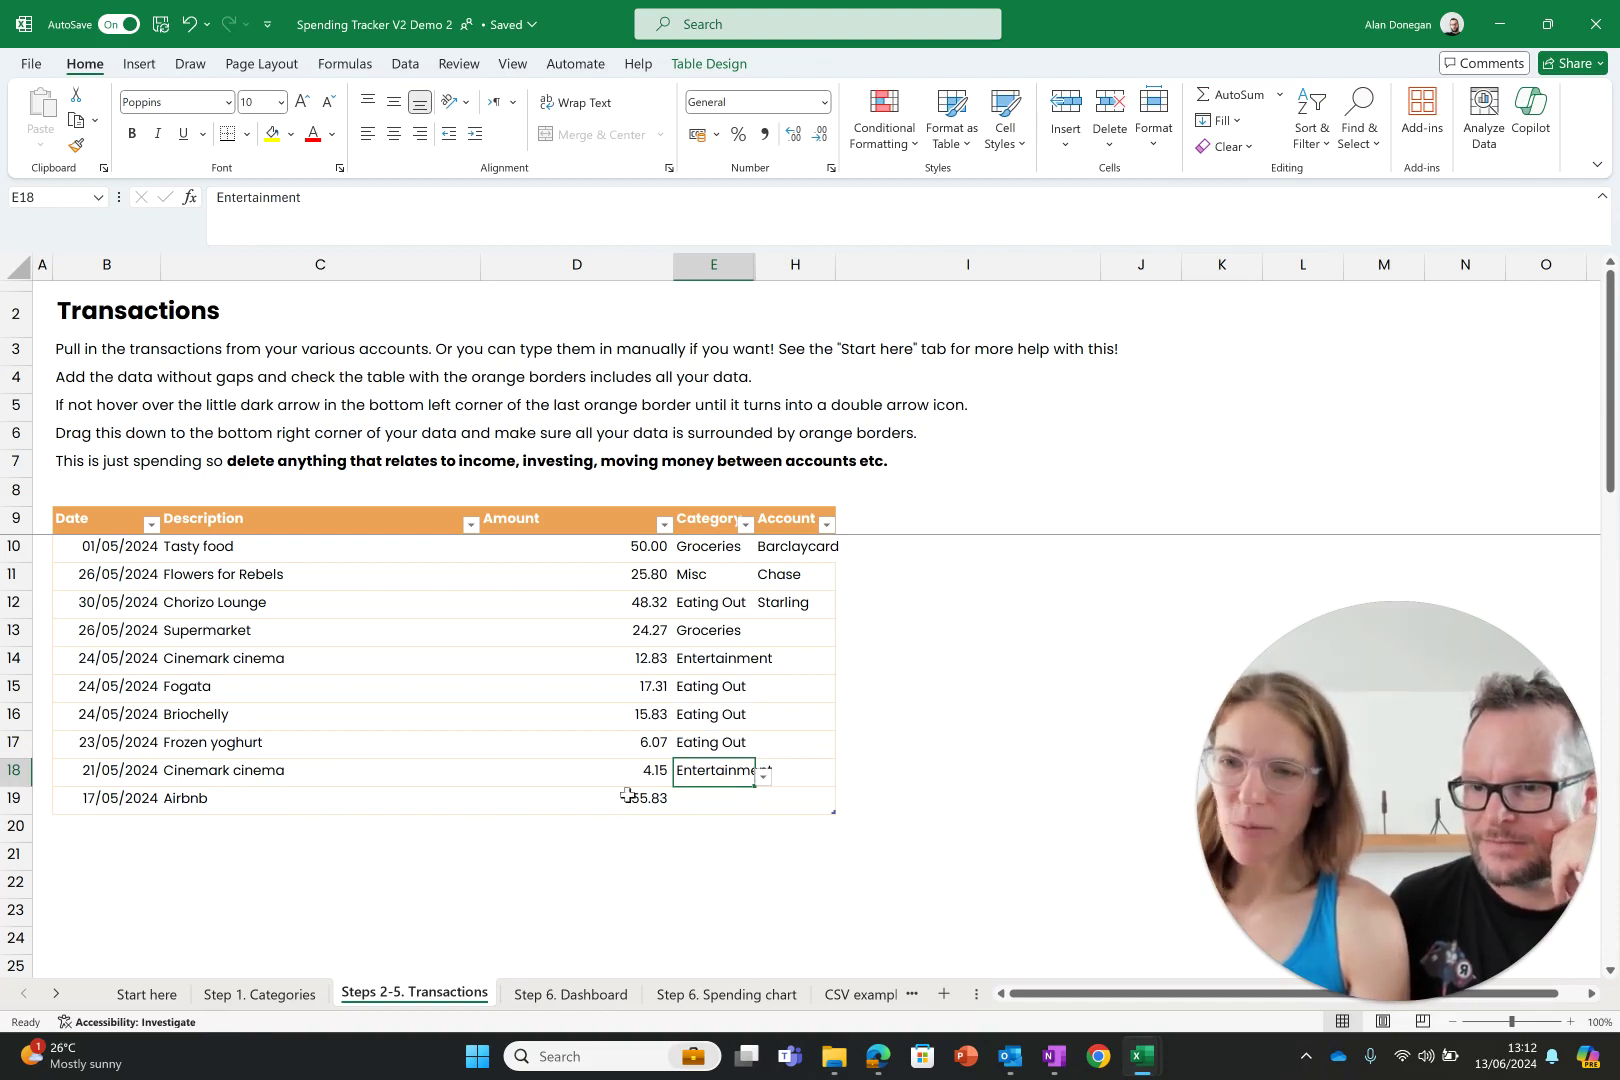
left_click(710, 800)
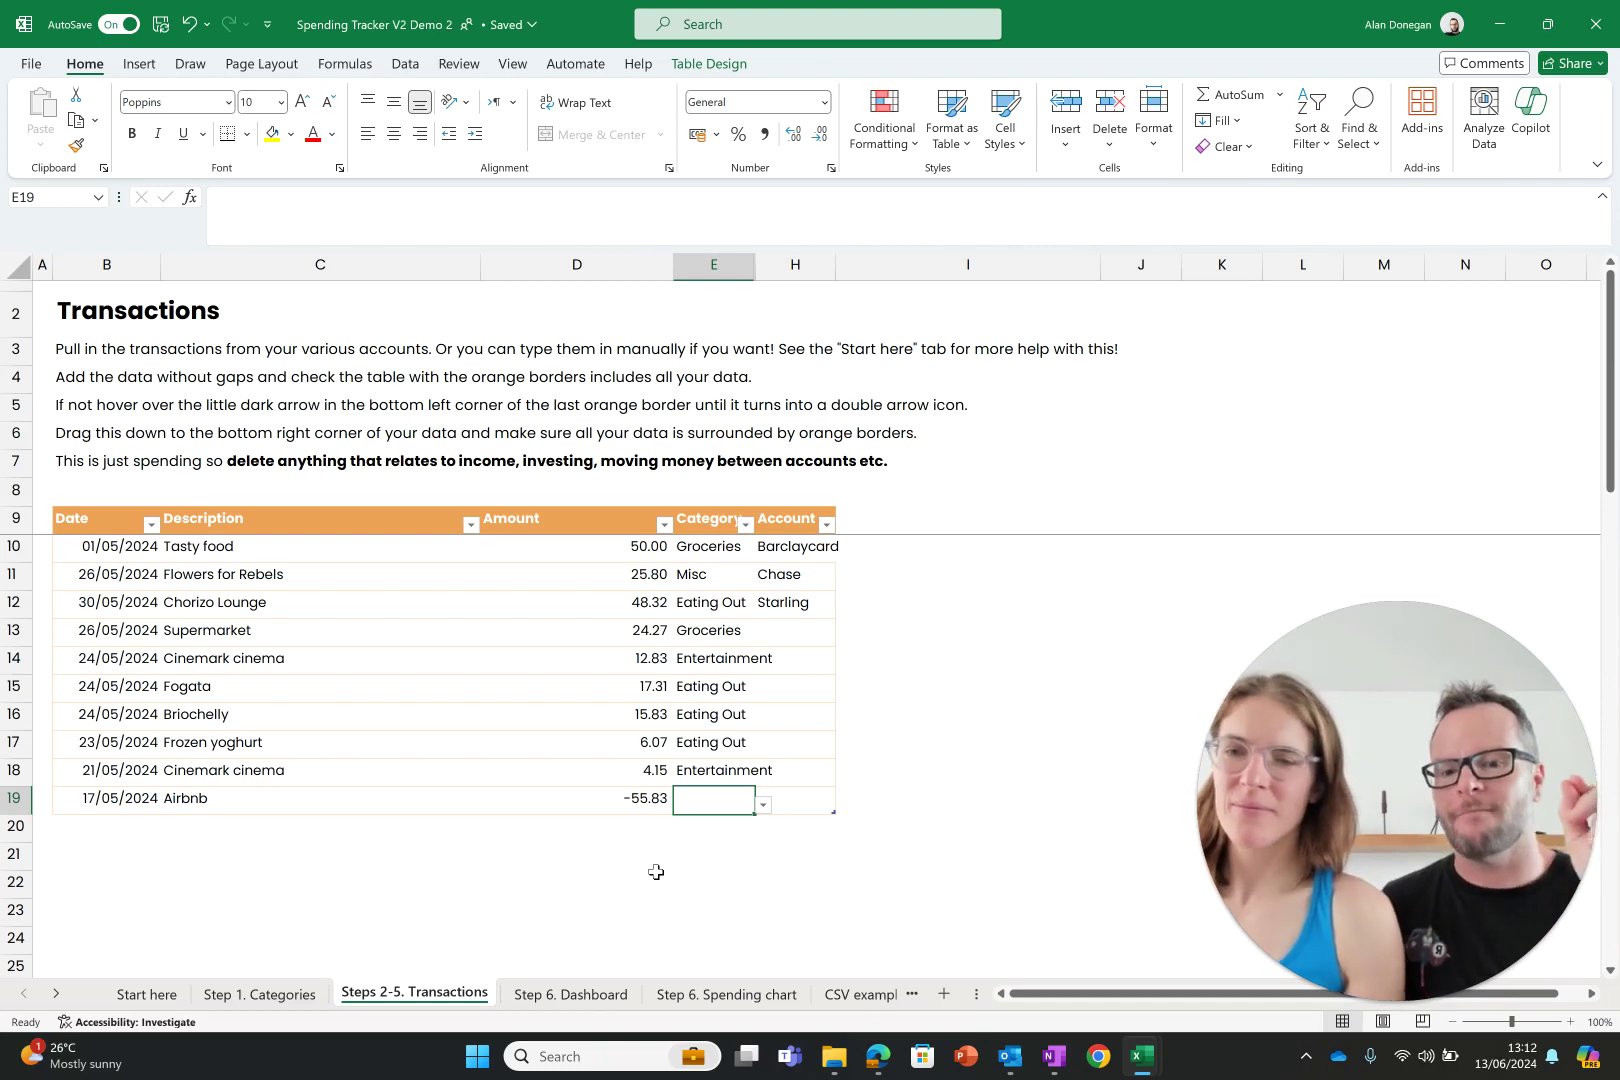
left_click(763, 805)
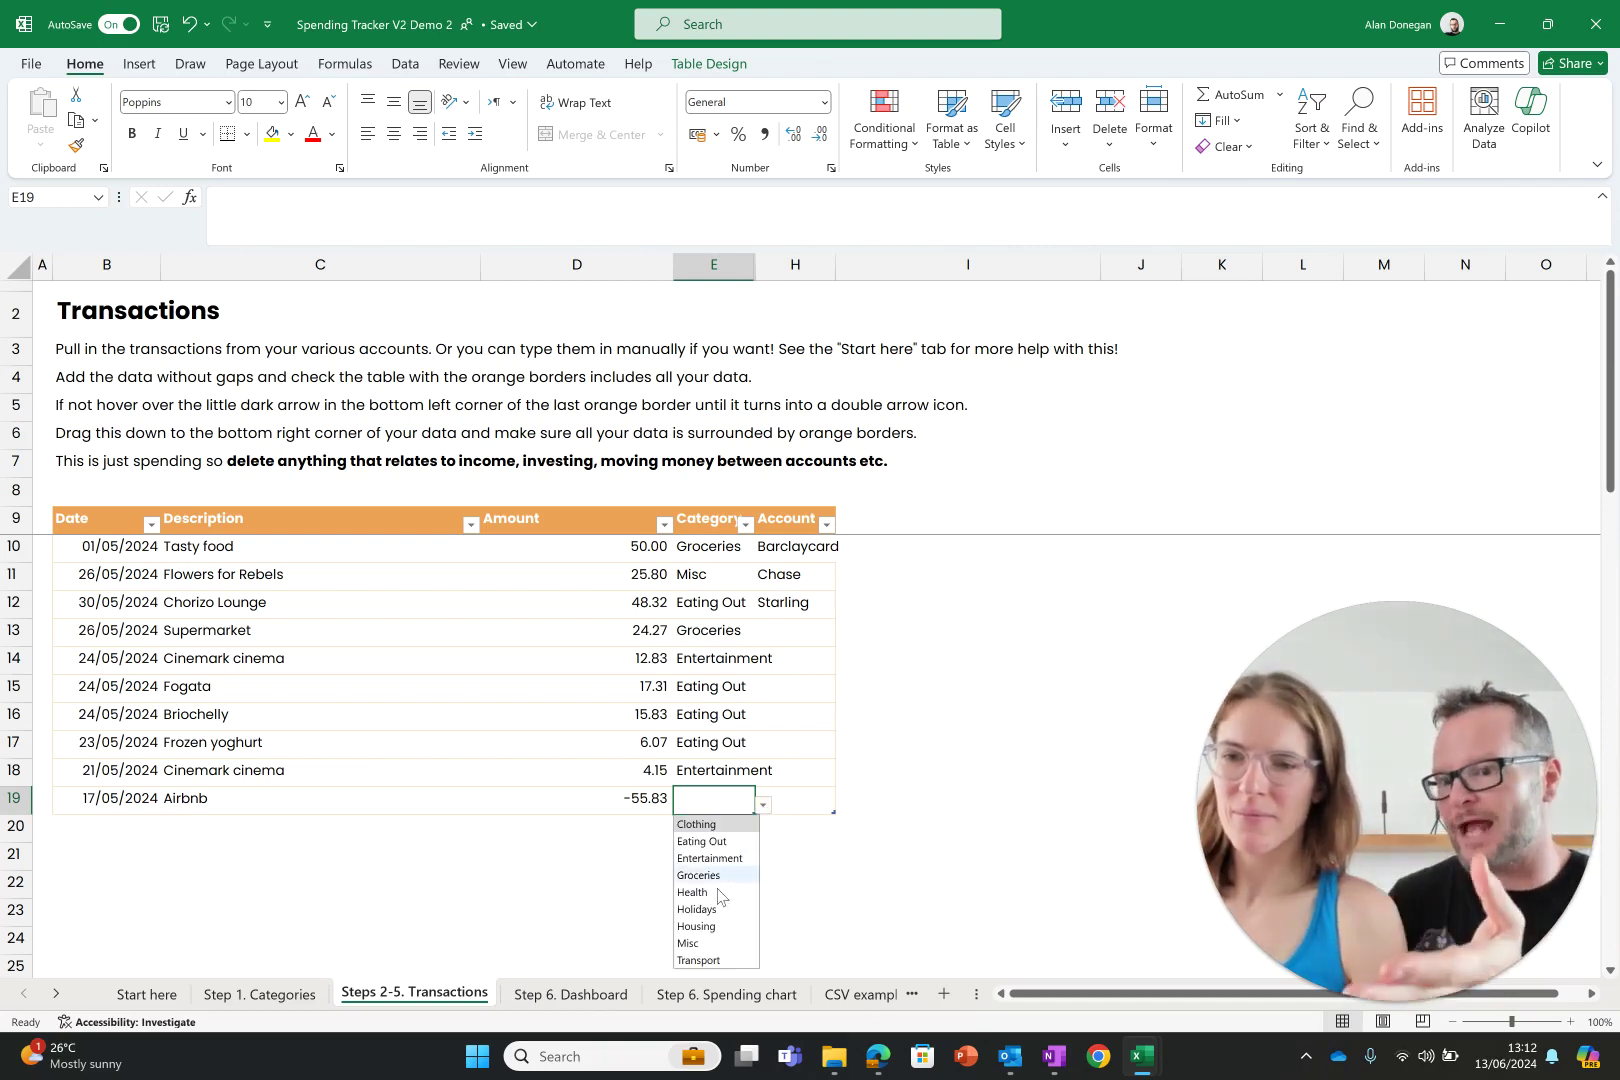
left_click(720, 927)
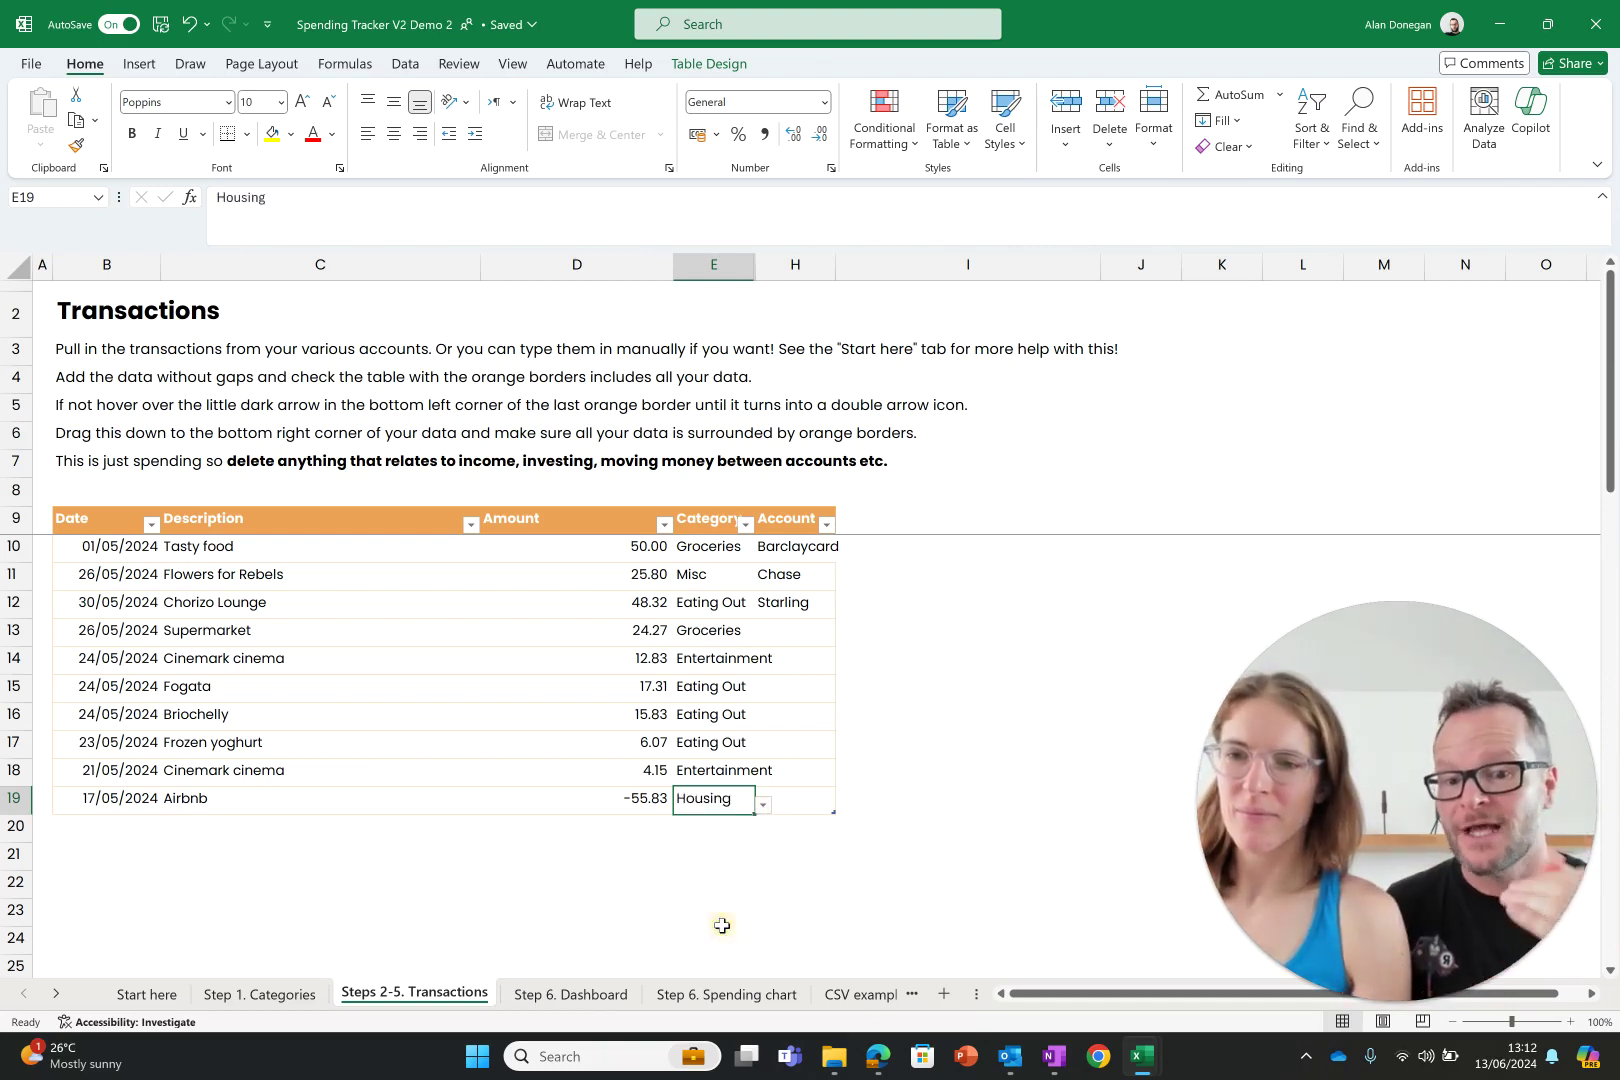
left_click(638, 858)
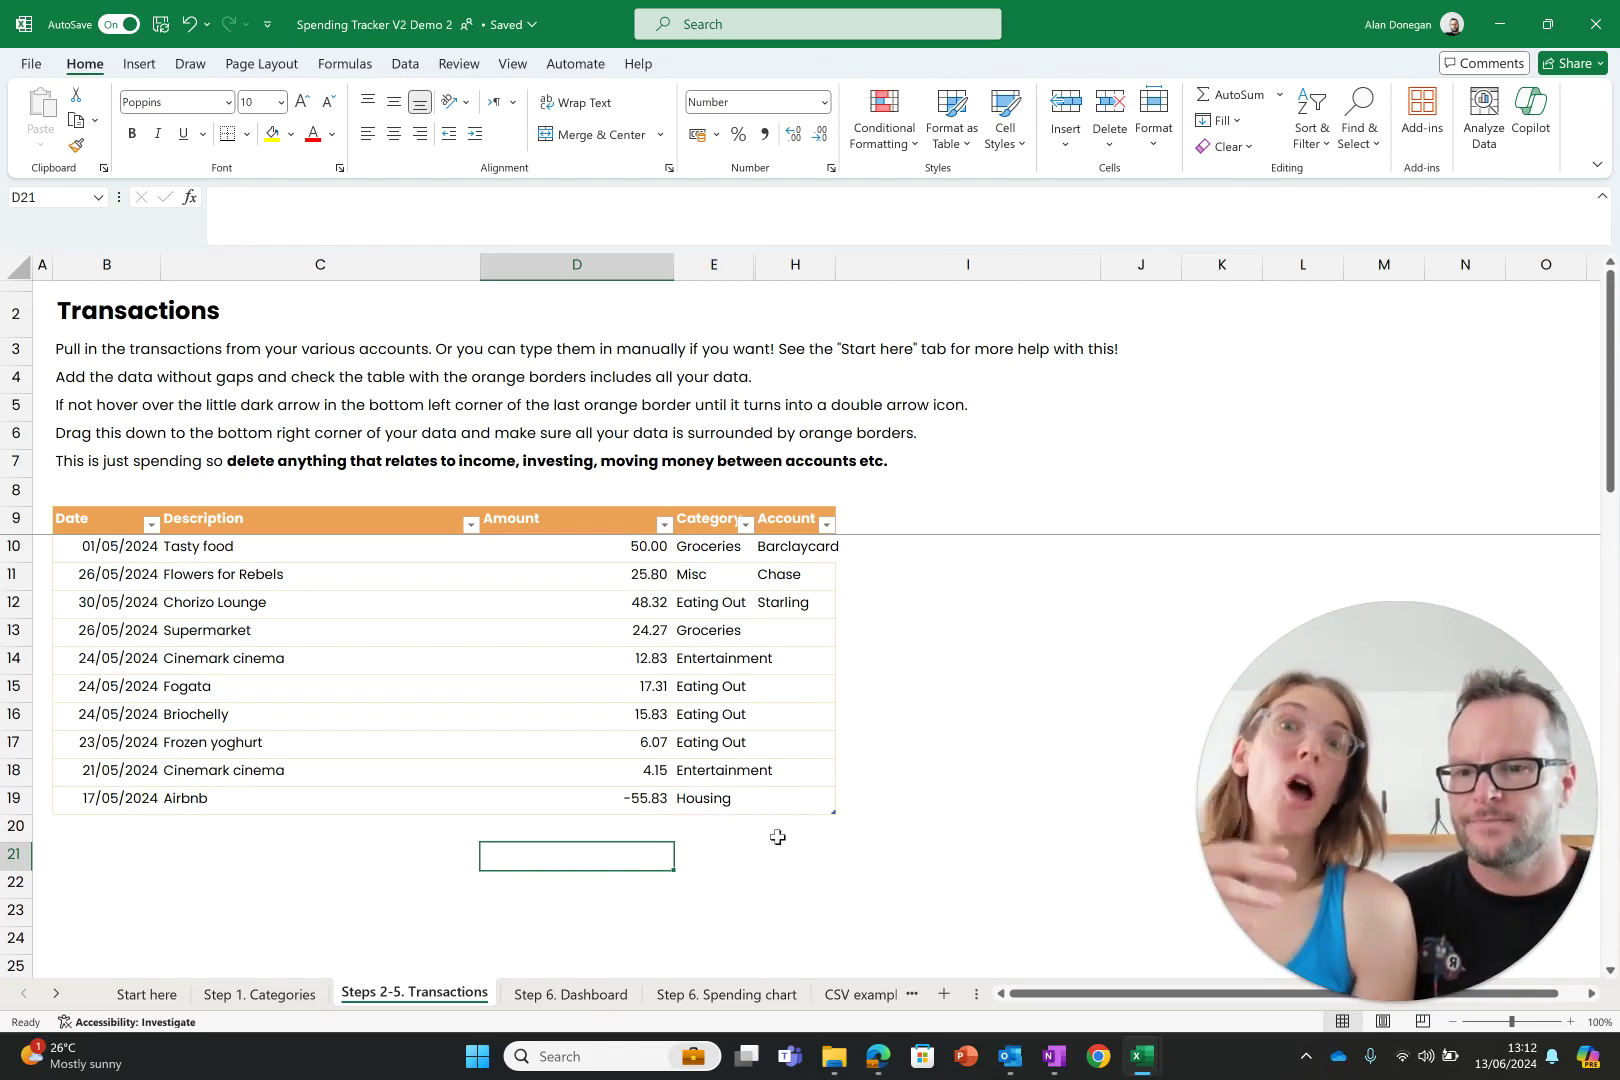
Enter Halifax as the Account in H13 and copy it into H14:H19.
left_click(795, 630)
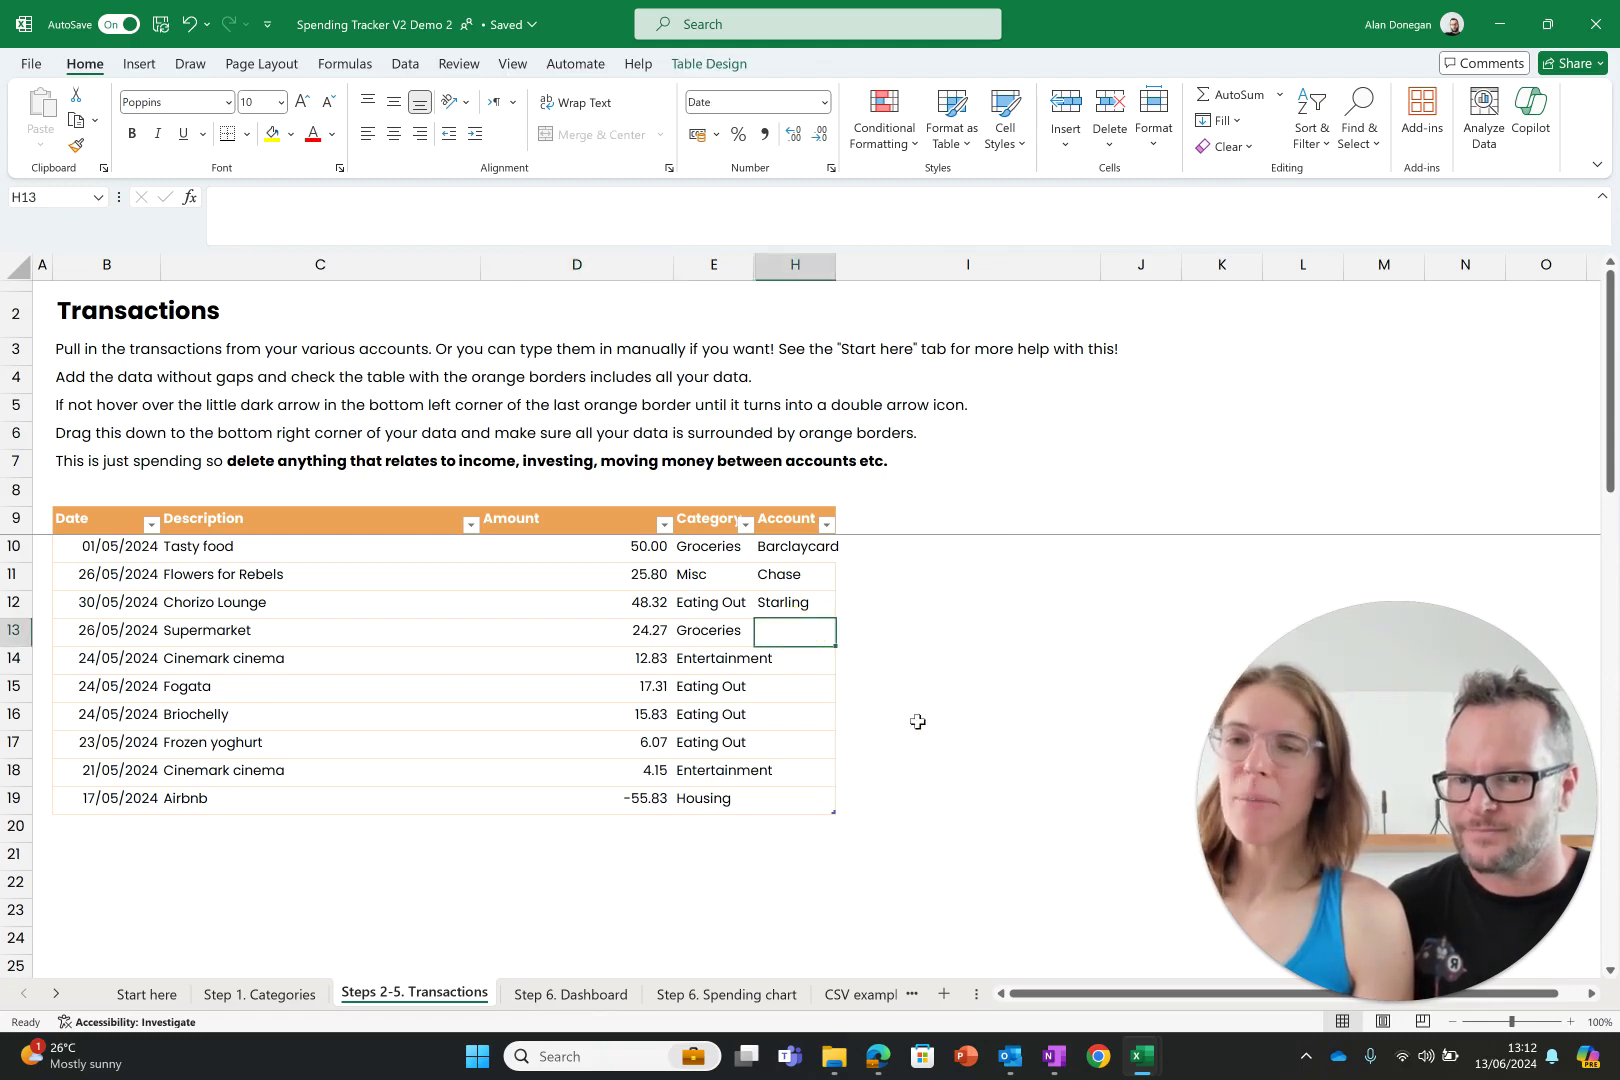
type("Halifax")
key("Return")
left_click(802, 632)
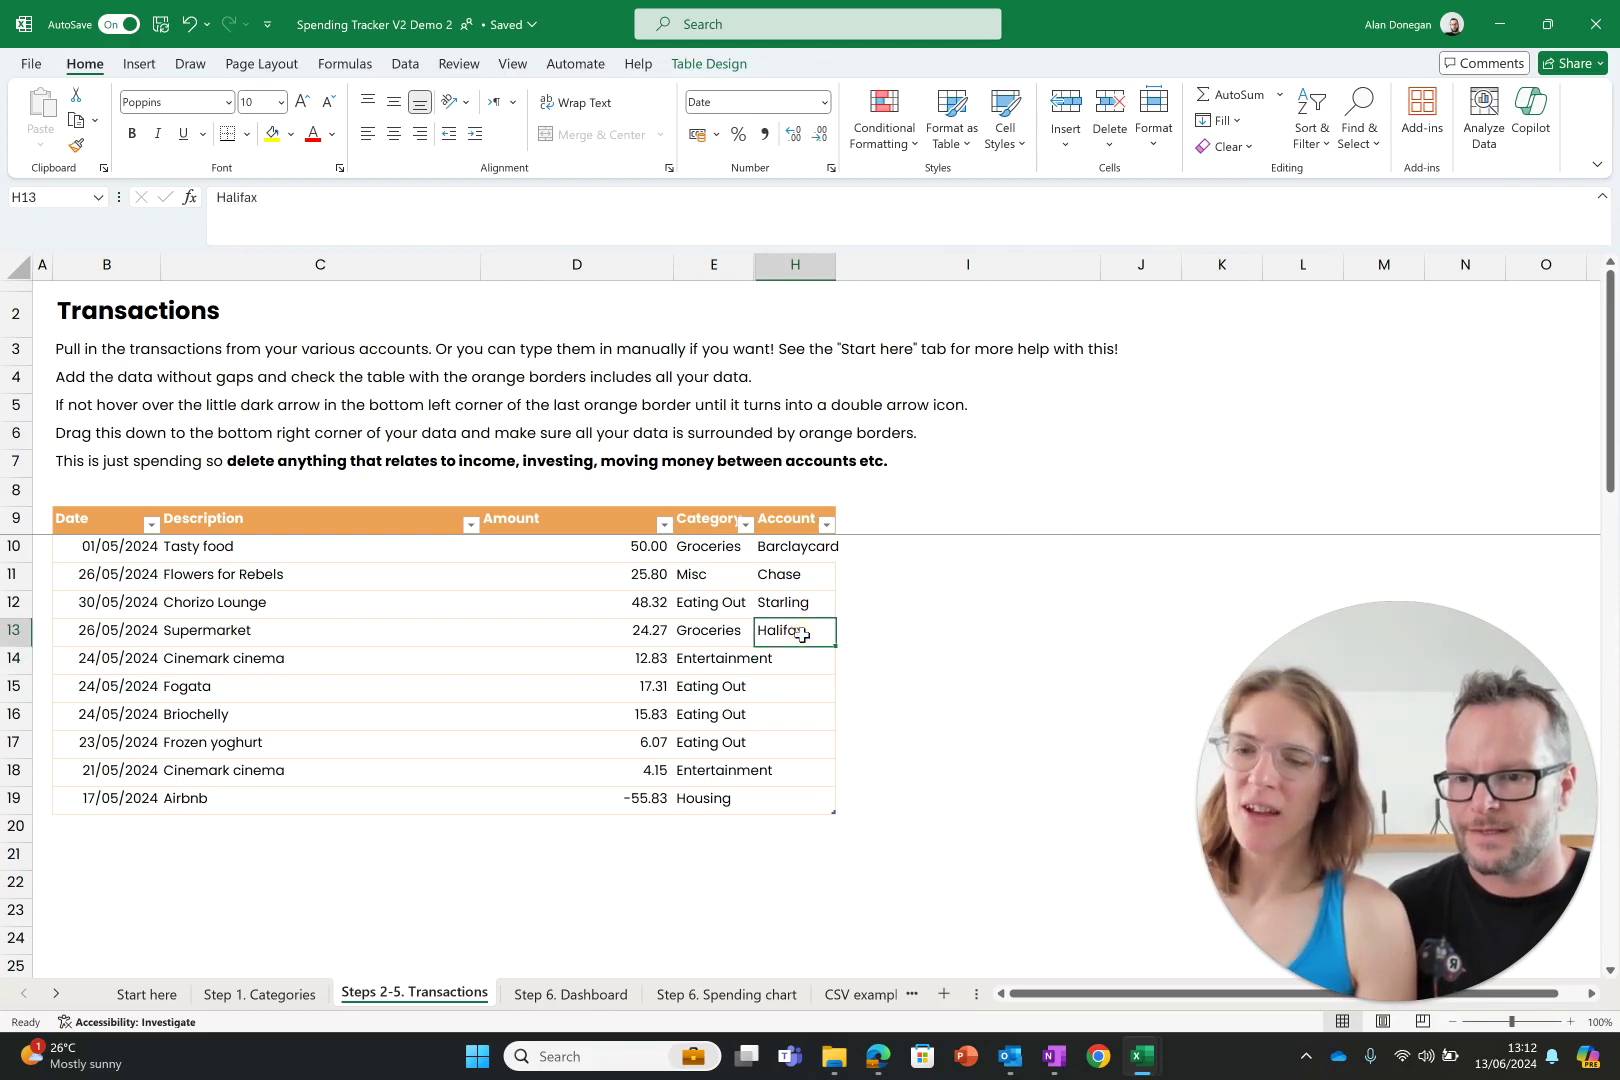
key("ctrl+c")
left_click_drag(806, 658, 805, 795)
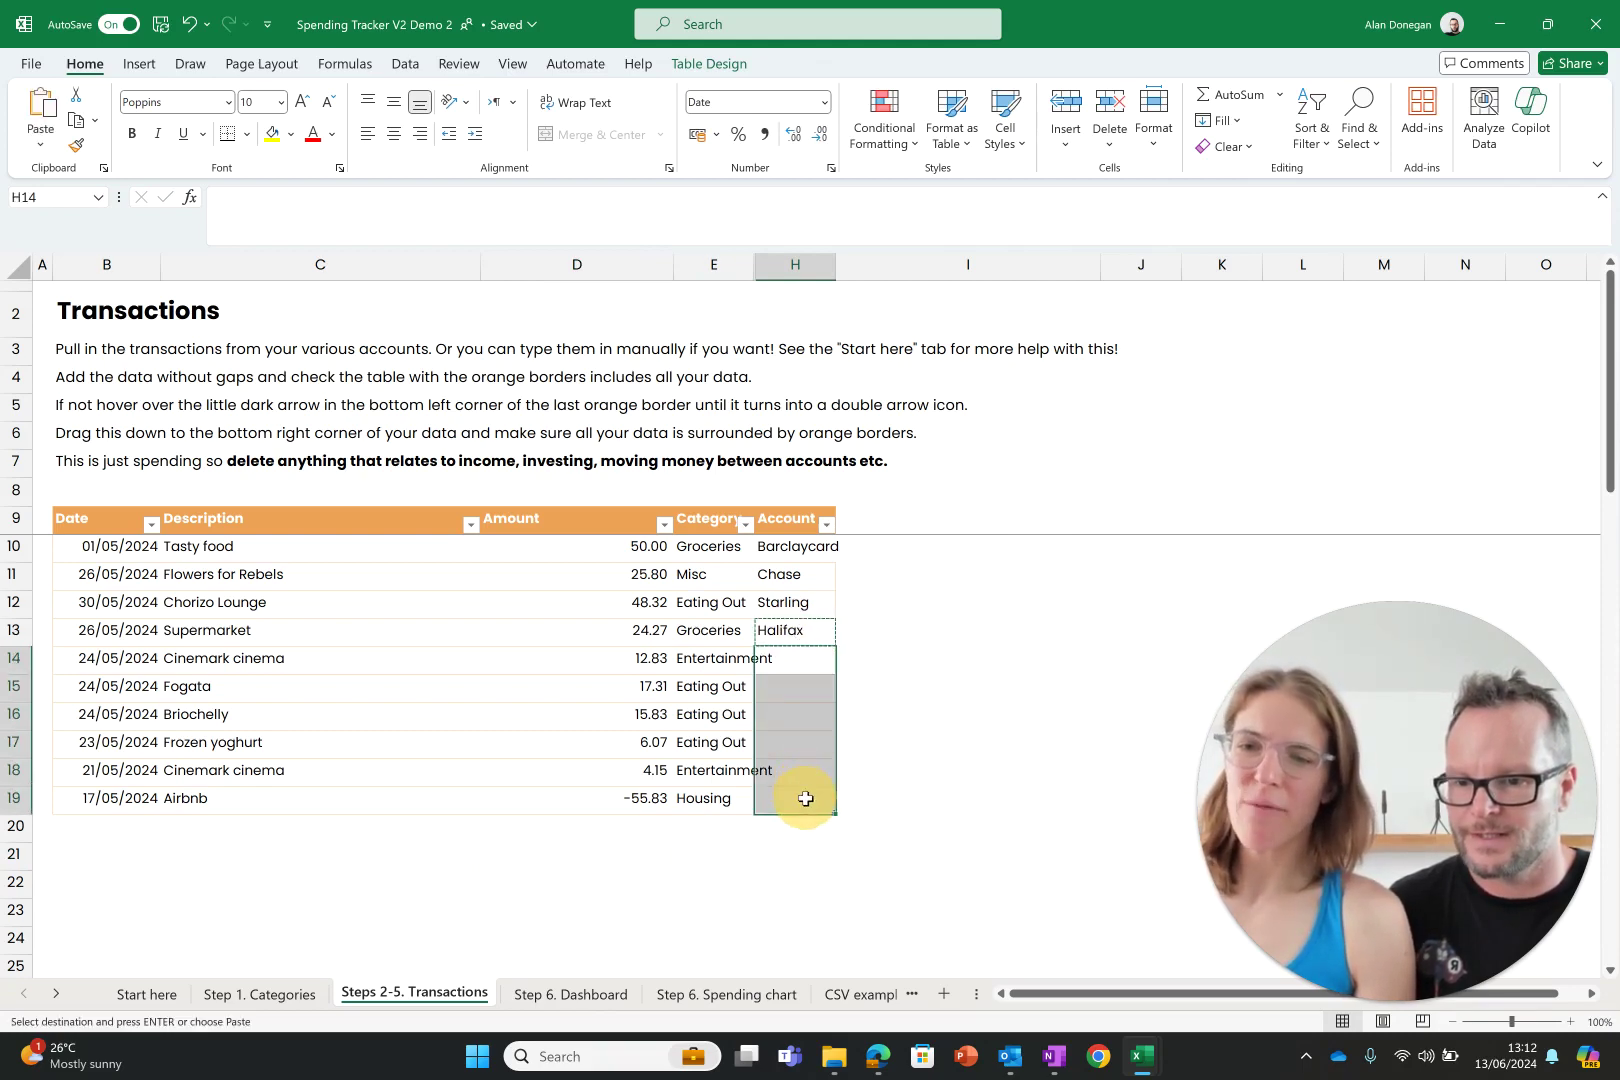
key("ctrl+v")
left_click(660, 845)
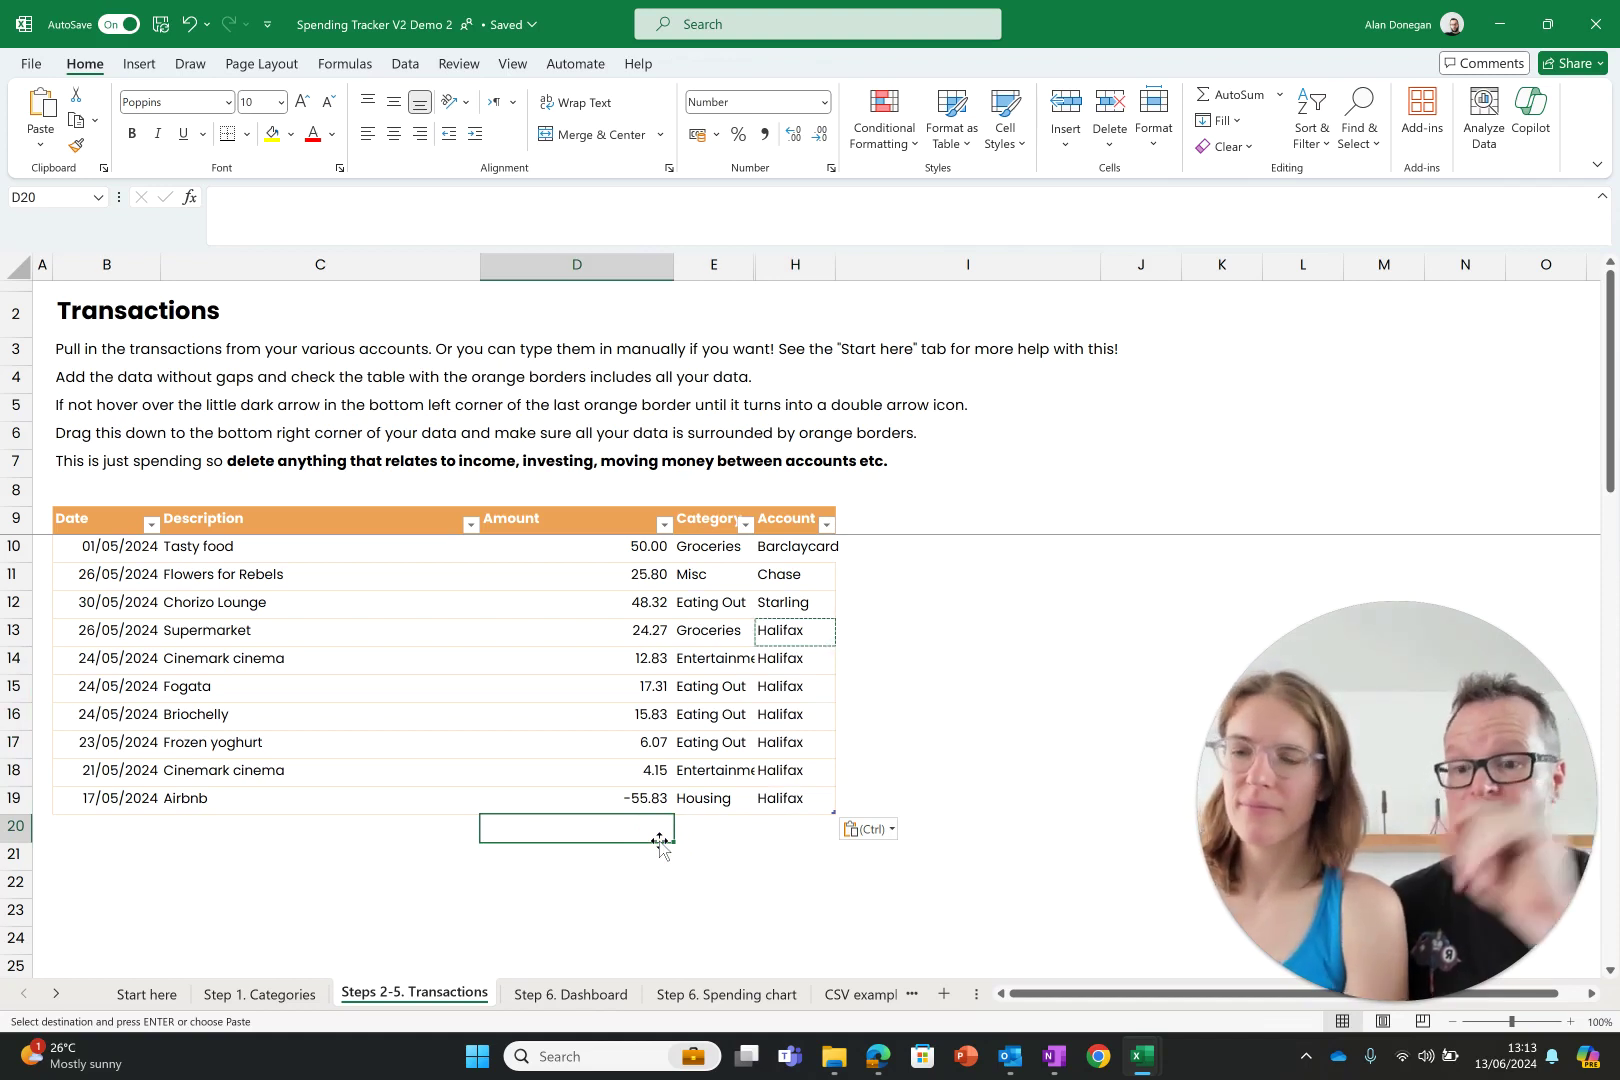
key("Escape")
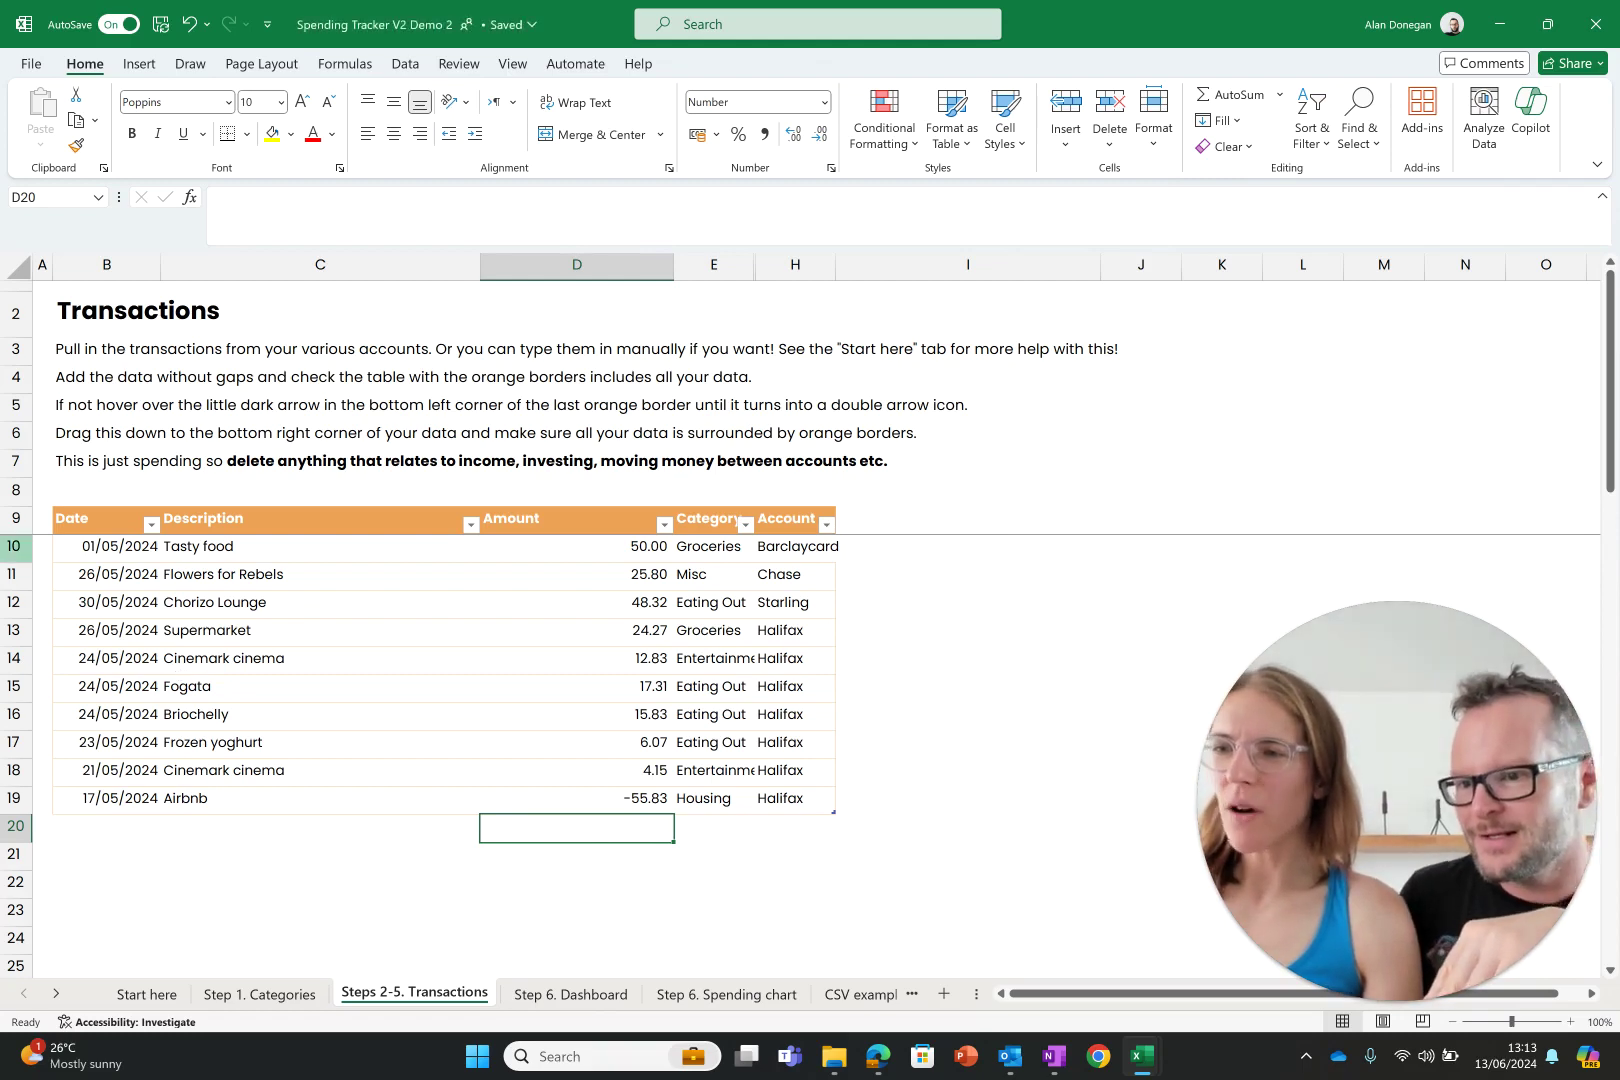
Delete rows 10–12 holding Tasty food, Flowers for Rebels and Chorizo Lounge.
left_click_drag(12, 546, 12, 605)
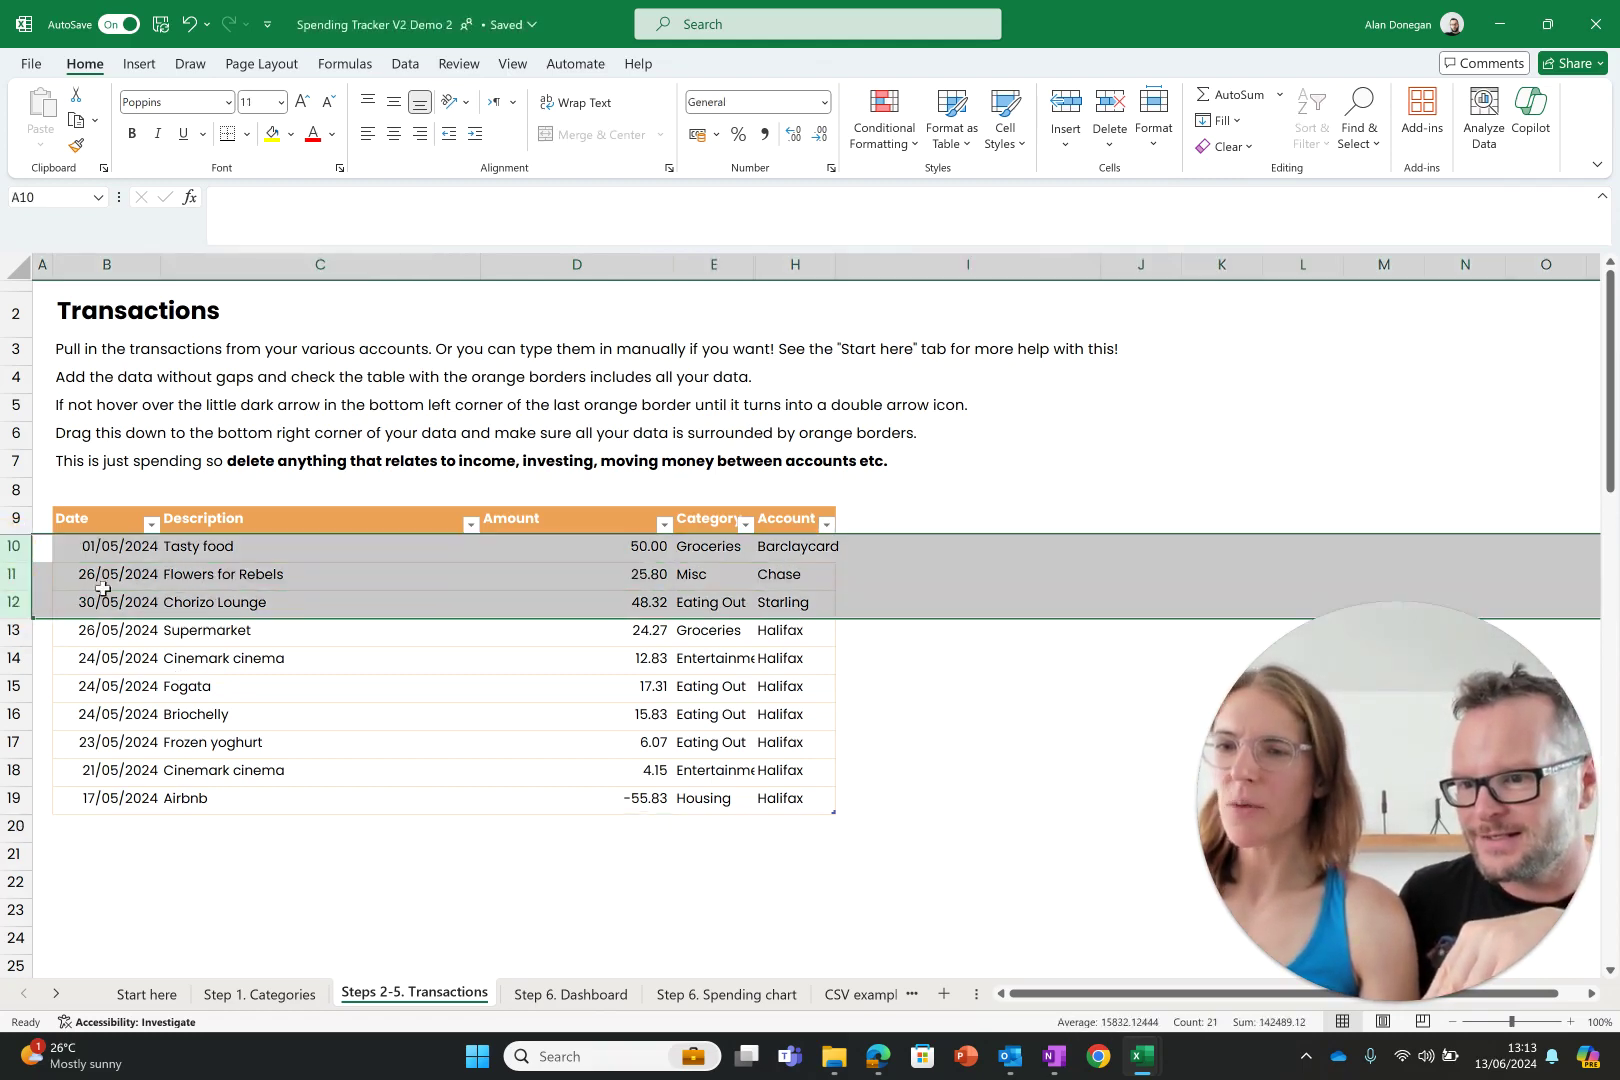
right_click(12, 574)
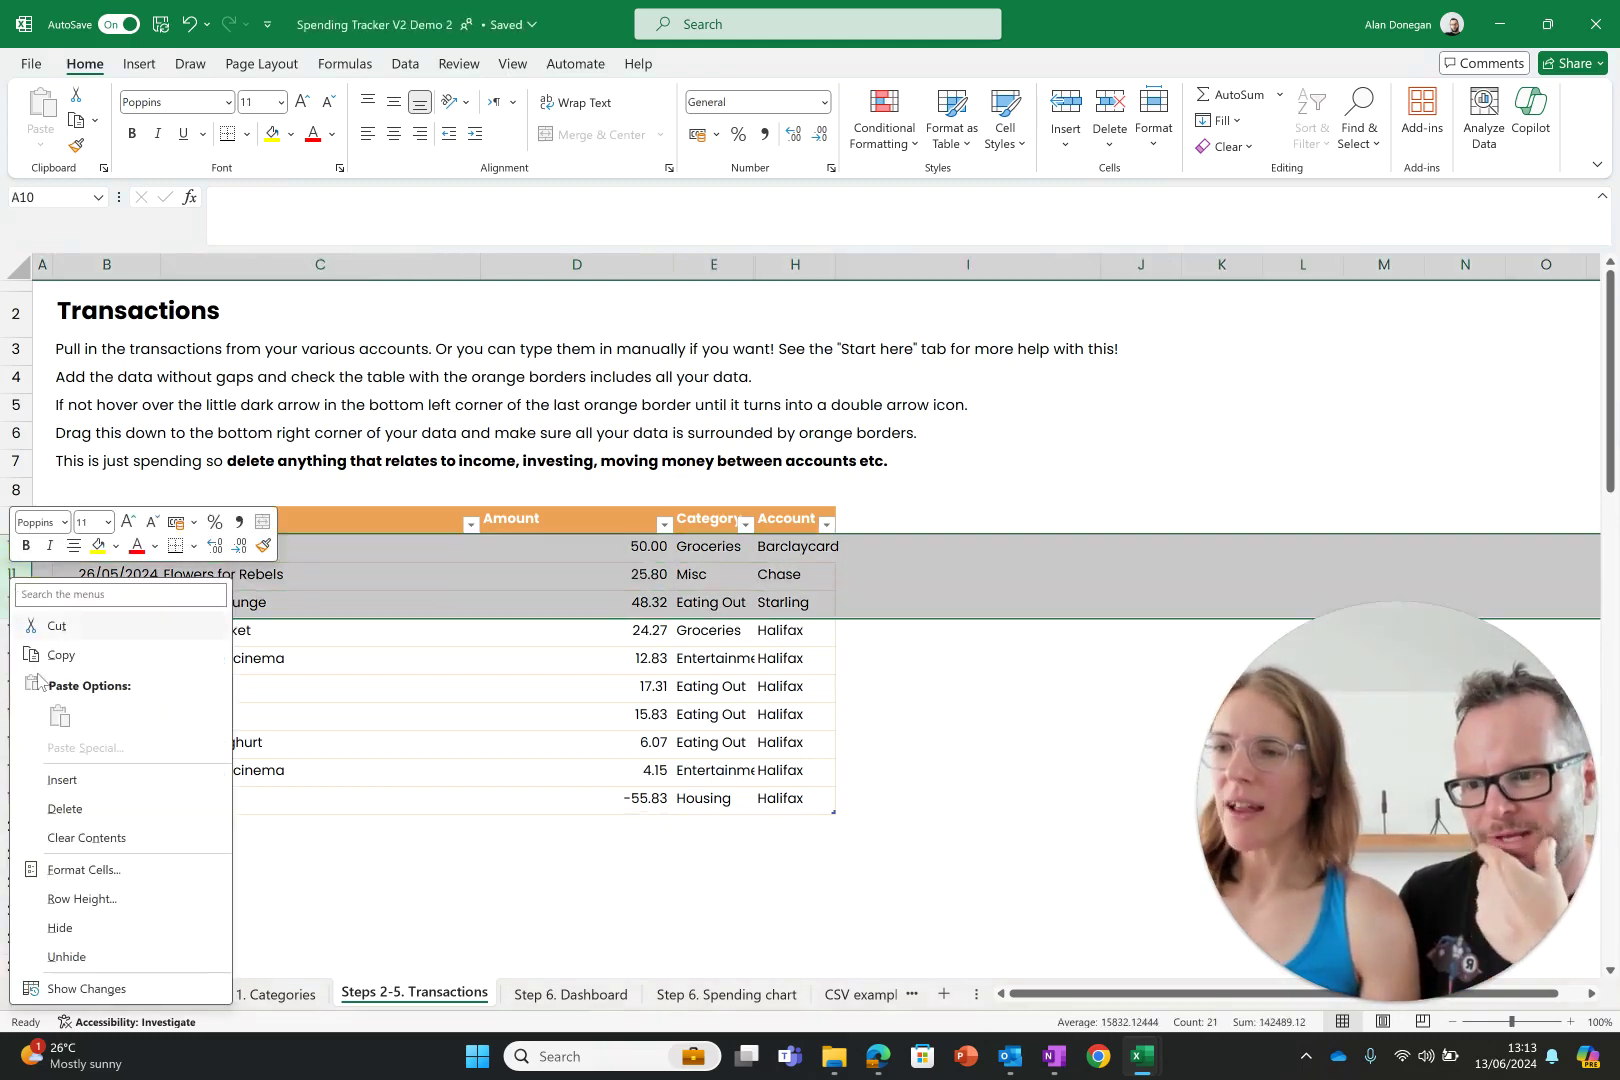
left_click(103, 802)
left_click(446, 766)
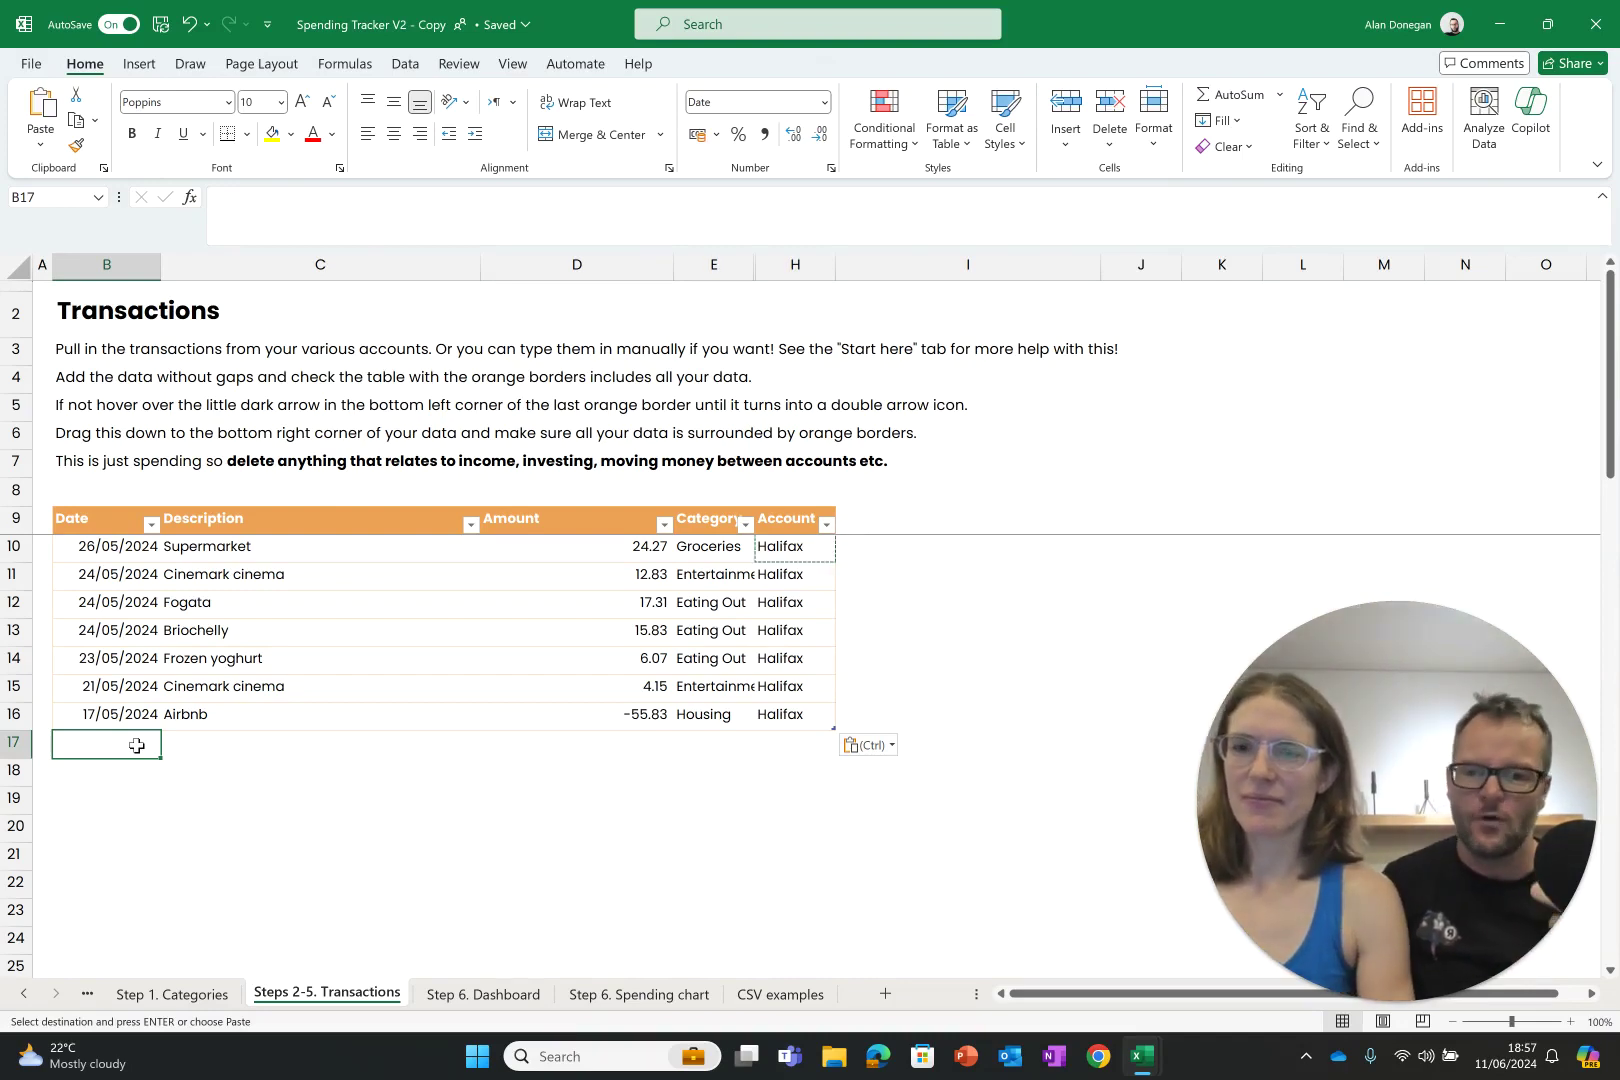
key("alt+Tab")
key("alt+Tab")
key("alt+Tab")
key("alt+Tab")
Widen the Monzo export's Date column and copy the six dates in B2:B7.
left_click(142, 500)
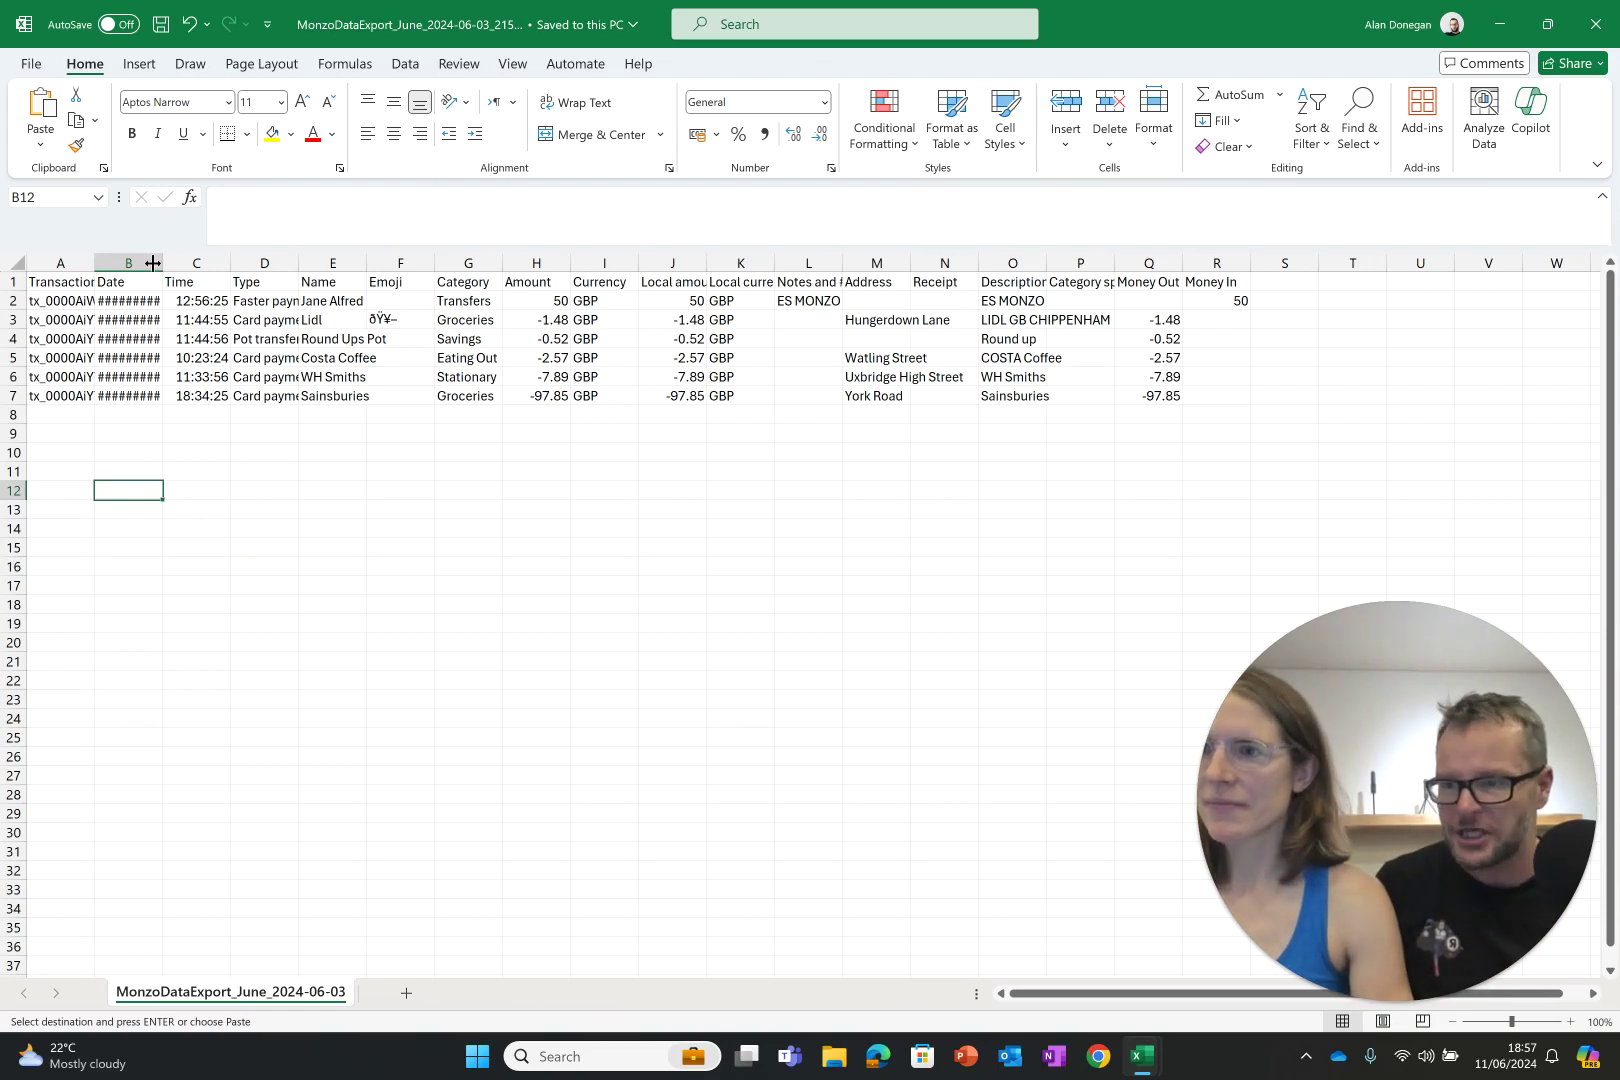
left_click_drag(153, 263, 240, 266)
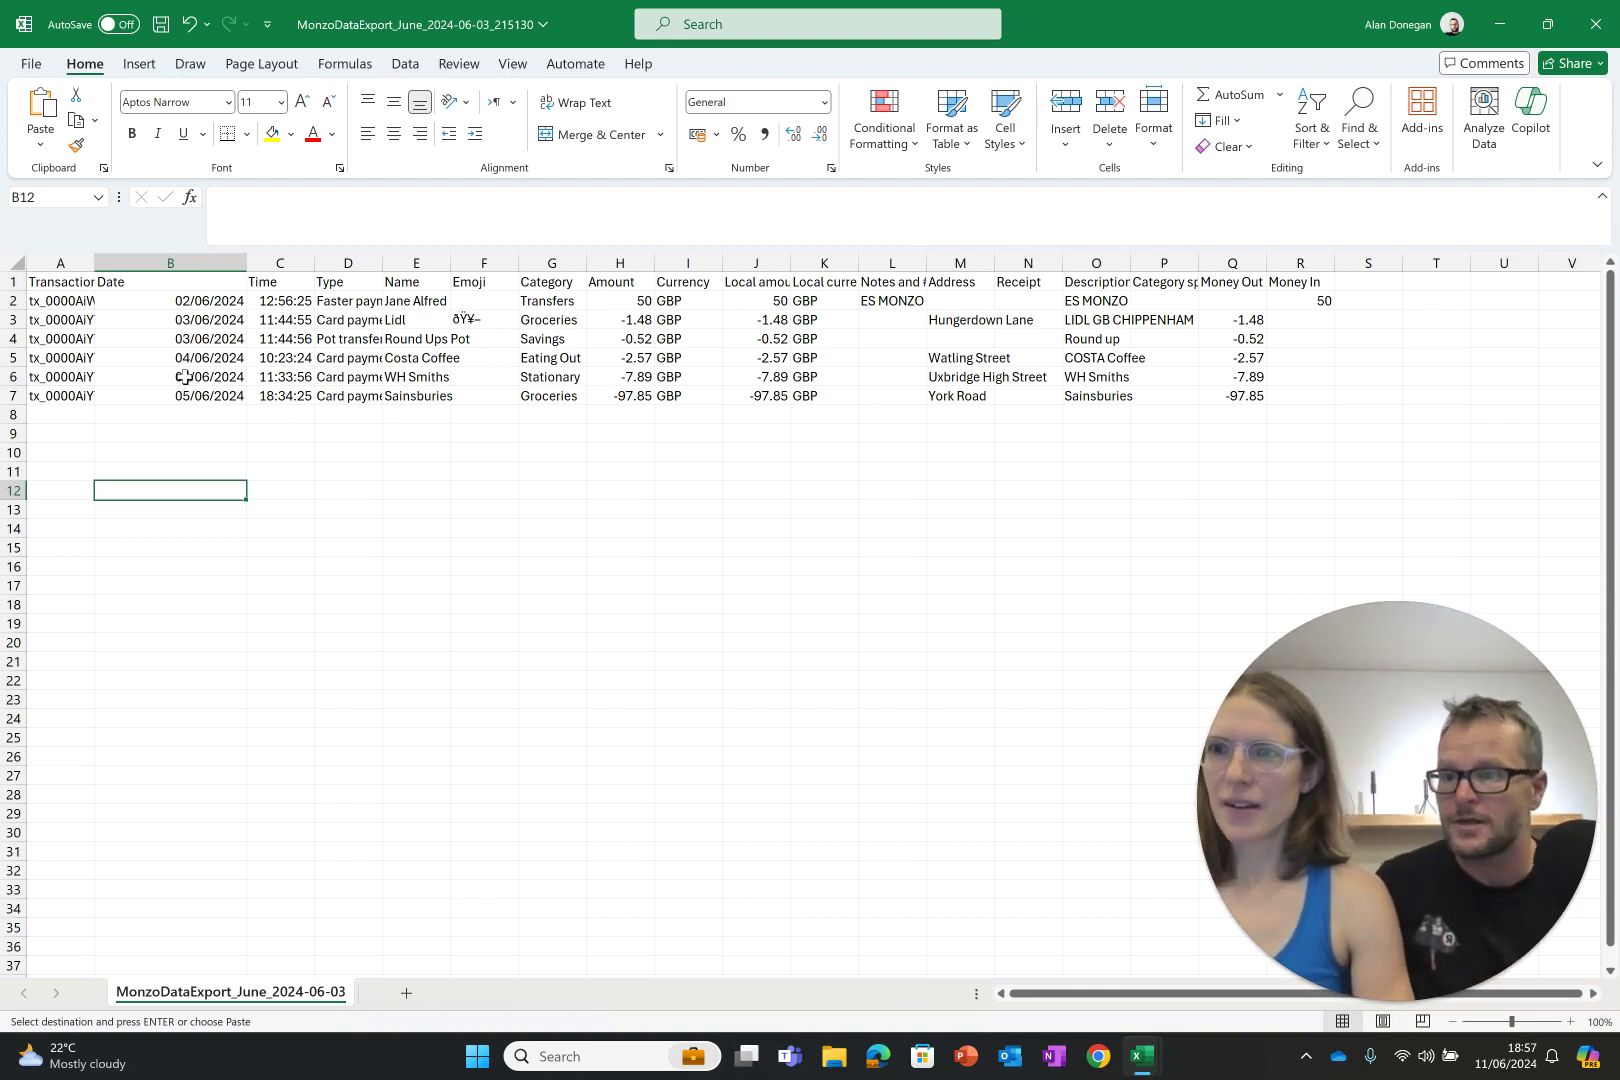
left_click(172, 300)
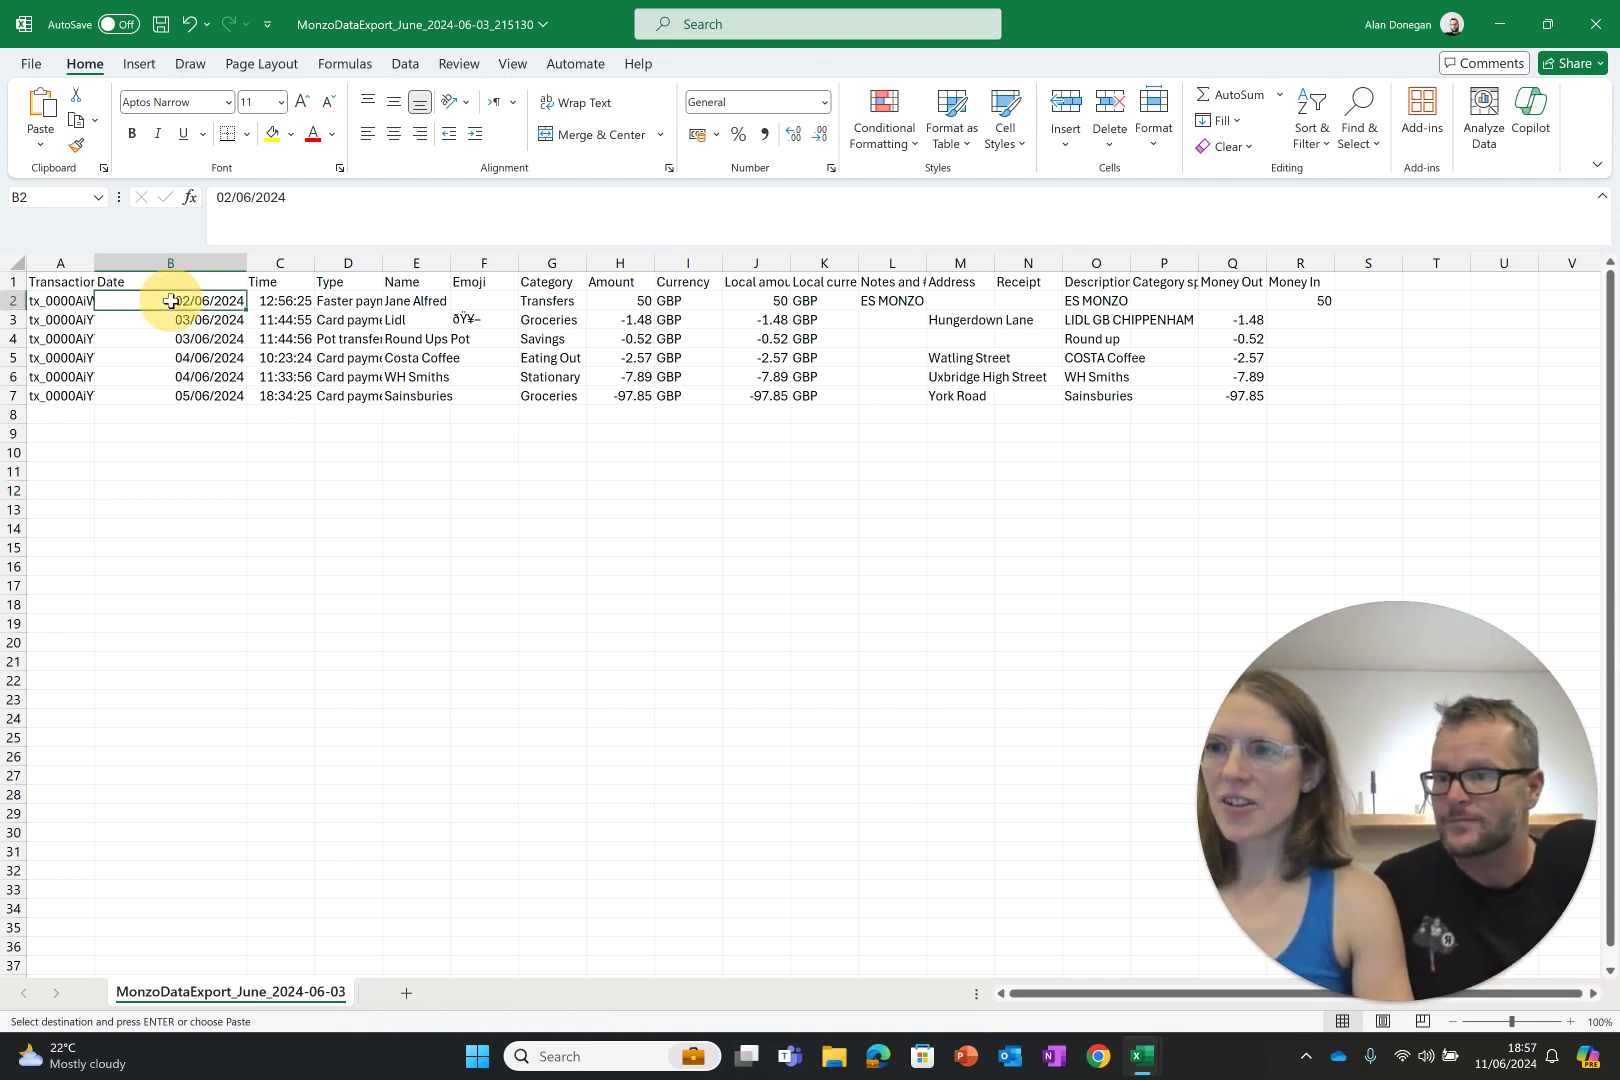
left_click_drag(172, 300, 181, 396)
key("ctrl+v")
key("ctrl+c")
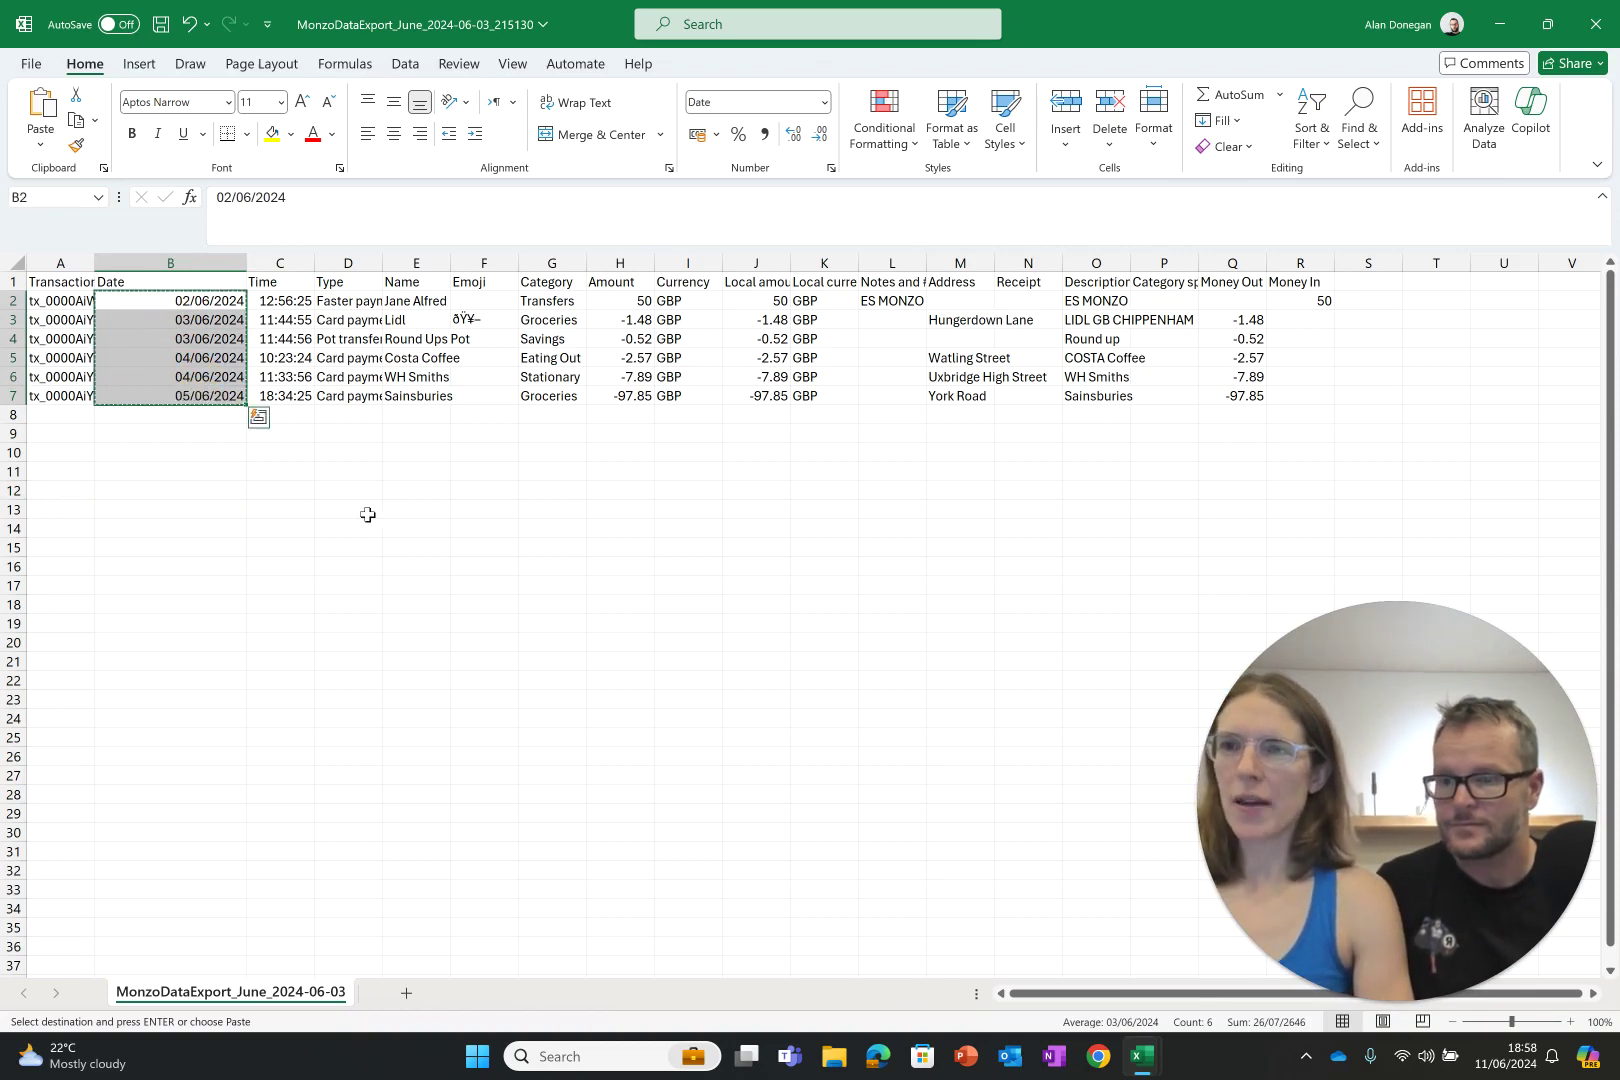
Paste the Monzo dates as values into tracker cells B17:B22.
key("alt+Tab")
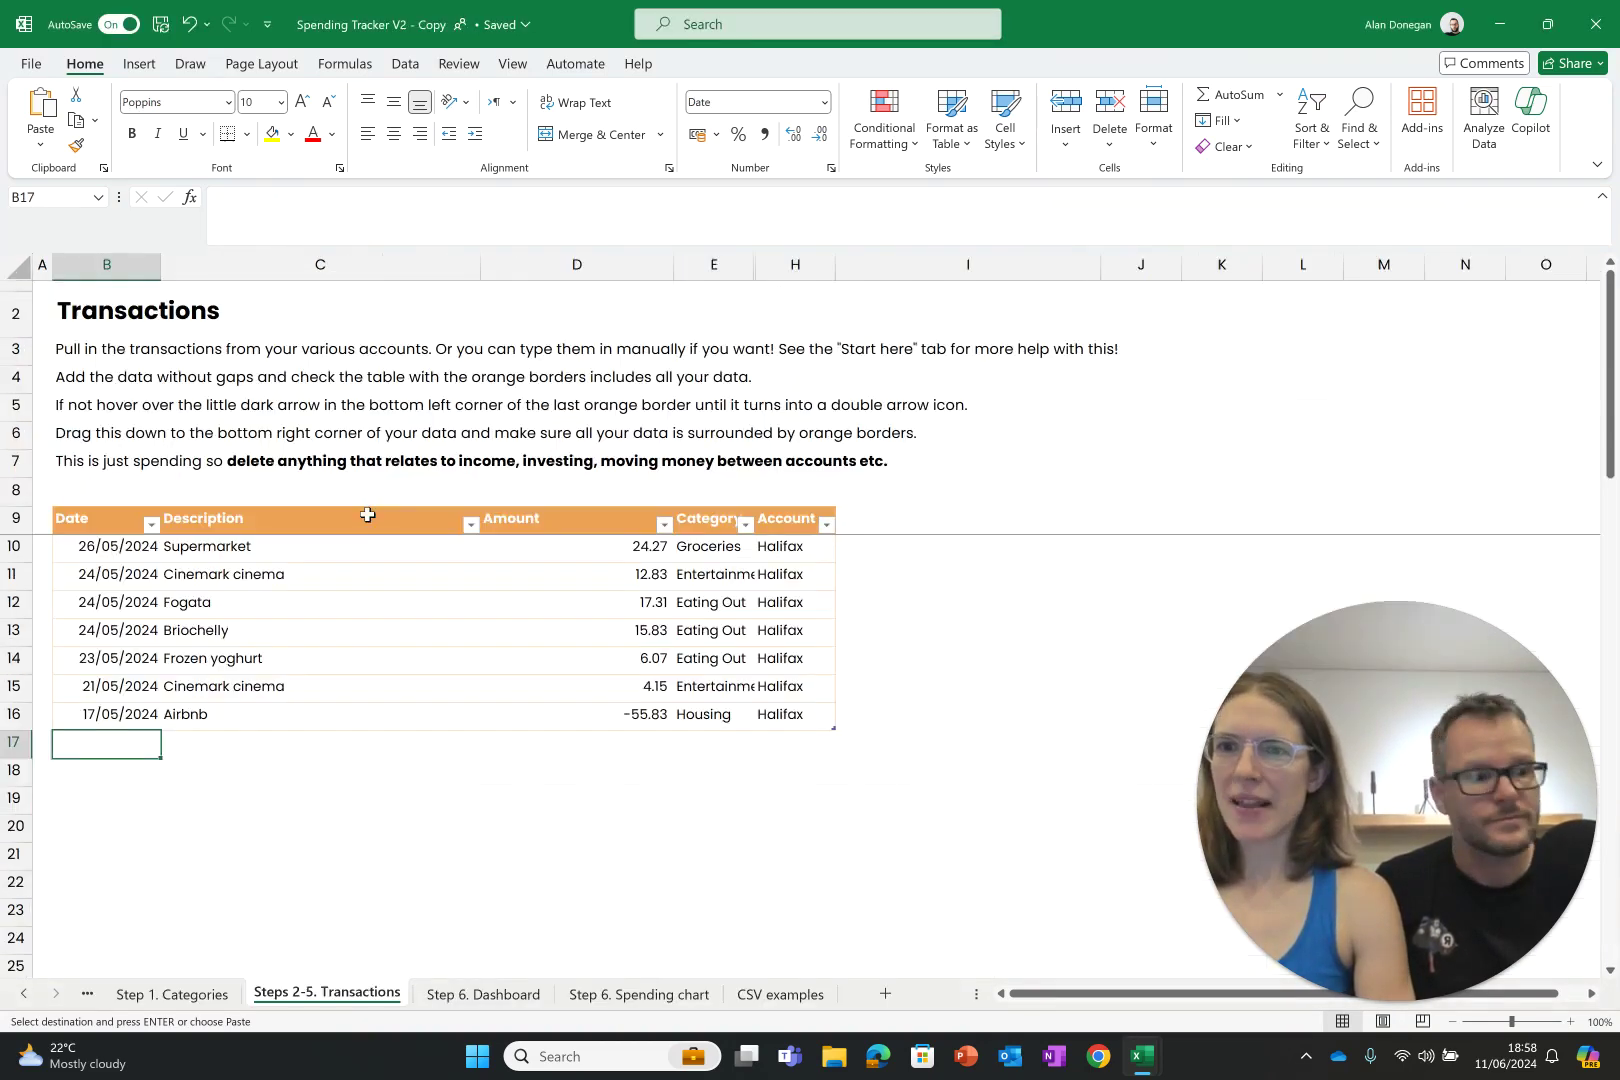
left_click(40, 143)
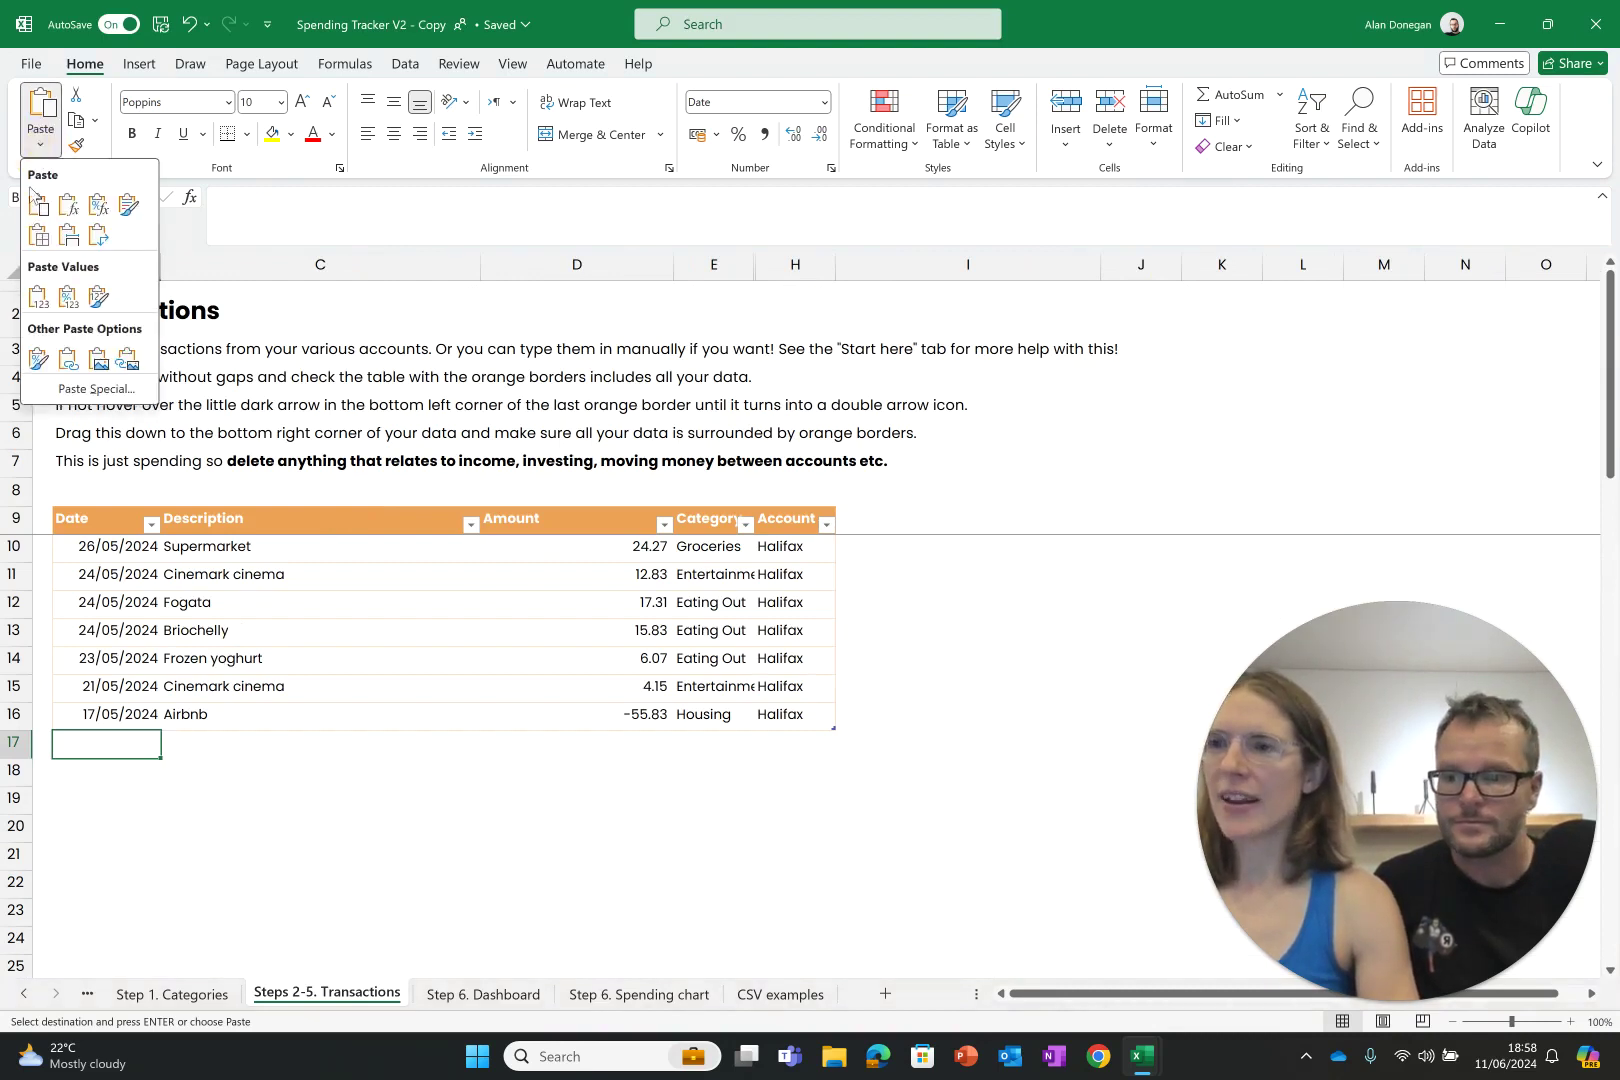
left_click(34, 292)
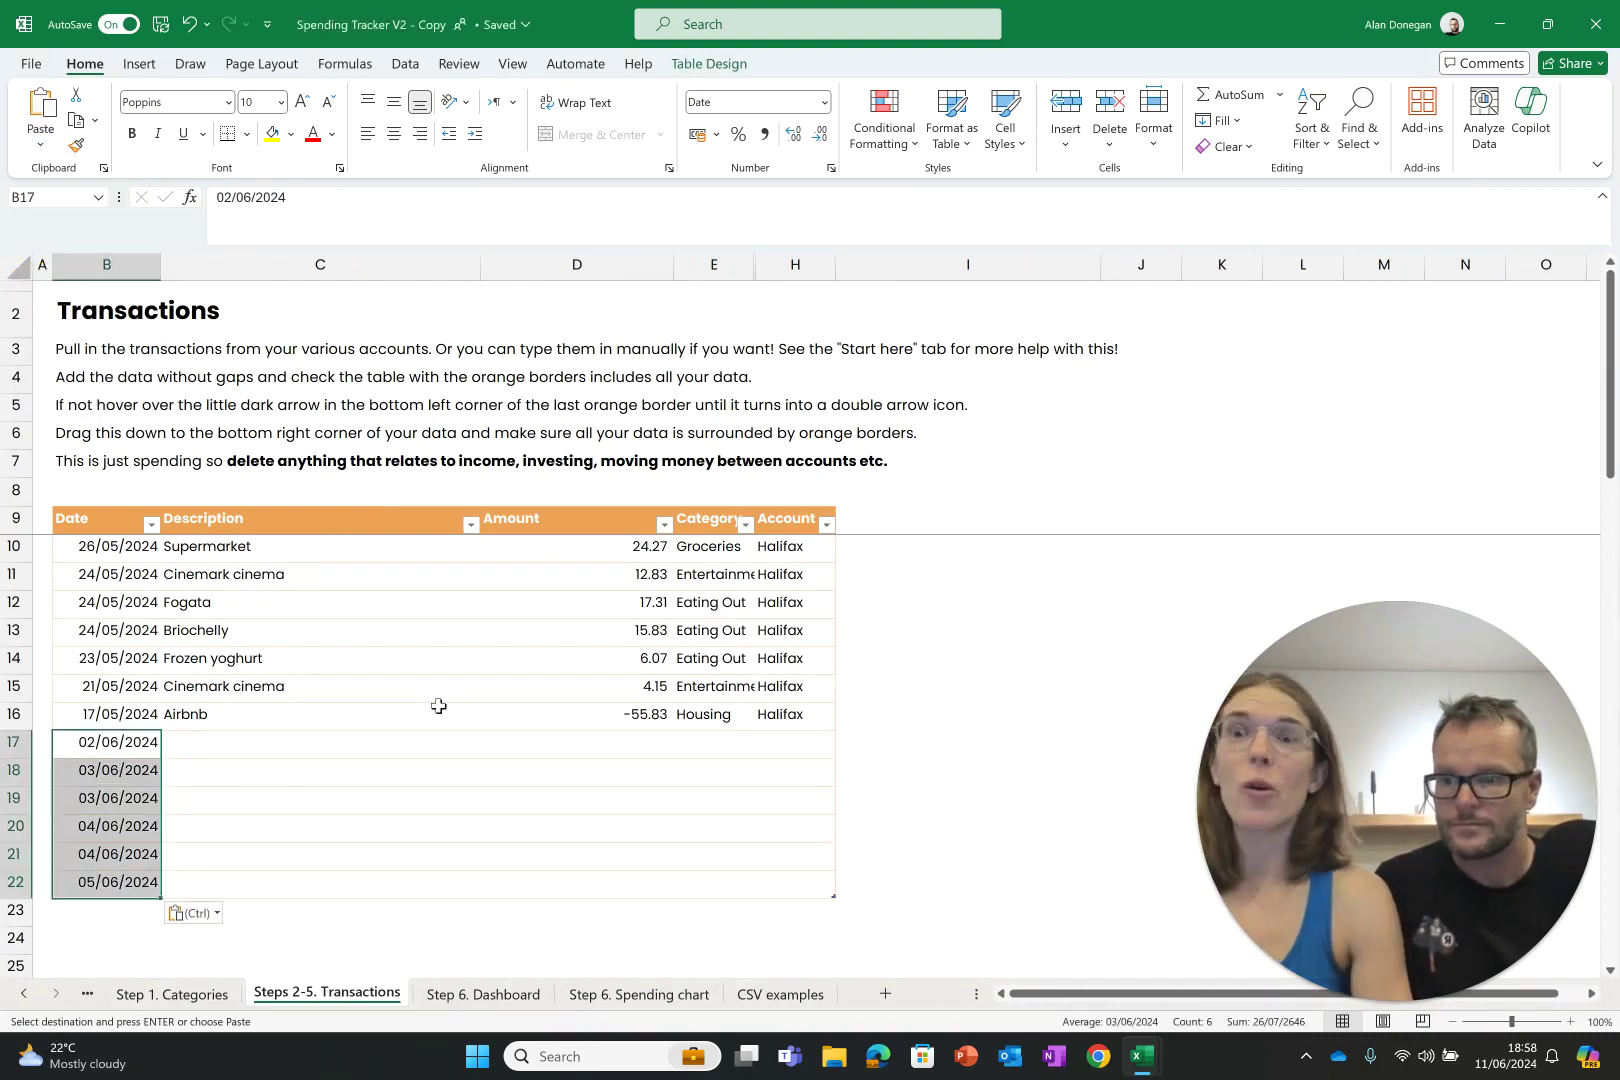
key("alt+Tab")
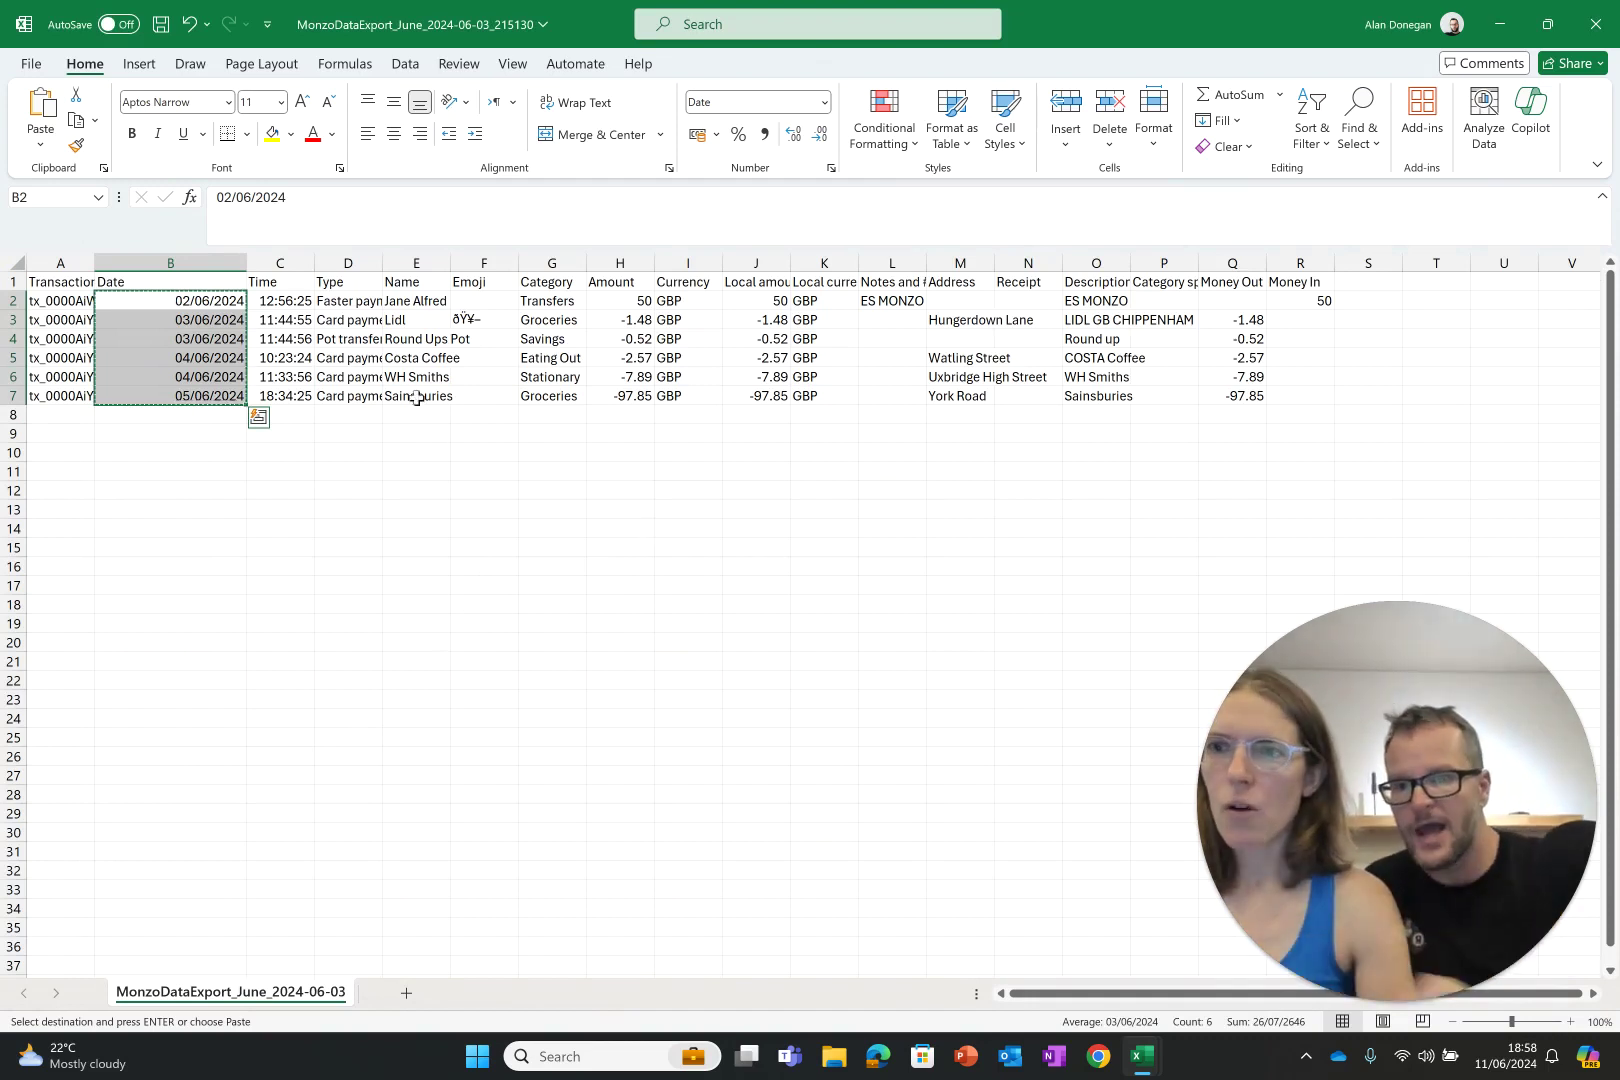
Select the six Monzo payee names in E2:E7.
left_click_drag(348, 300, 355, 377)
left_click(346, 320)
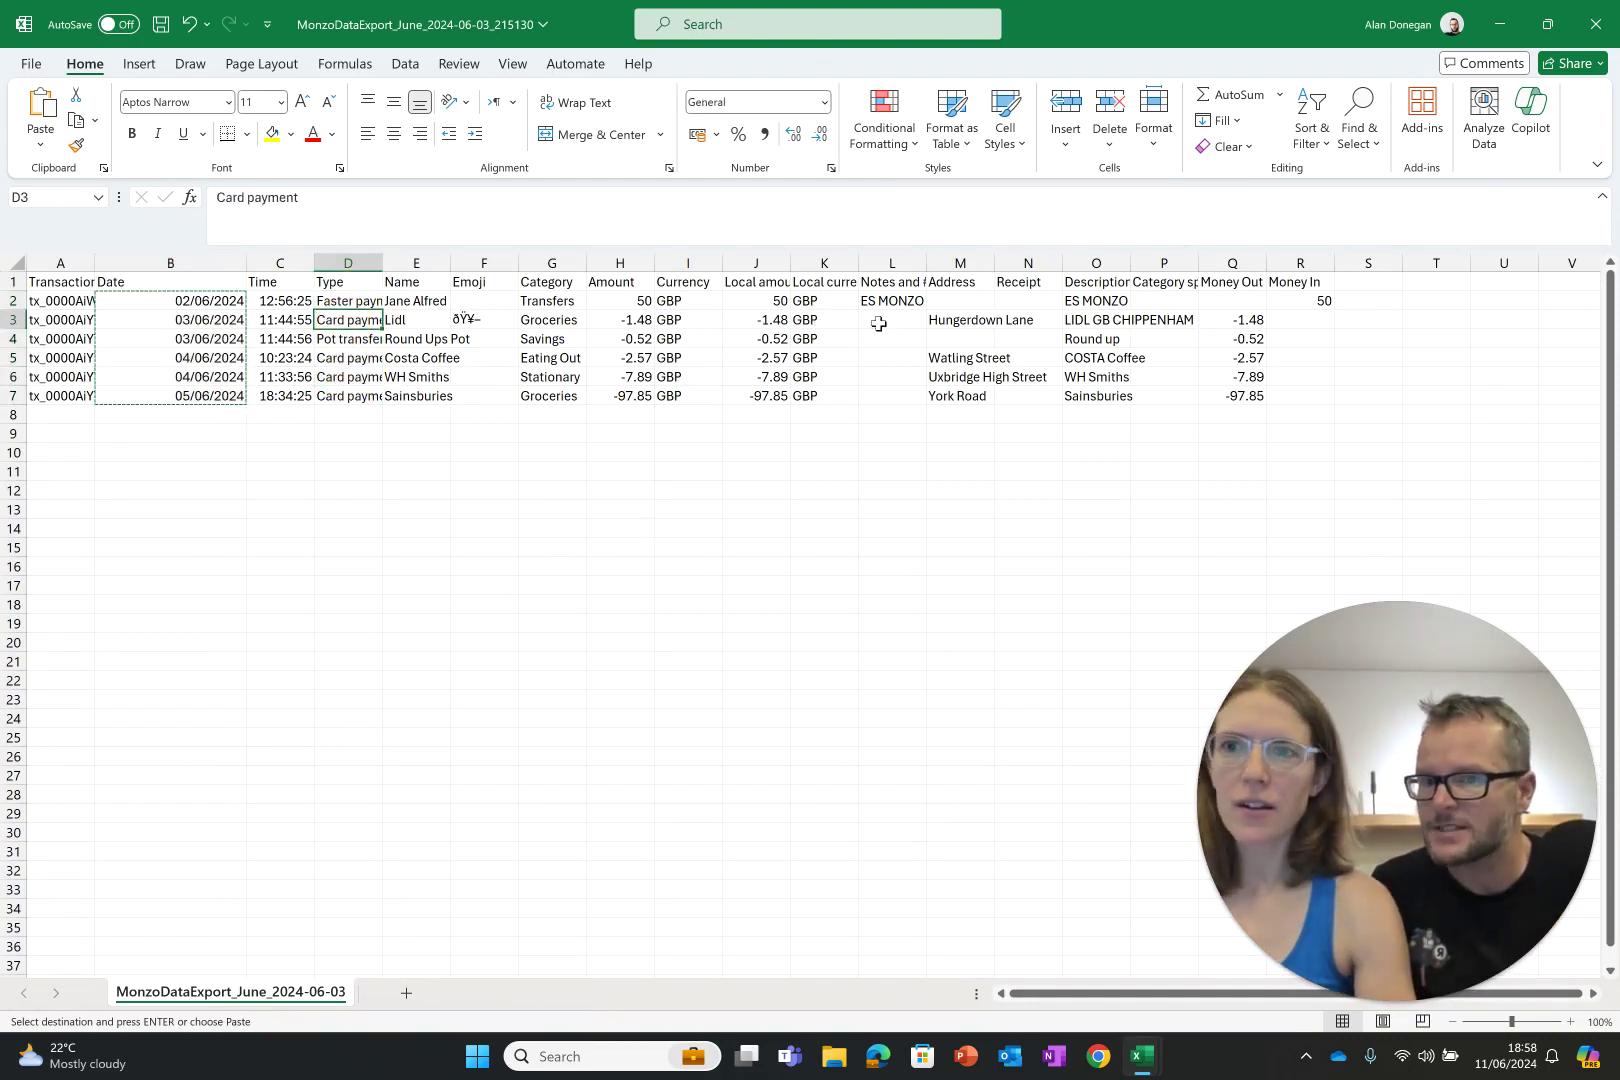
left_click(420, 302)
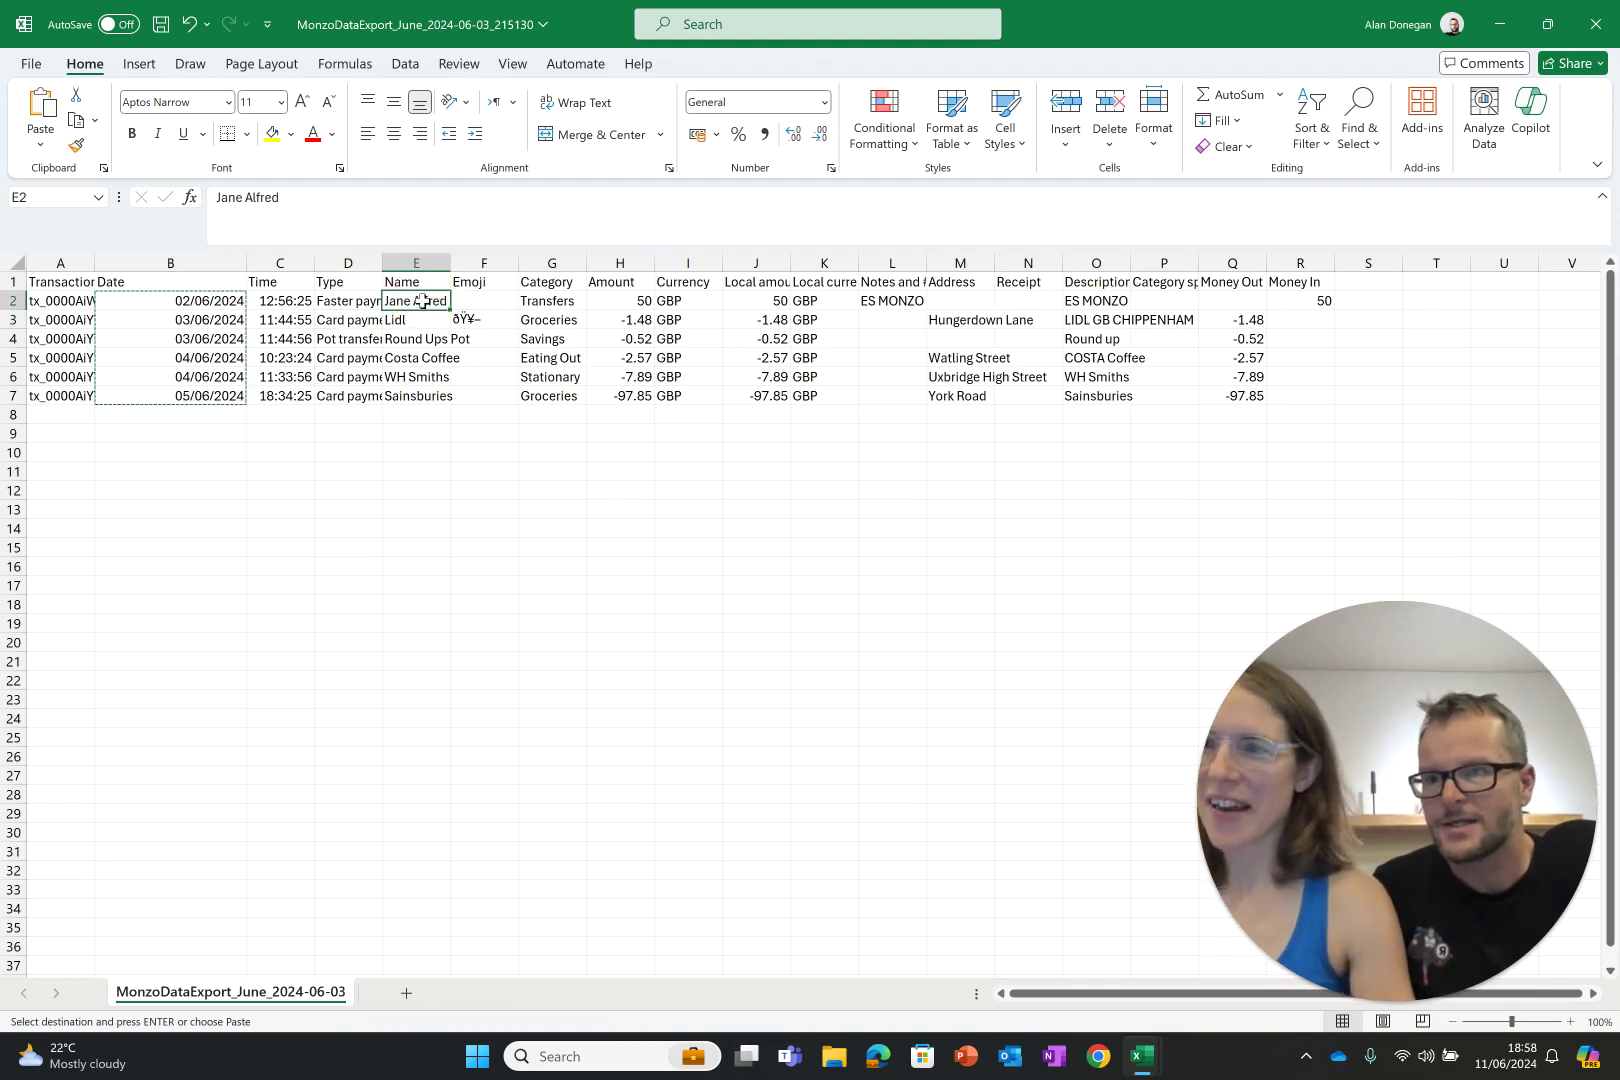
left_click(413, 301)
left_click_drag(413, 301, 420, 392)
key("ctrl+c")
Paste the Monzo payee names, Lidl to Sainsburies, as values into C17:C22.
key("alt+Tab")
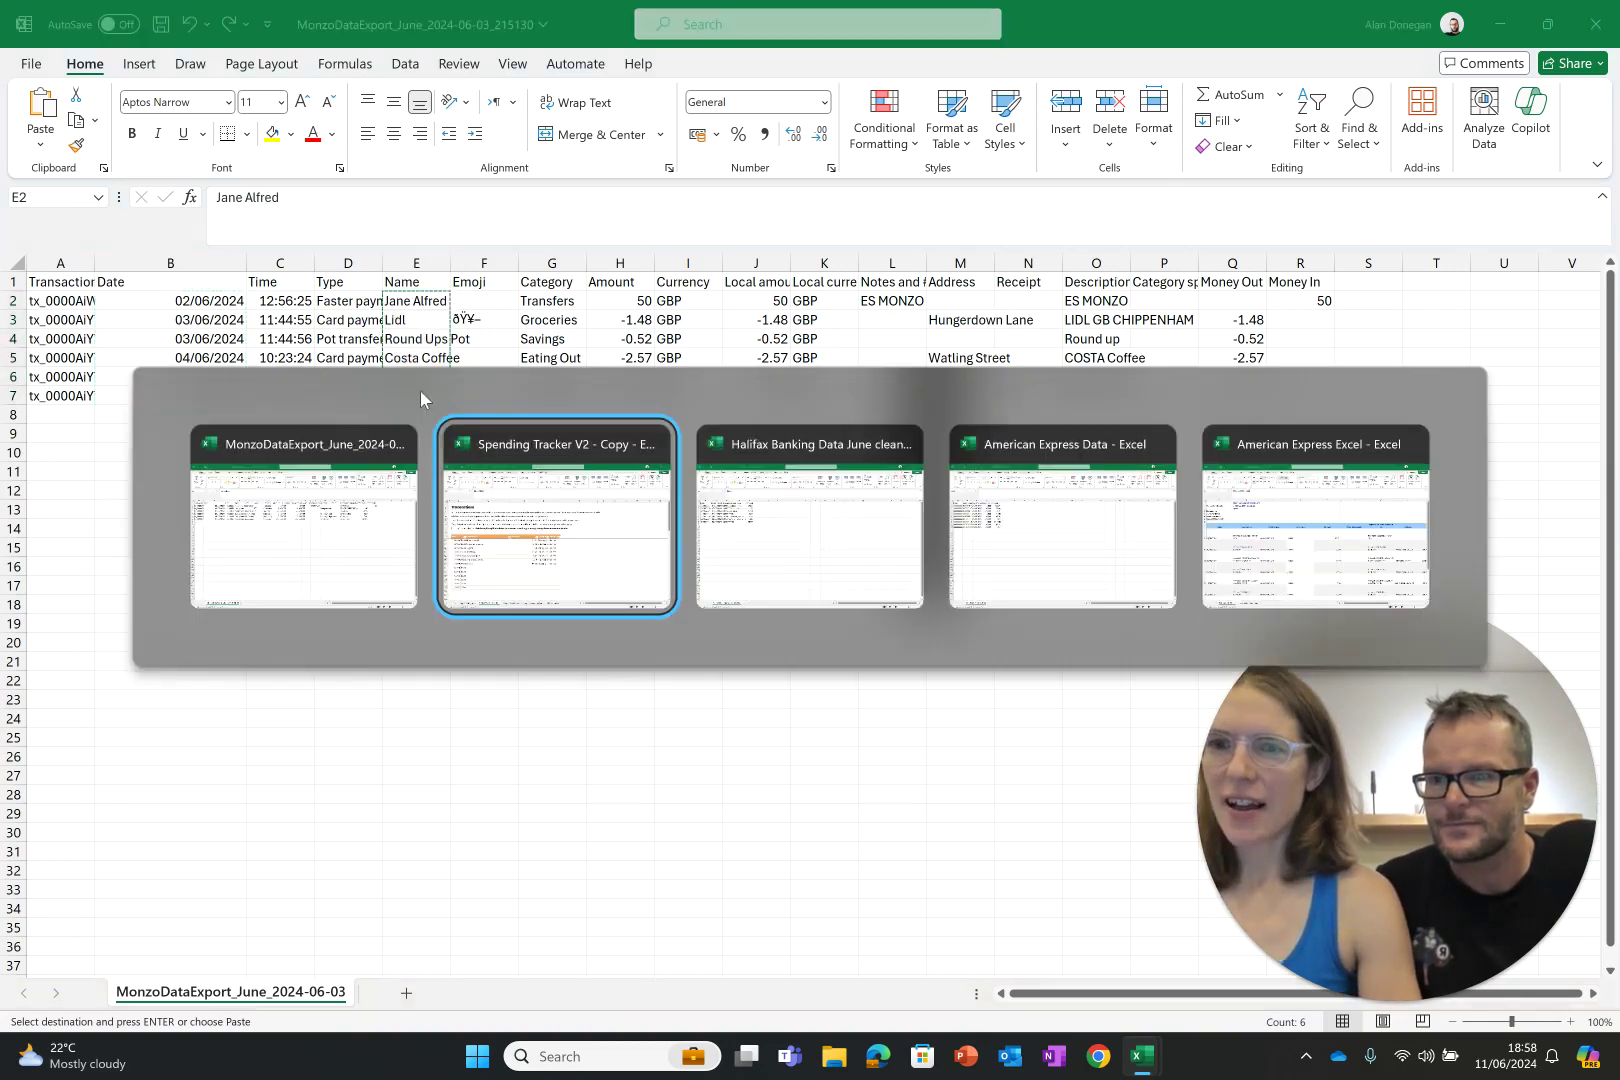
left_click(233, 750)
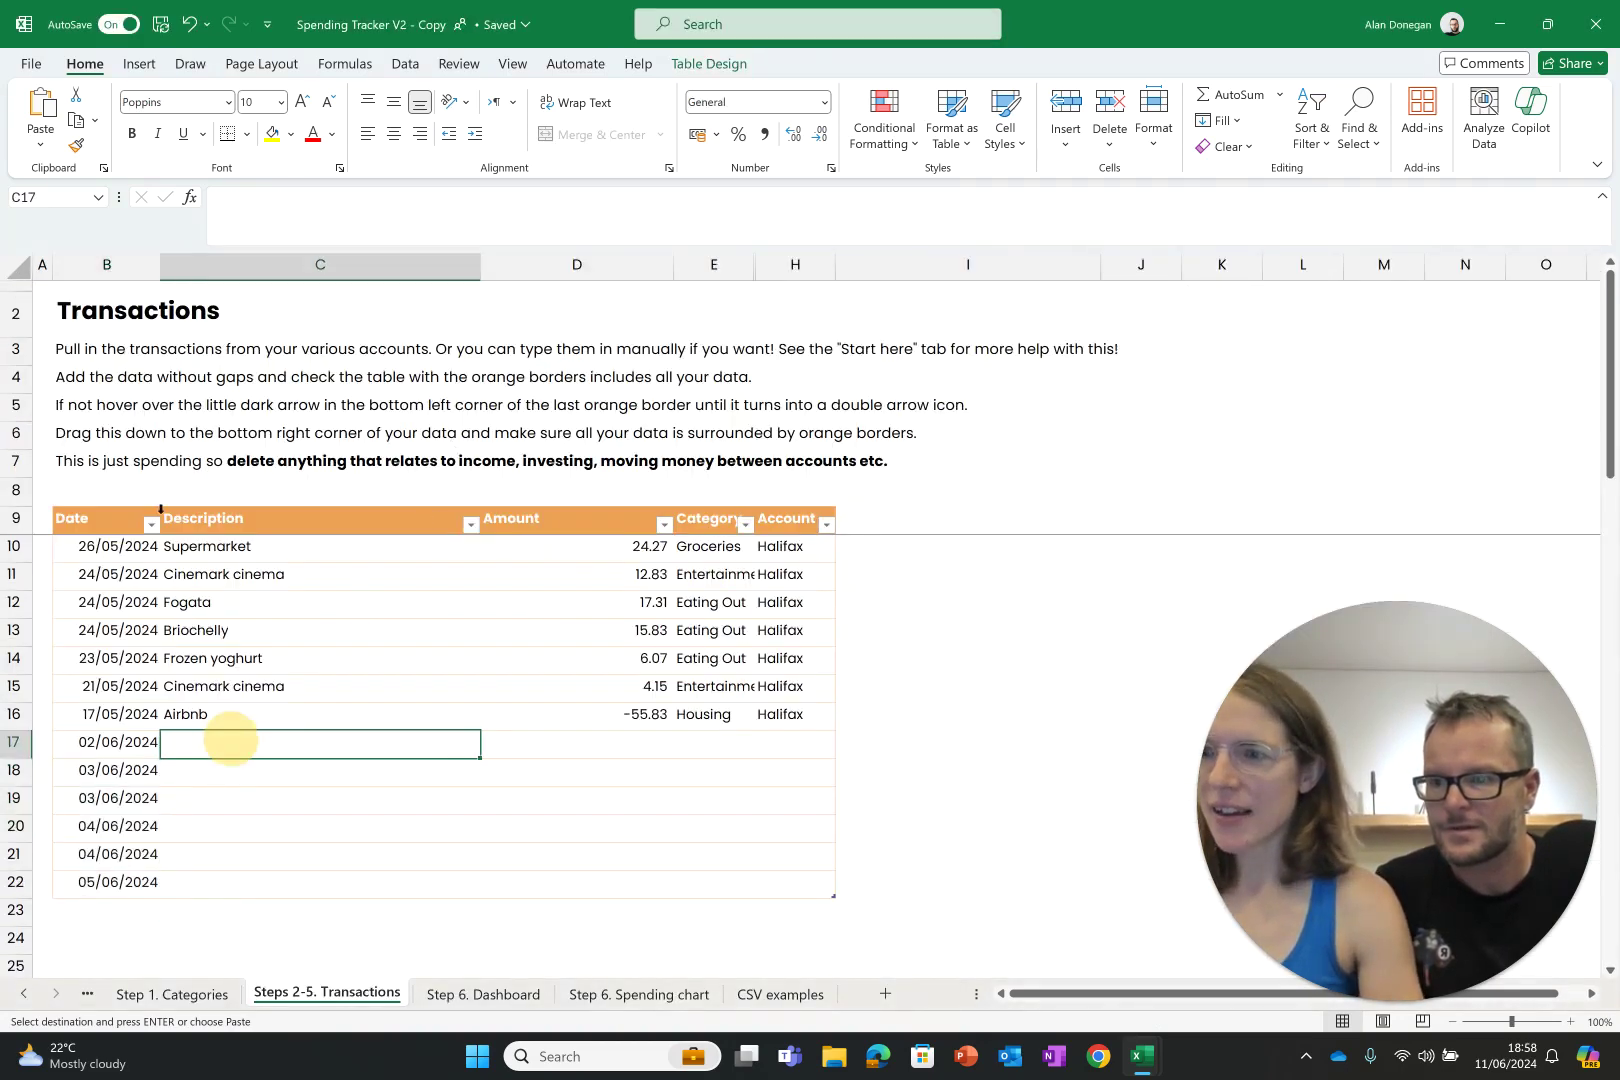
left_click(40, 145)
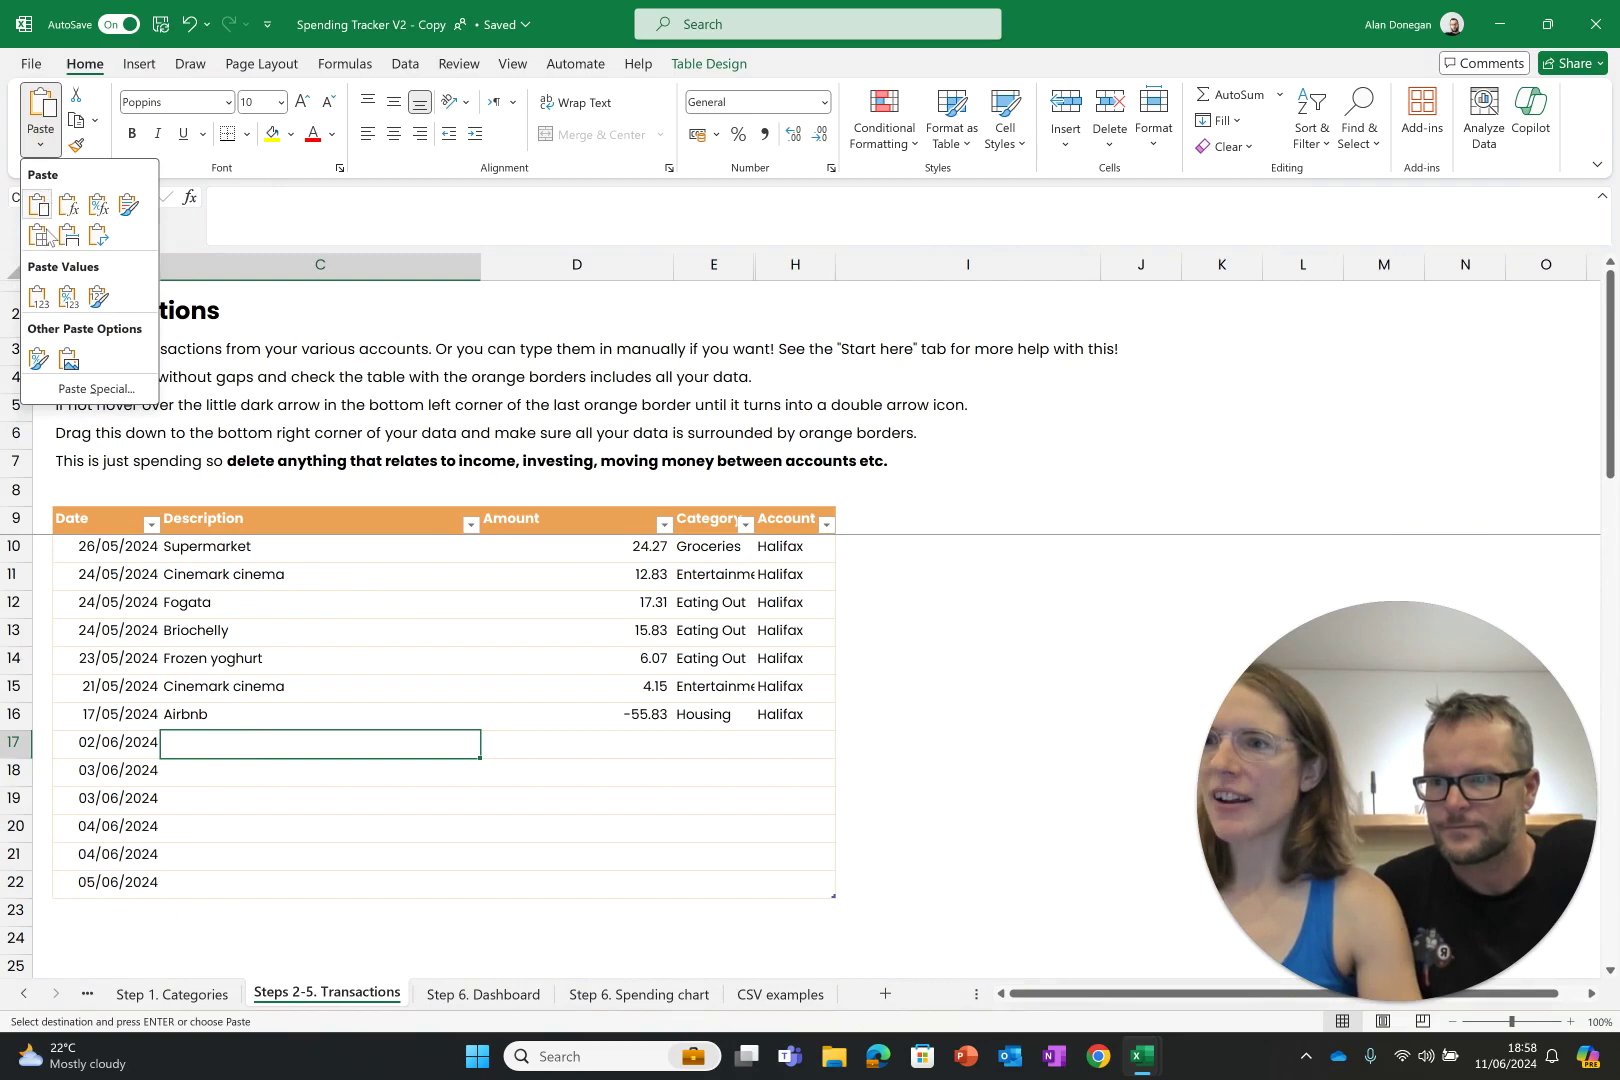
left_click(38, 296)
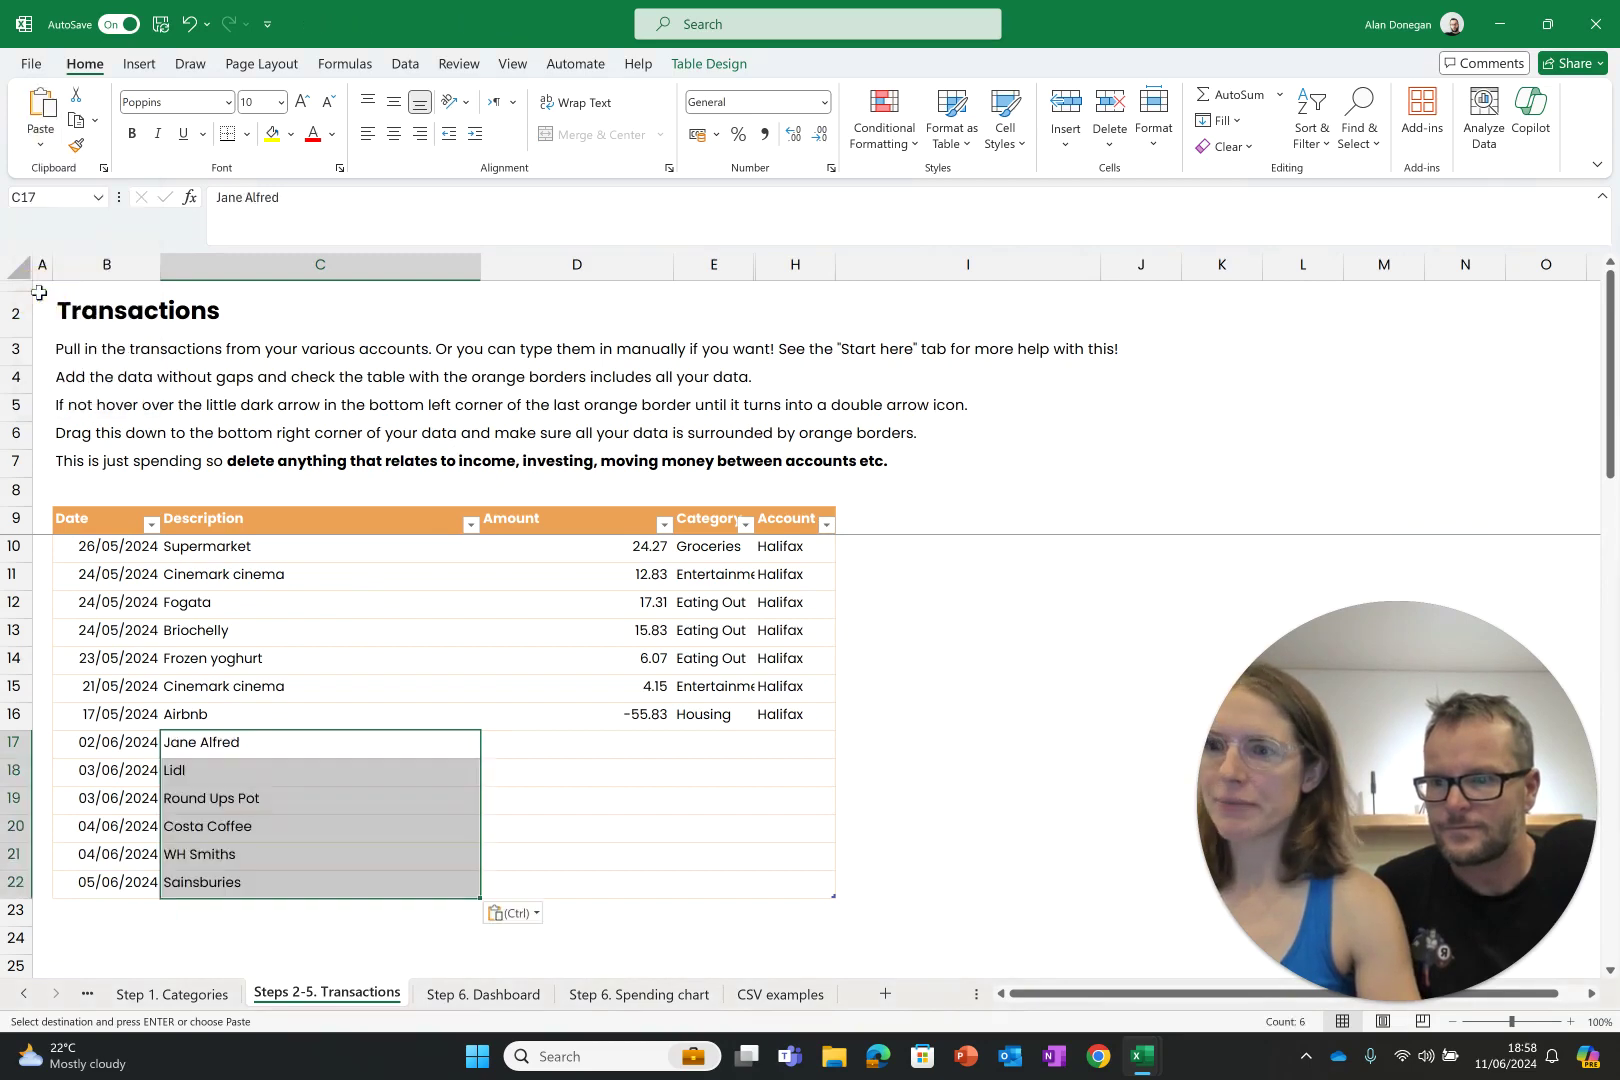
left_click(590, 741)
key("alt+Tab")
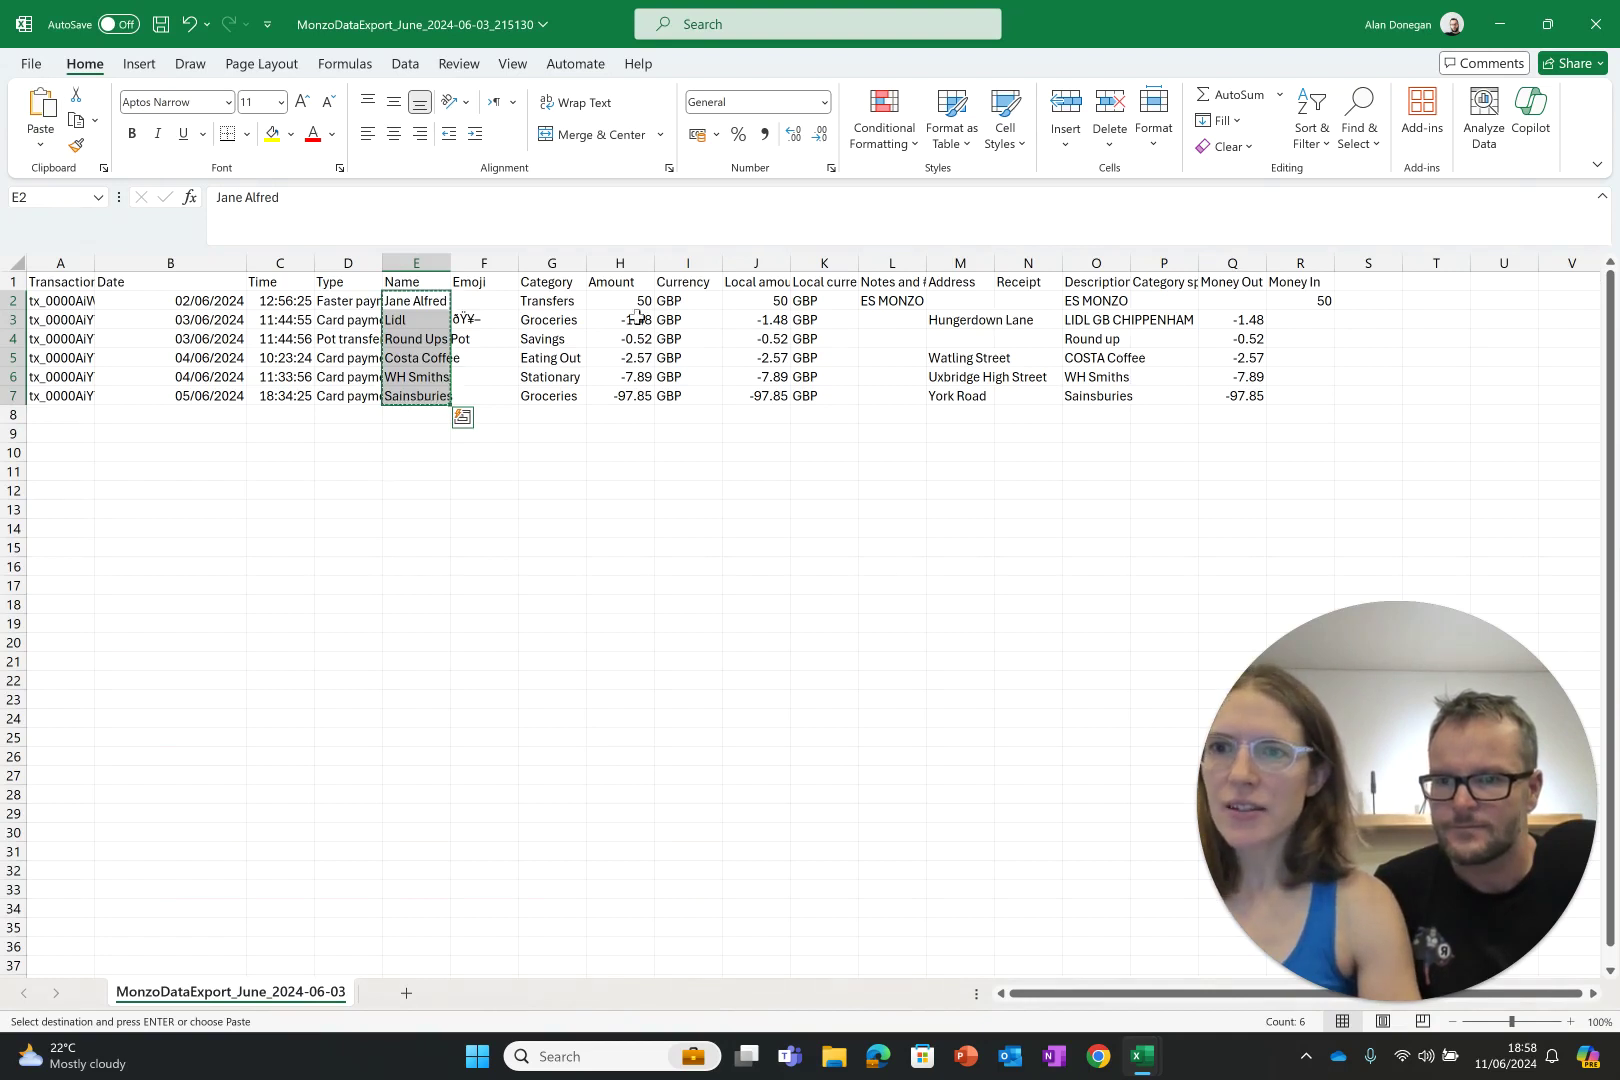
Compare the export's Amount, Local amount, Money Out and Money In columns.
left_click(608, 282)
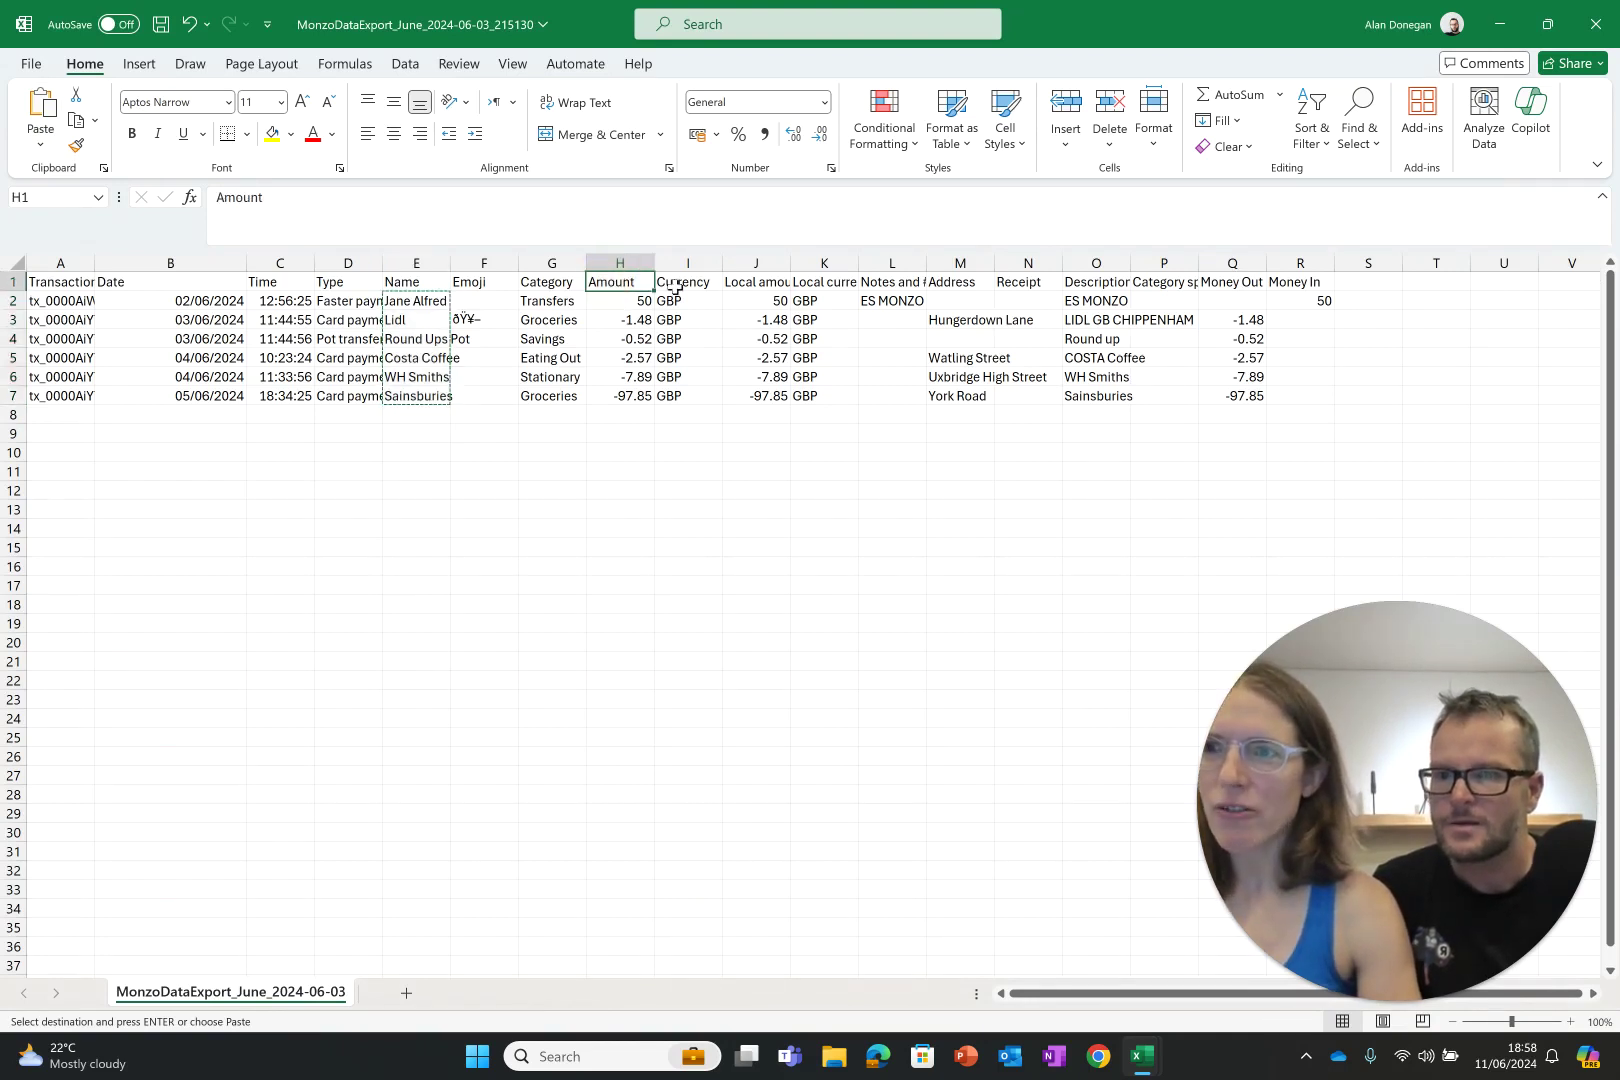
left_click(737, 284)
left_click(1240, 282)
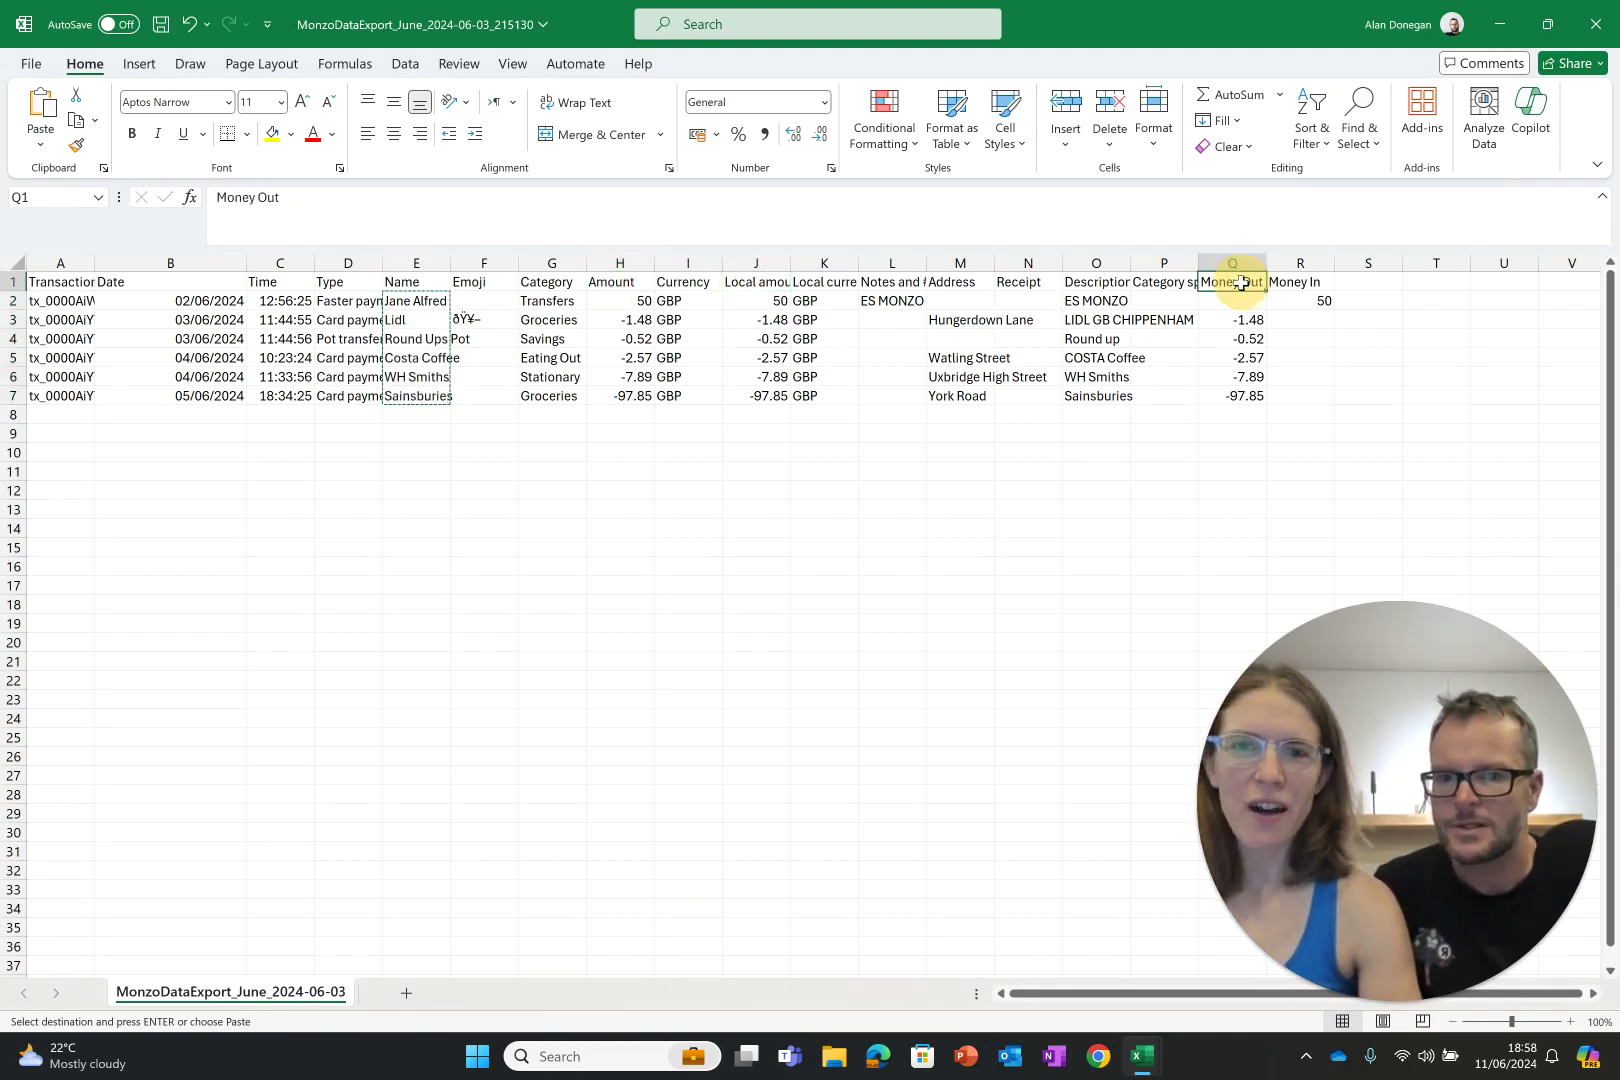
left_click(1300, 283)
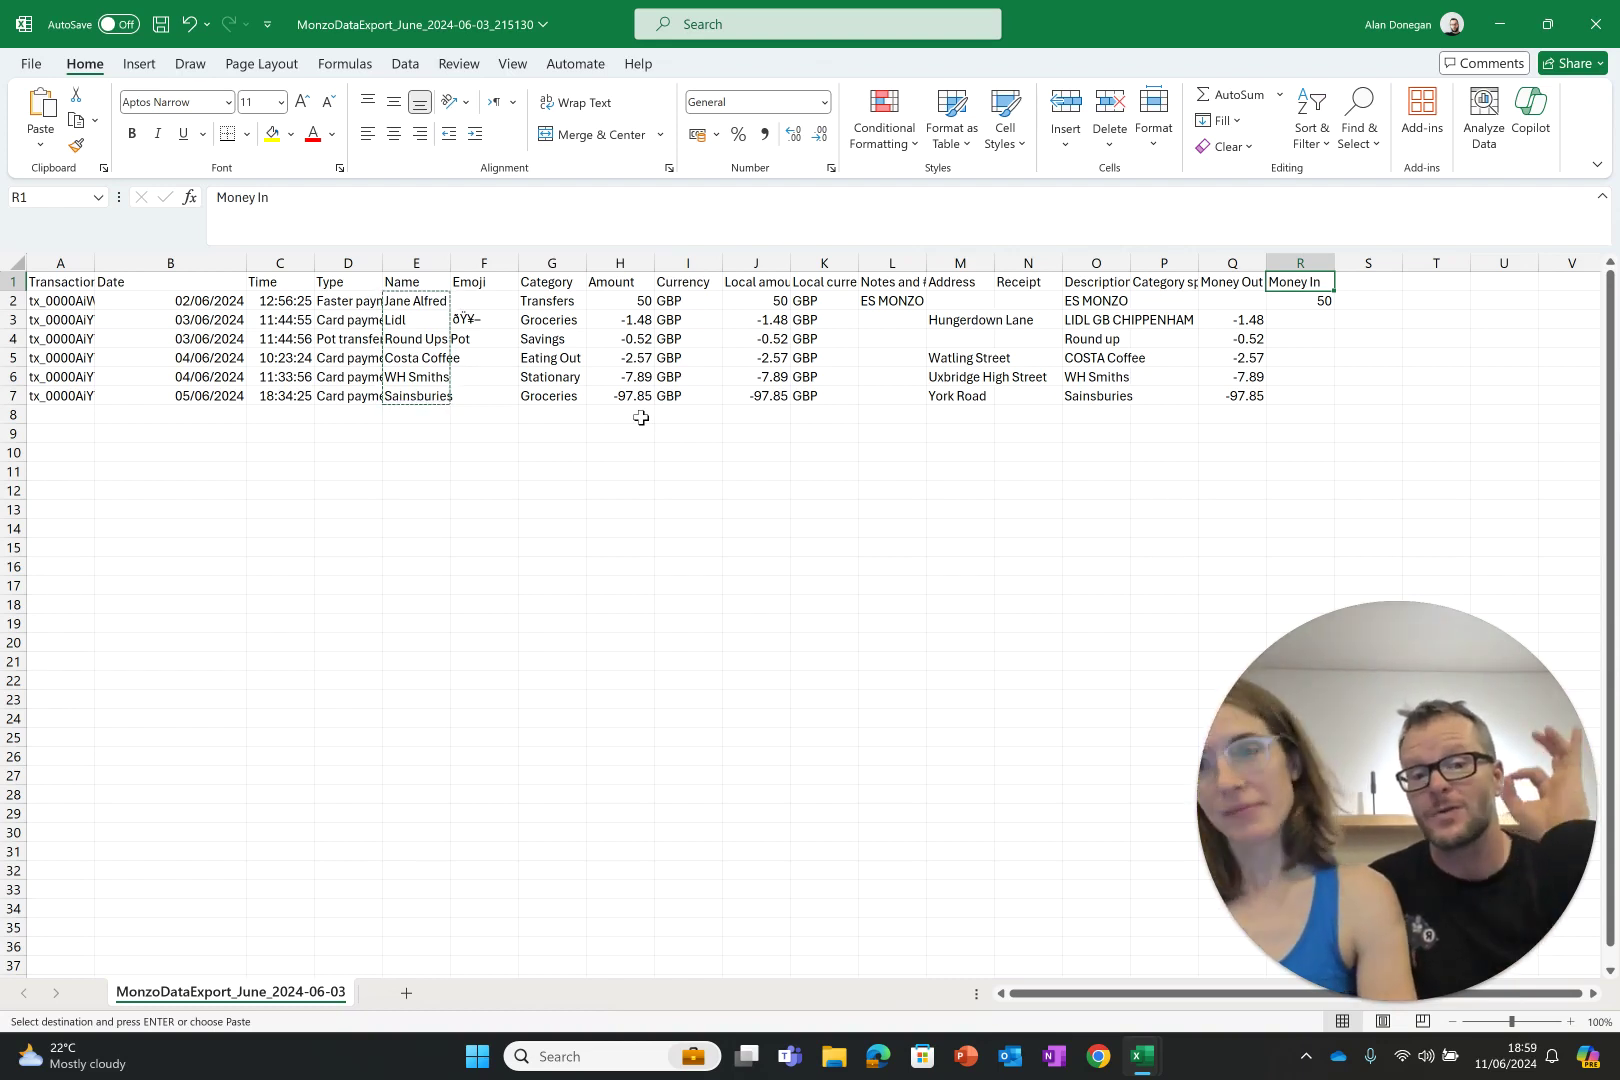
Copy the six Monzo amounts, 50.00 to -97.85, and paste them as values into D17:D22.
left_click(612, 300)
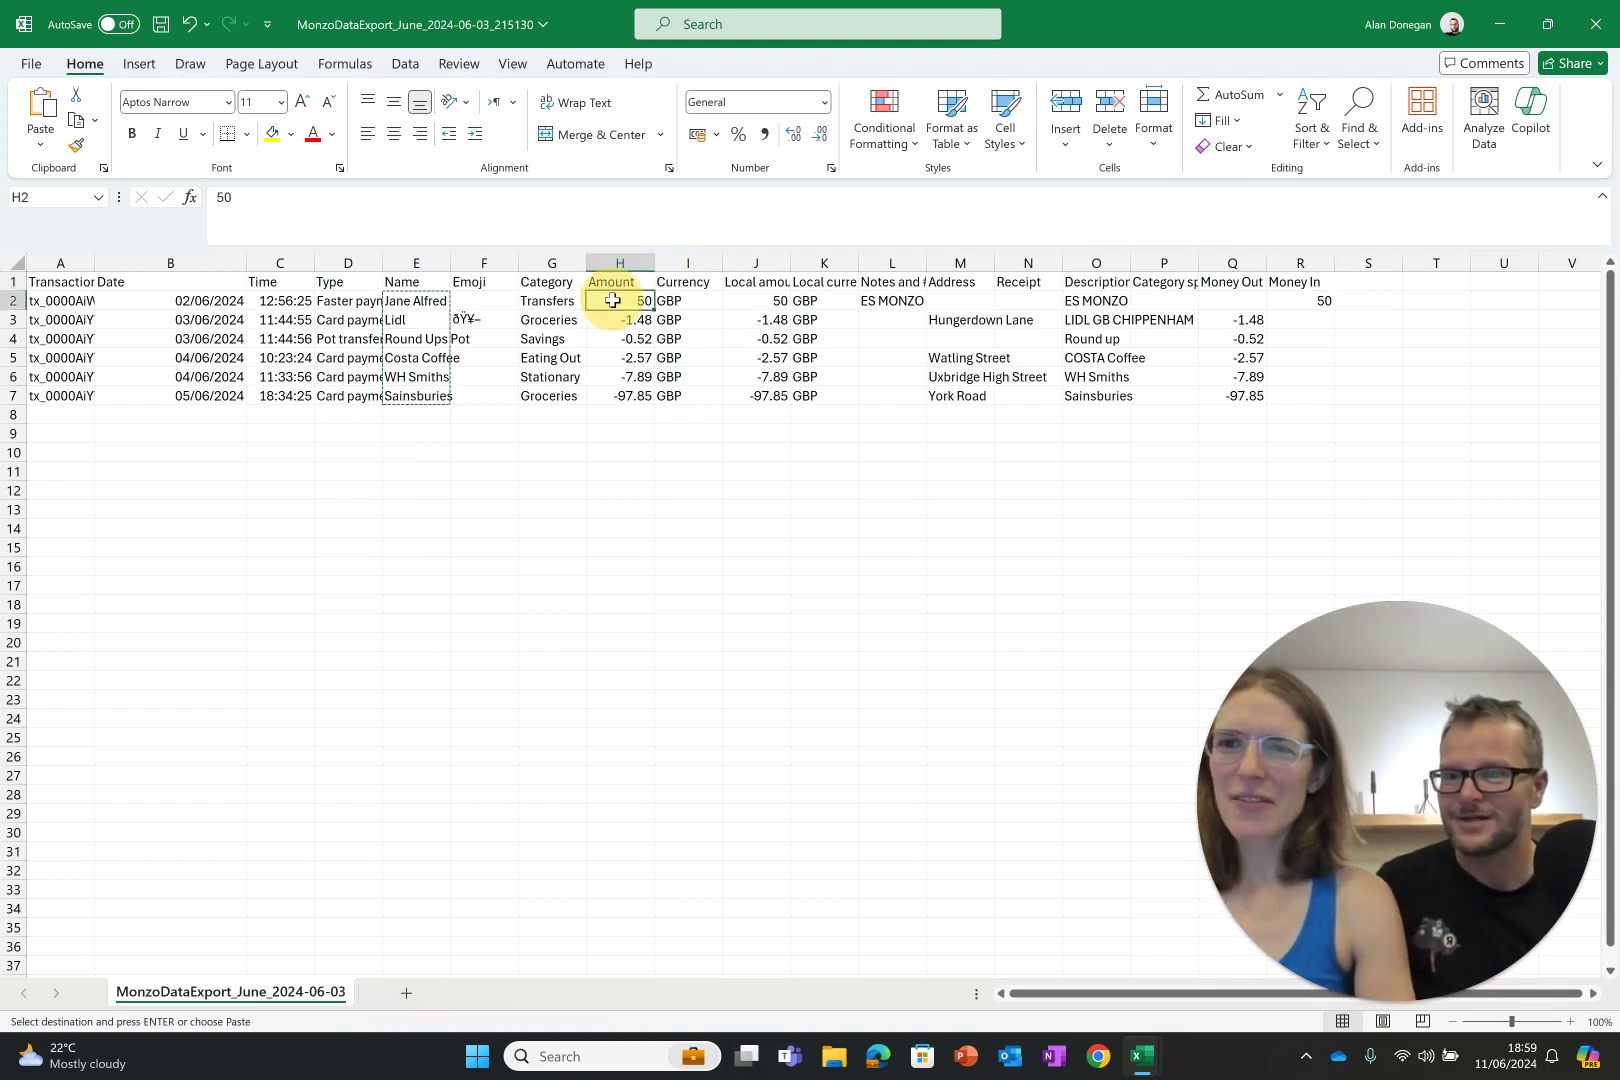
left_click_drag(612, 300, 630, 393)
key("ctrl+c")
key("alt+Tab")
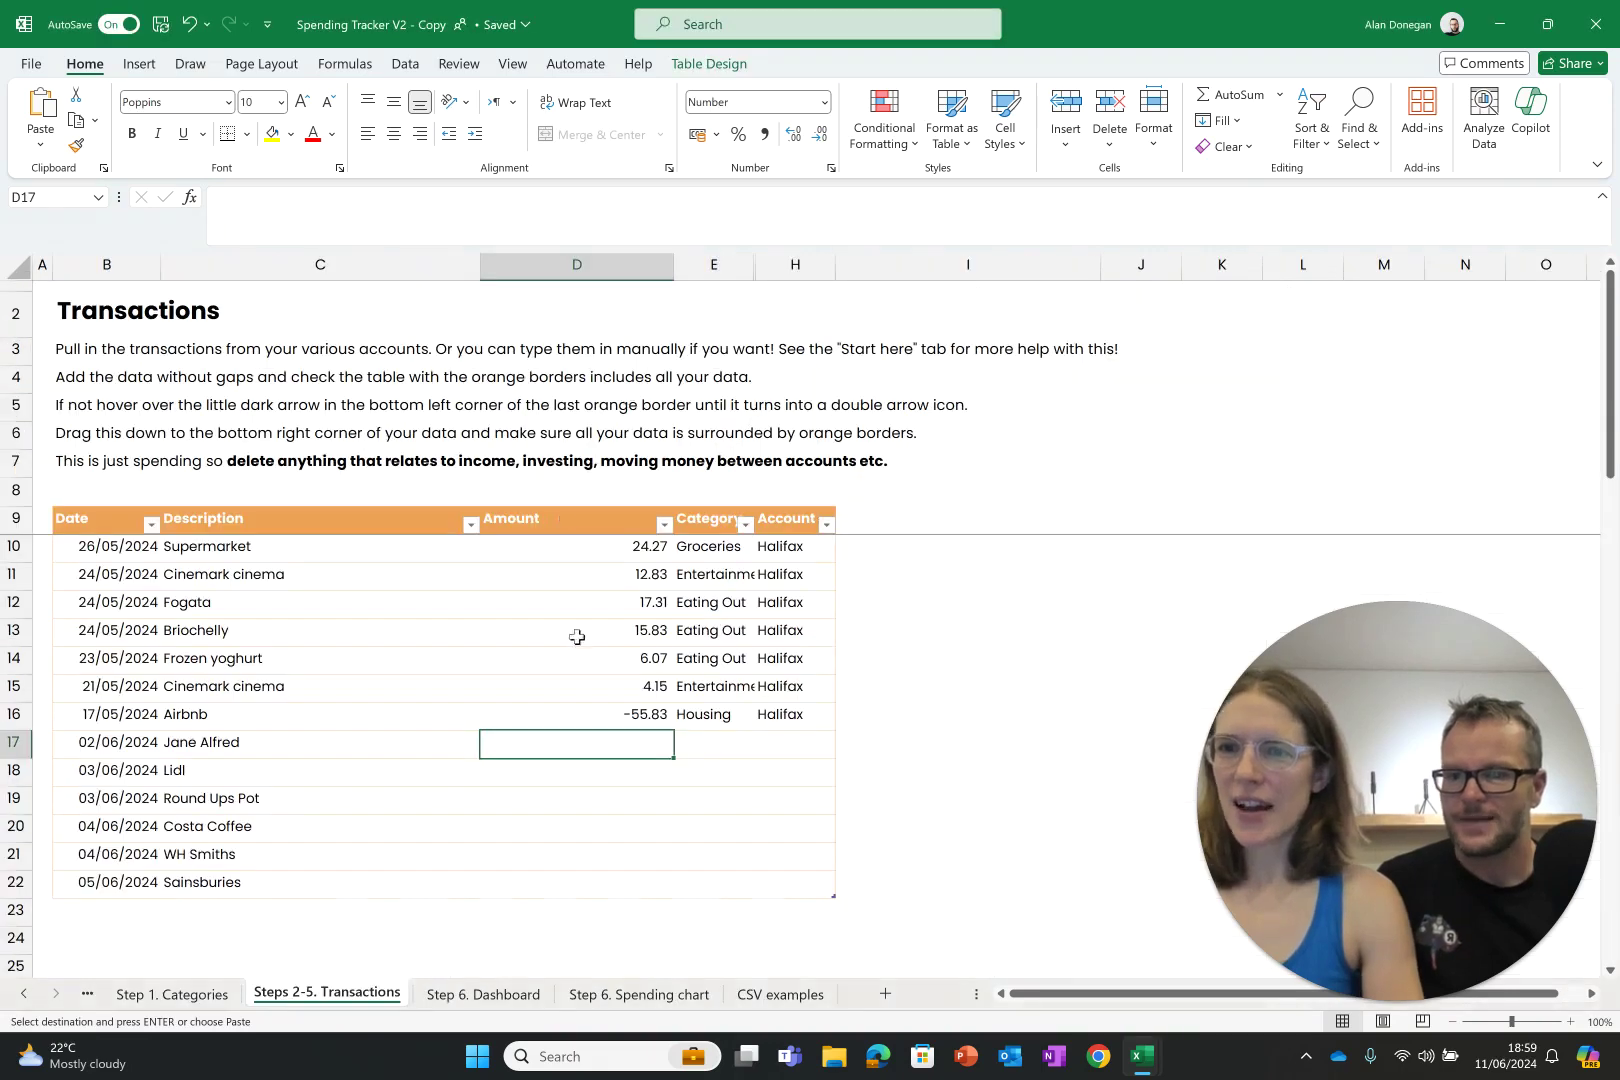
left_click(40, 143)
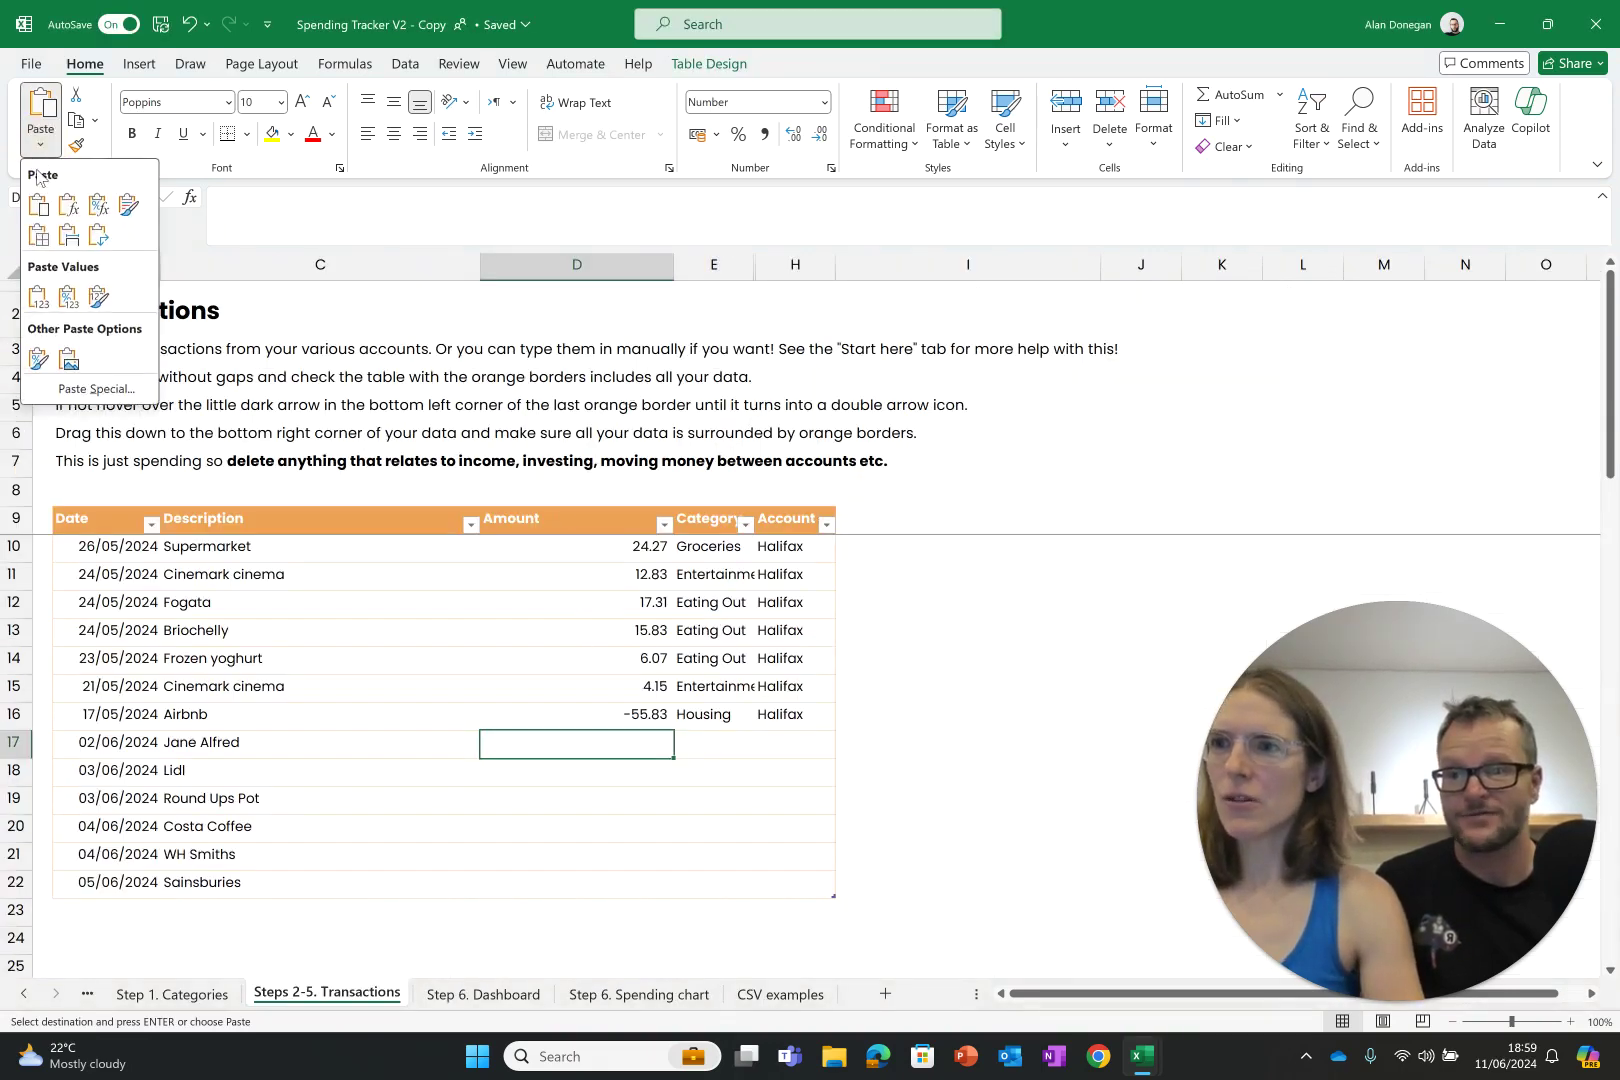
left_click(36, 290)
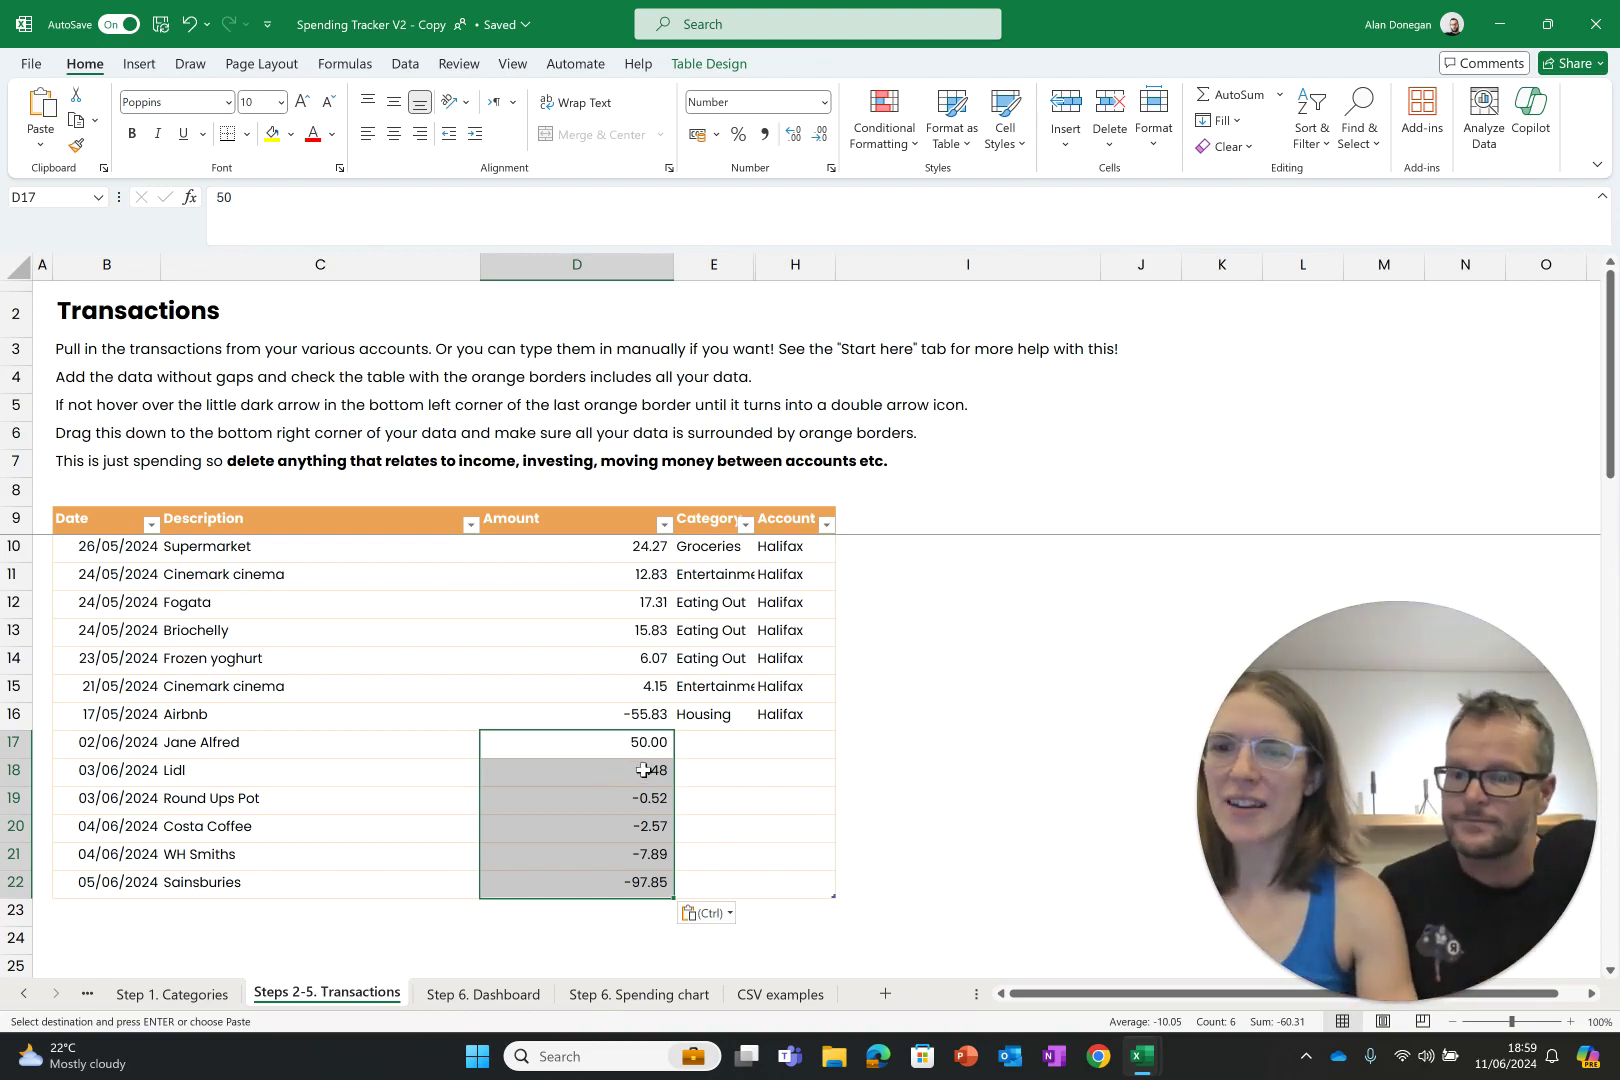
Make the Lidl amount 1.48 instead of -1.48, then select the incoming 50.00 transfer row.
left_click(643, 770)
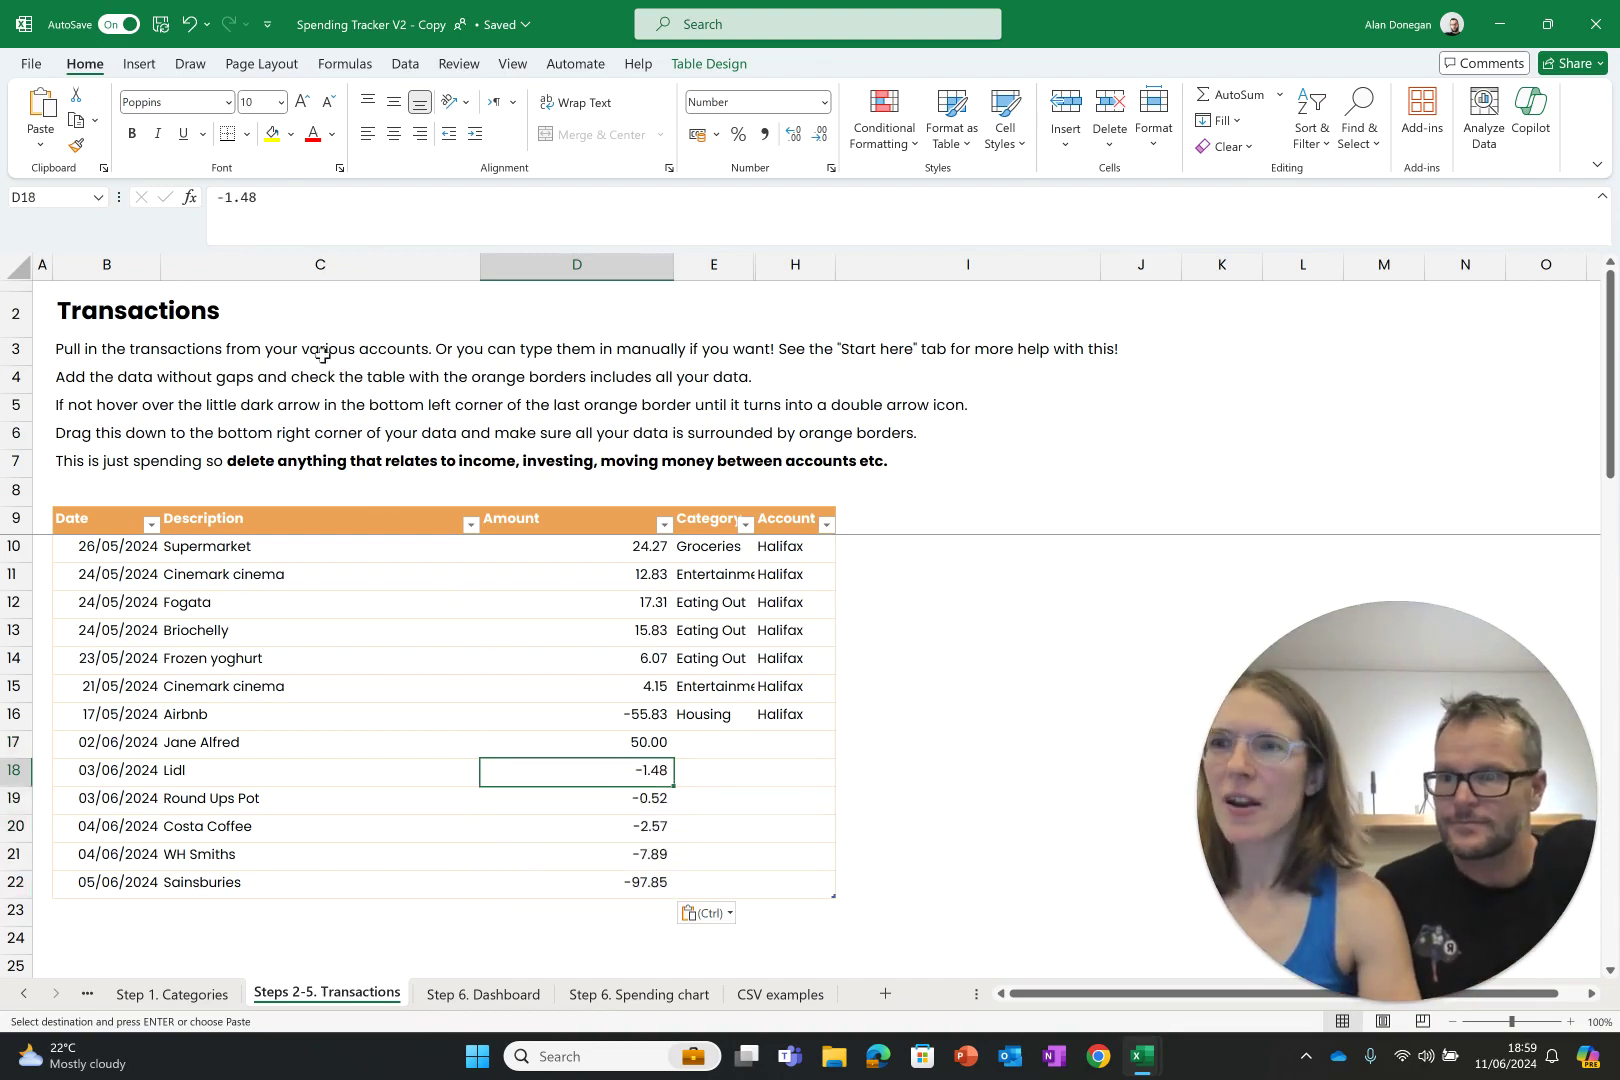
left_click(221, 197)
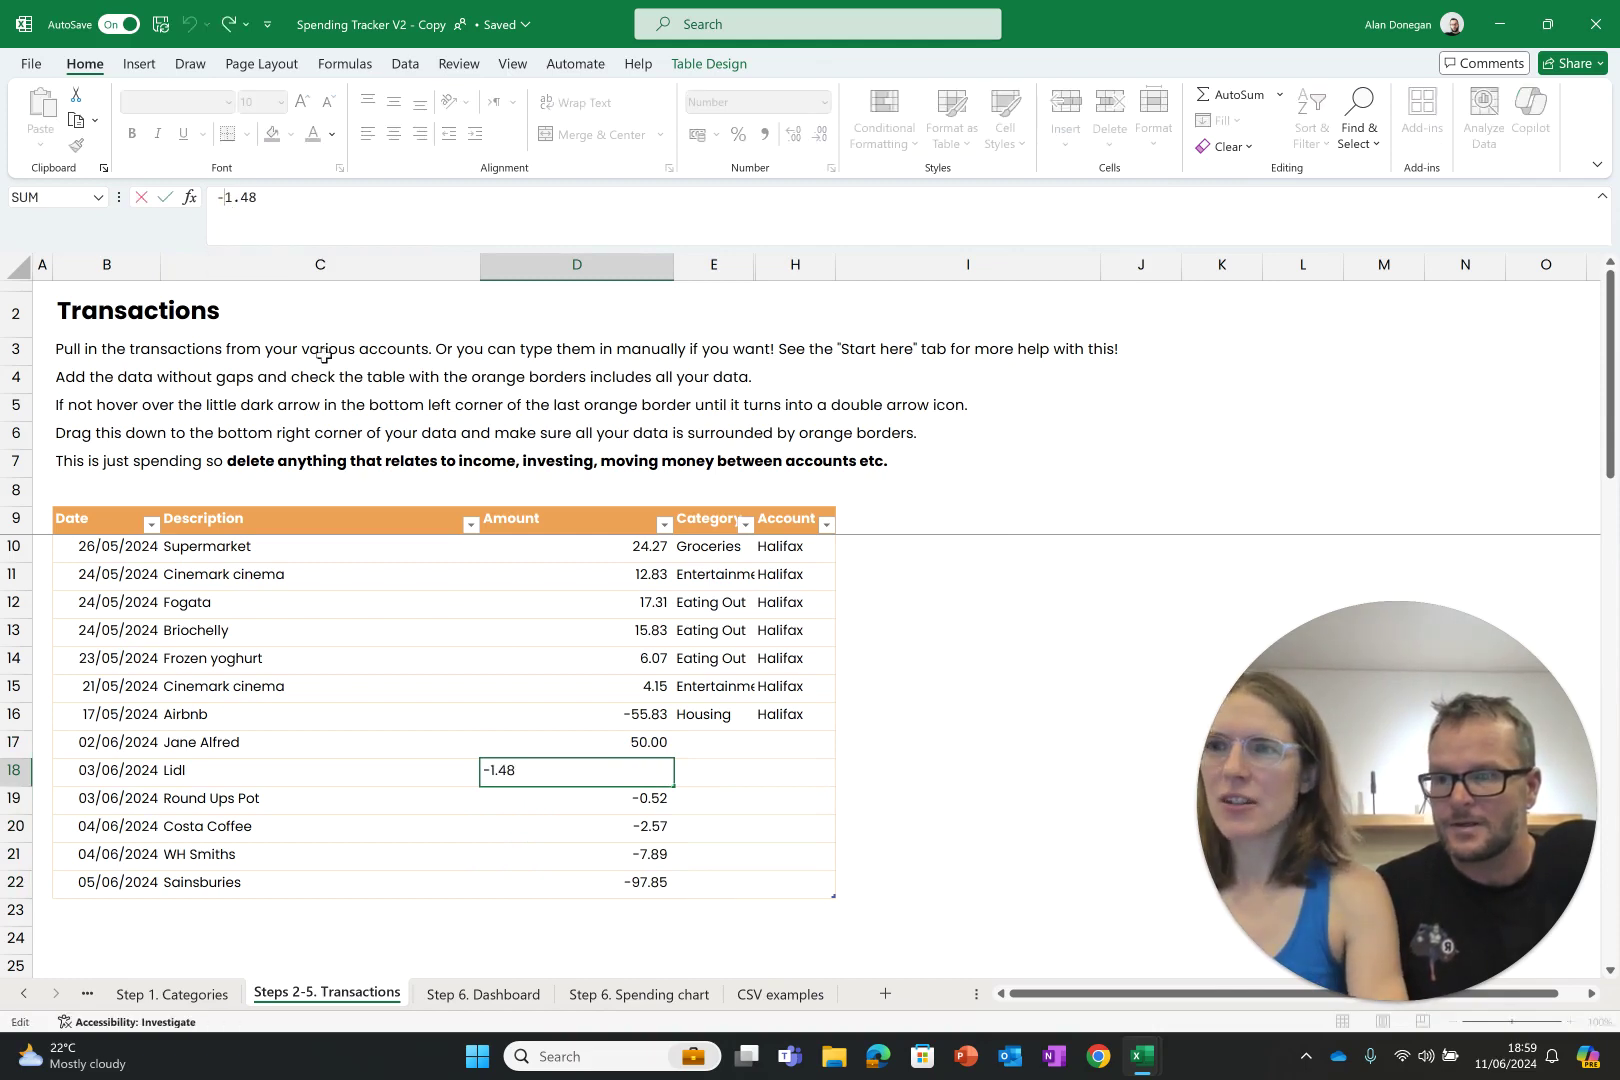
key("BackSpace")
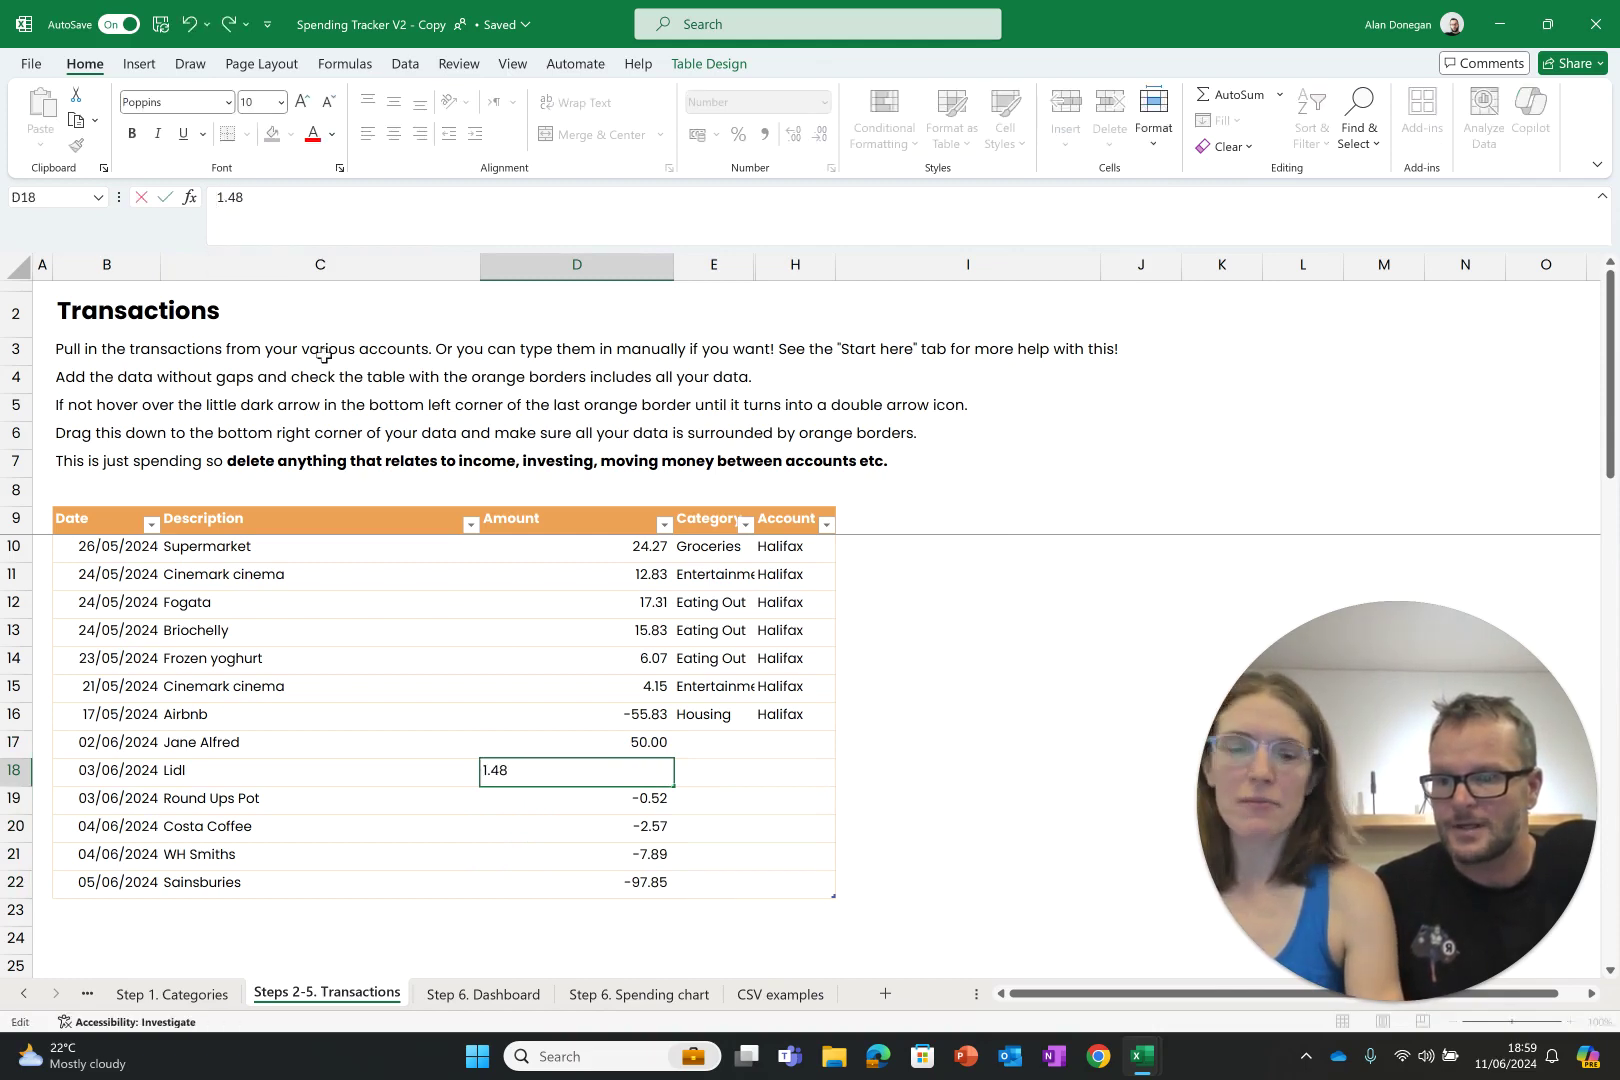
key("Return")
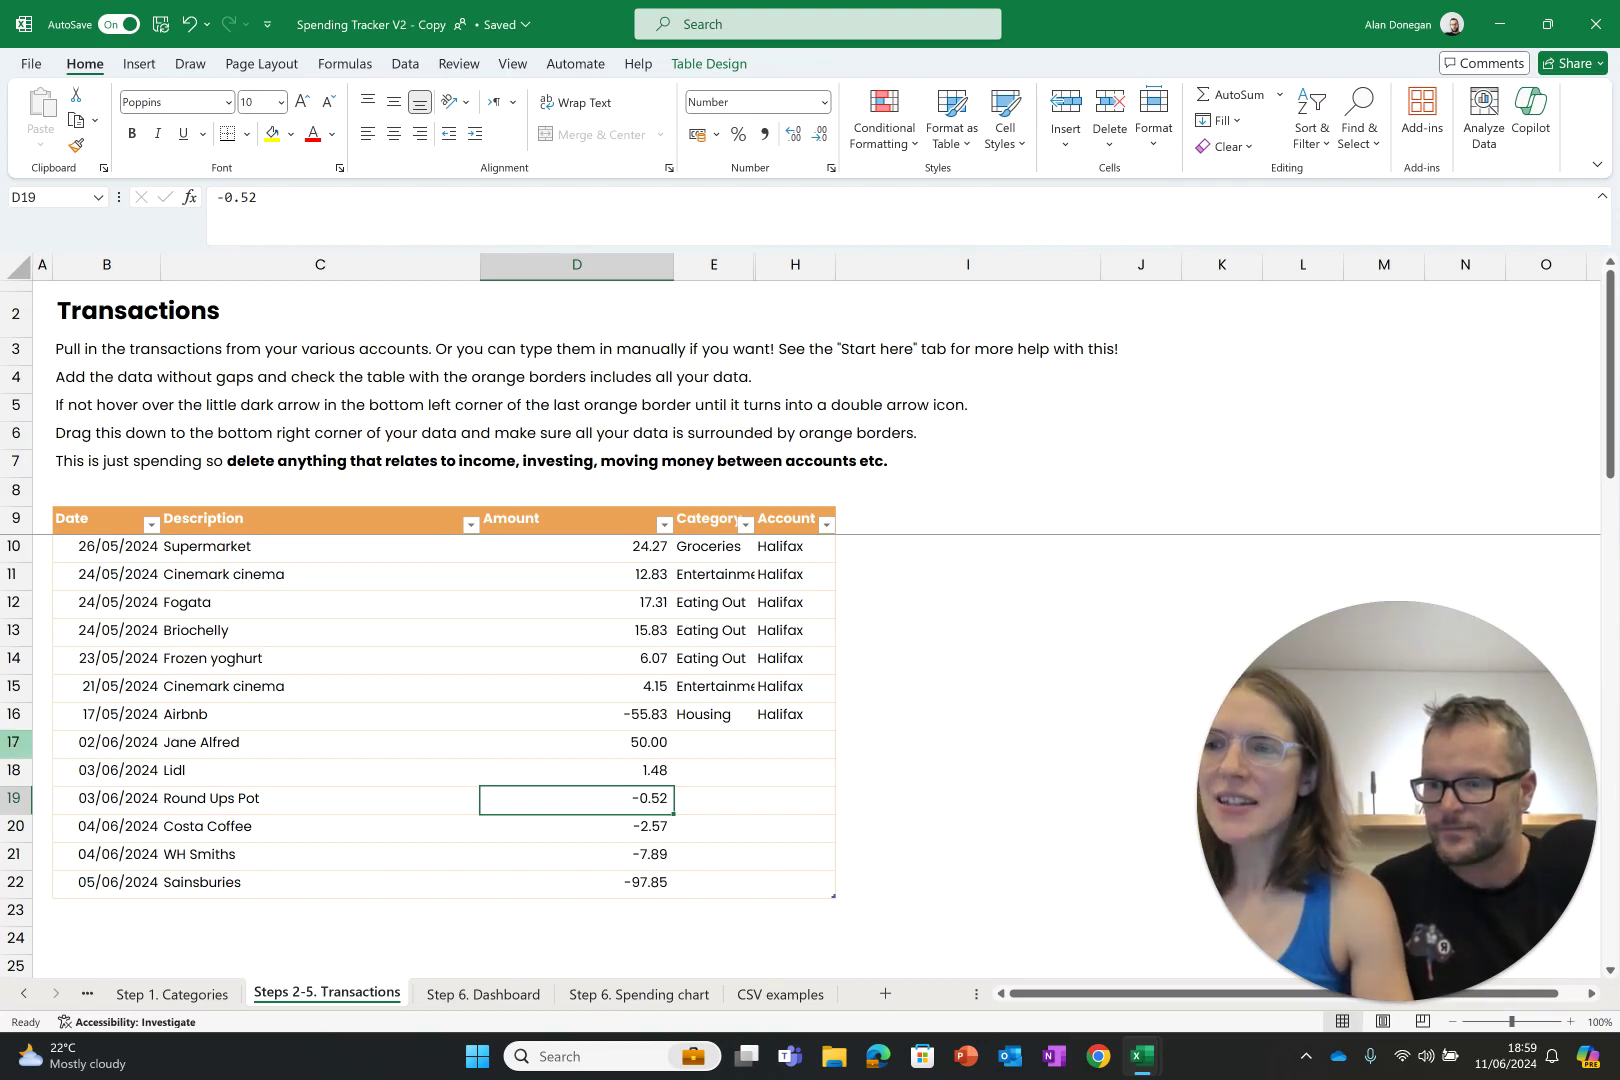
left_click(14, 742)
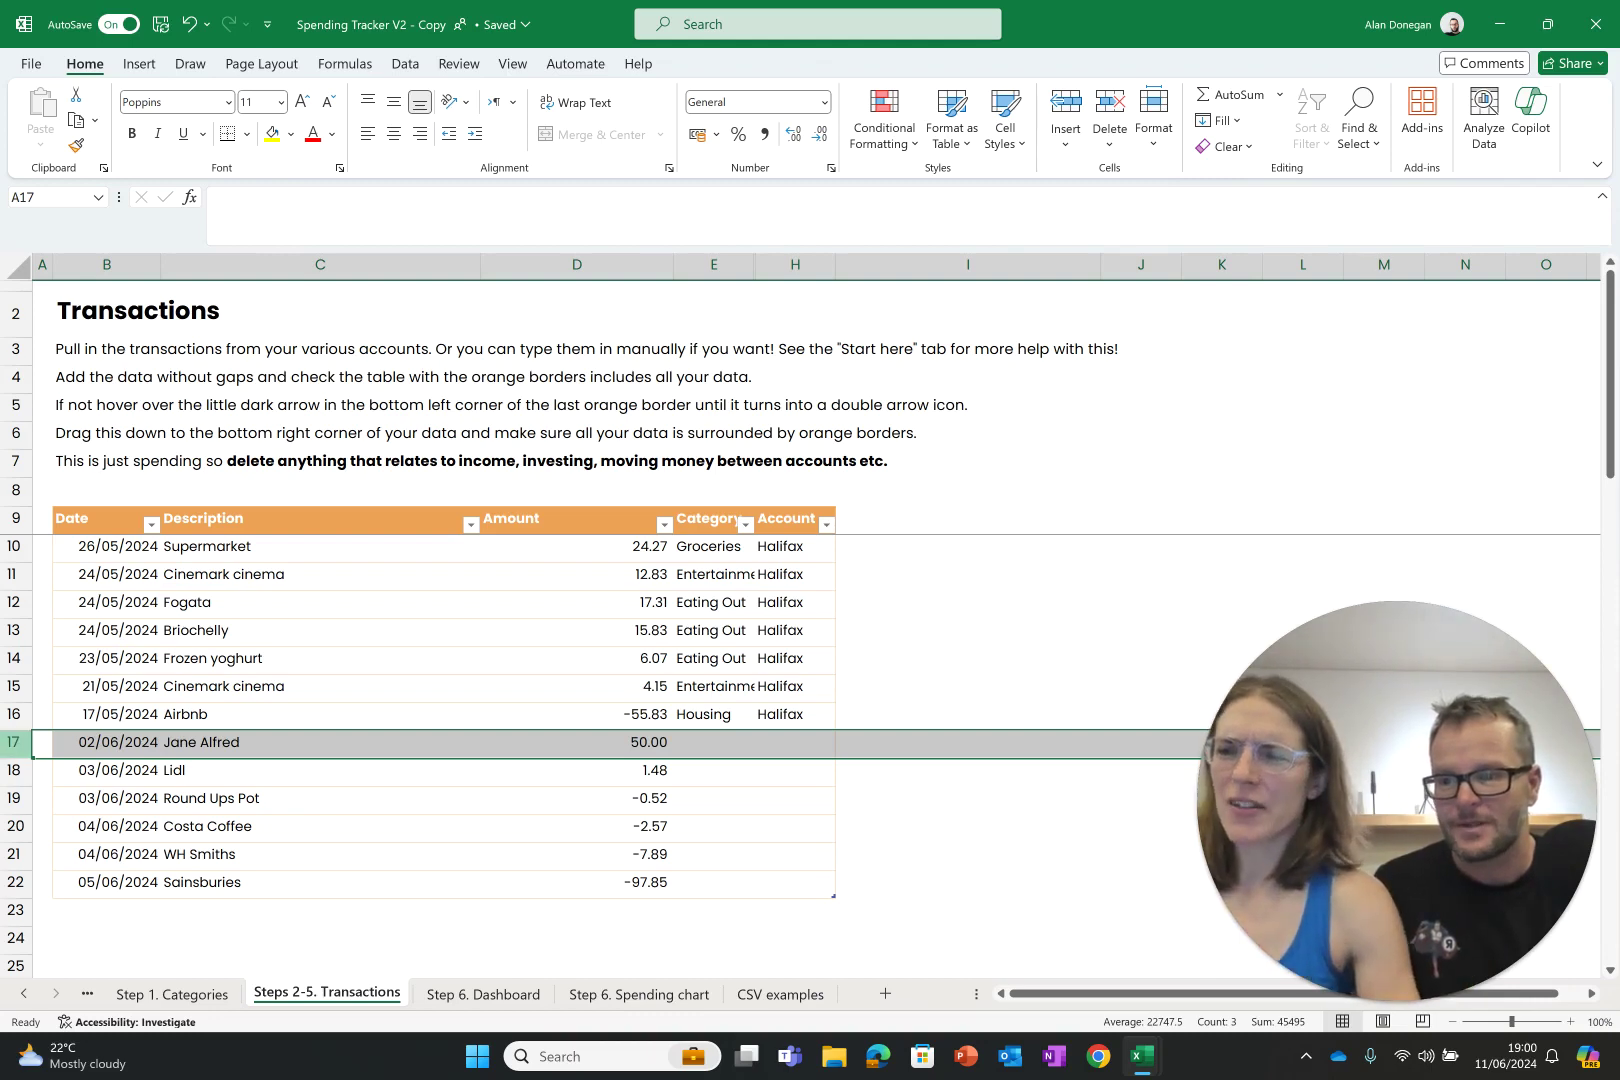
Delete the incoming 50.00 transfer row and the Round Ups Pot row, checking the Monzo export.
right_click(14, 742)
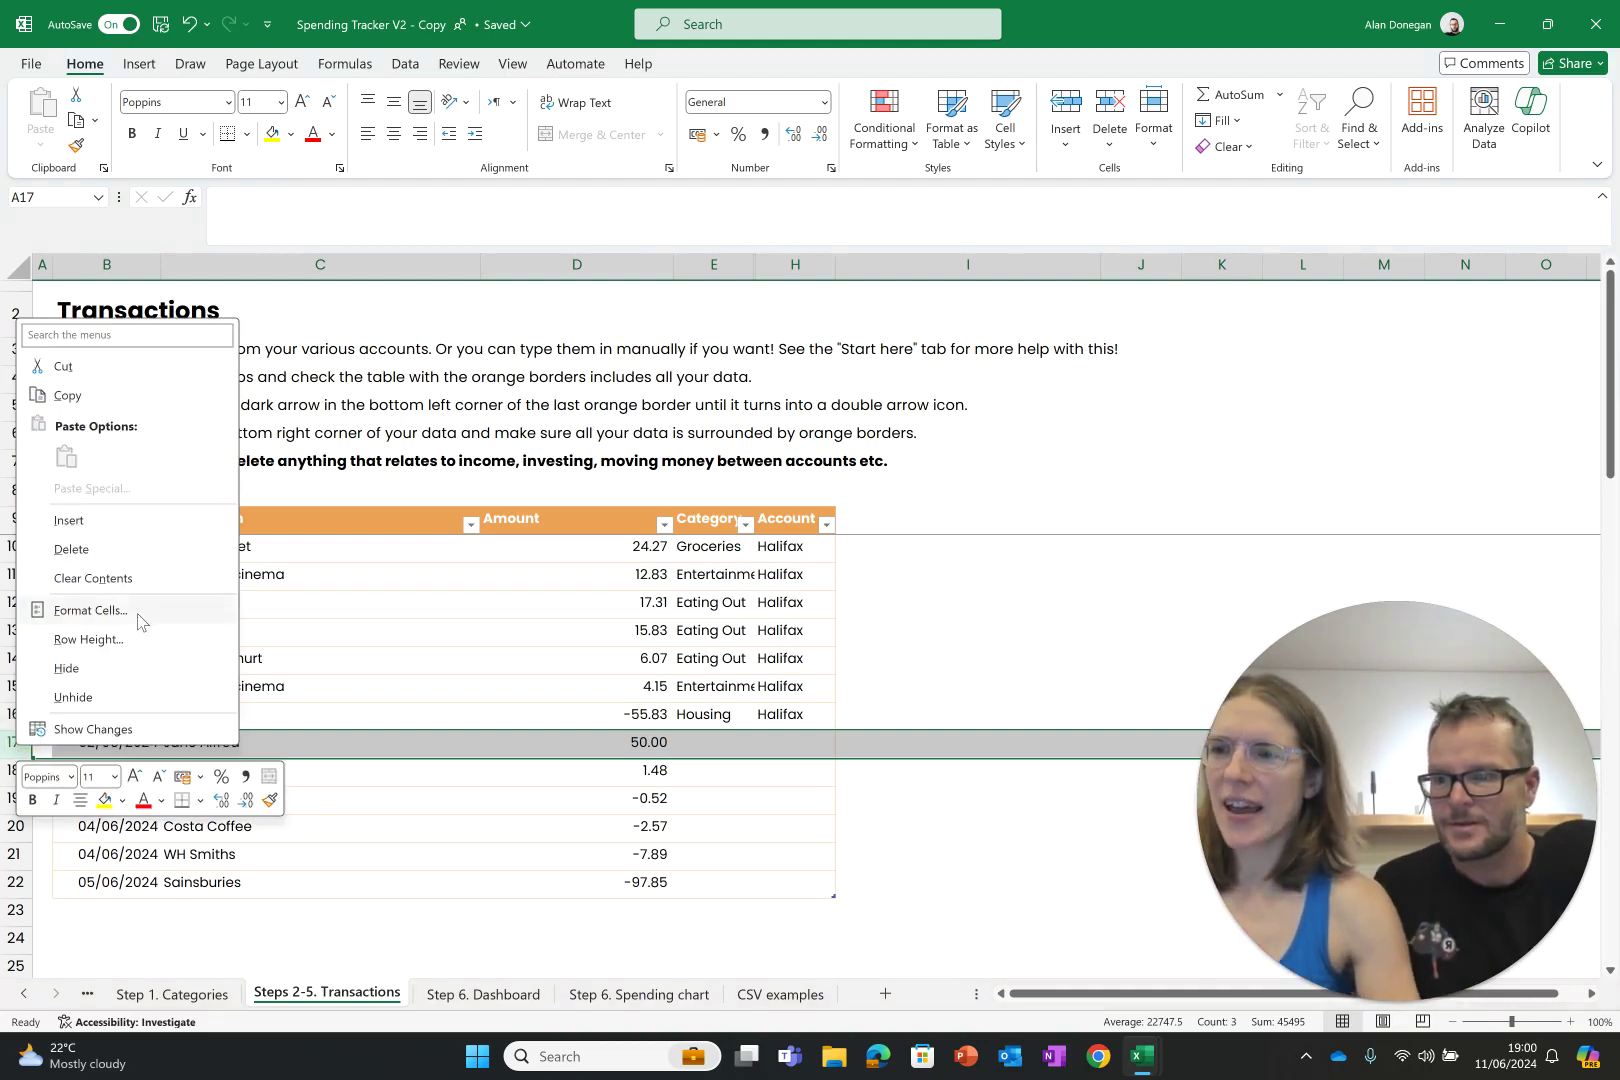
left_click(71, 549)
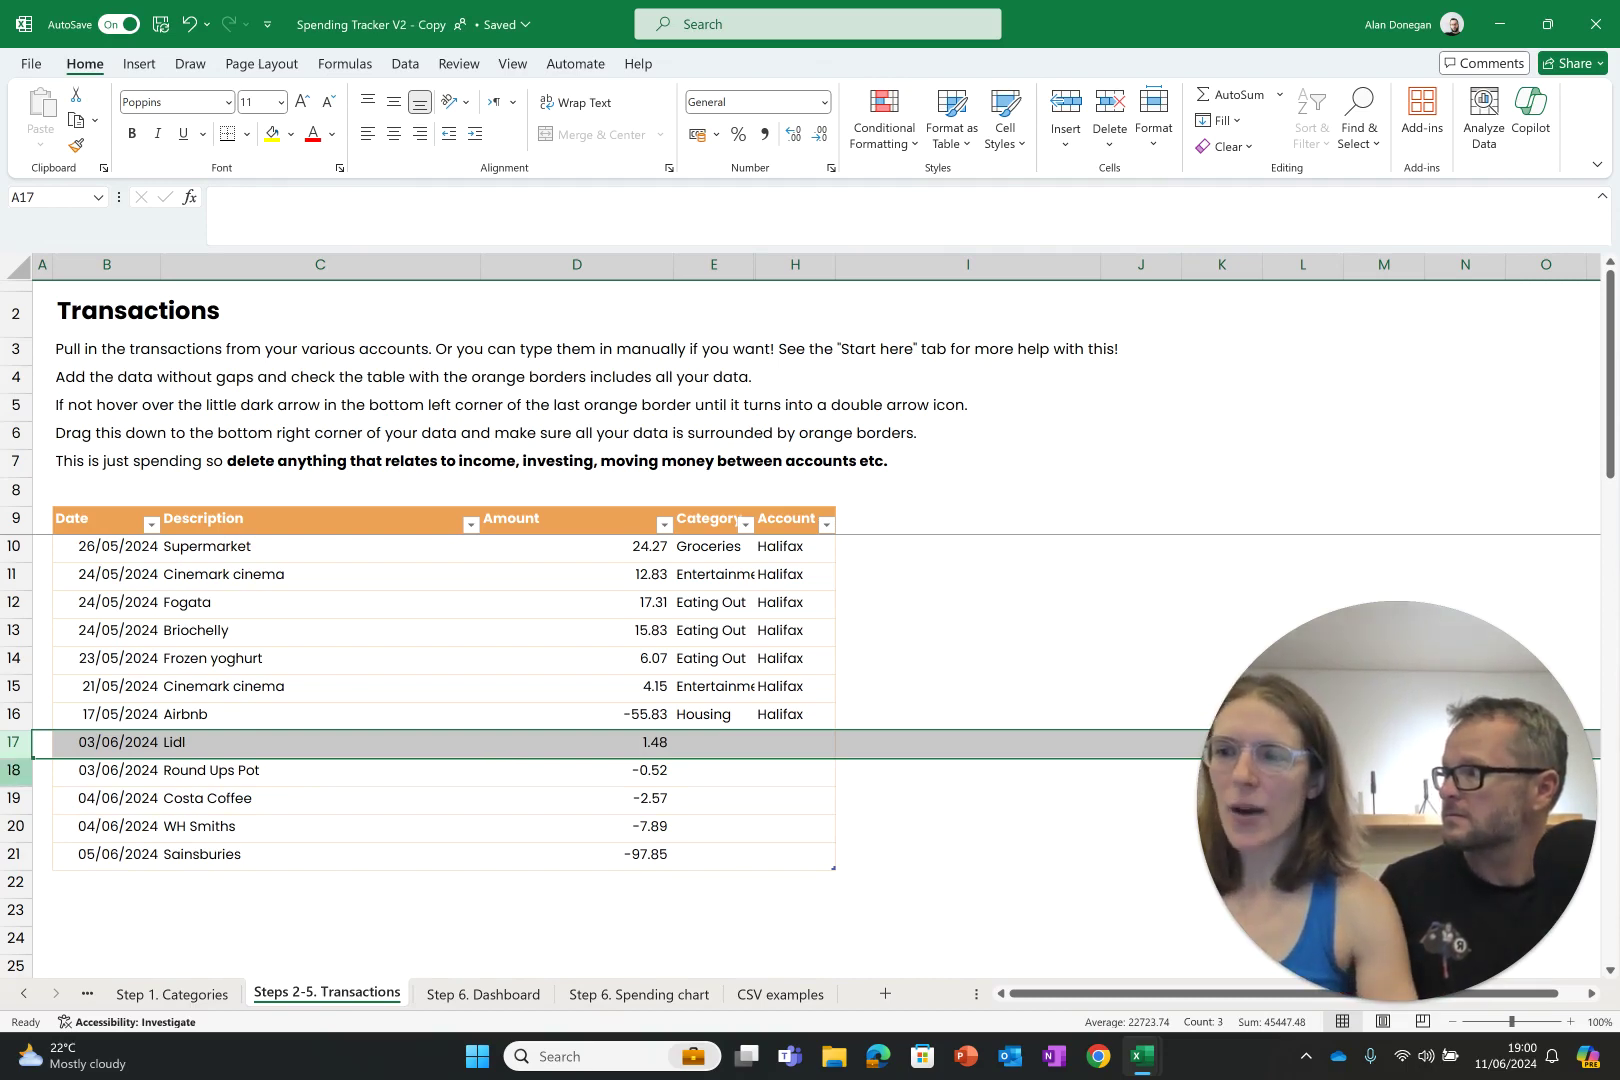
left_click(14, 770)
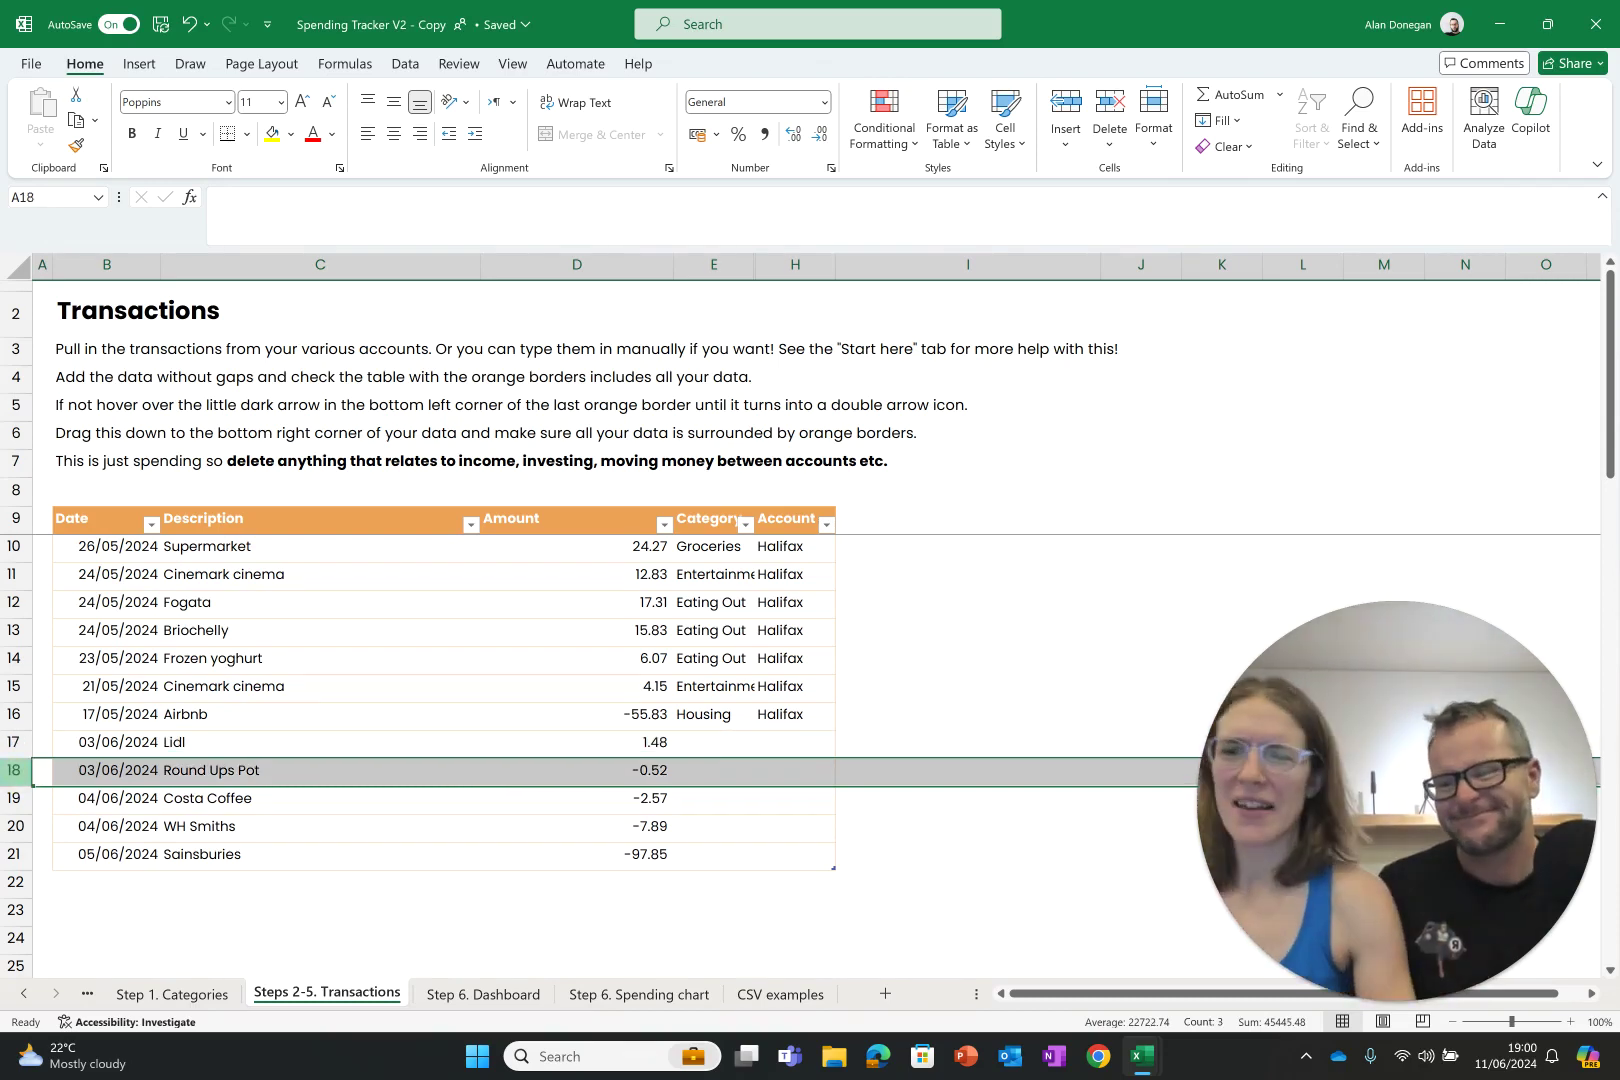
right_click(17, 771)
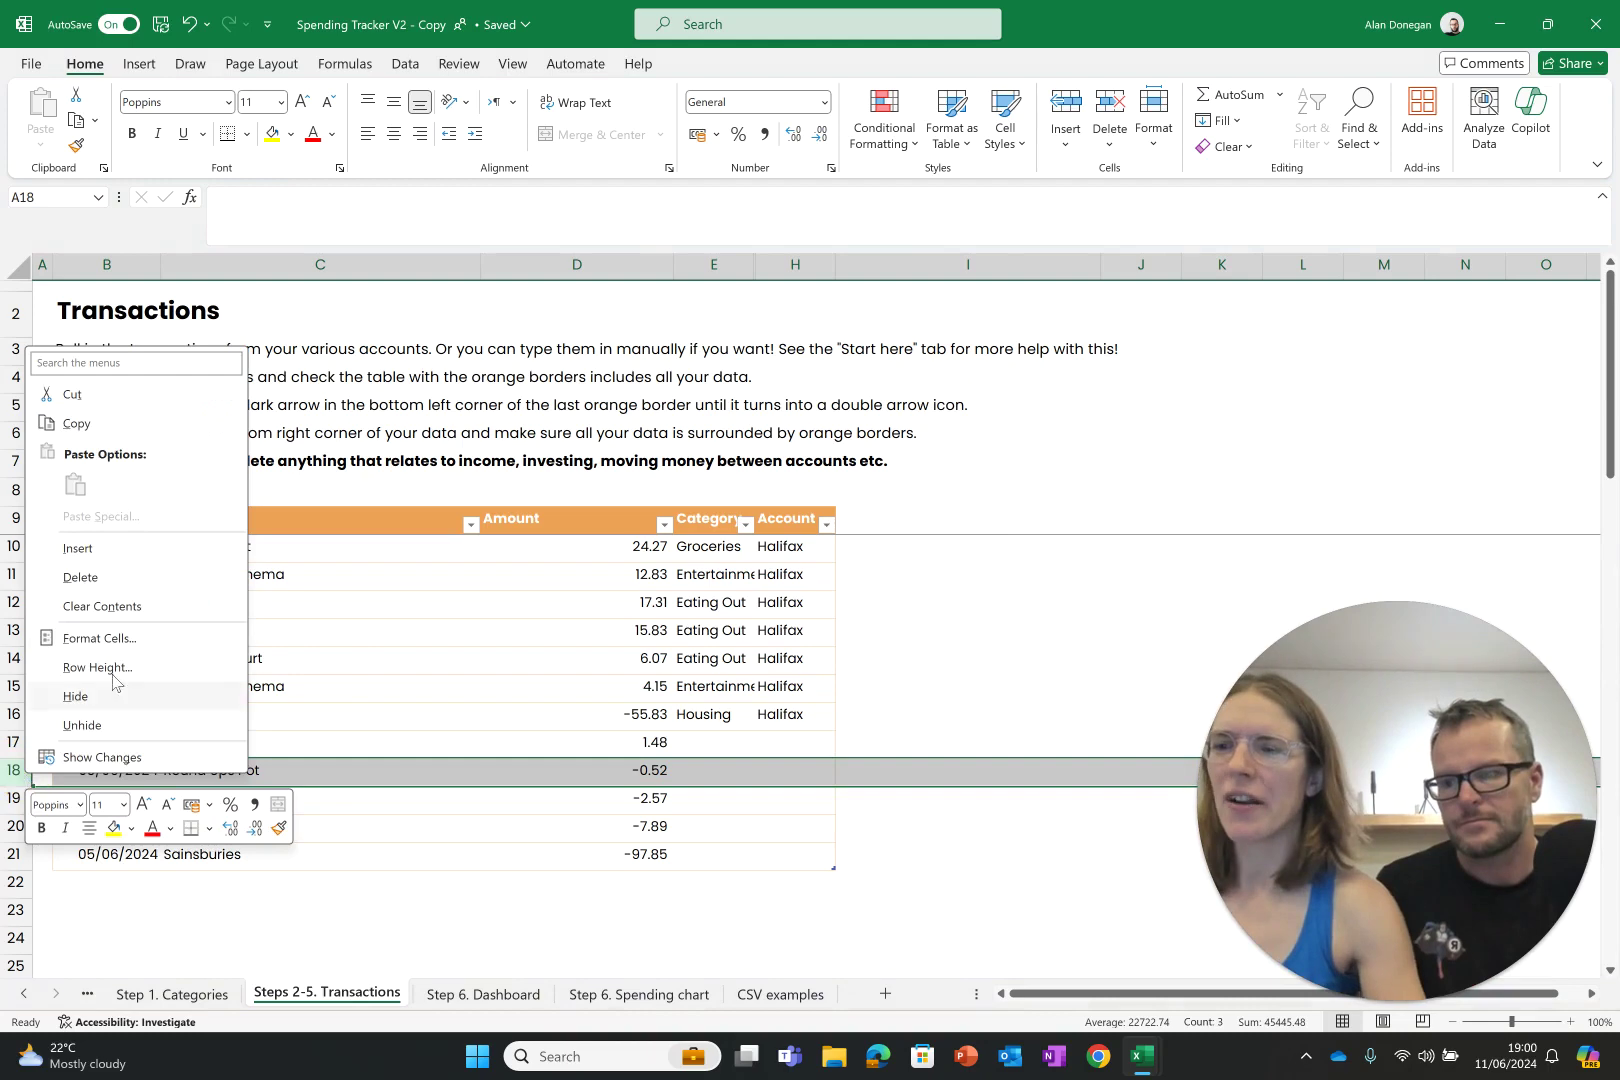
left_click(130, 585)
key("alt+Tab")
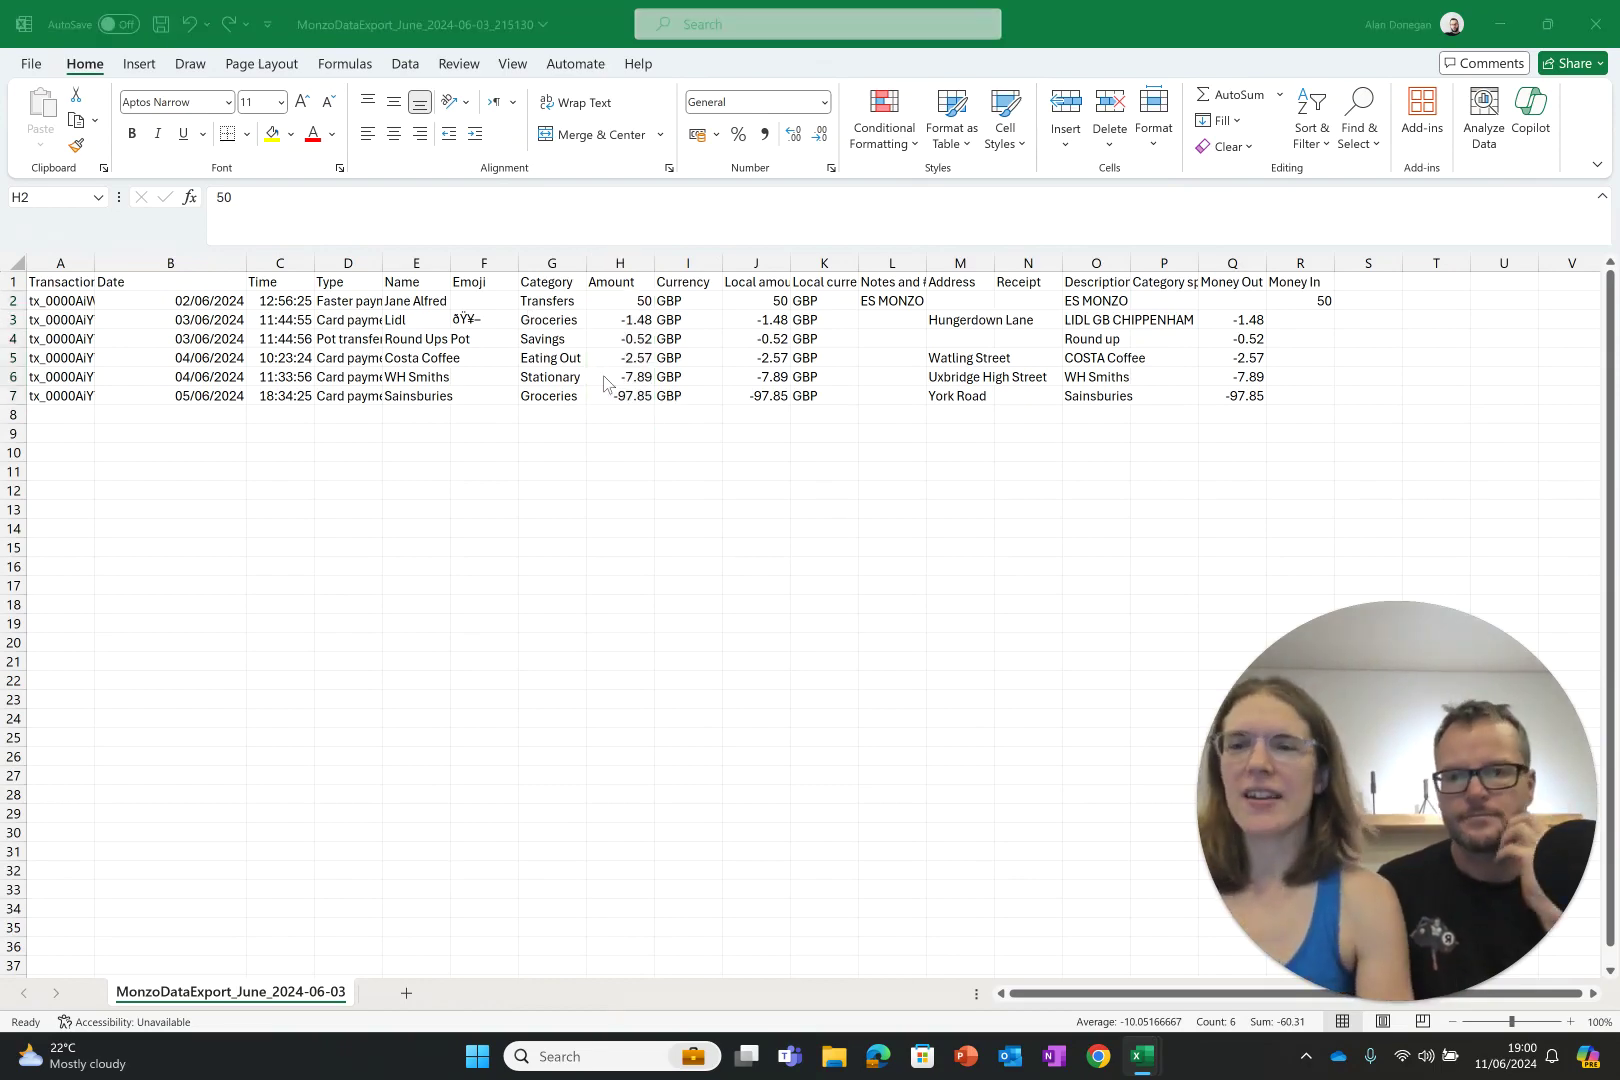
key("alt+Tab")
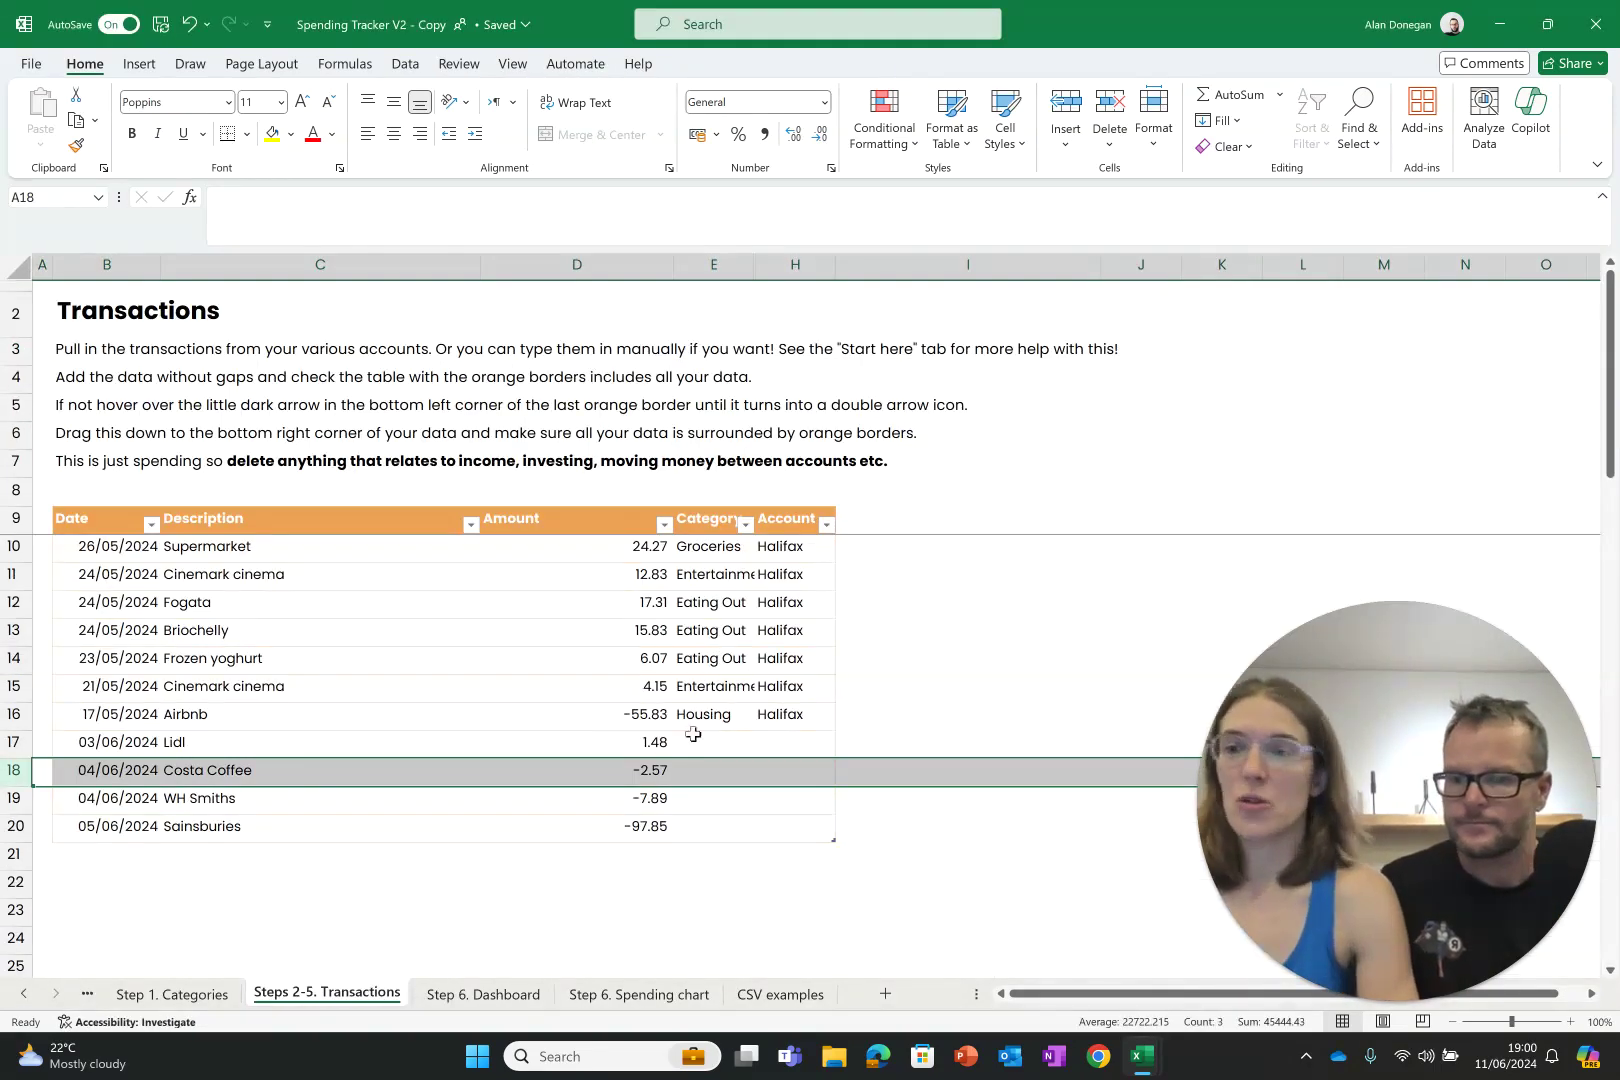
Make the Costa Coffee and WH Smiths amounts positive: 2.57 and 7.89.
left_click(607, 770)
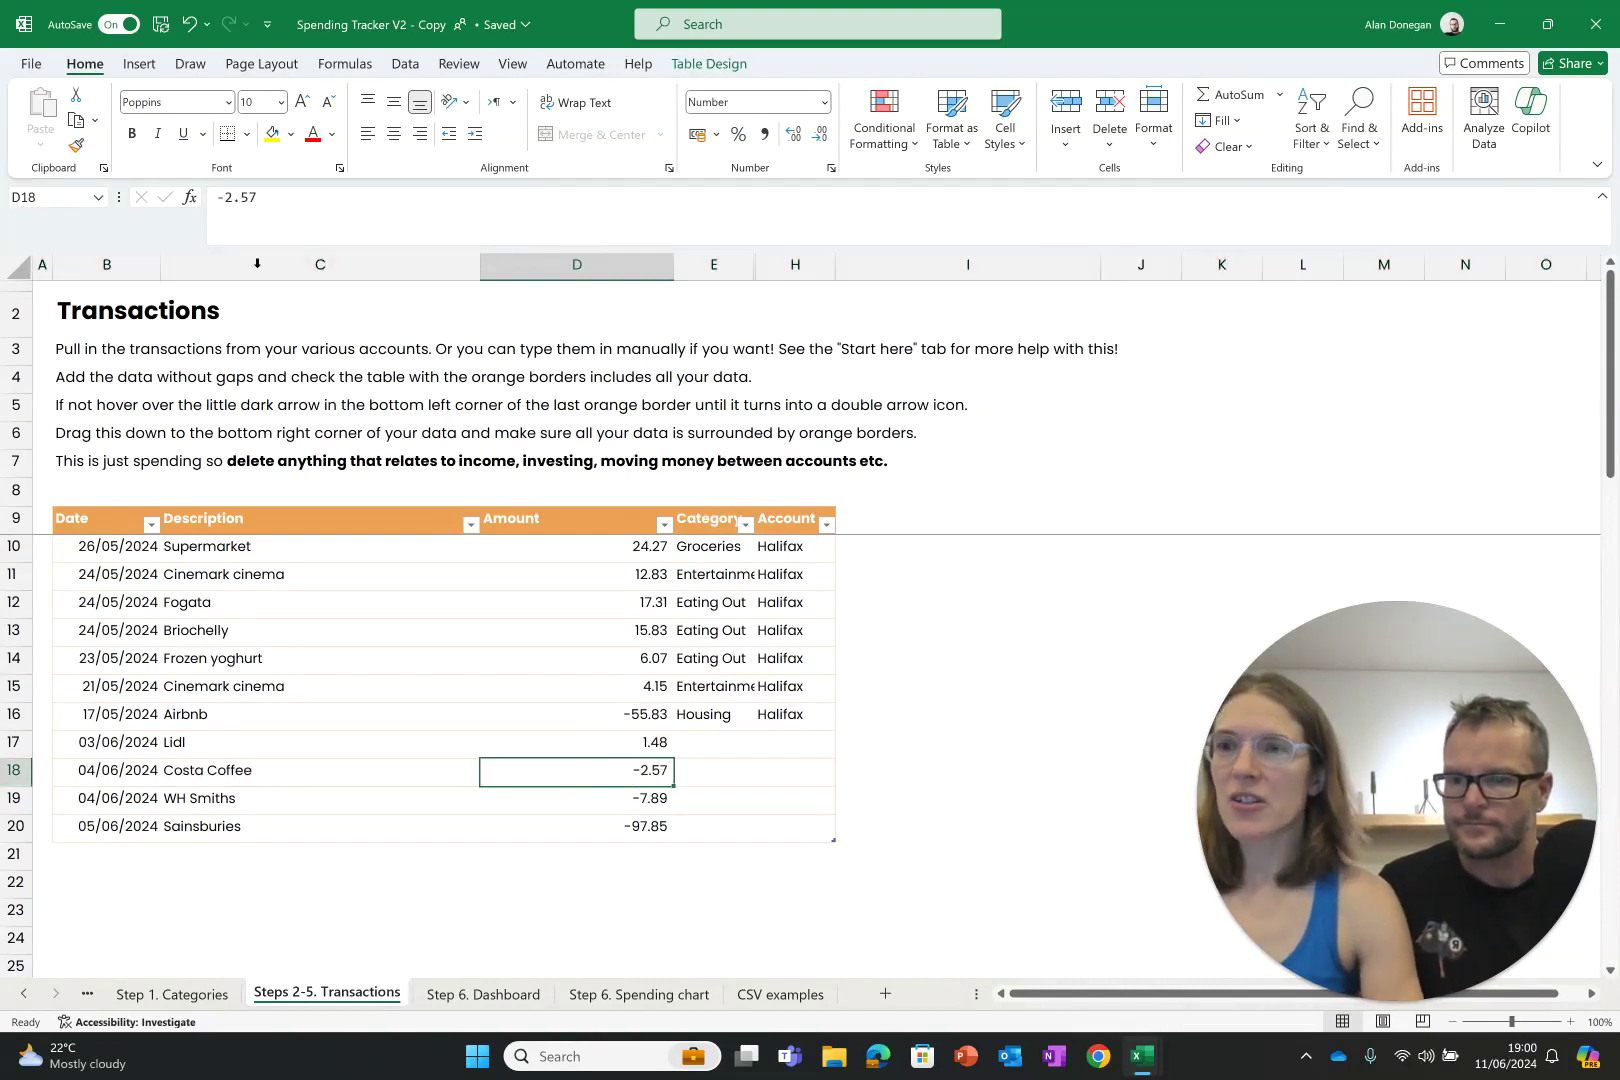
key("F2")
key("Home")
key("Delete")
key("Return")
left_click(228, 201)
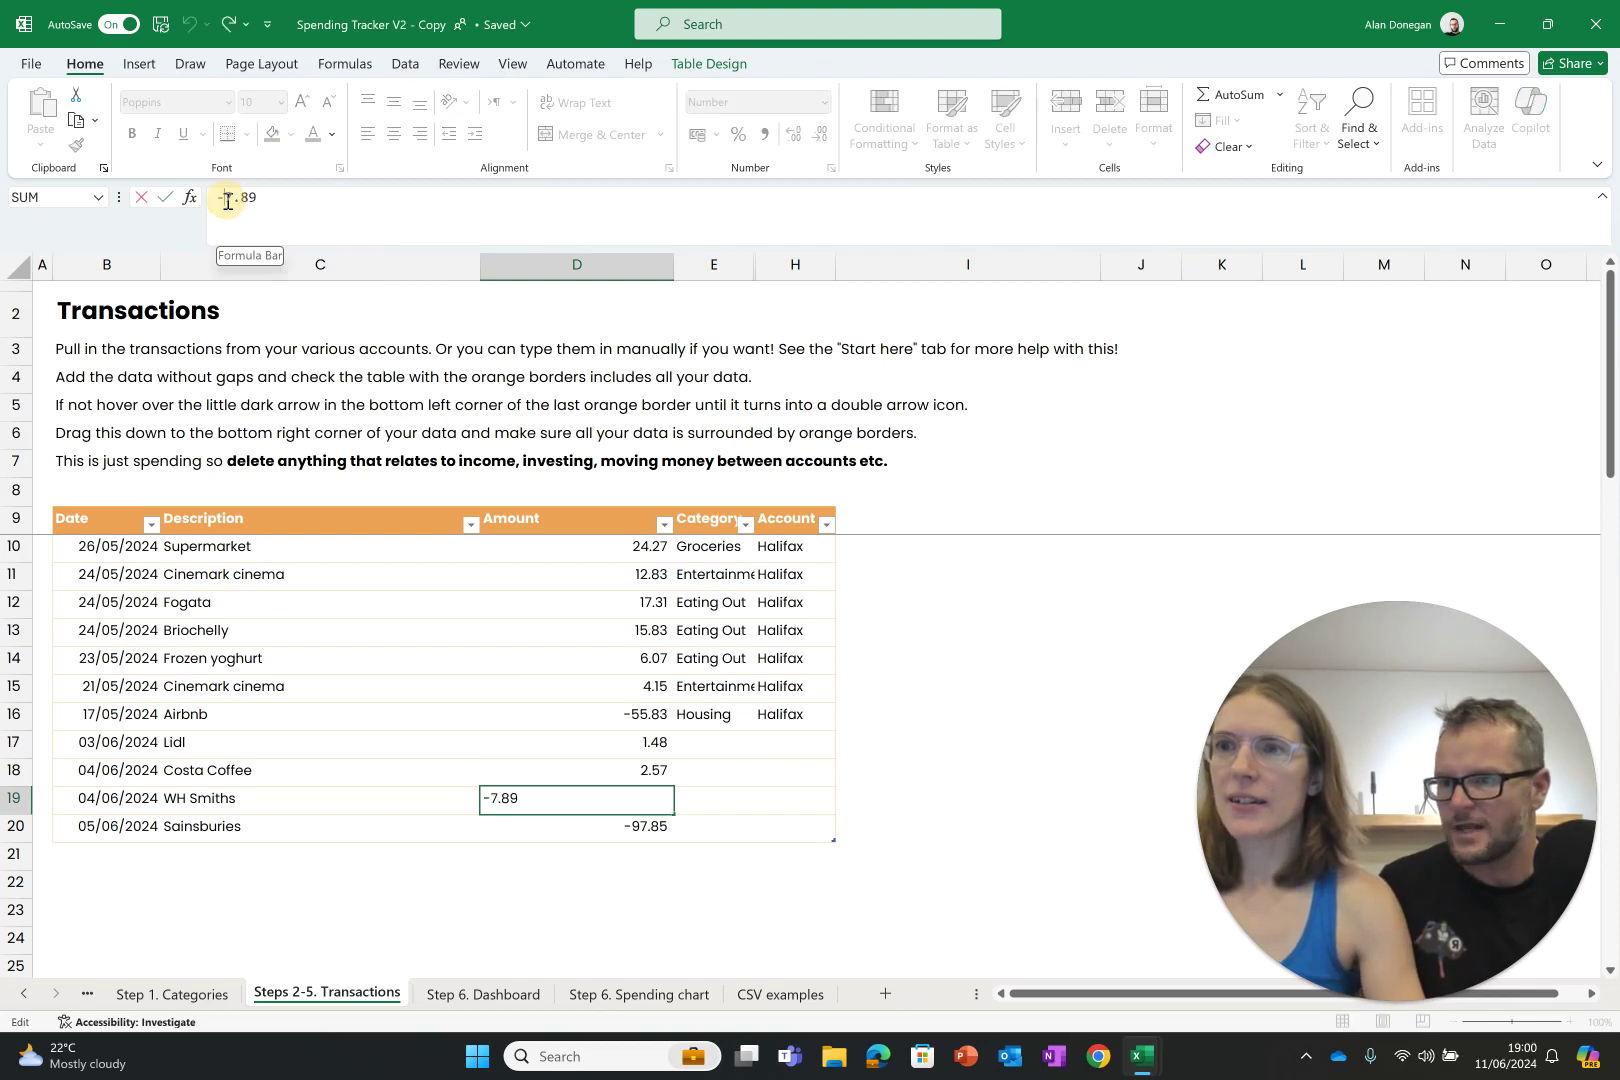
key("BackSpace")
key("Return")
Try an amount*-1 formula beside the table, then undo the added Column1 and clear it.
key("Up")
key("Up")
key("Up")
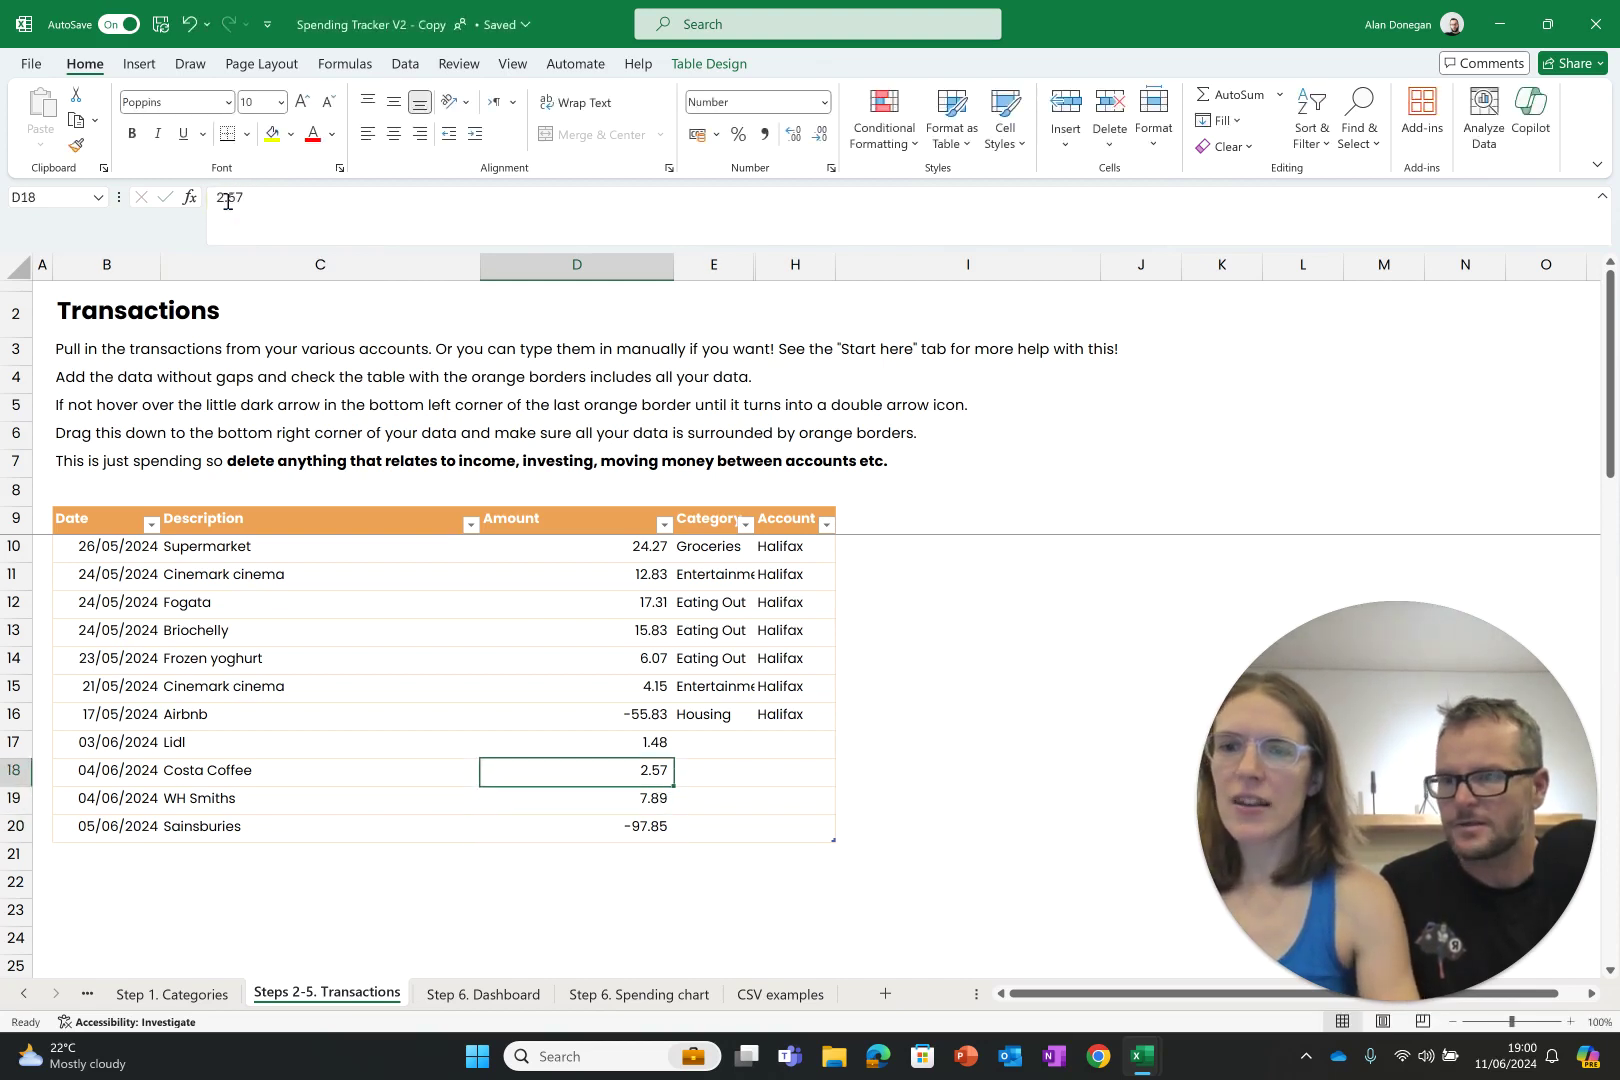
key("Right")
key("Right")
key("Right")
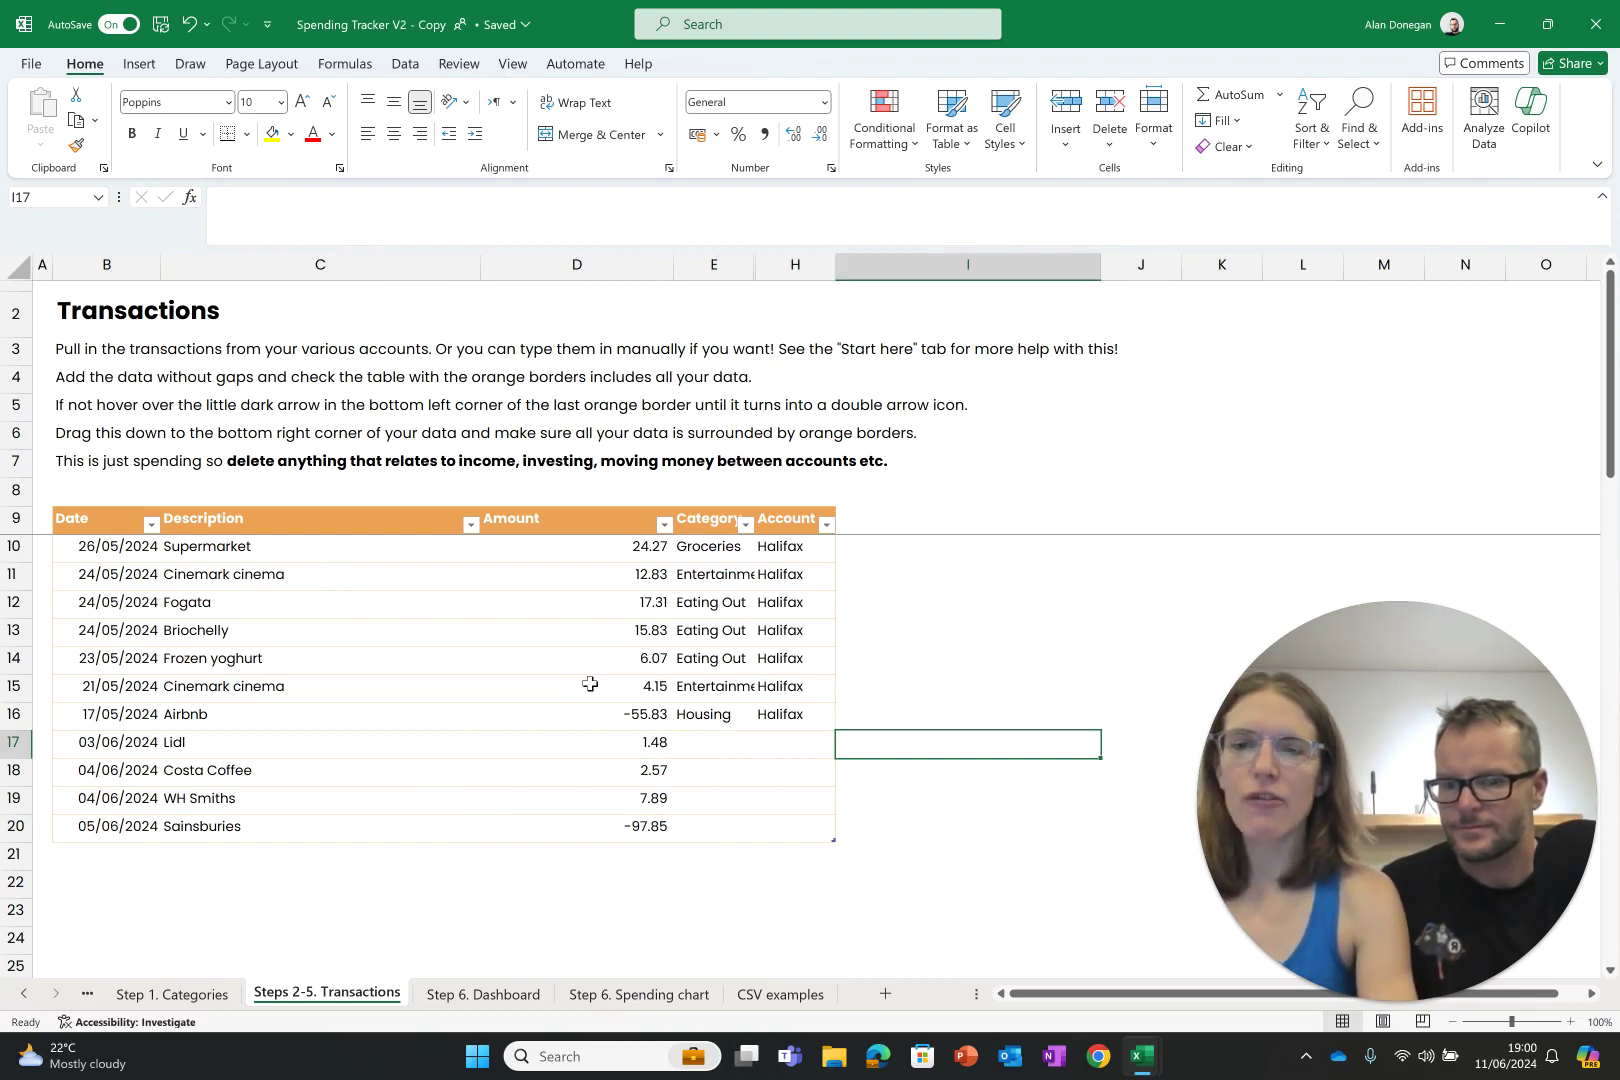
type("=")
left_click(619, 742)
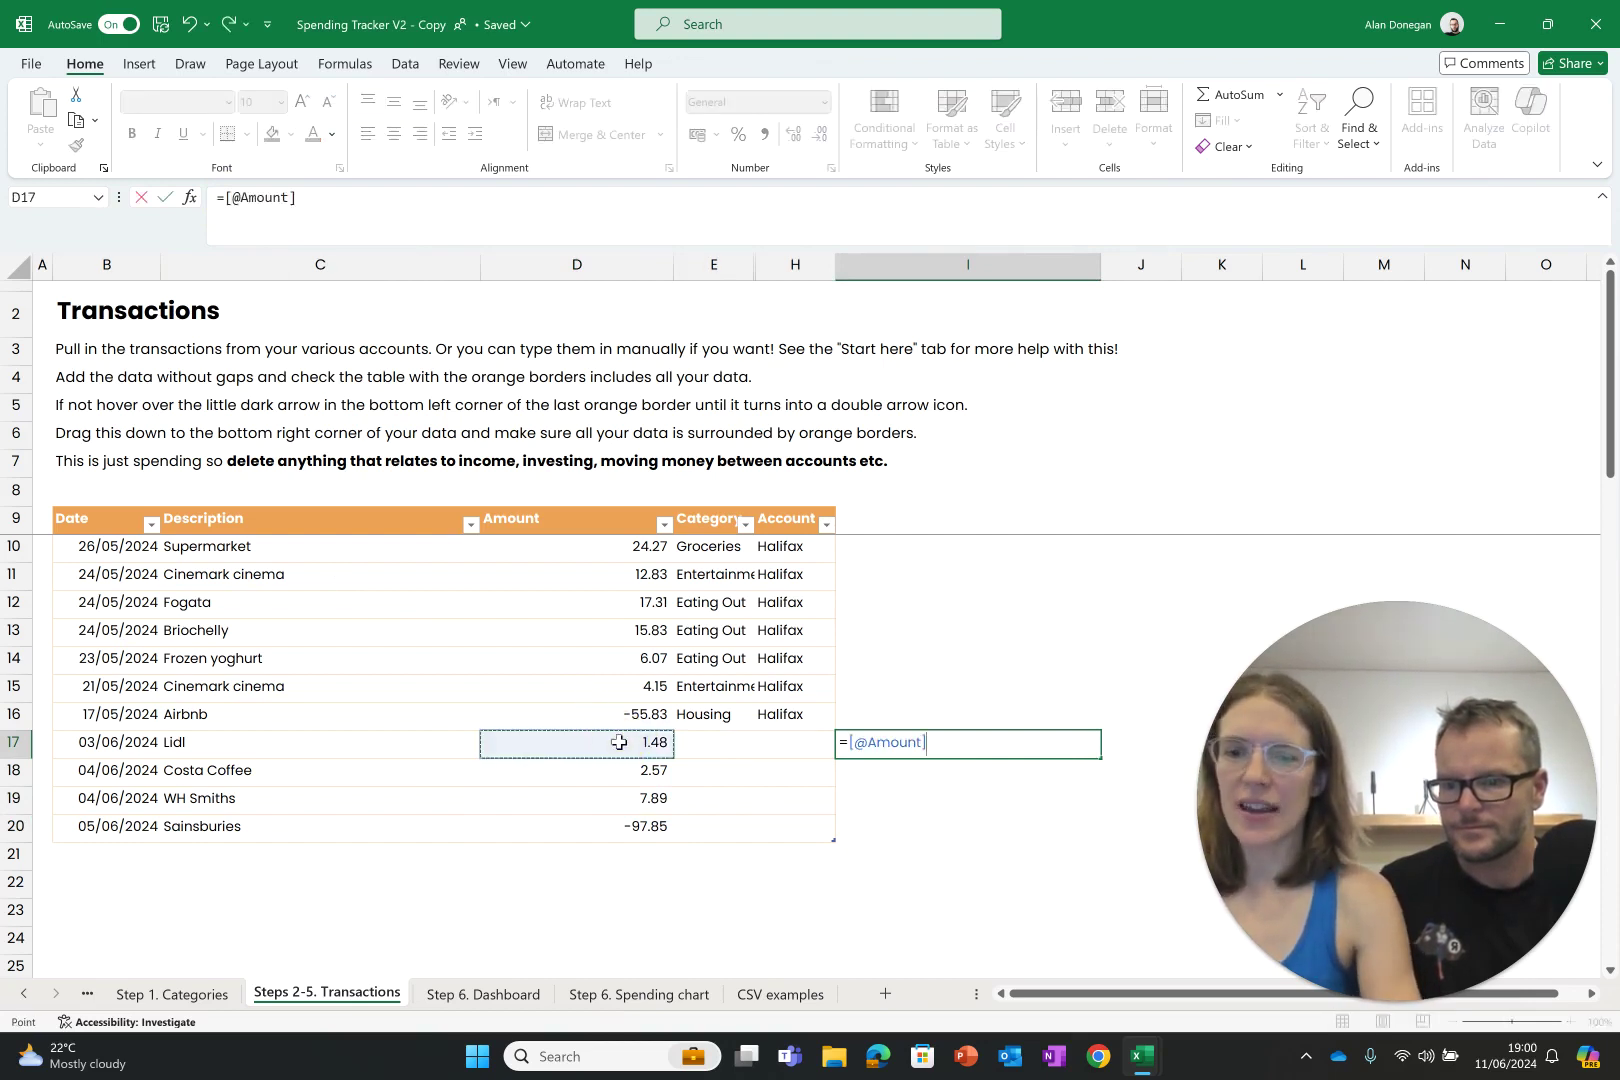
type("*-1")
key("Return")
key("Up")
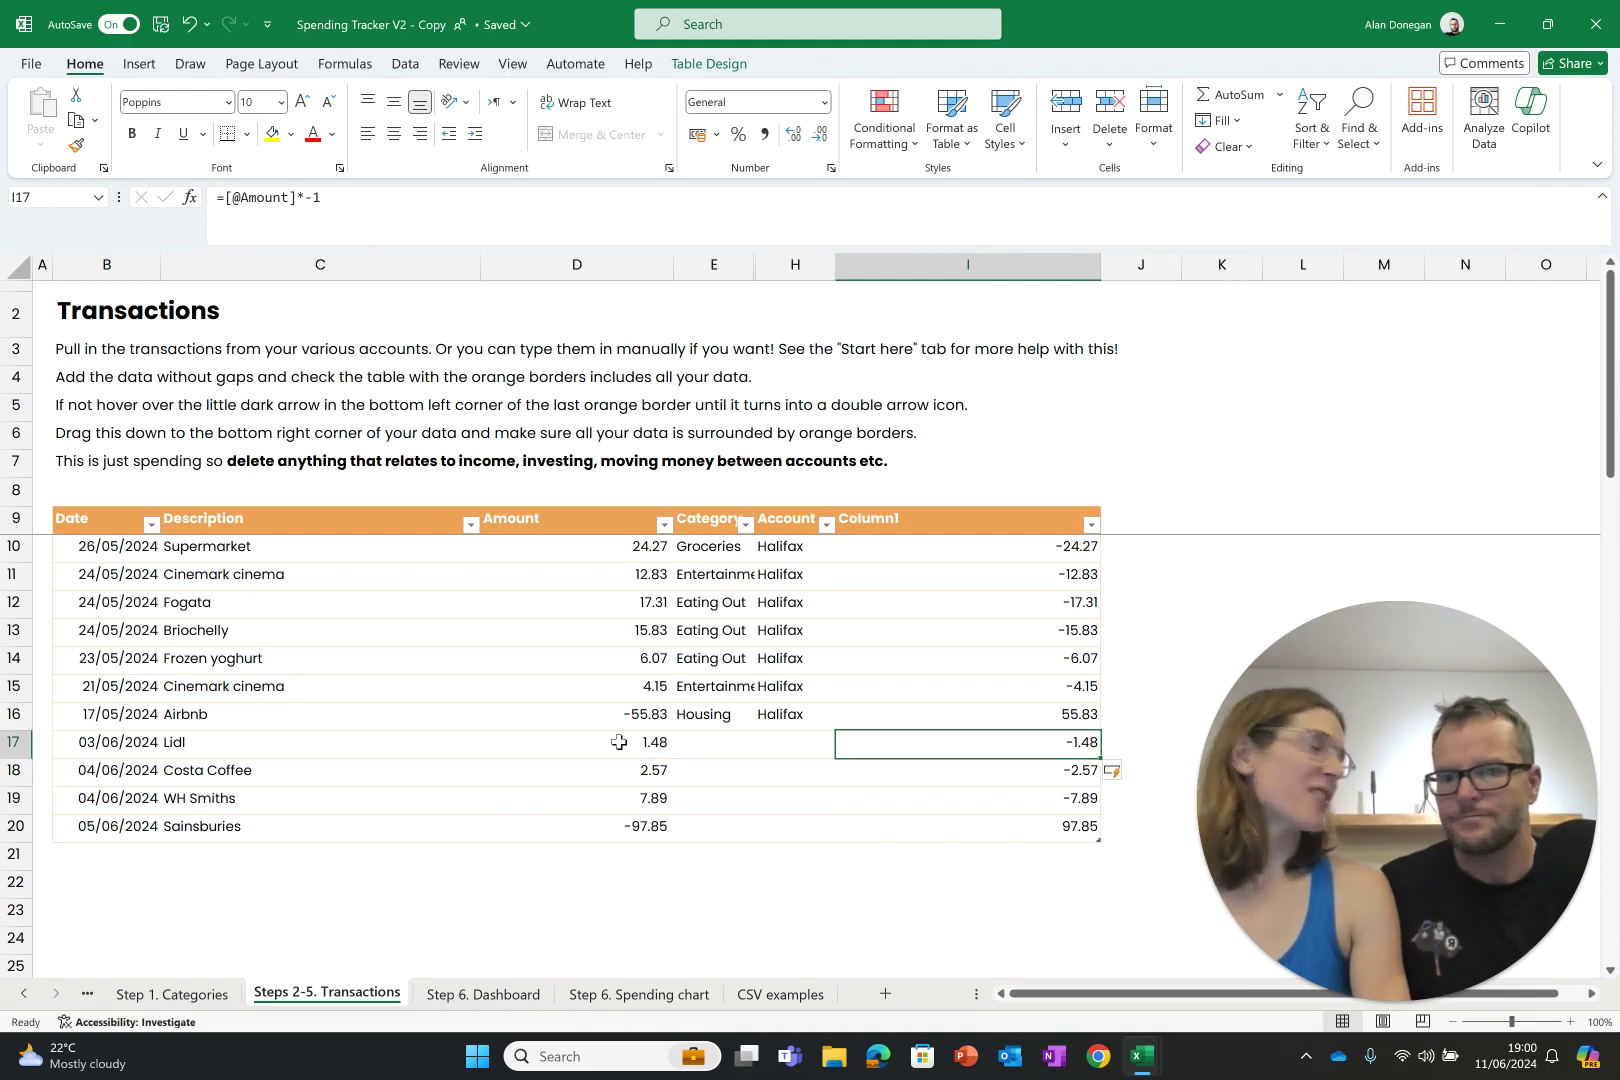
key("ctrl+z")
key("ctrl+z")
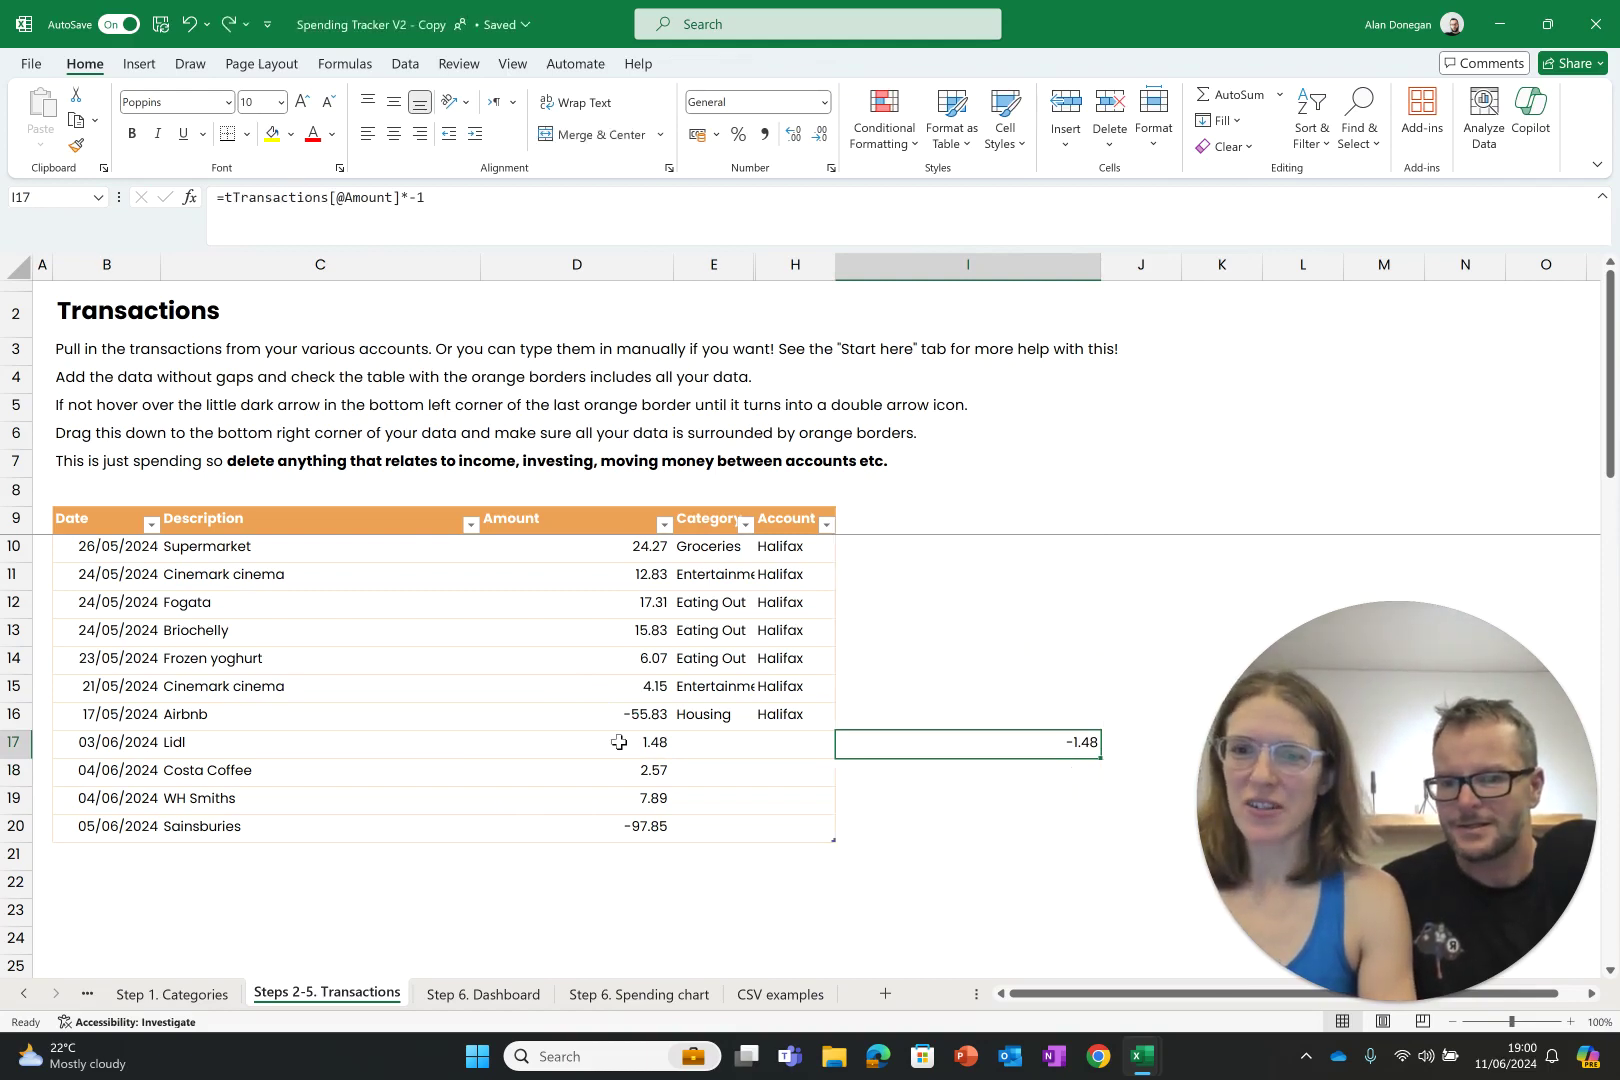
key("Delete")
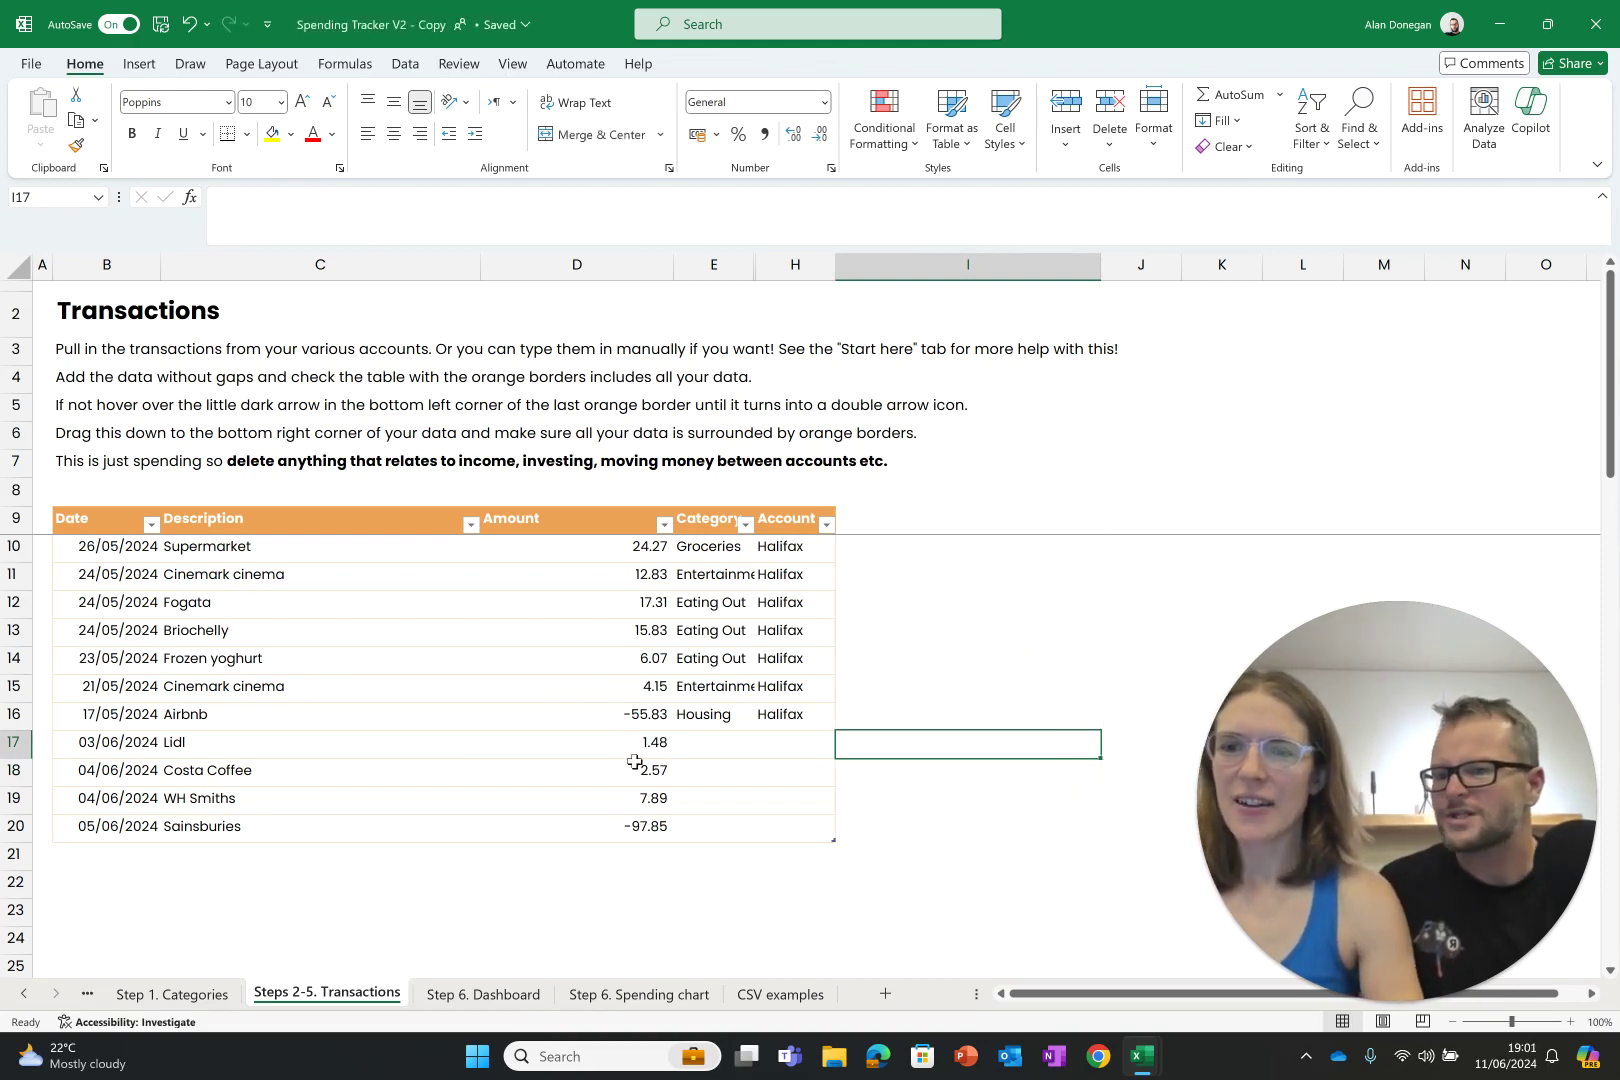
Make the Sainsburies amount 97.85 instead of -97.85.
left_click(611, 826)
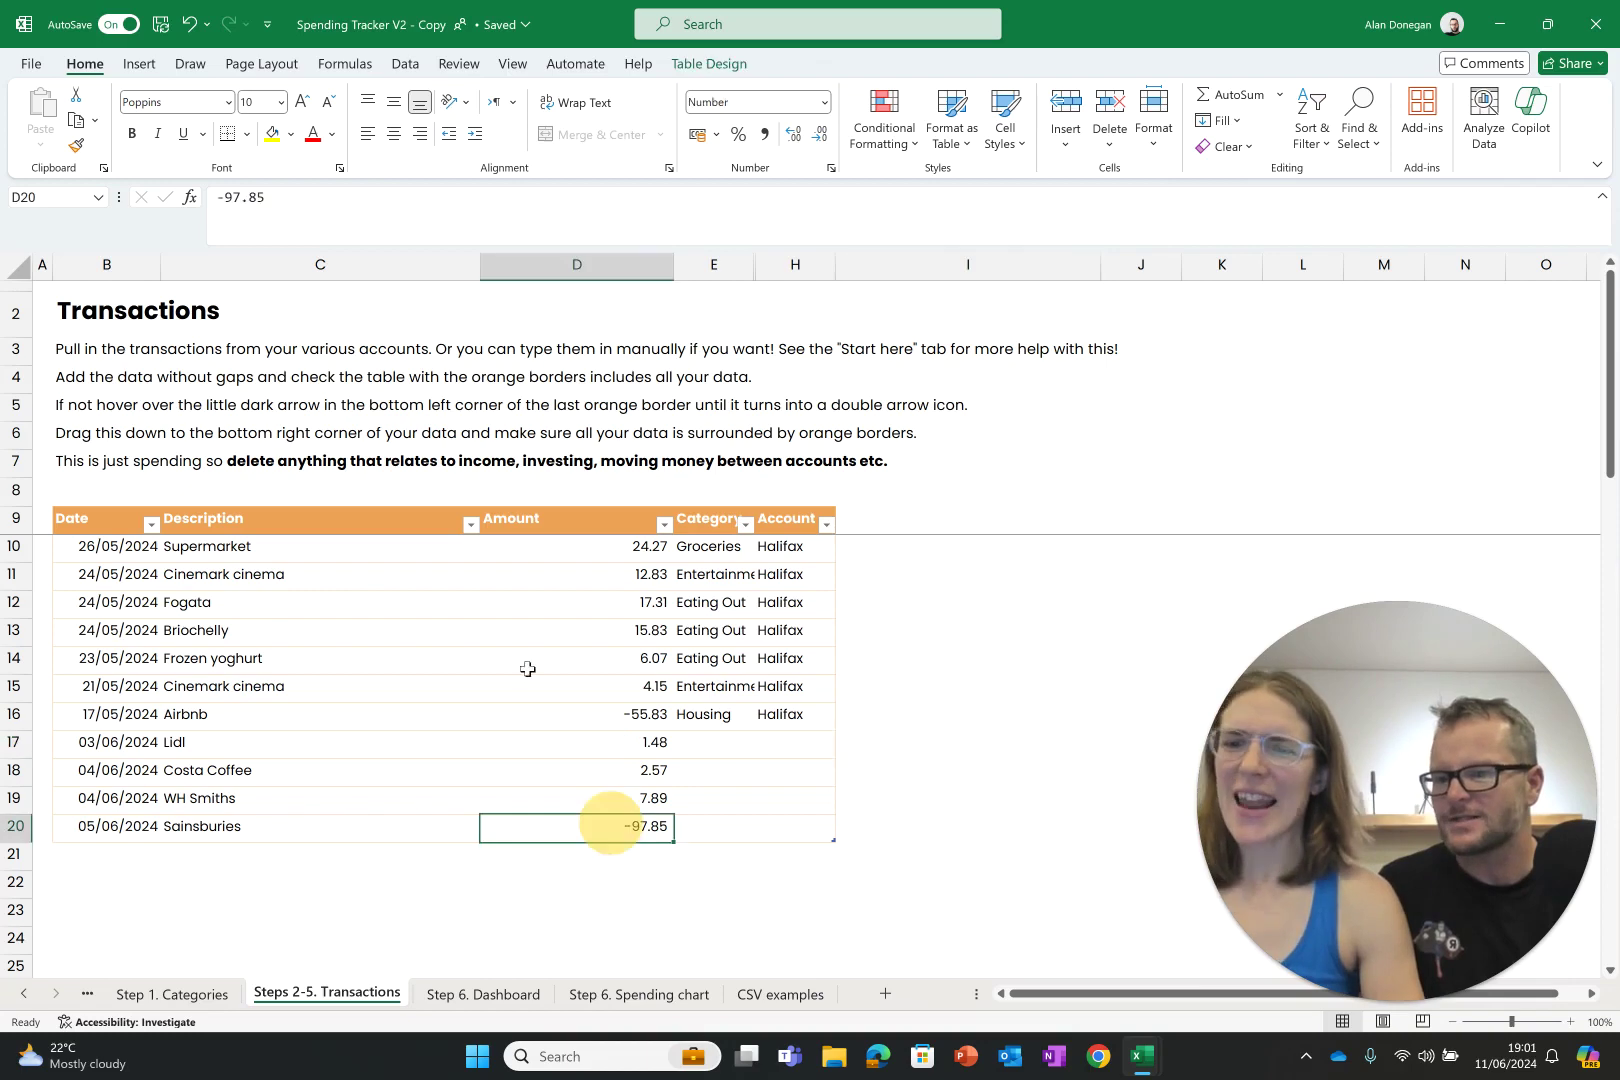
left_click(228, 197)
key("BackSpace")
key("Return")
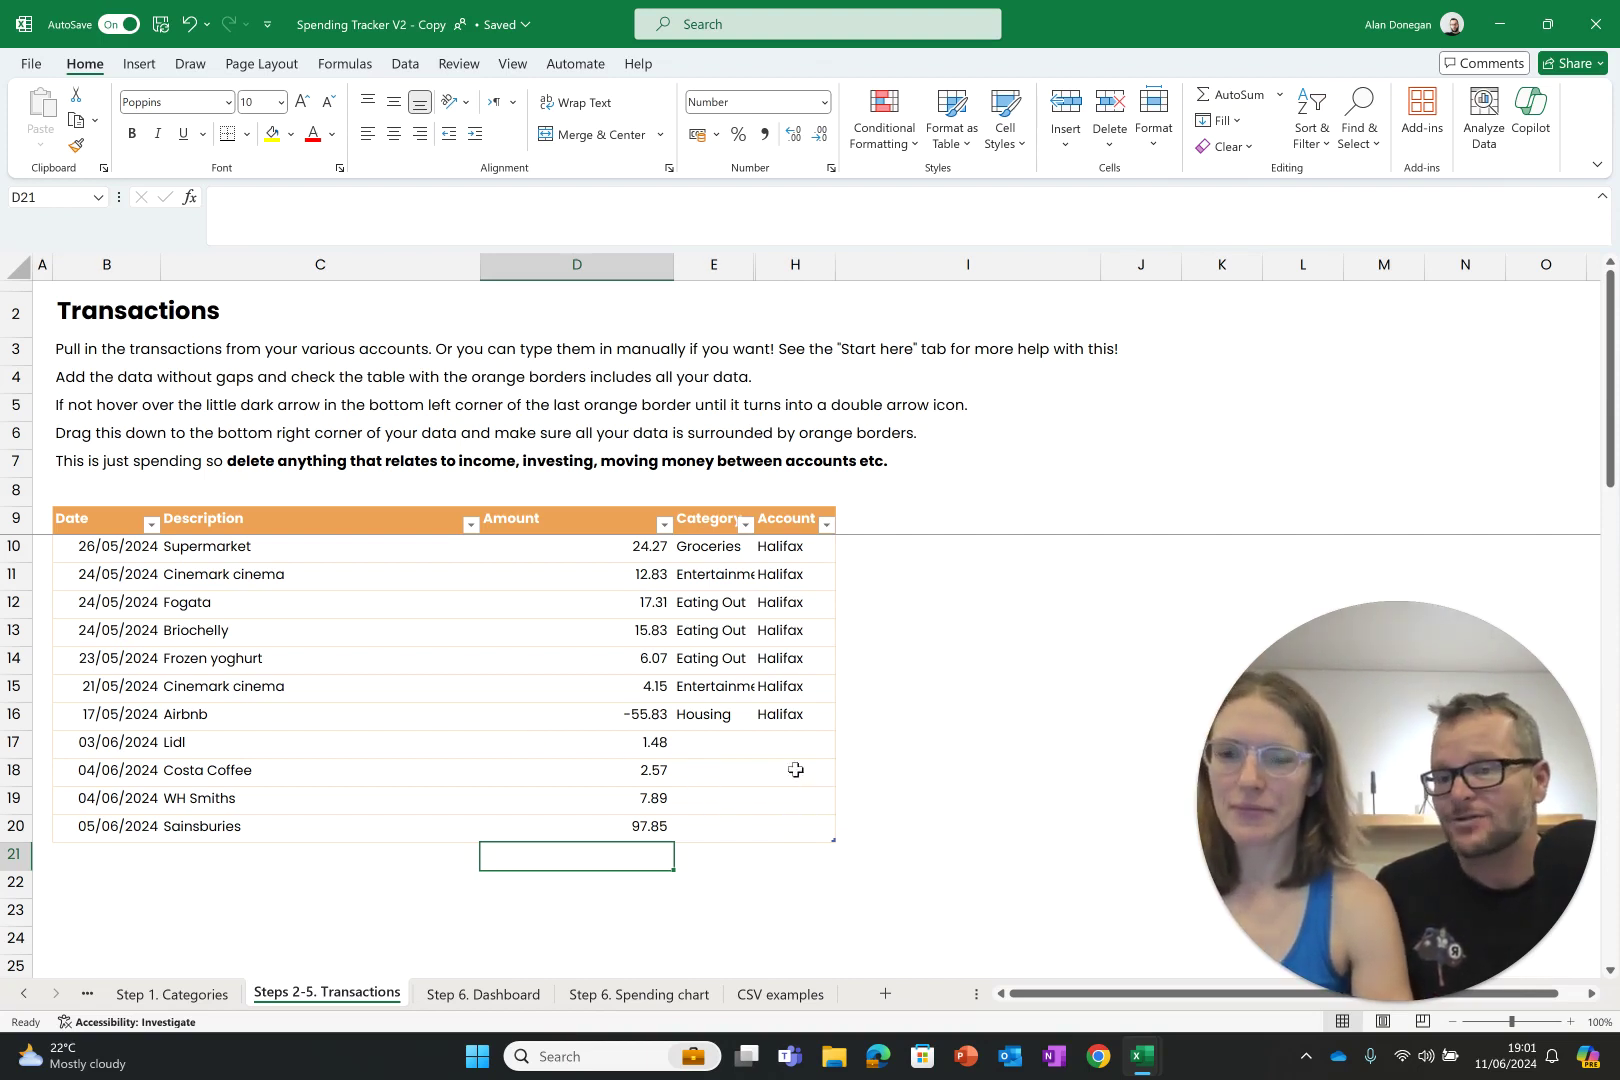
Categorise Lidl as Groceries and Costa Coffee as Eating Out using AutoComplete.
left_click(721, 745)
type("Gro")
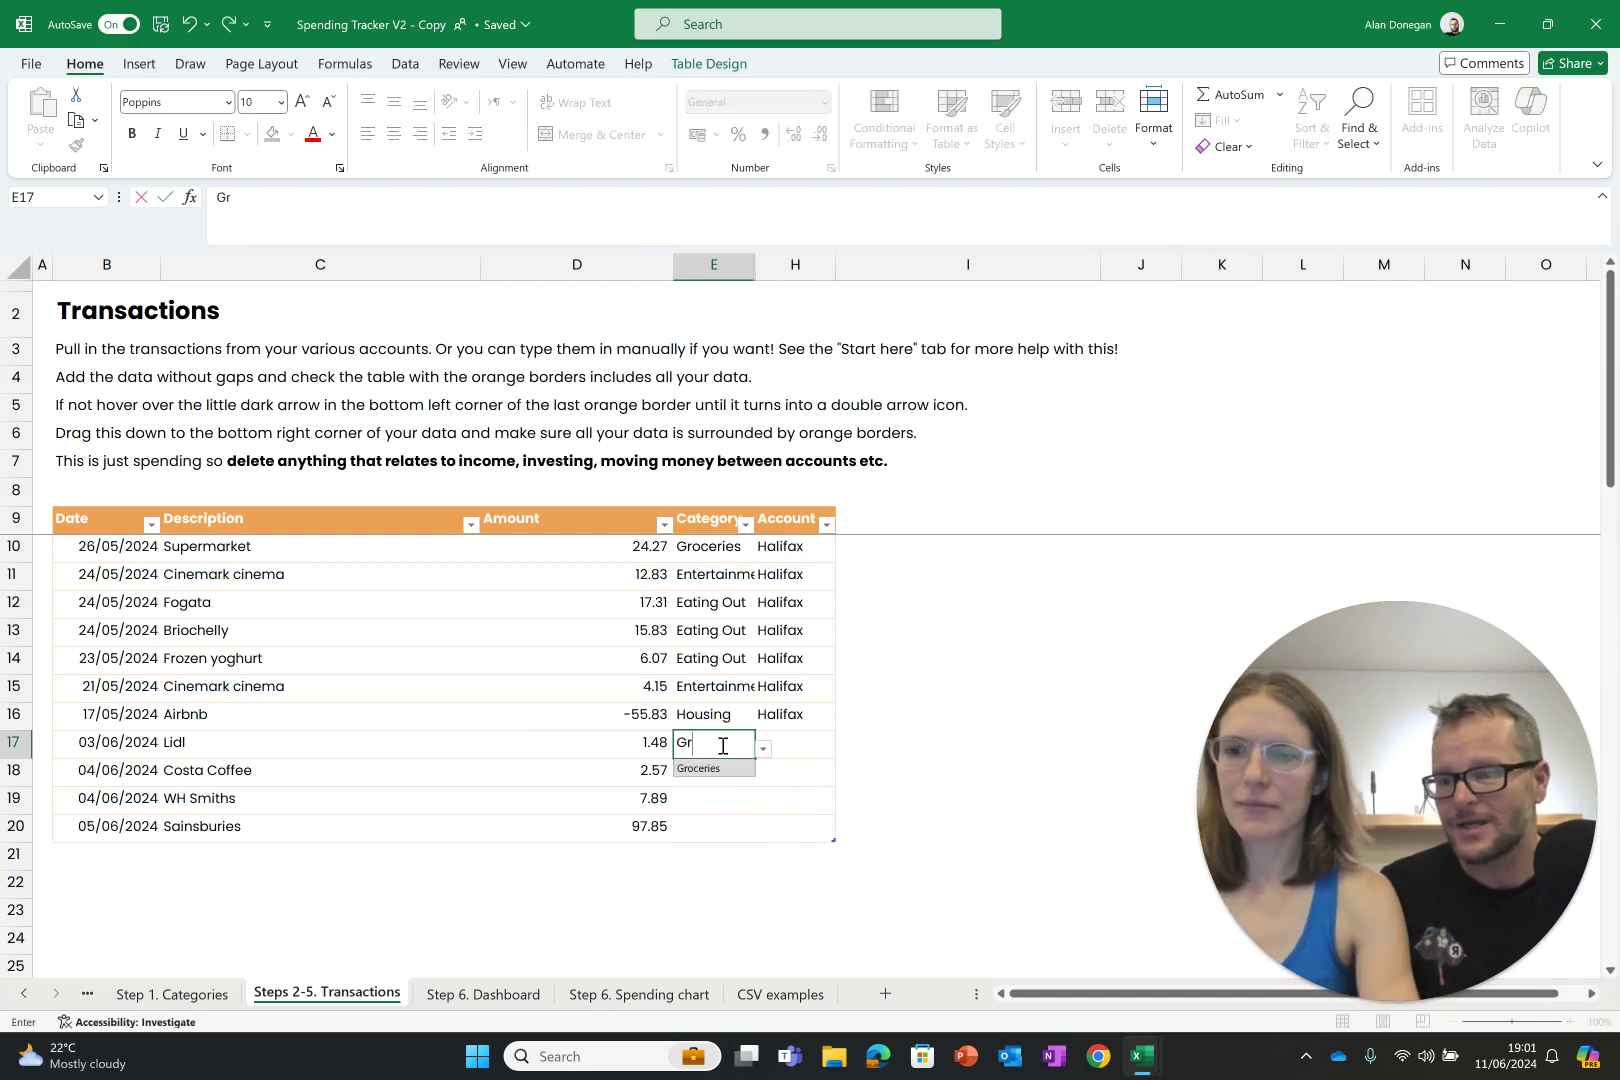
left_click(698, 768)
left_click(698, 781)
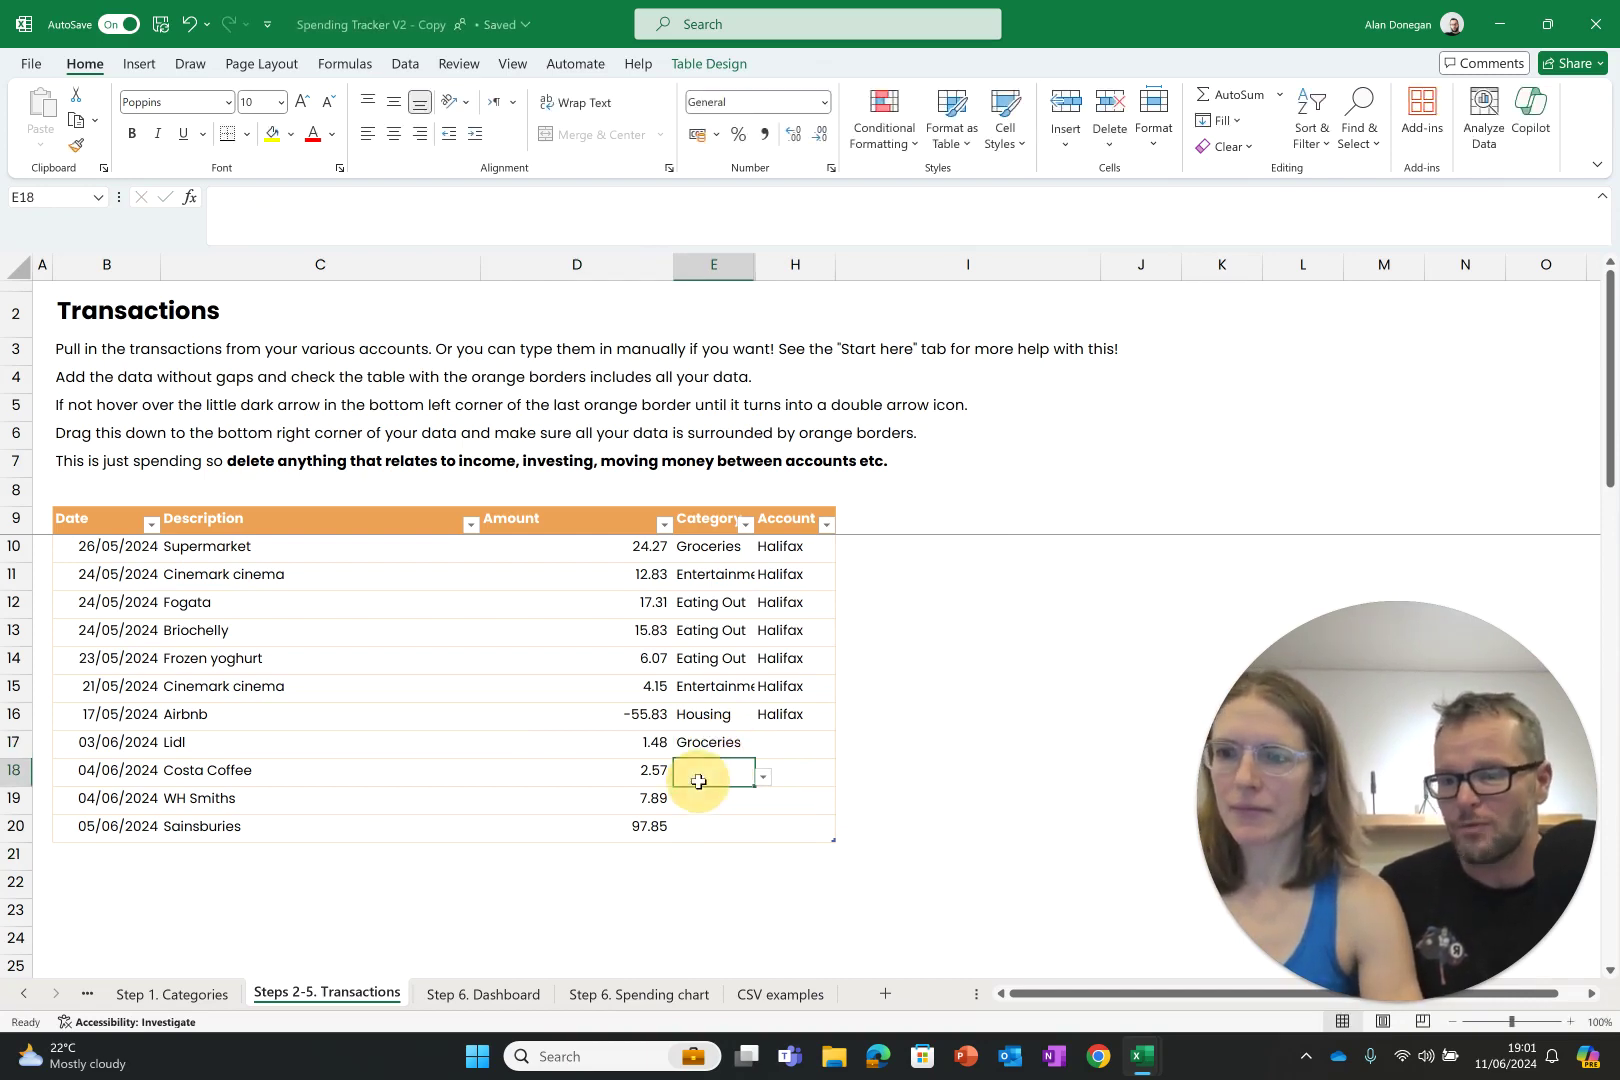
type("Ea")
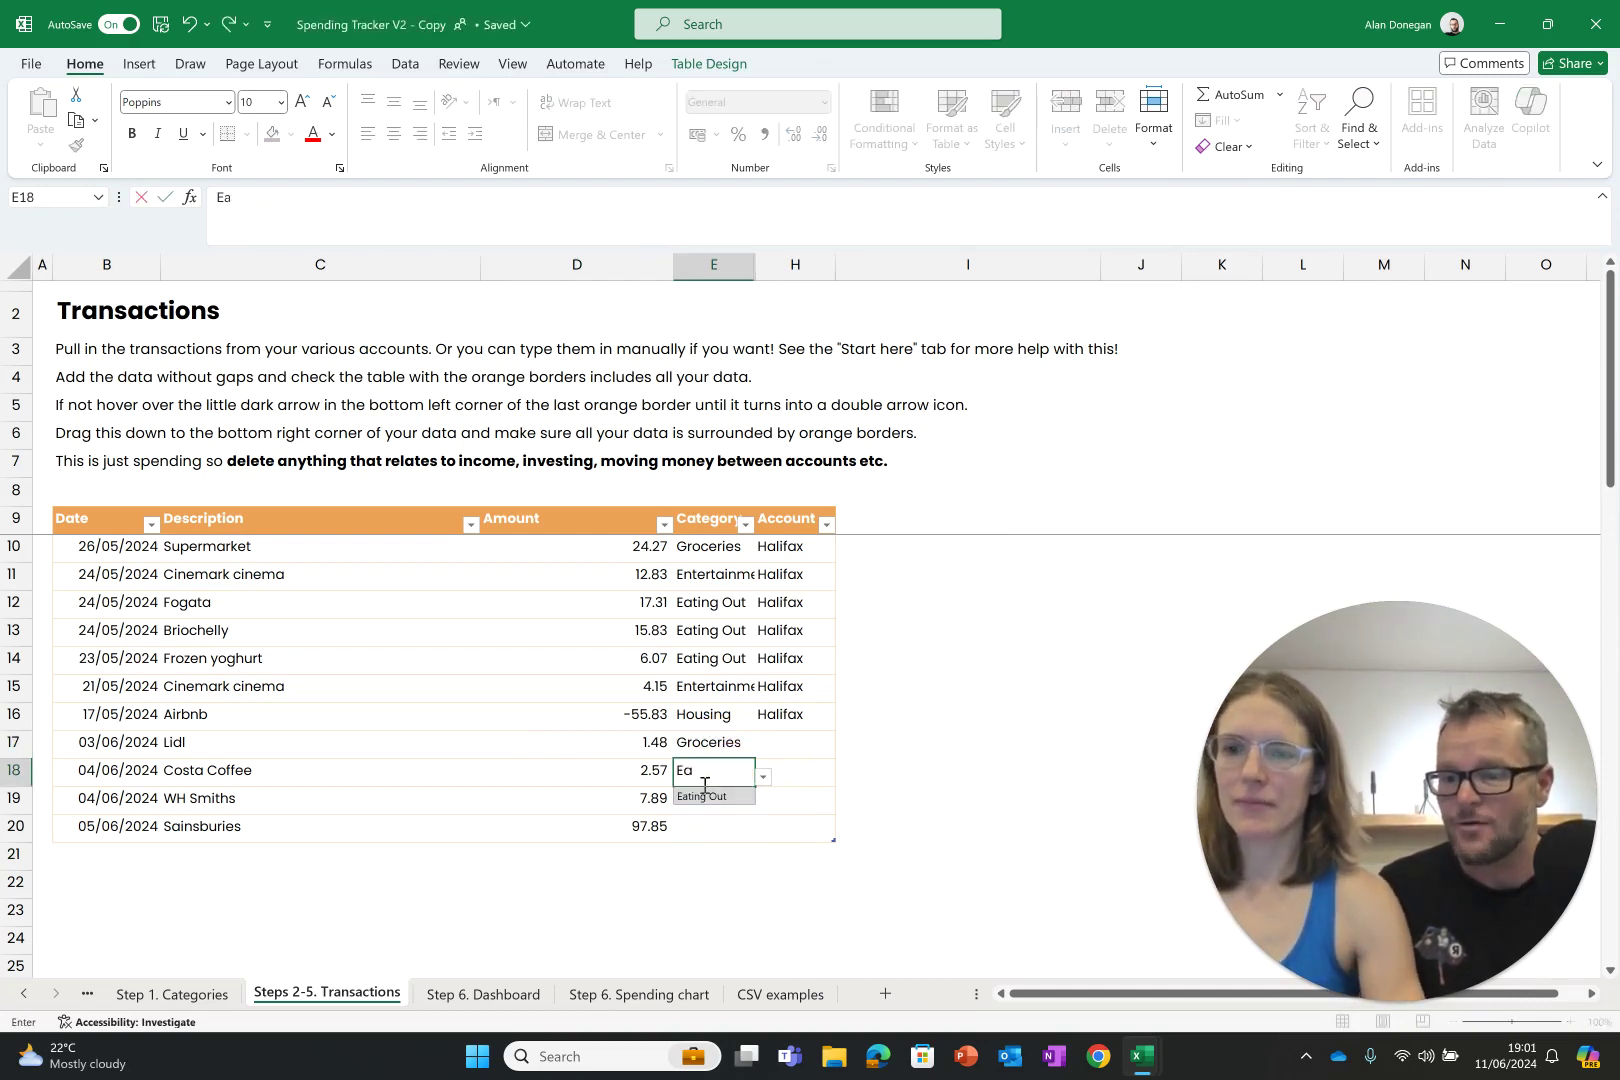
left_click(705, 786)
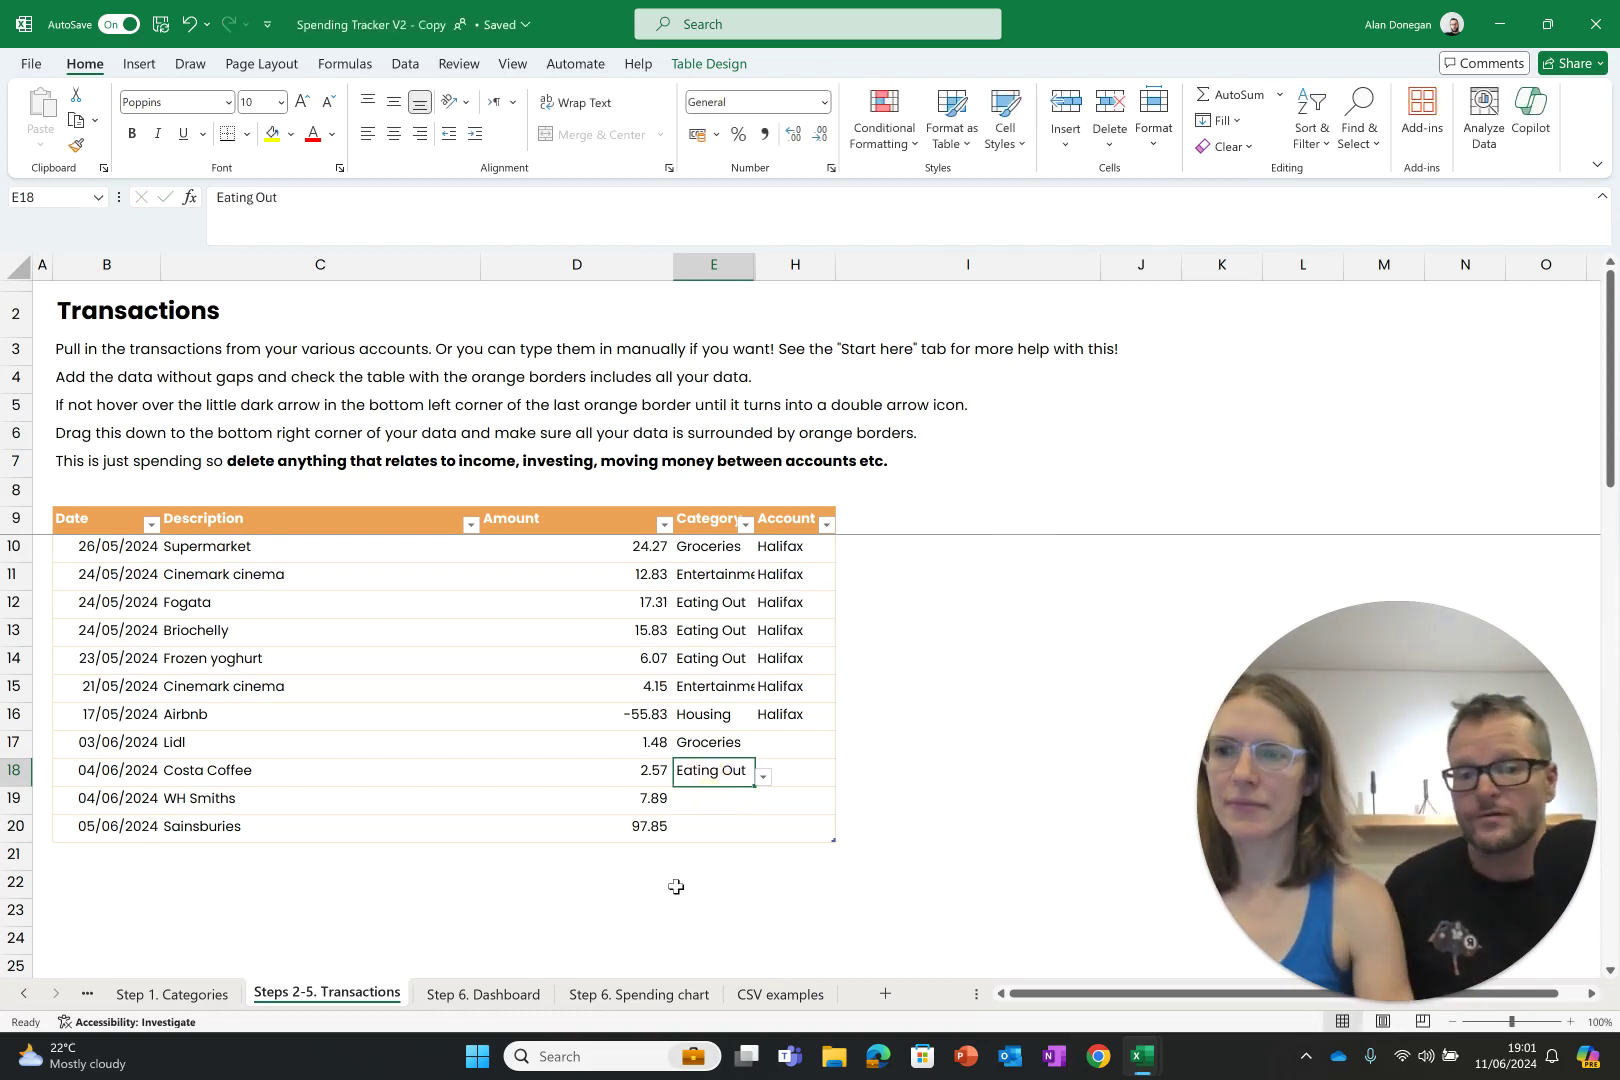
Enter Monzo as the account for the Lidl, Costa Coffee, WH Smiths and Sainsburies rows.
left_click(802, 743)
type("Monzo")
key("Return")
left_click(802, 743)
key("ctrl+c")
key("Down")
key("ctrl+v")
key("Down")
key("ctrl+v")
key("Down")
key("ctrl+v")
key("Left")
key("Left")
left_click(640, 880)
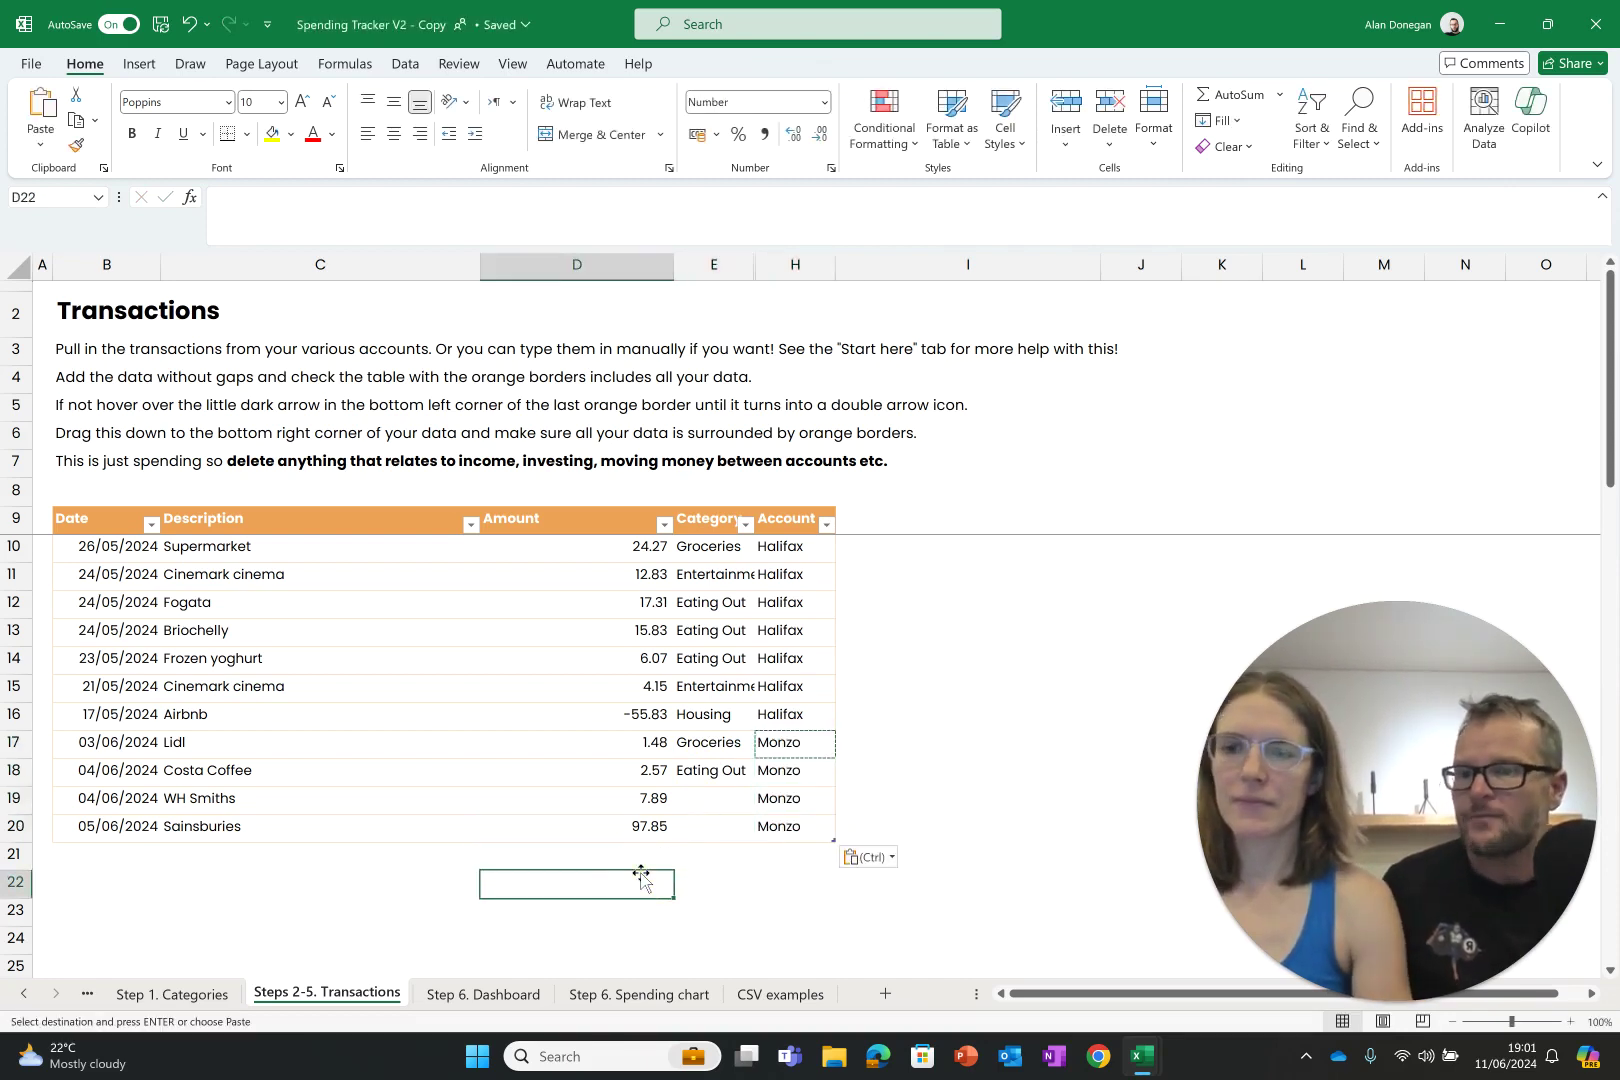
Review the columns of the American Express Excel statement, ending on the American Express Data workbook.
key("alt+Tab")
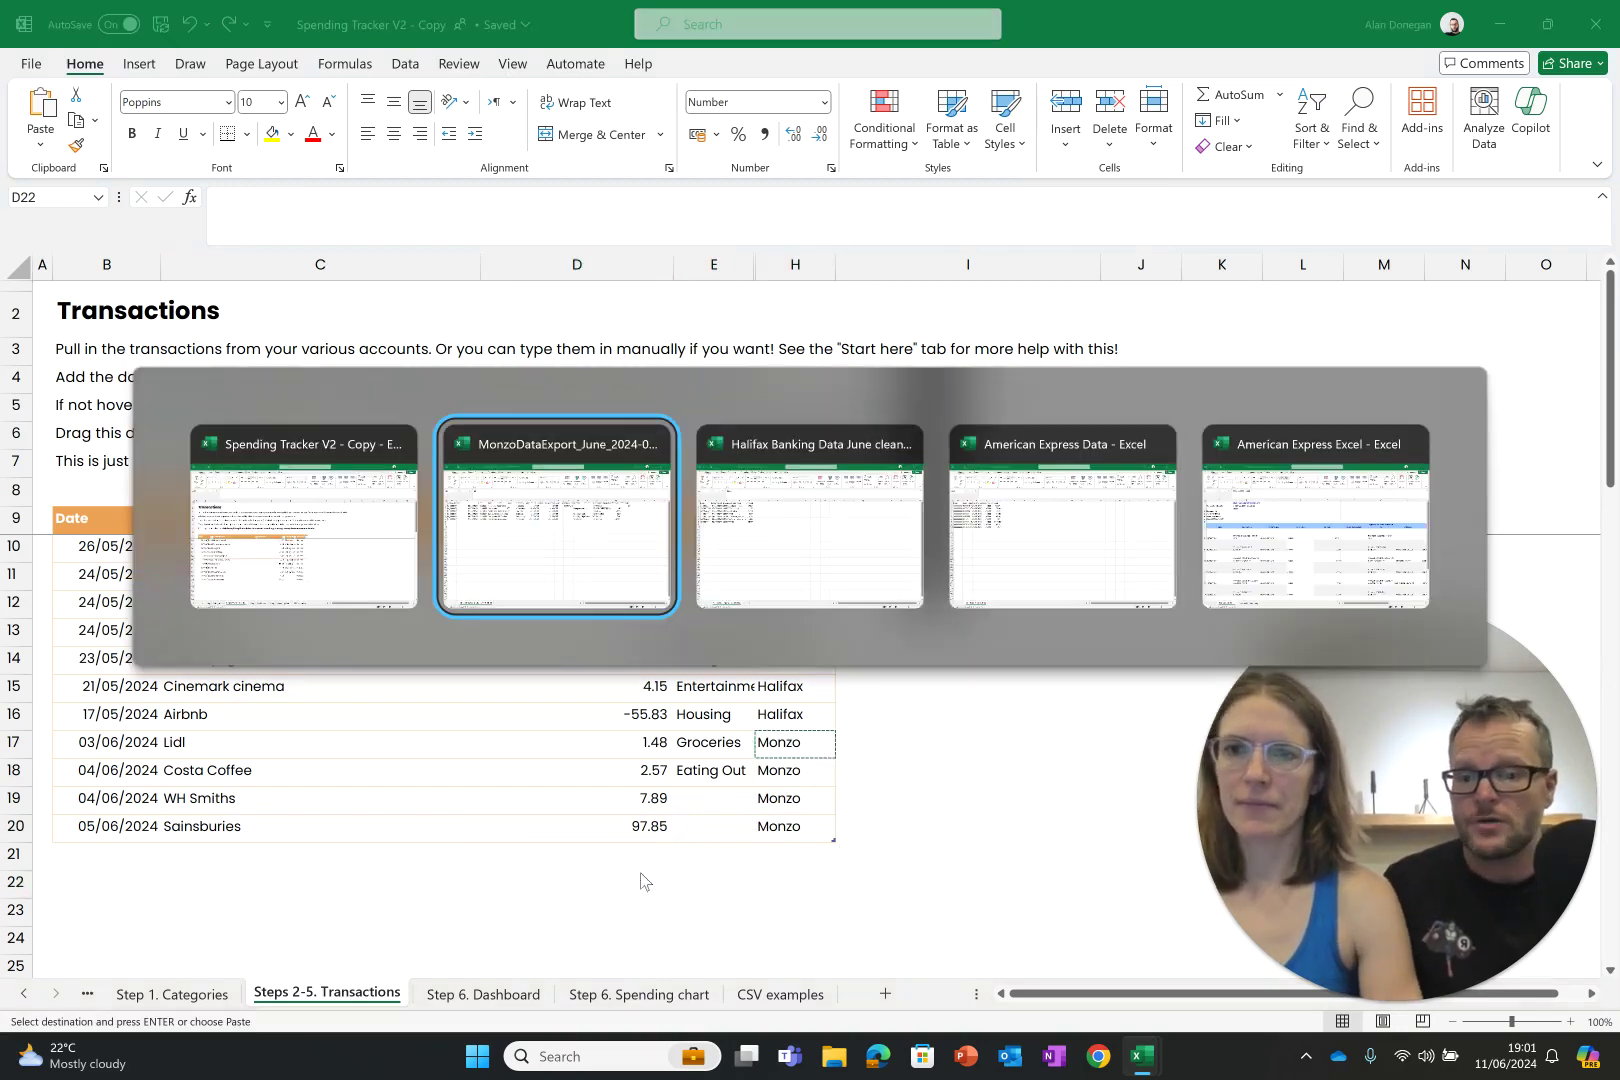
key("alt+Tab")
key("alt+Tab")
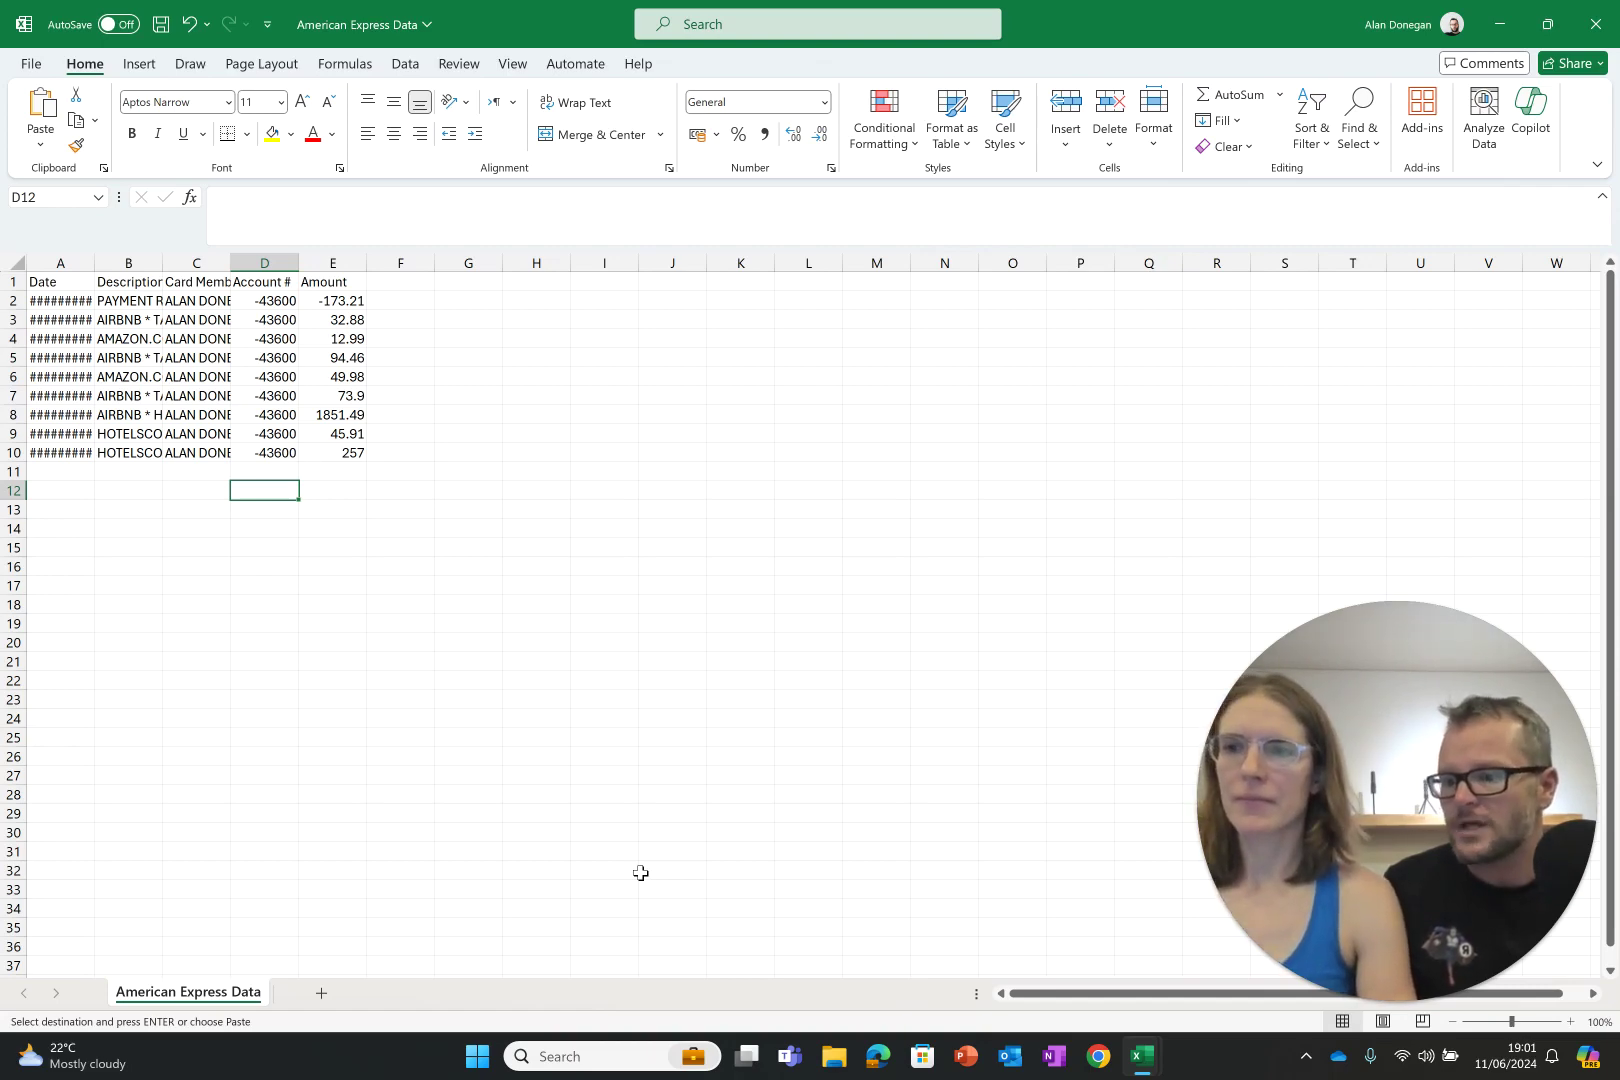
key("alt+Tab")
key("Tab")
key("Tab")
key("Tab")
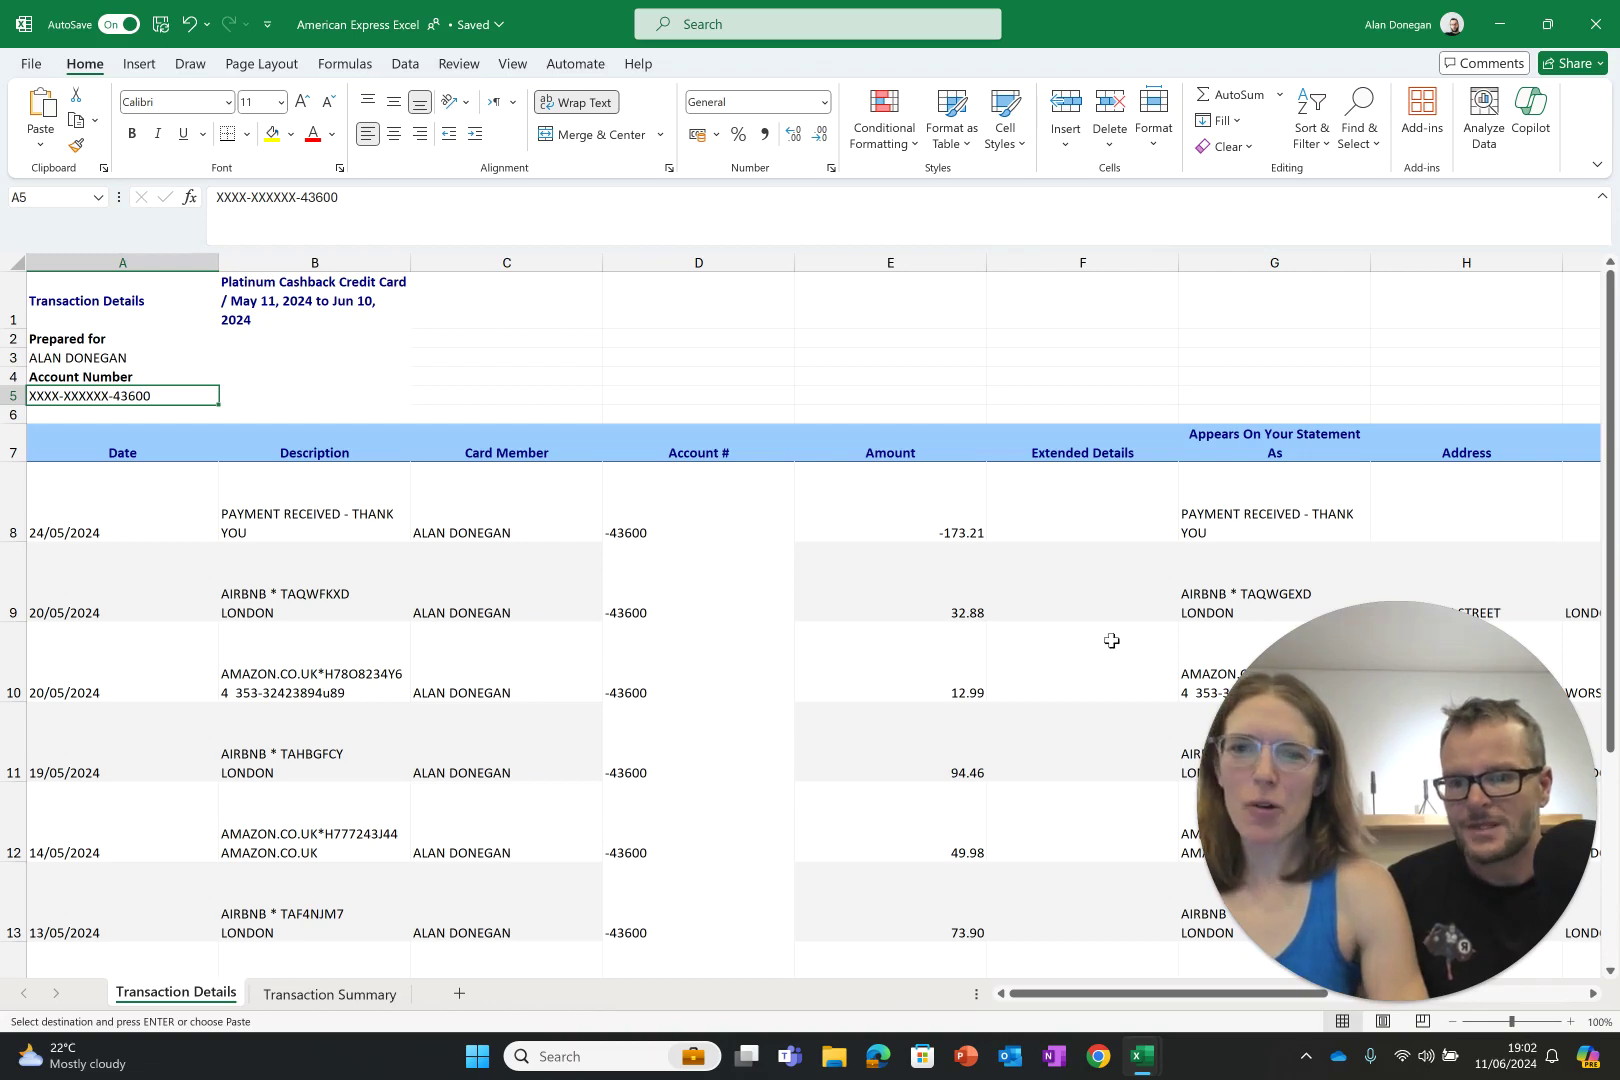
scroll(1111, 640, "right", 2)
scroll(1111, 640, "right", 4)
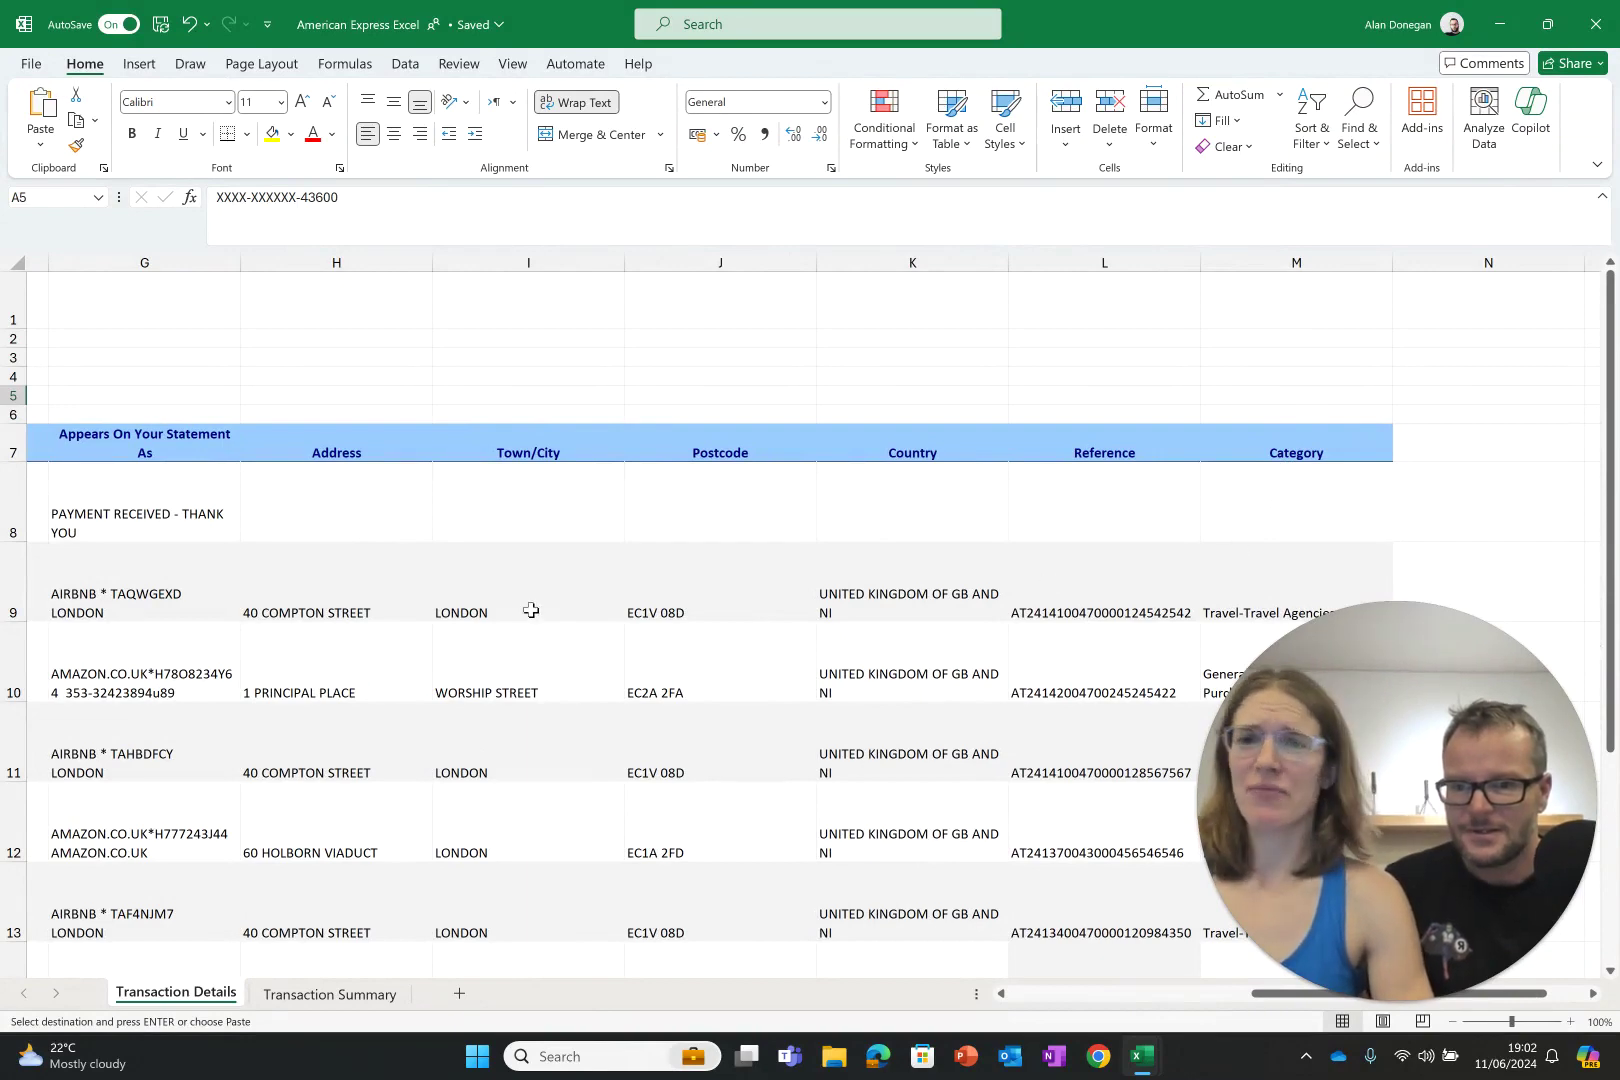
scroll(526, 608, "left", 4)
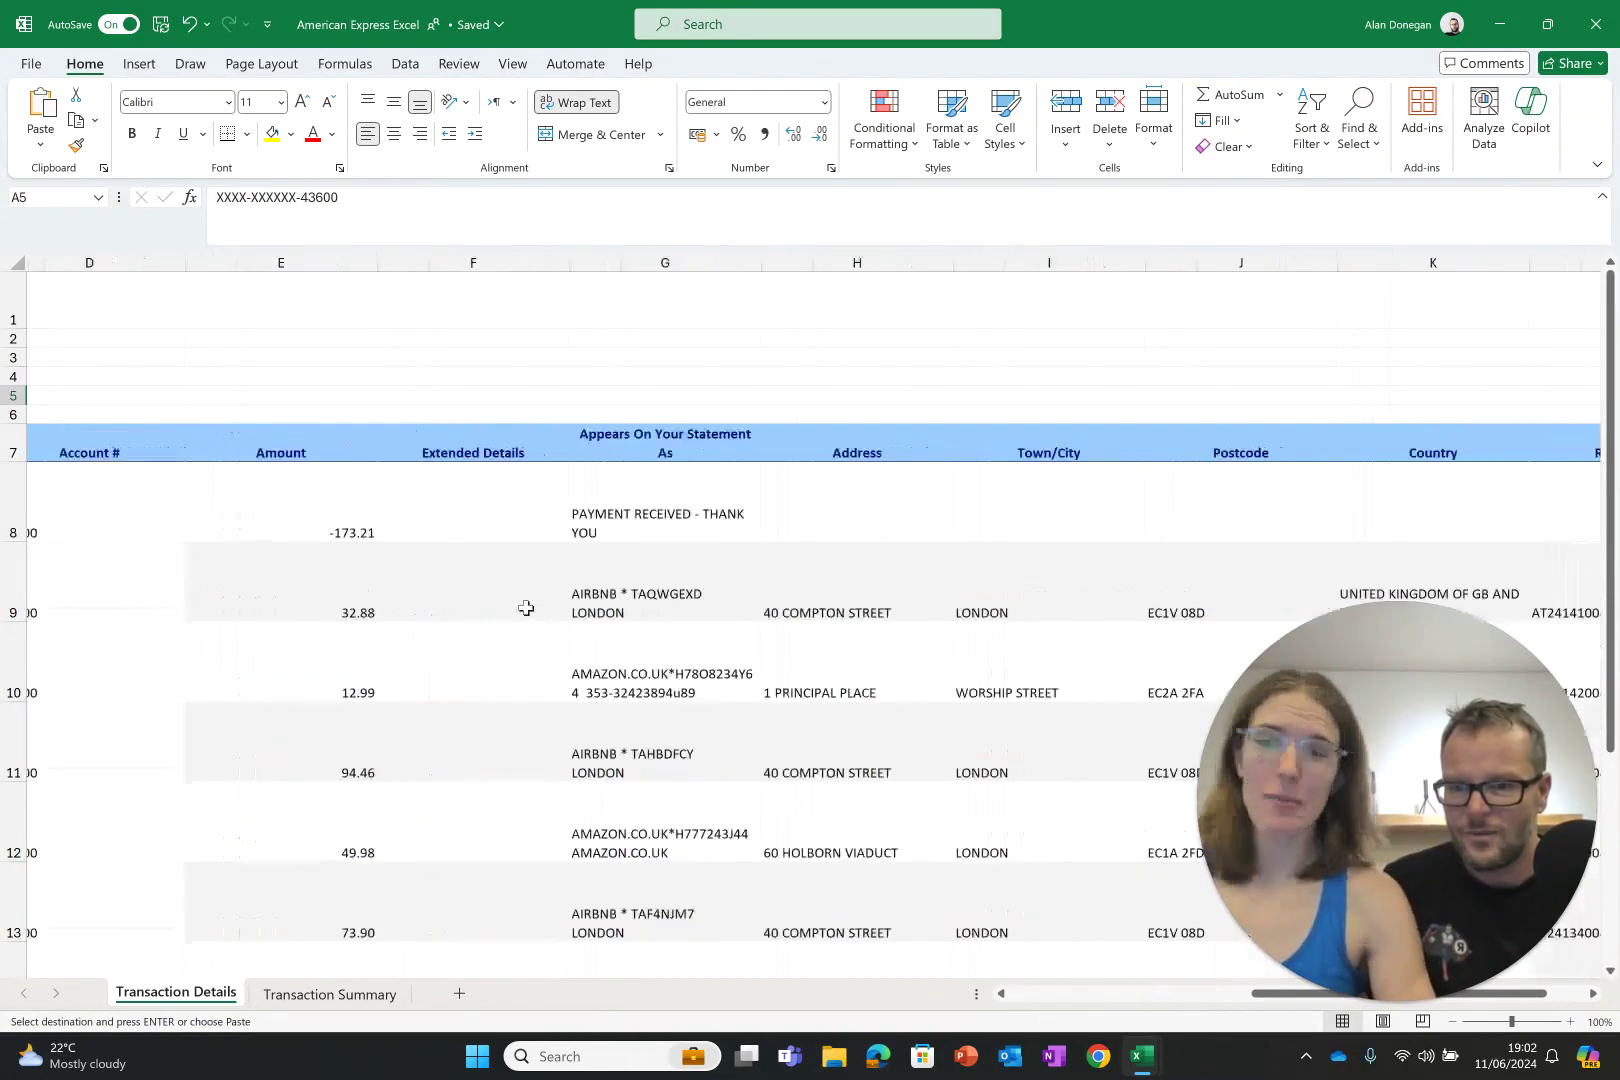
scroll(526, 608, "left", 3)
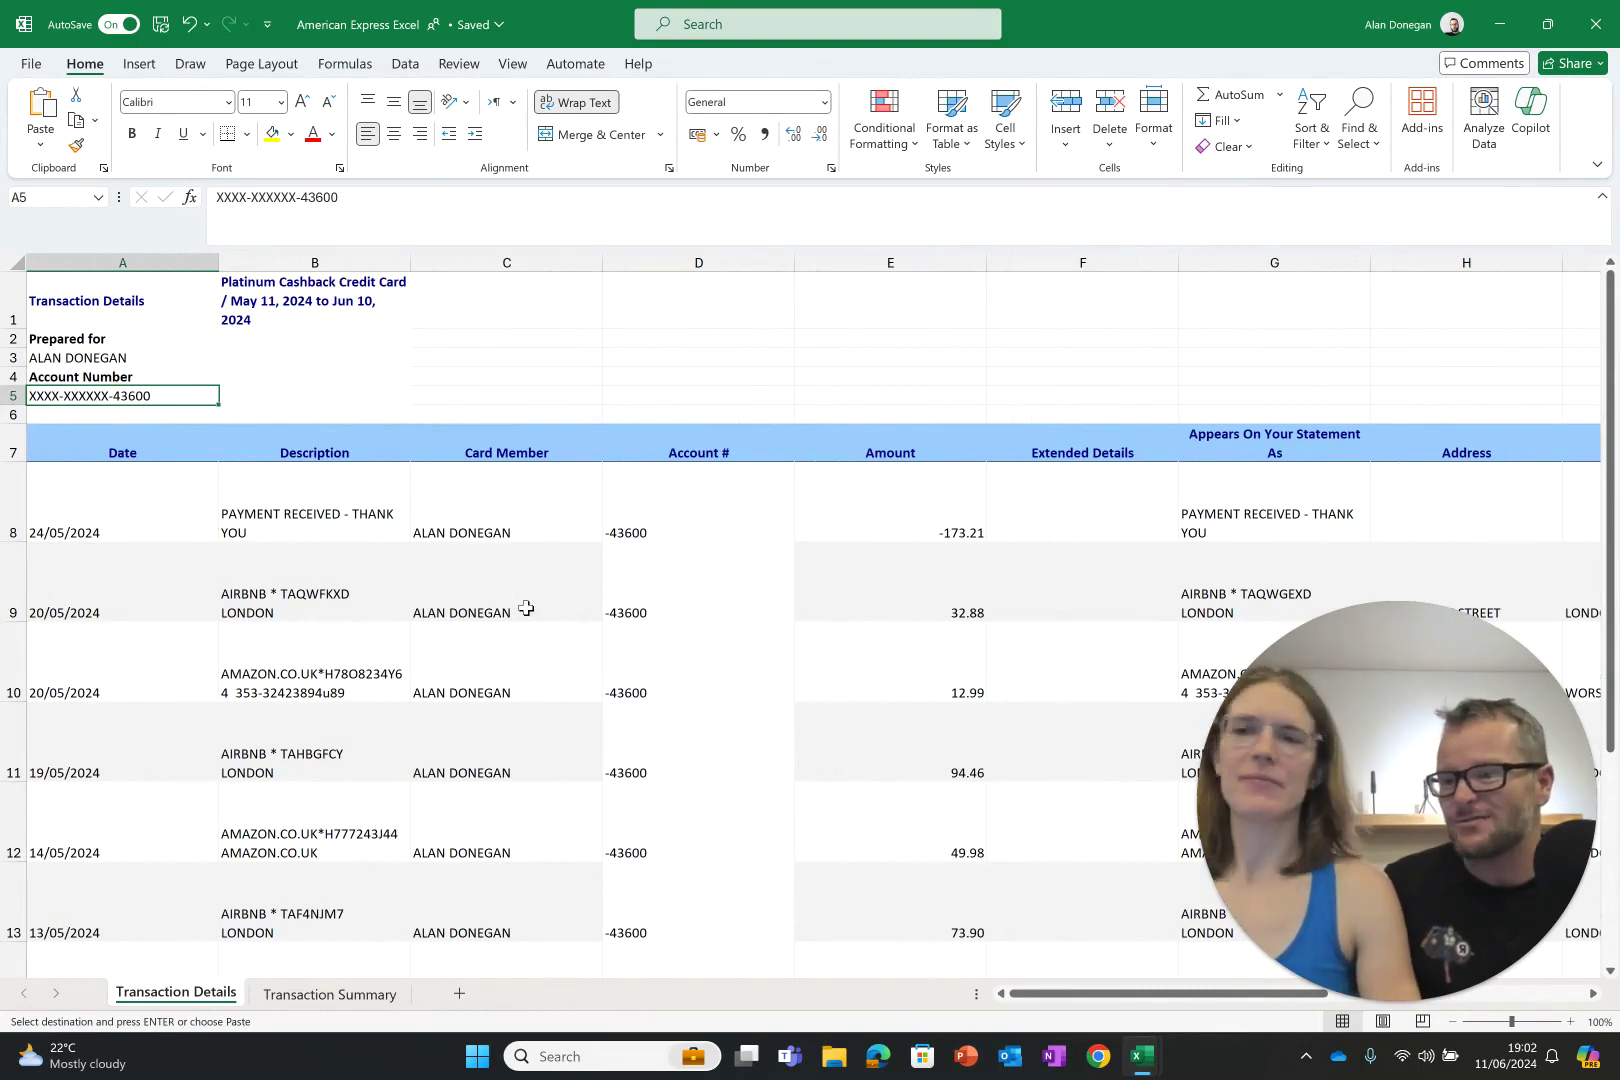
key("alt+Tab")
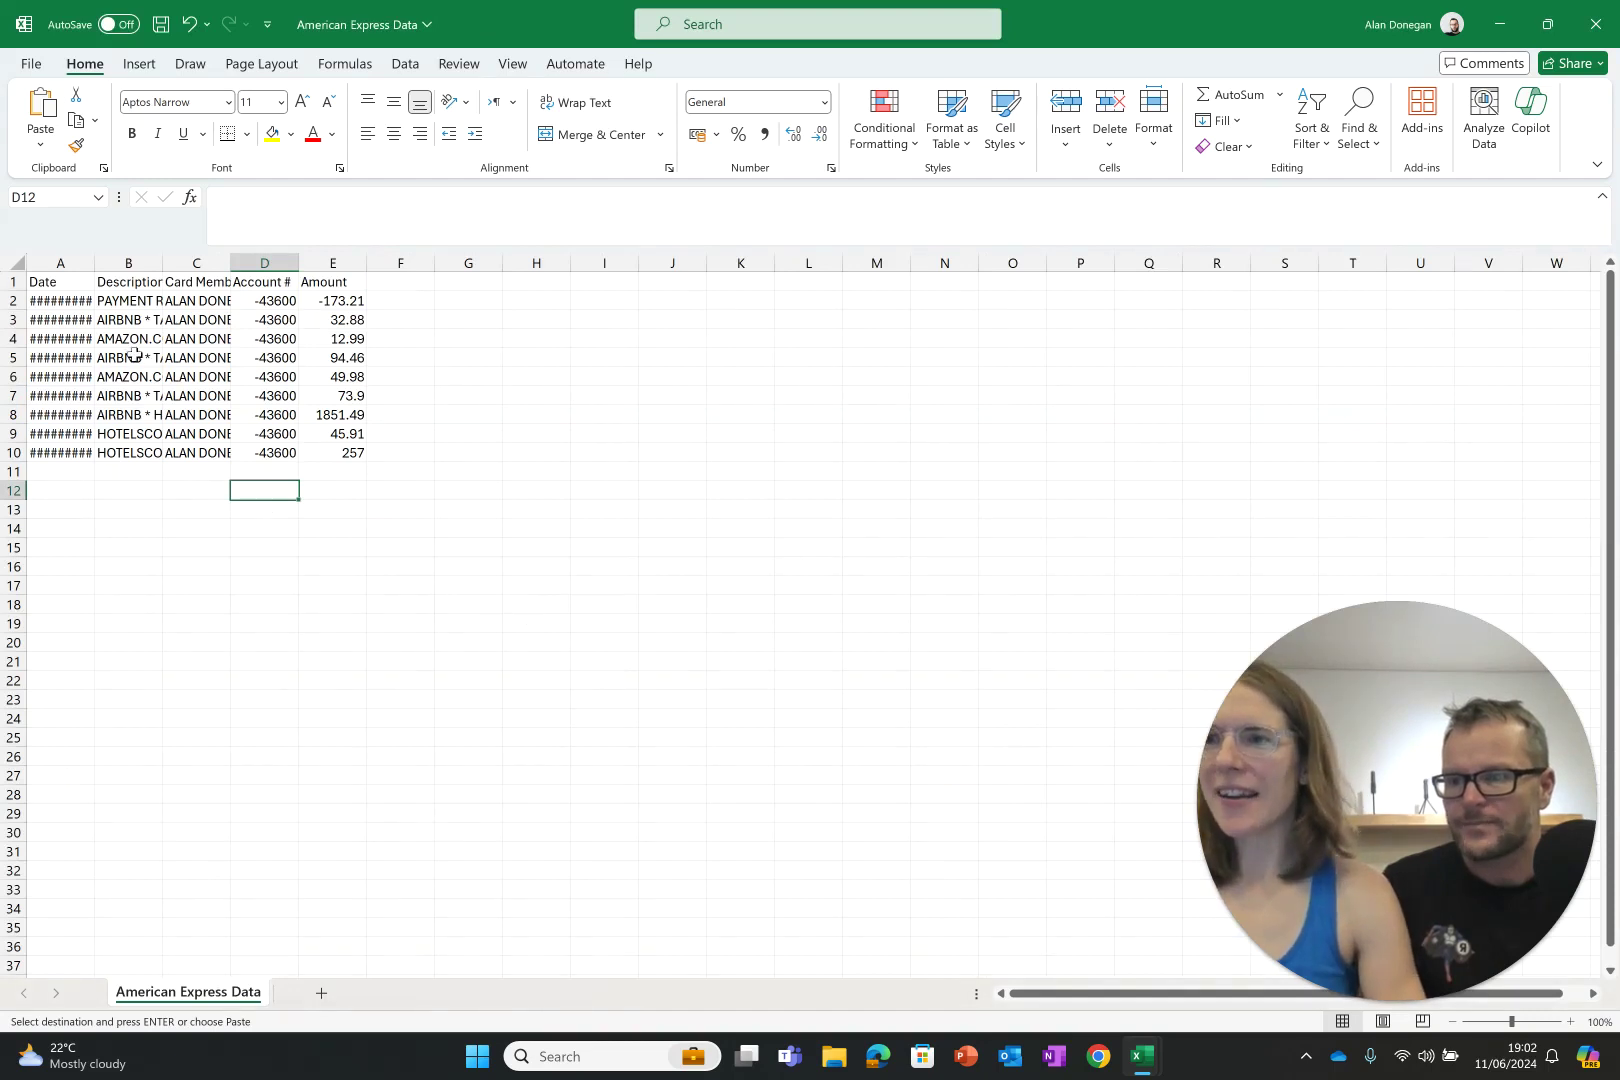
Widen column A for the dates and autofit column B to the full descriptions.
left_click(62, 287)
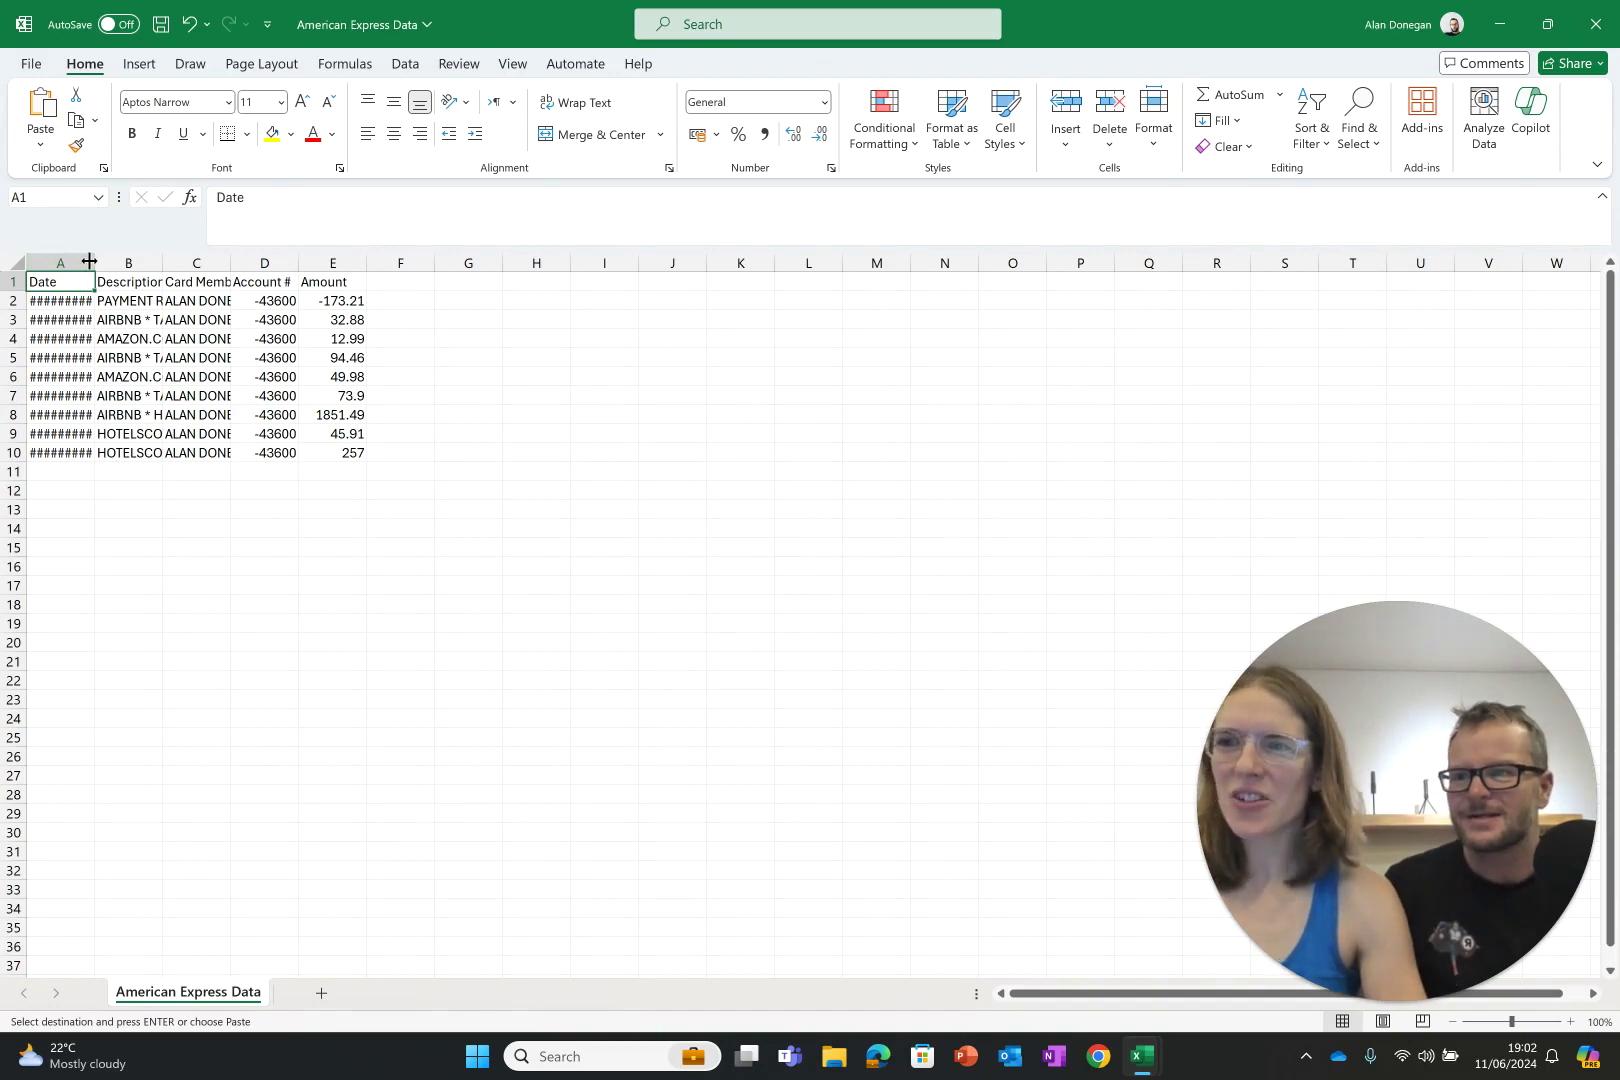
left_click_drag(94, 265, 366, 262)
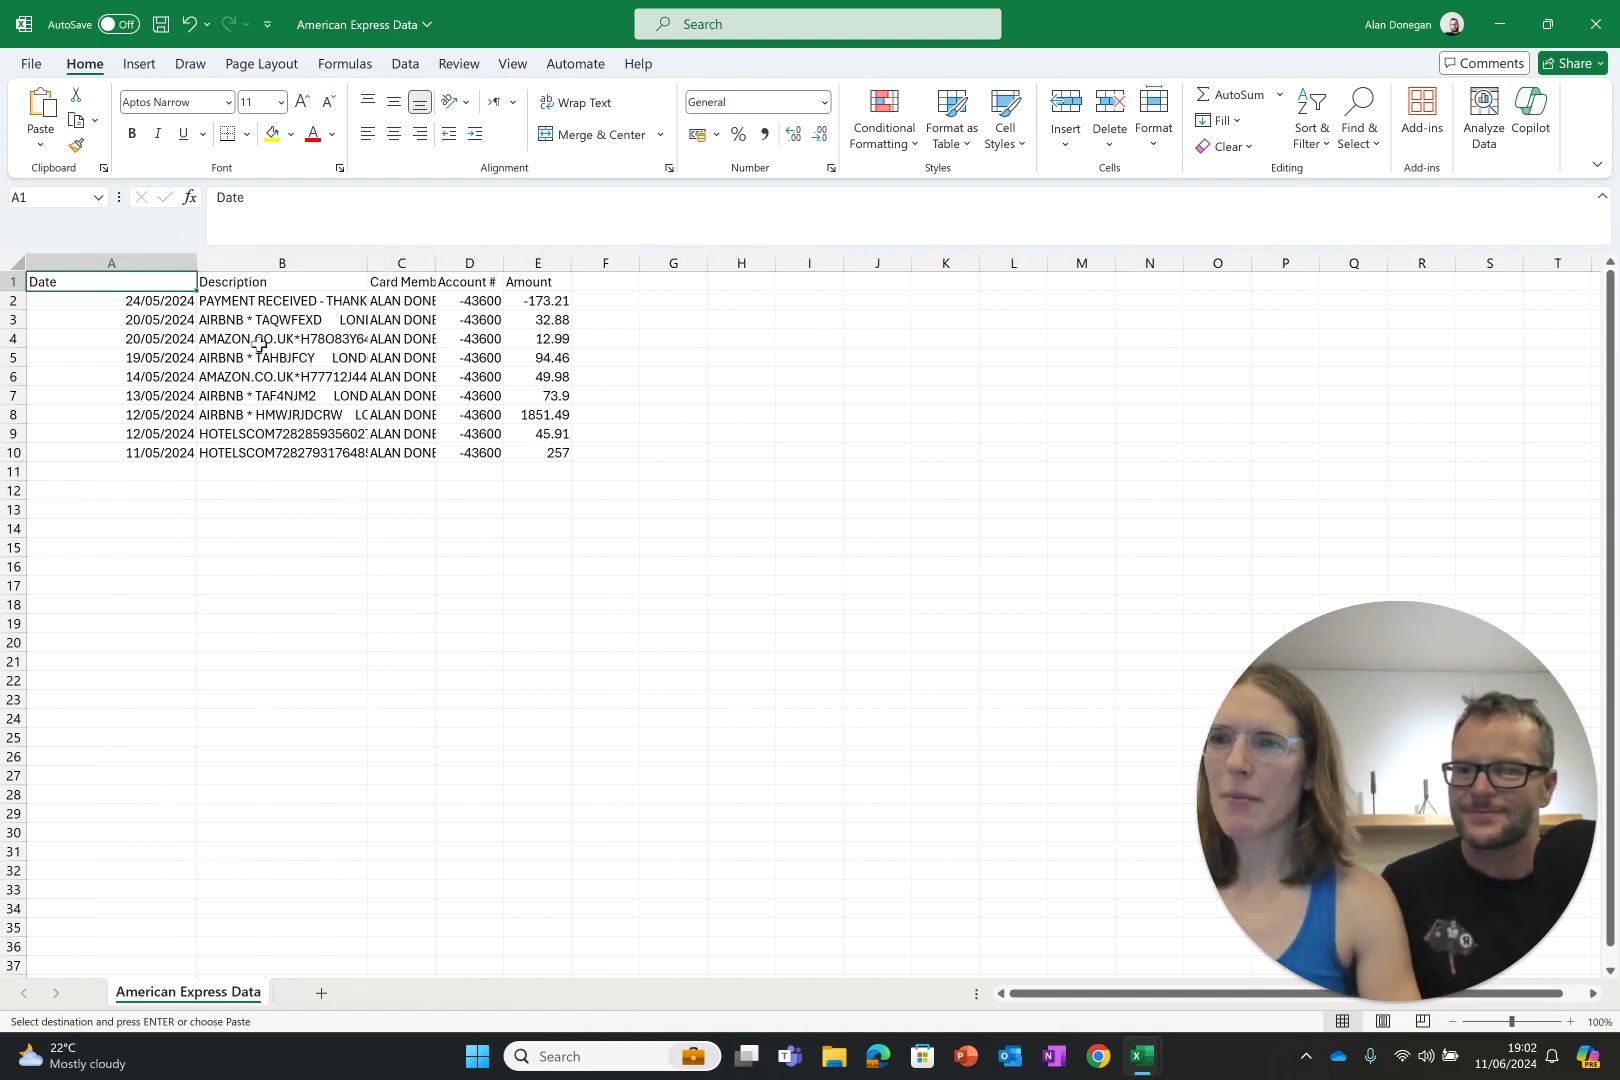
double_click(367, 263)
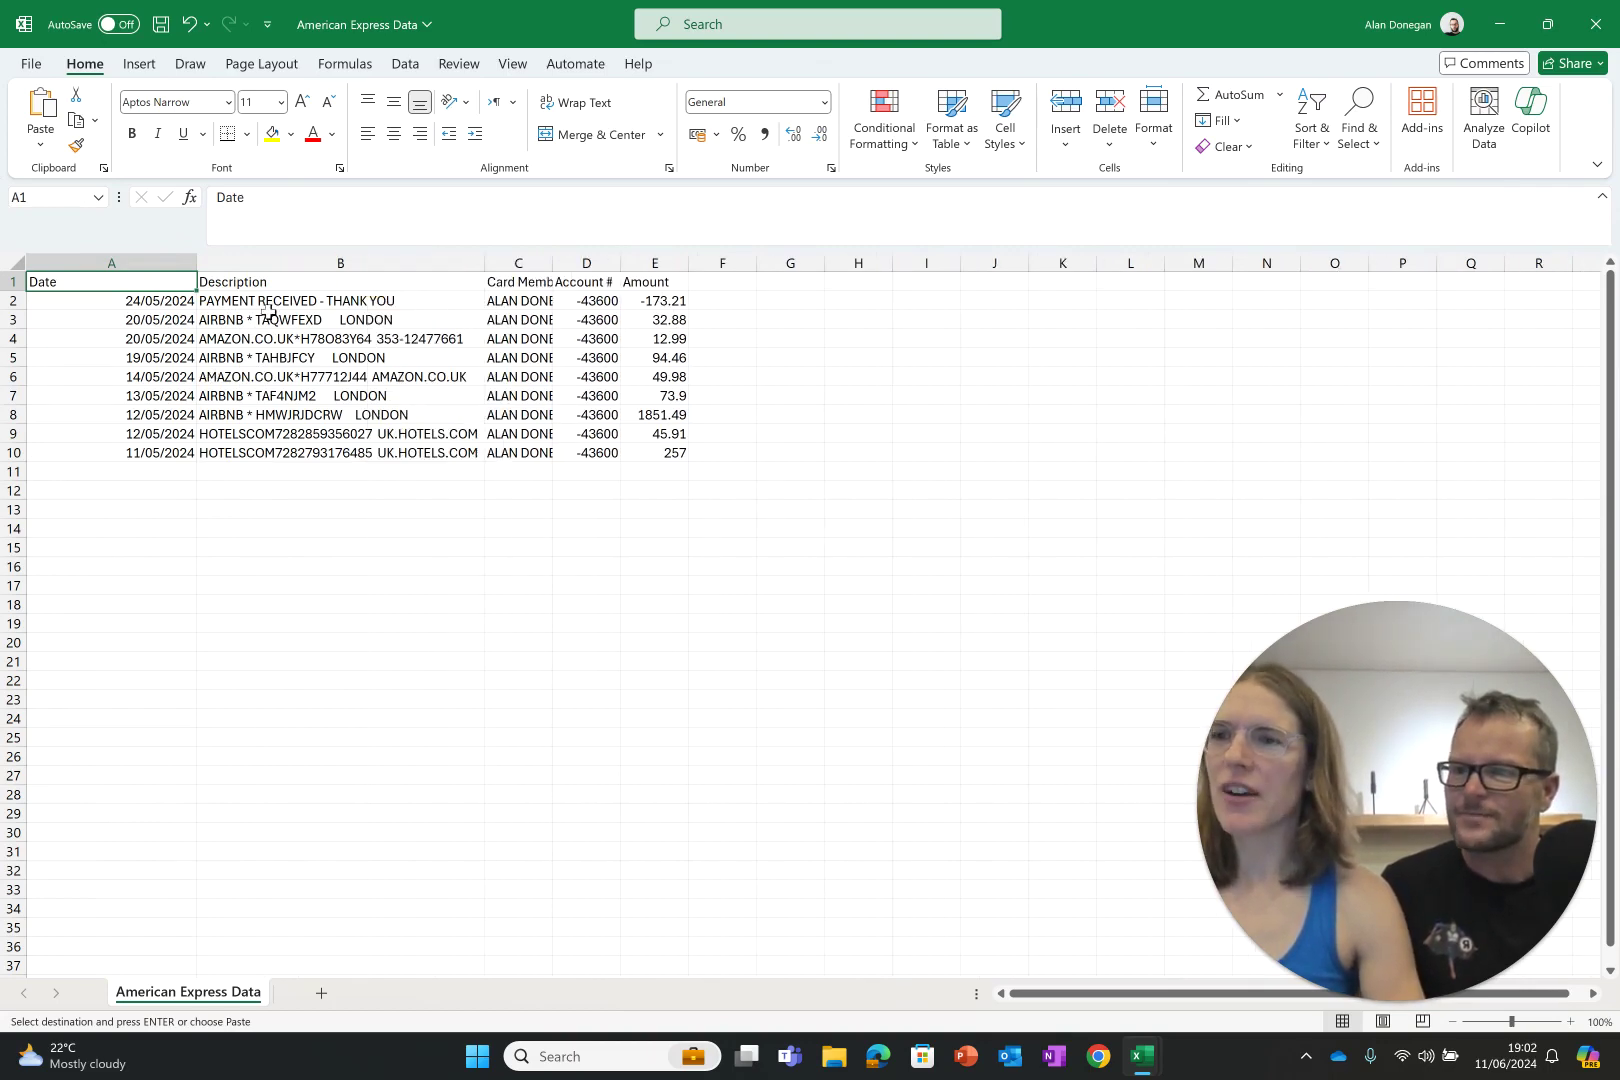
left_click(364, 298)
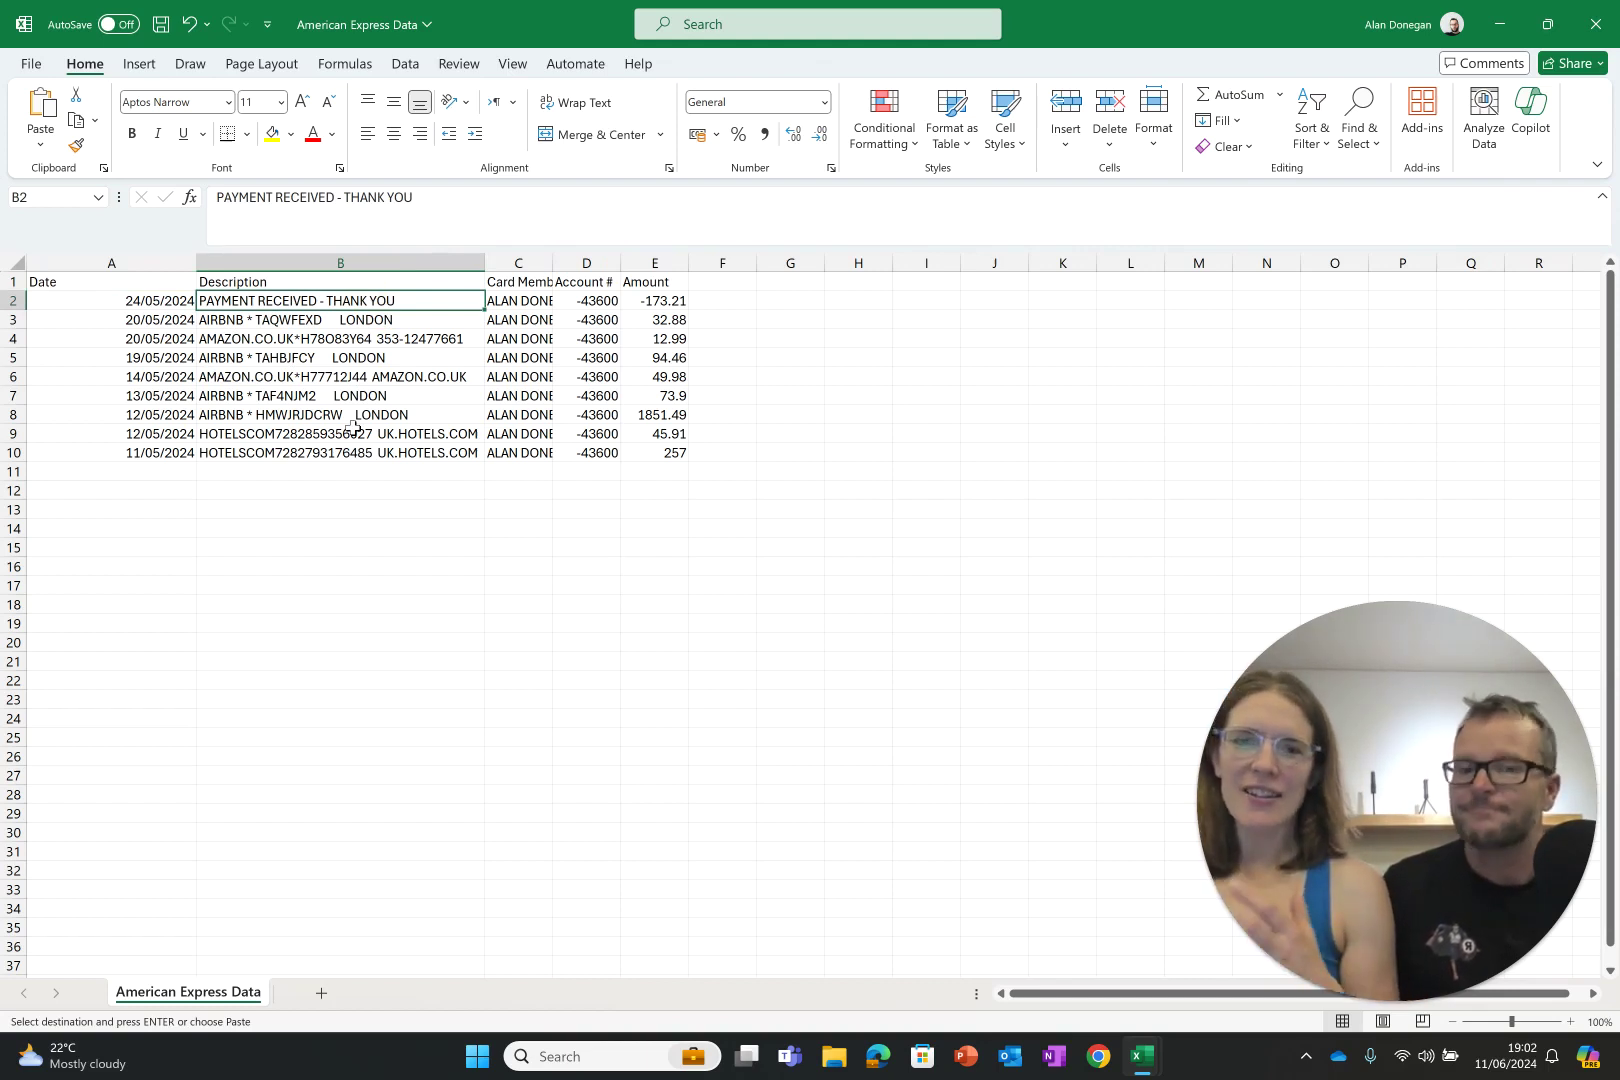
Delete the PAYMENT RECEIVED - THANK YOU row of -173.21.
left_click(12, 300)
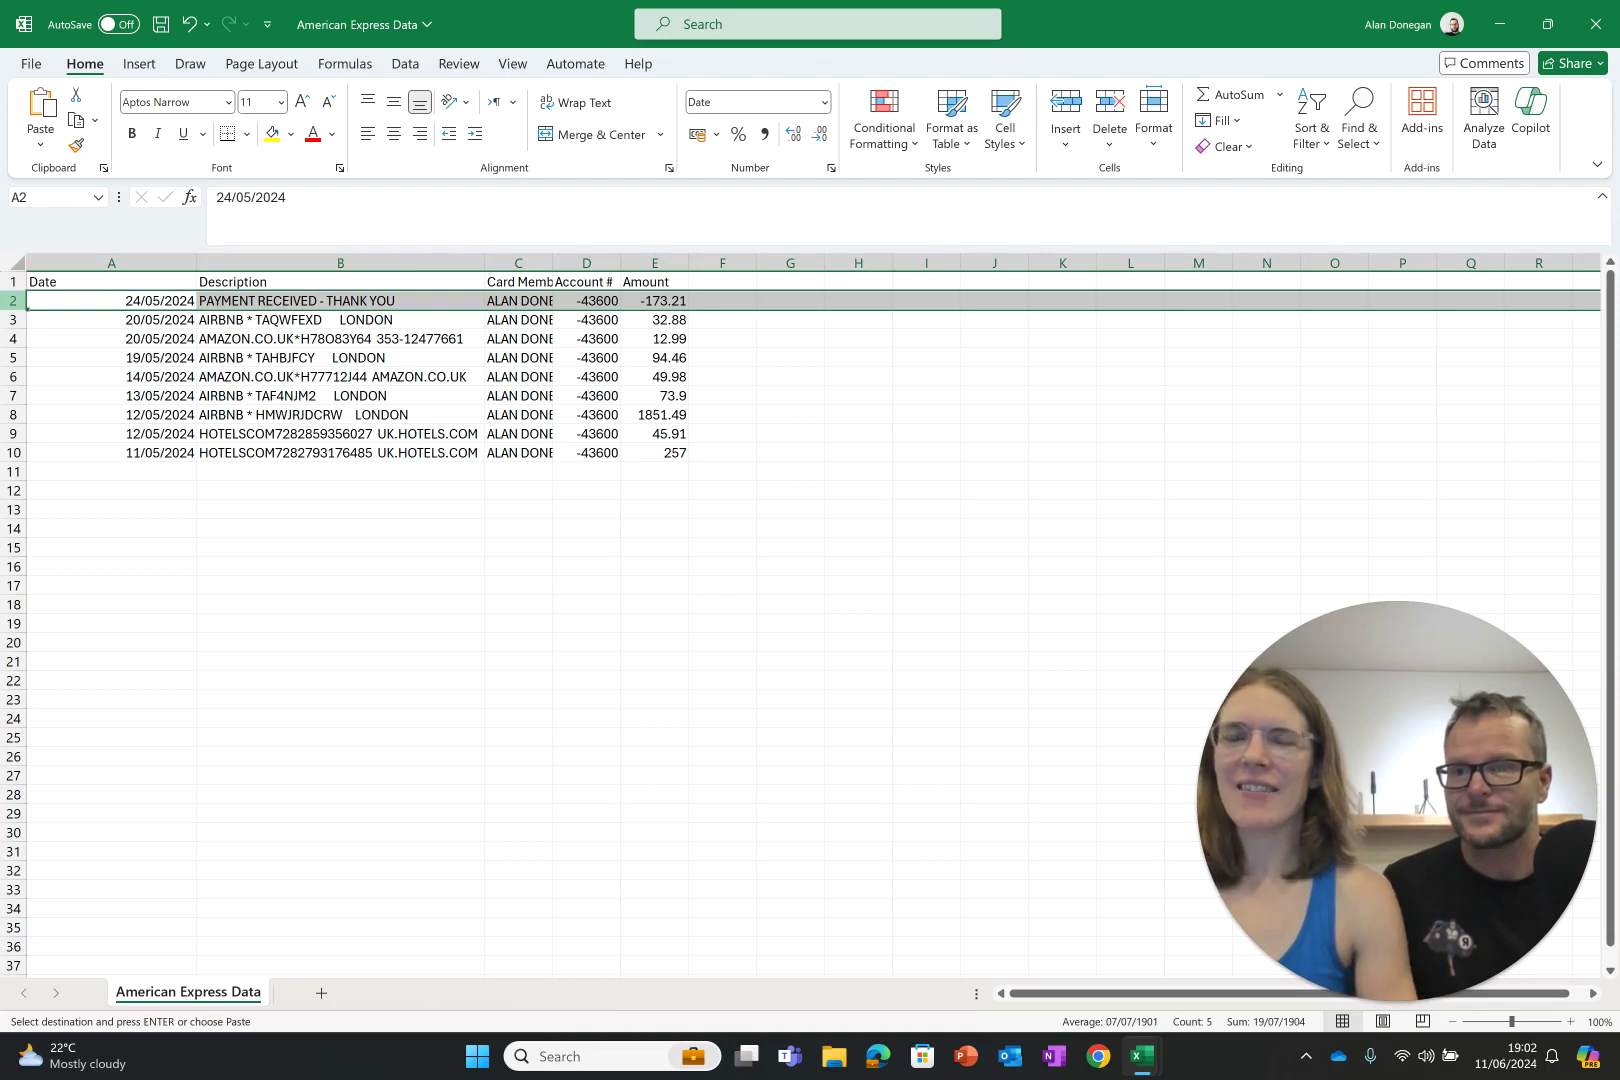
right_click(13, 301)
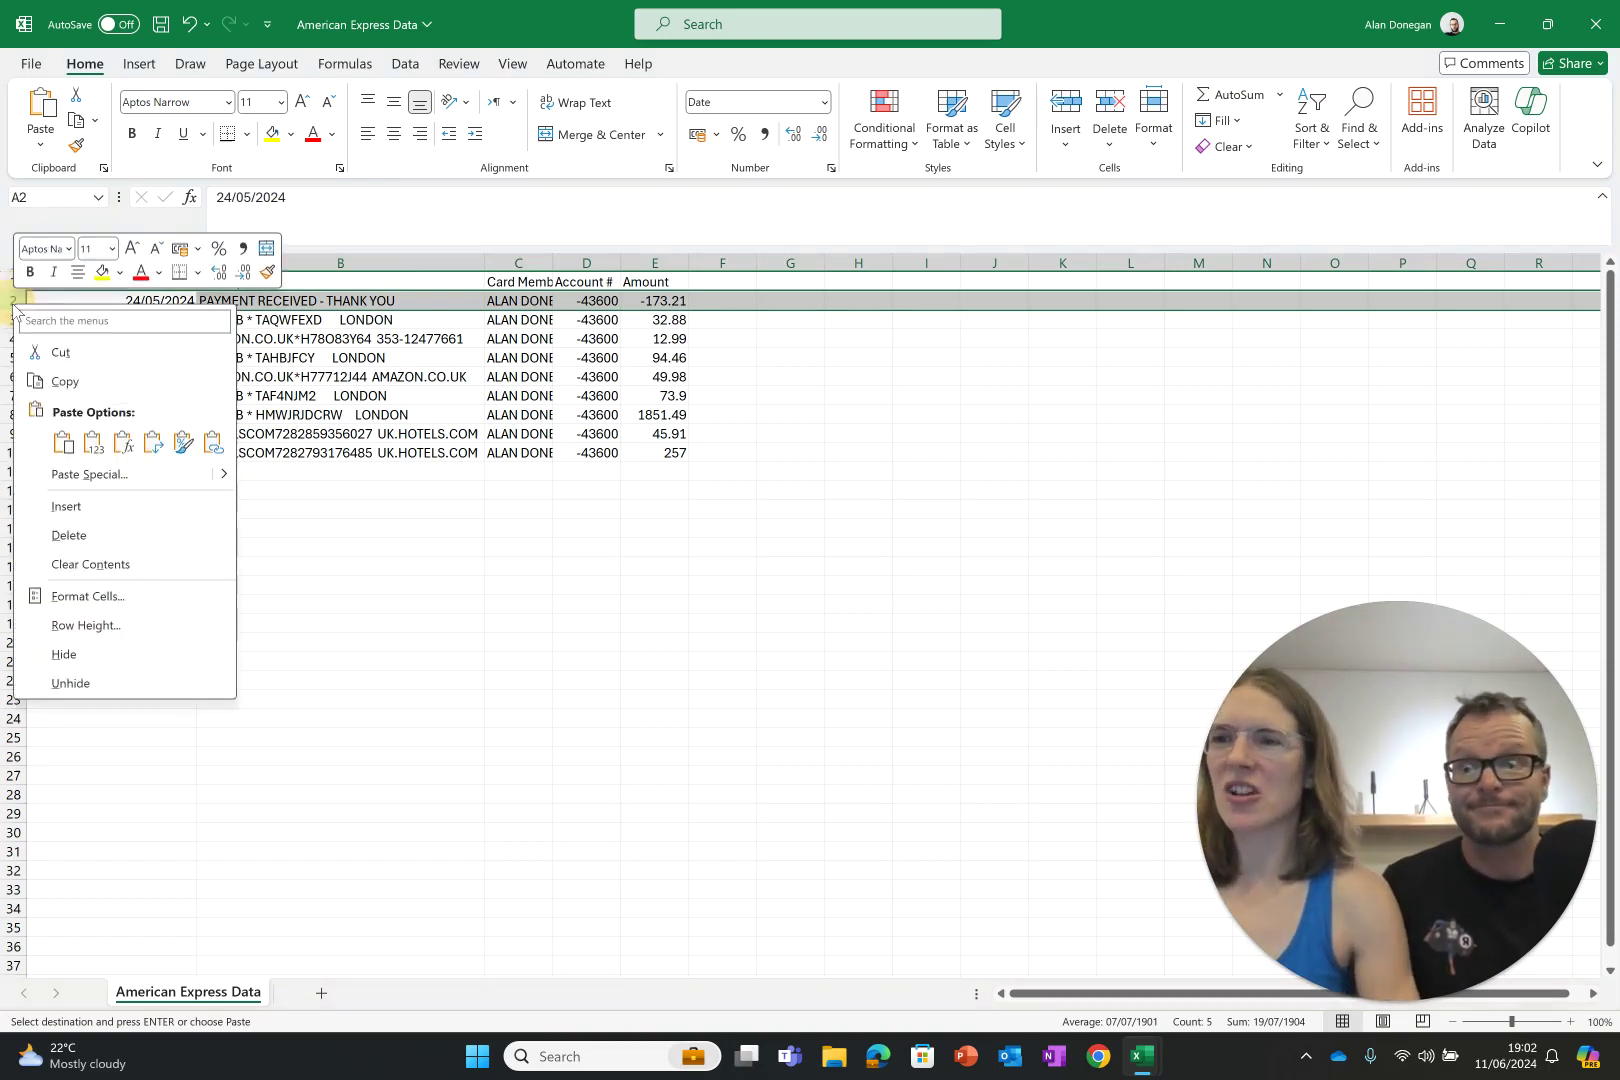
left_click(116, 534)
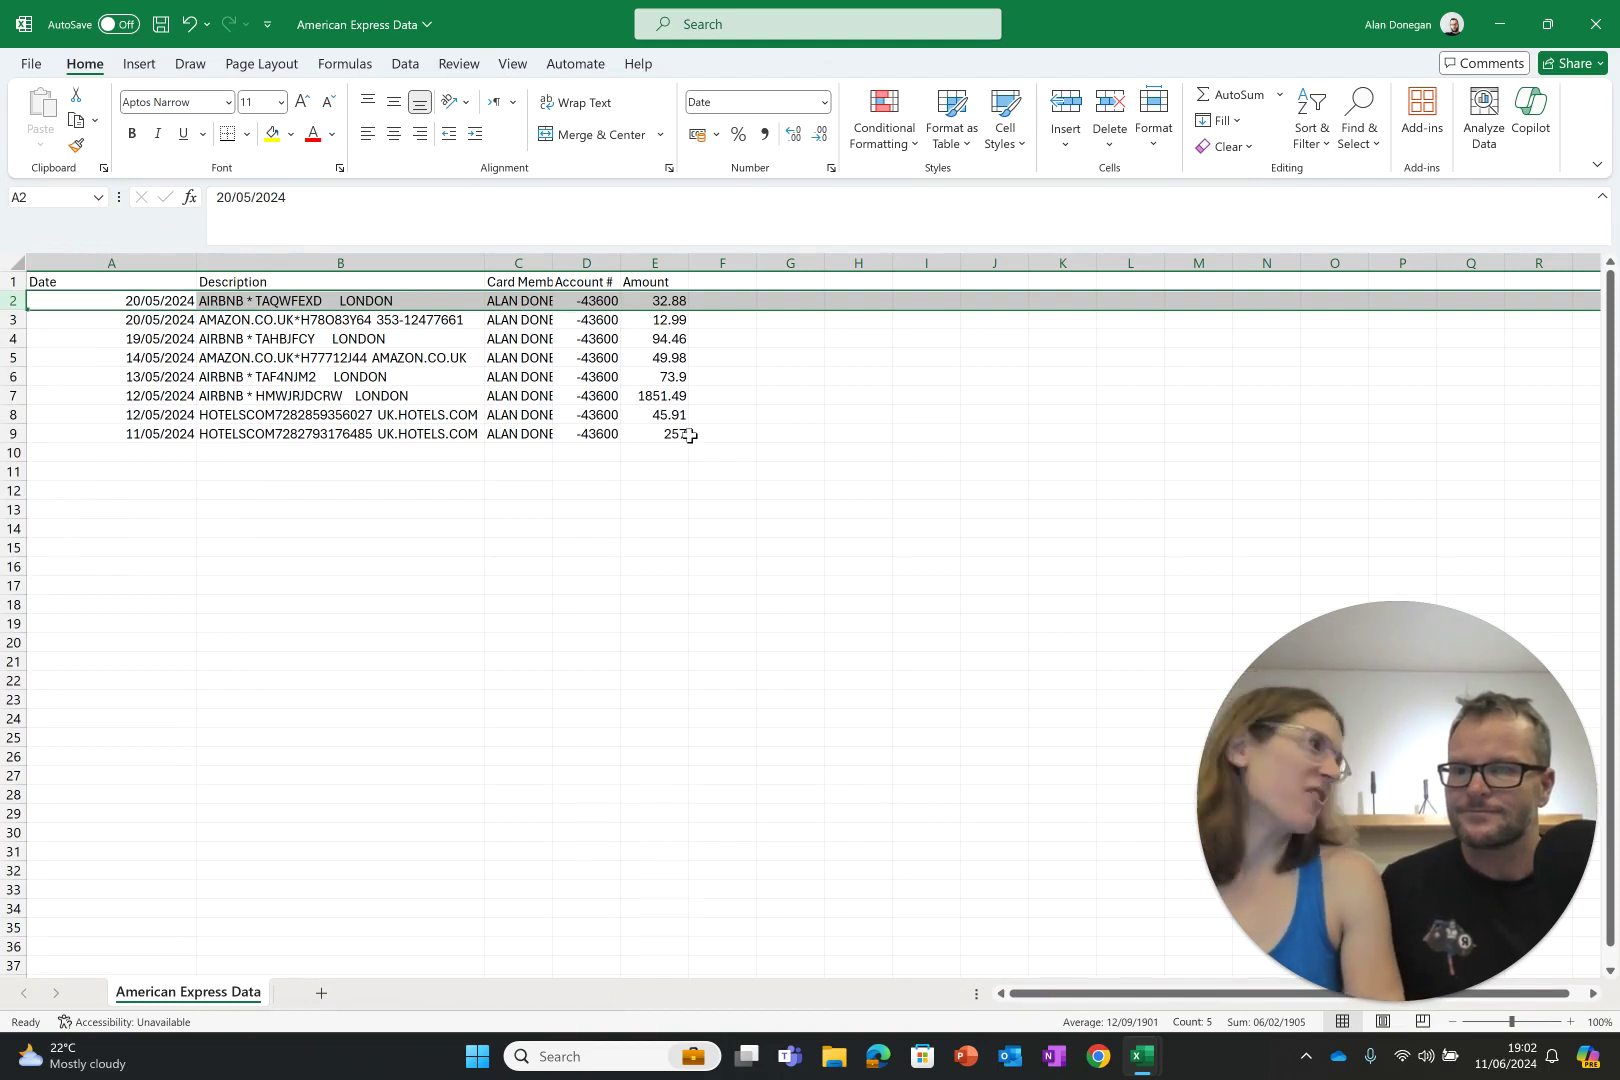
left_click(646, 396)
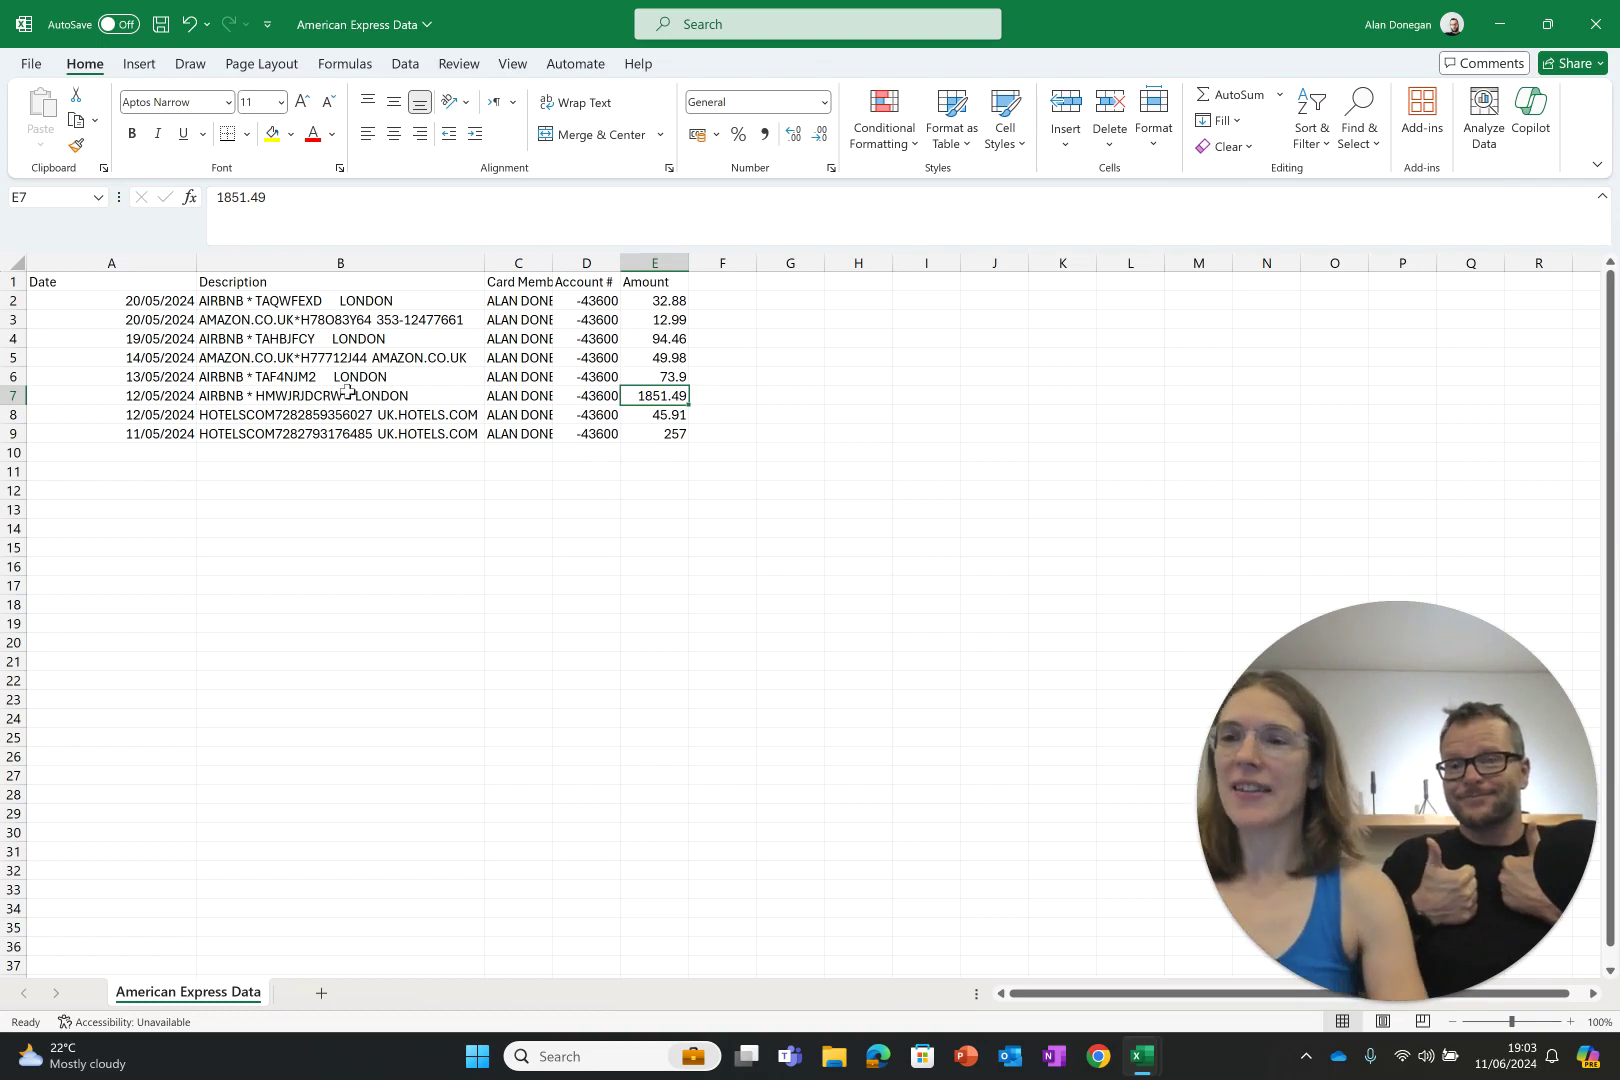
Paste the eight American Express dates and descriptions as values into the tracker from B21.
left_click_drag(142, 299, 155, 432)
key("shift+Right")
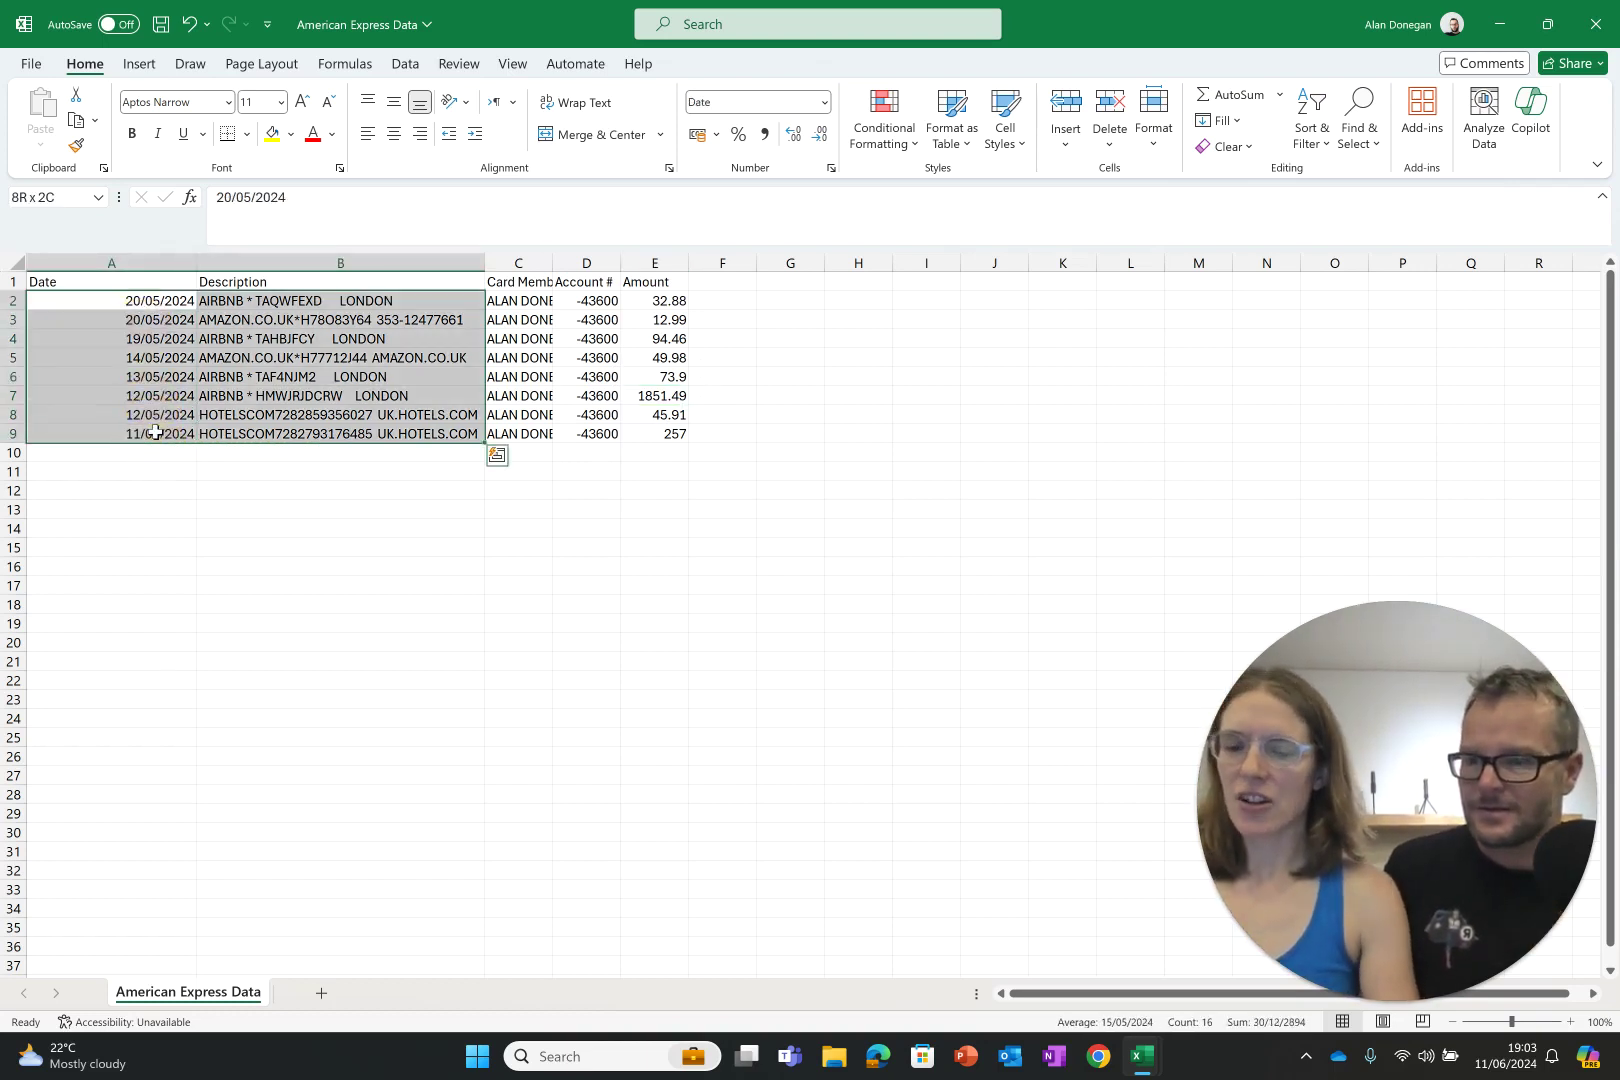
key("ctrl+c")
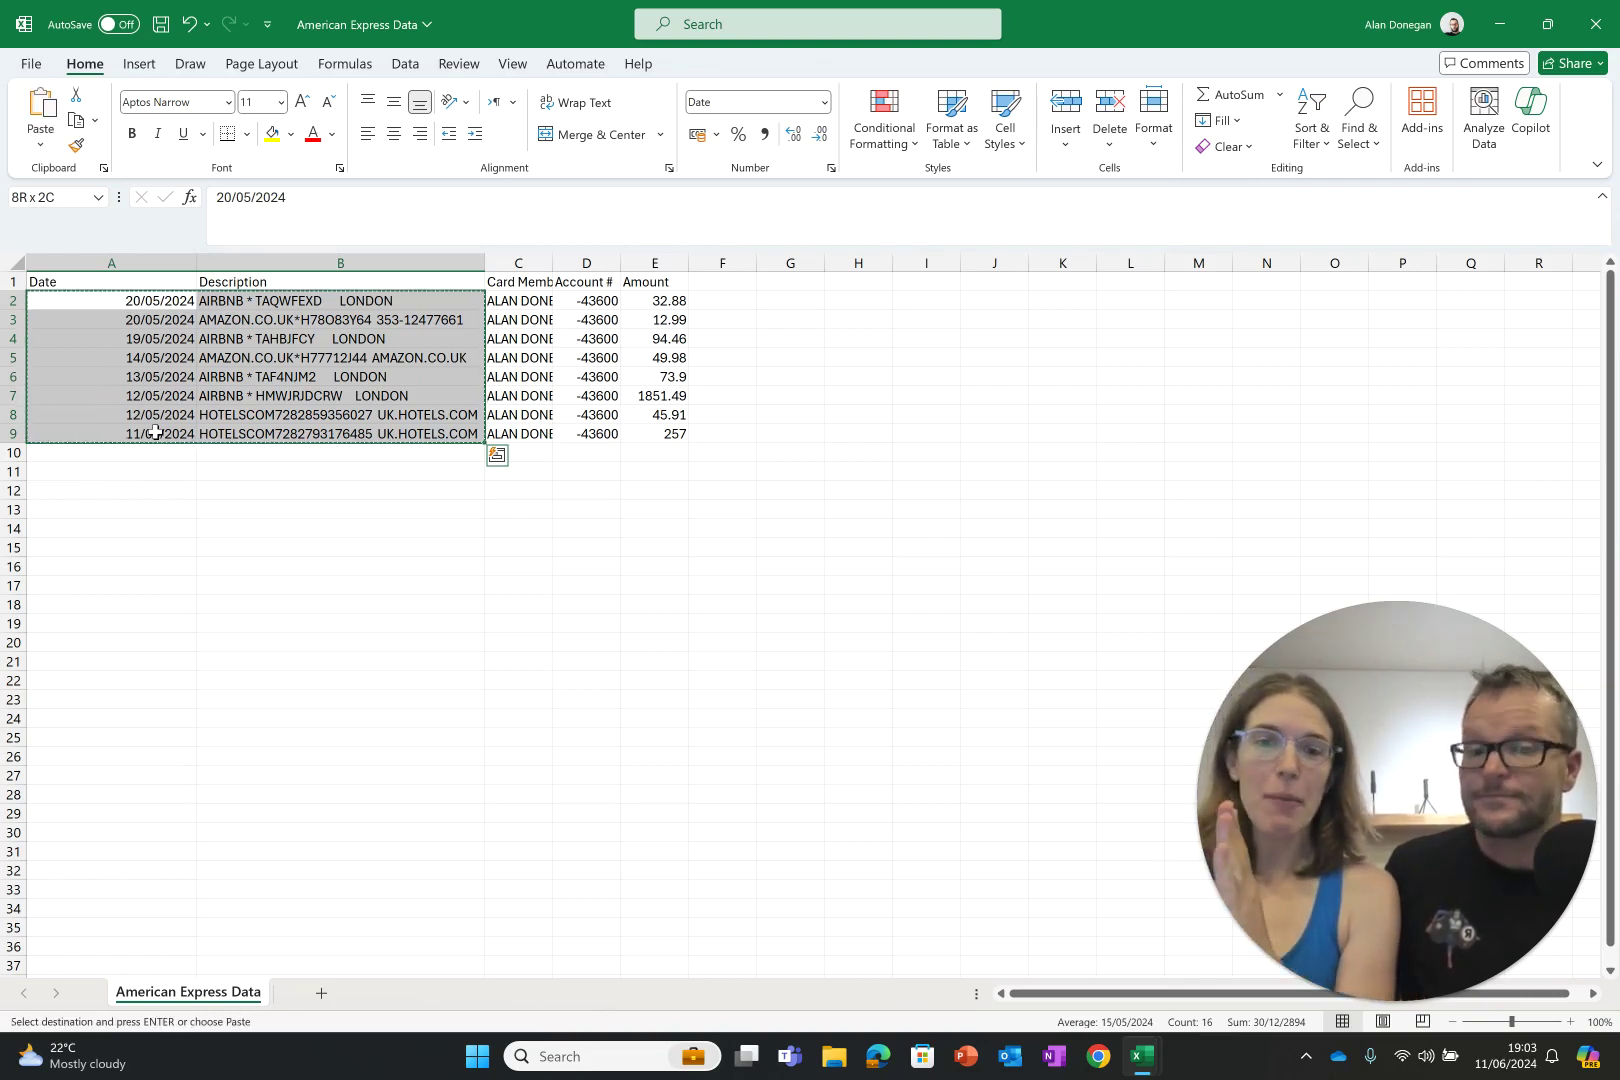
key("alt+Tab")
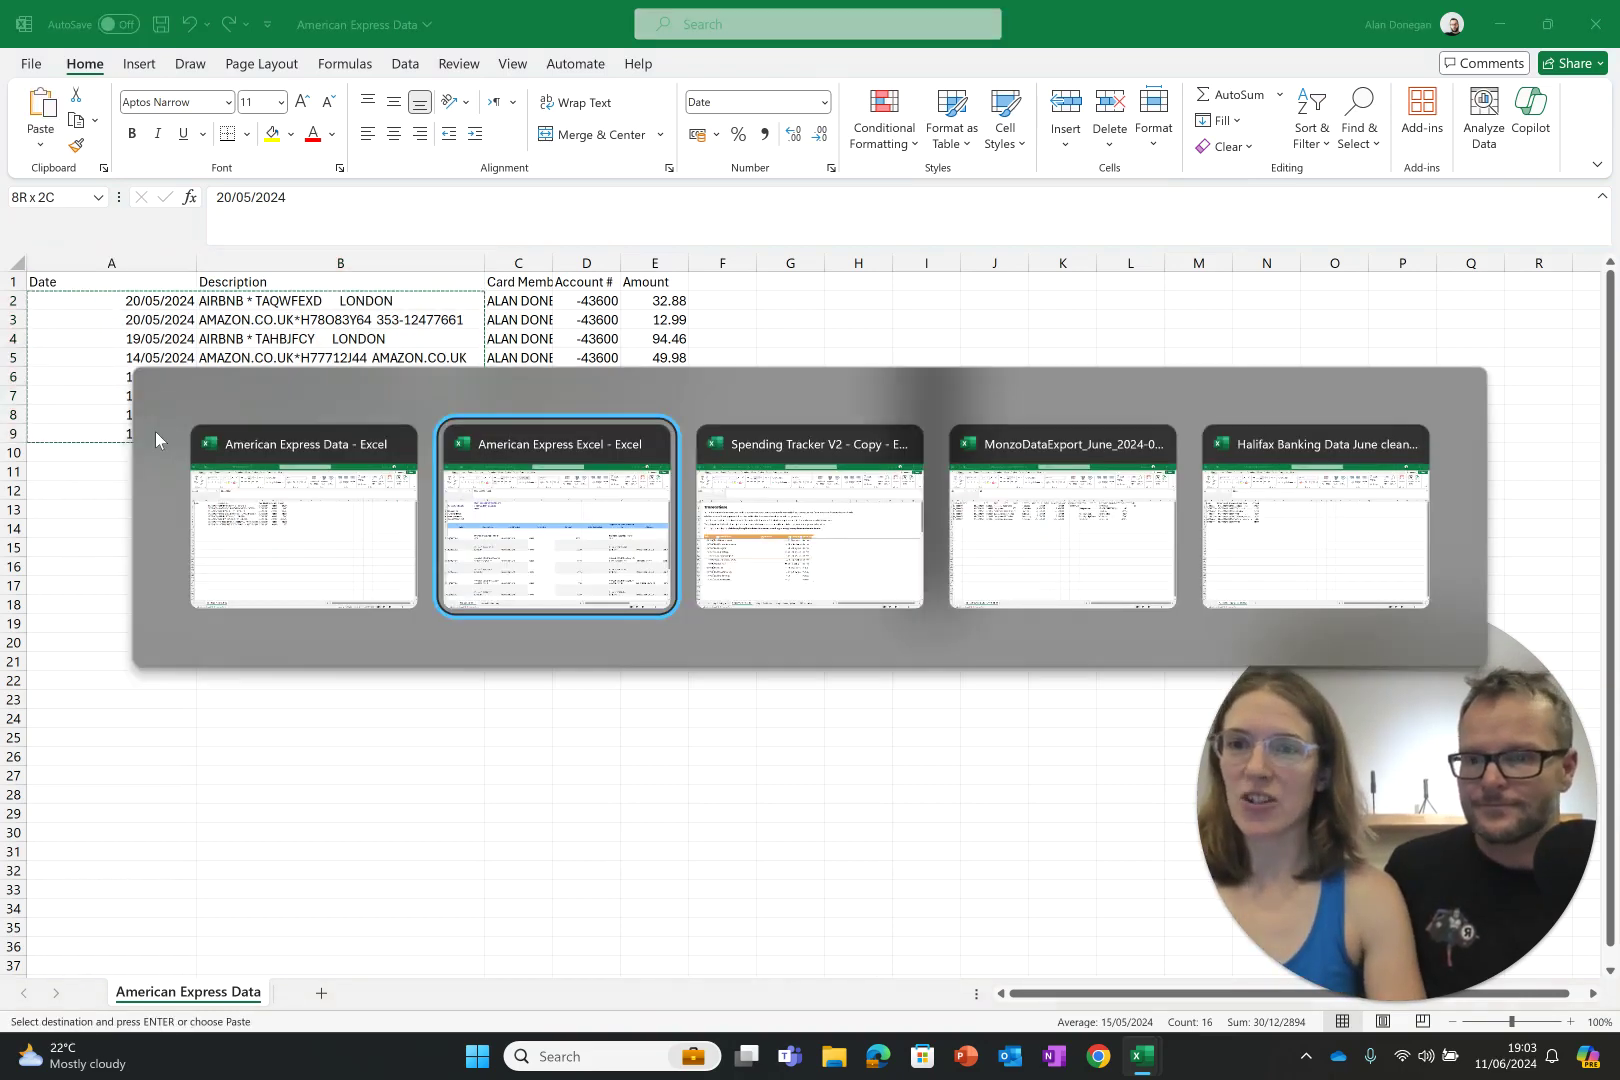
left_click(108, 855)
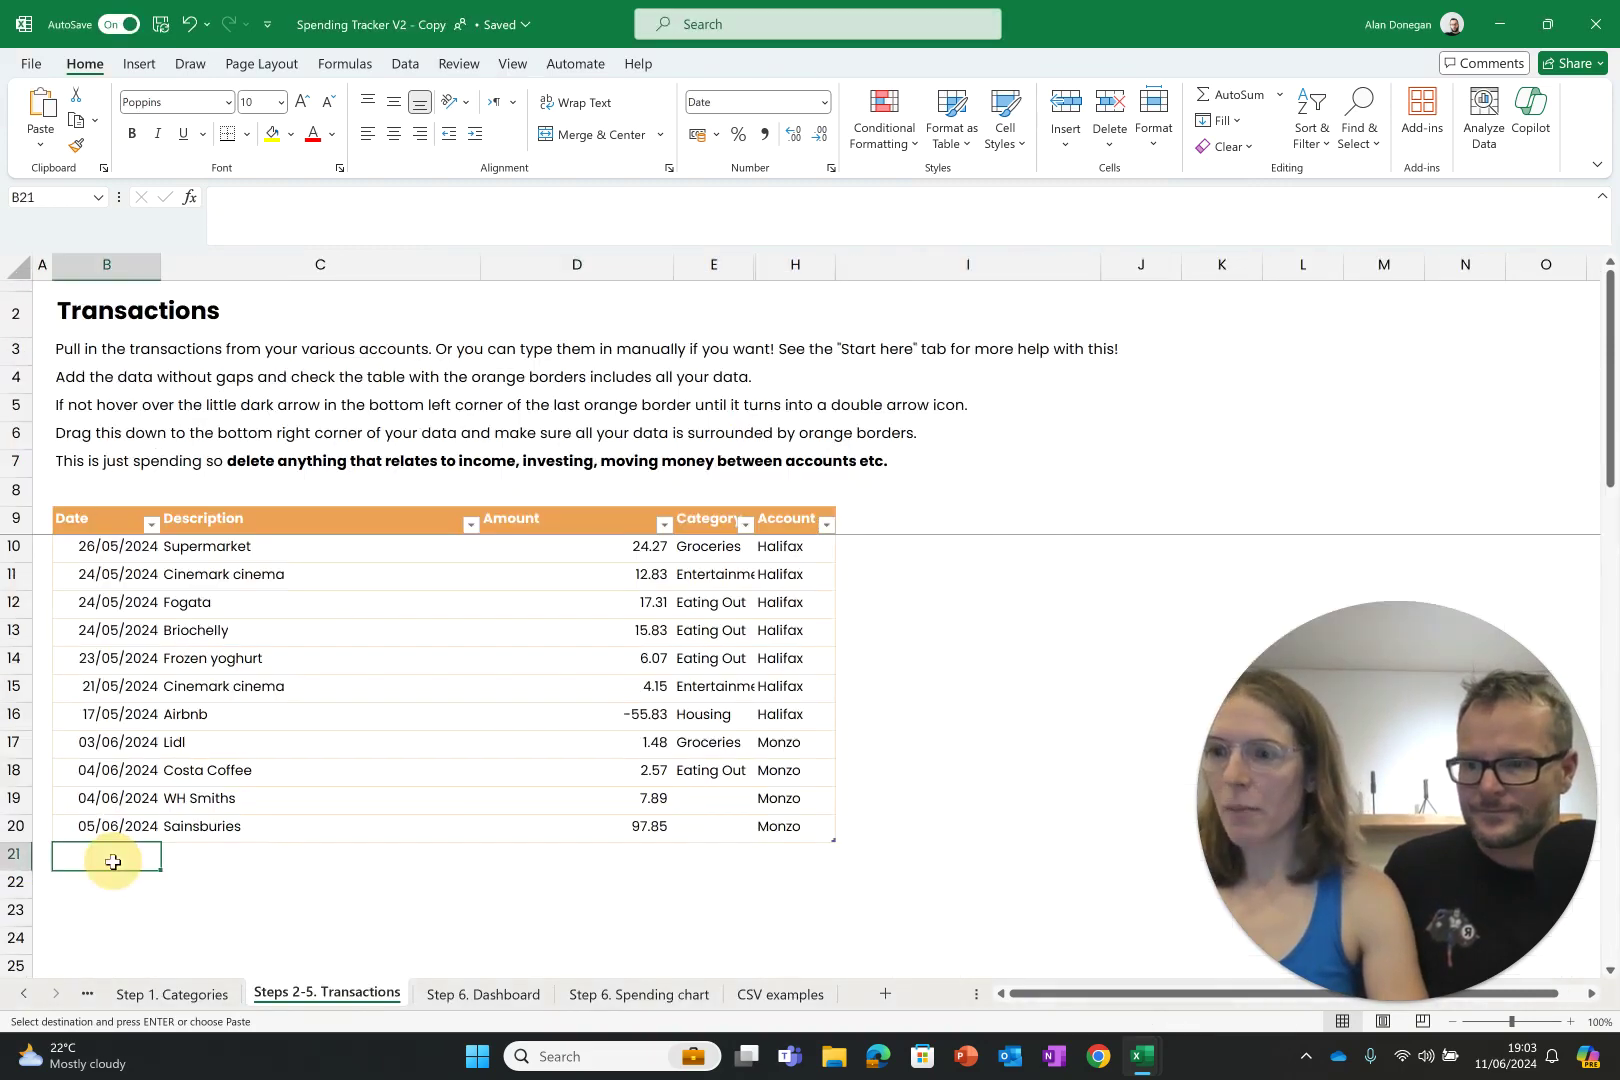
left_click(40, 143)
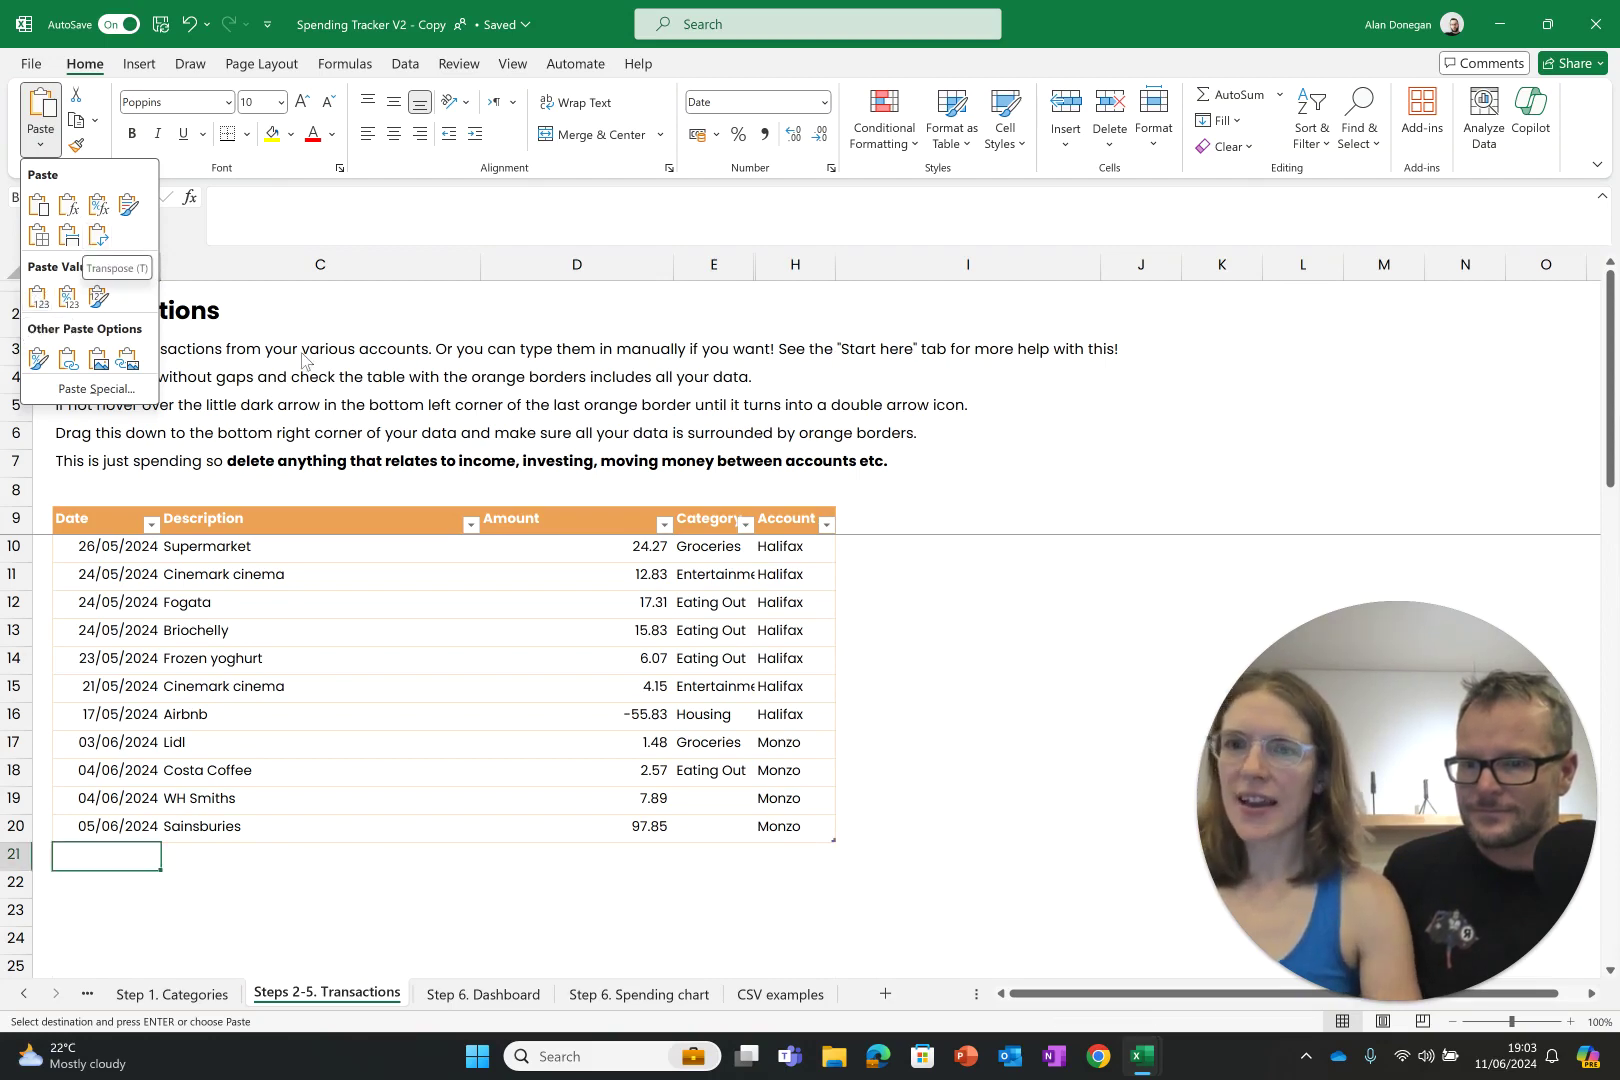
left_click(39, 297)
left_click(713, 770)
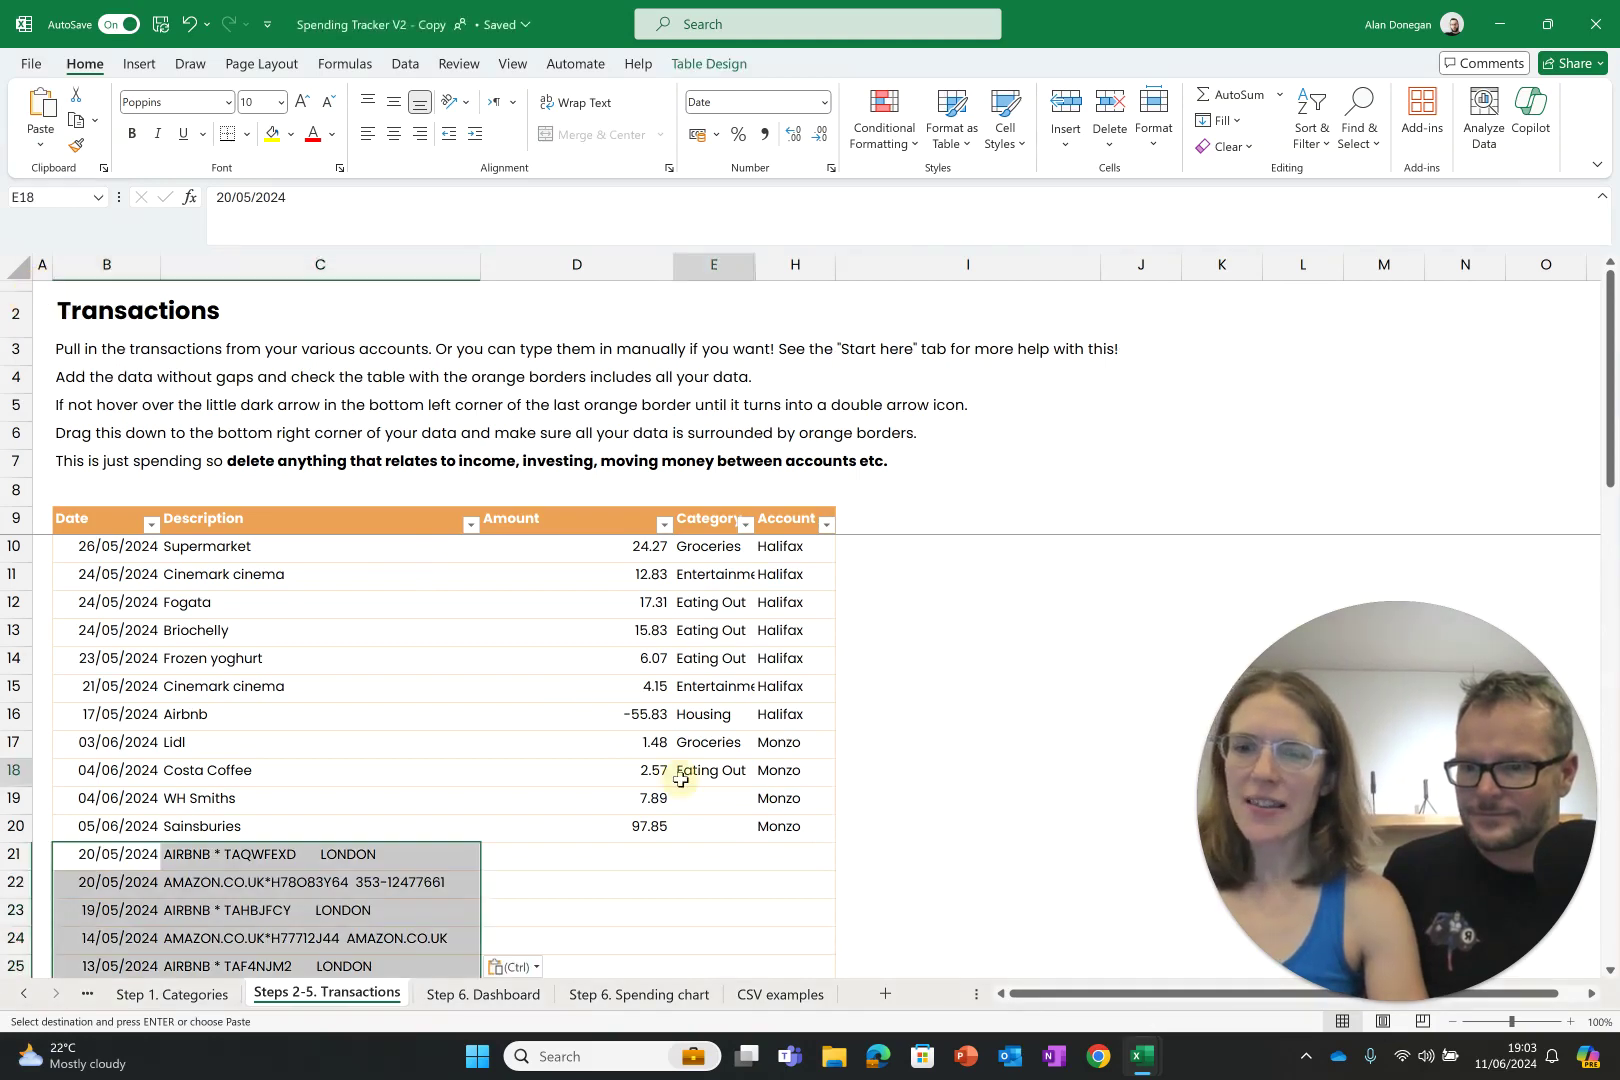
scroll(622, 668, "down", 3)
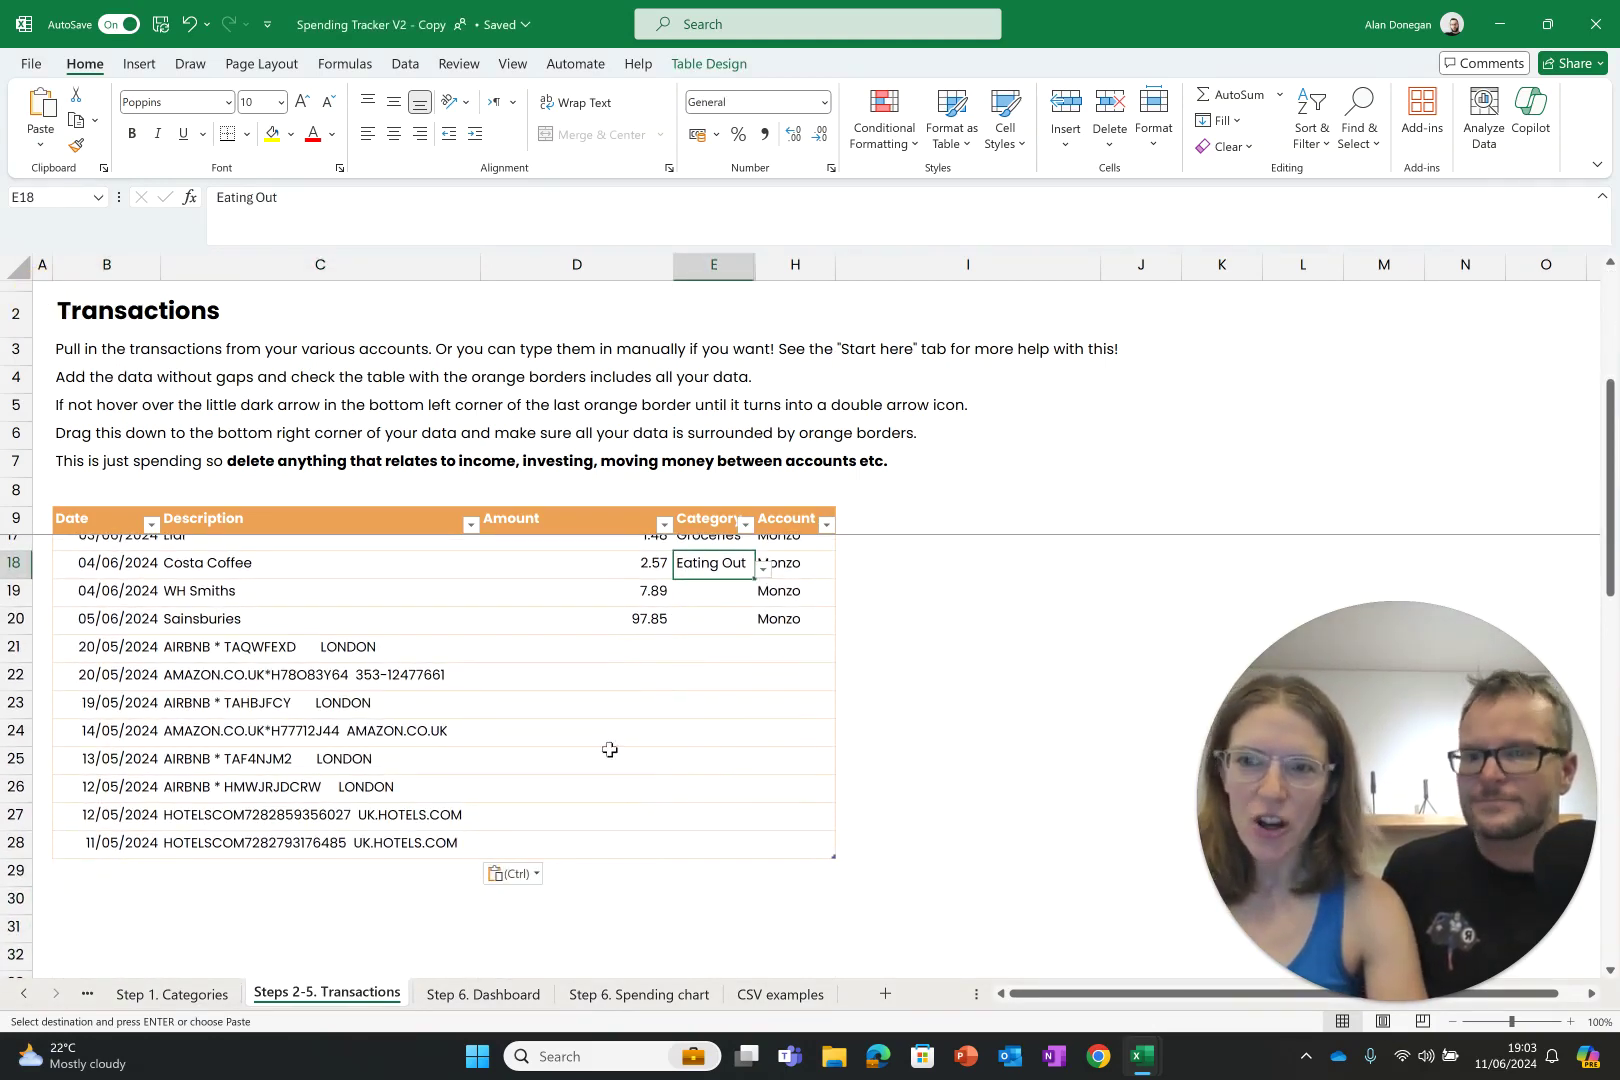
Paste the eight American Express amounts as values into D21 onward.
left_click(582, 646)
key("alt+Tab")
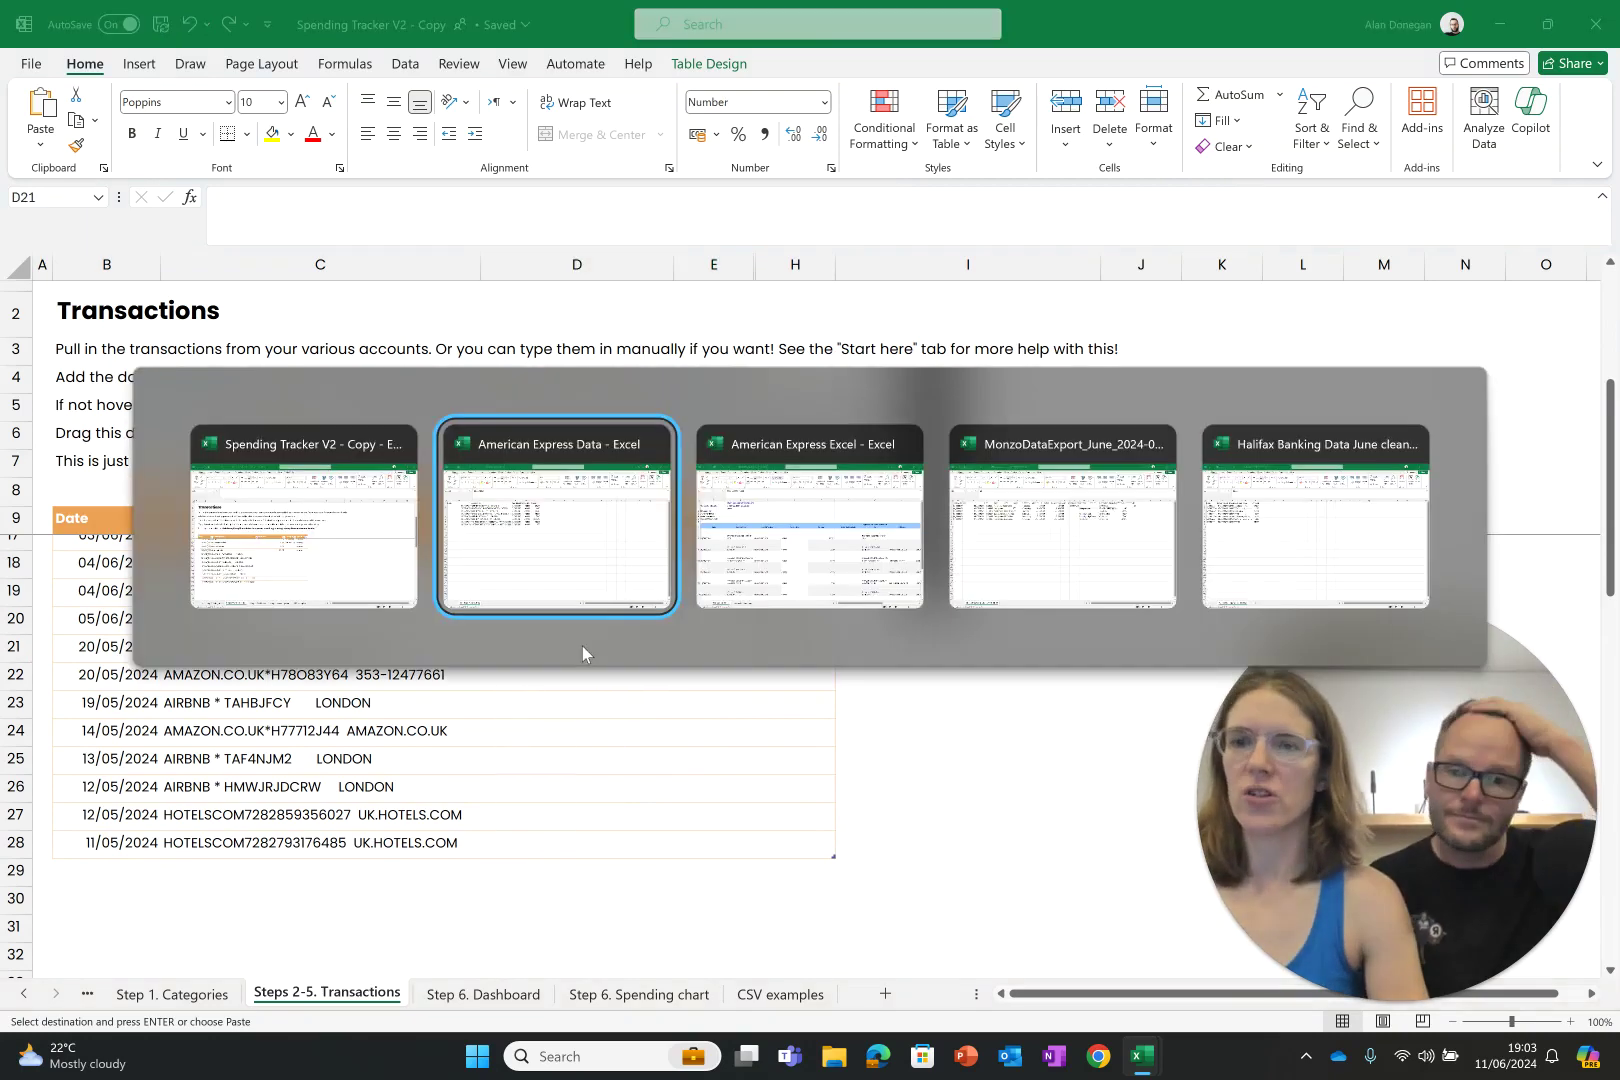
left_click_drag(655, 300, 663, 435)
key("ctrl+c")
key("alt+Tab")
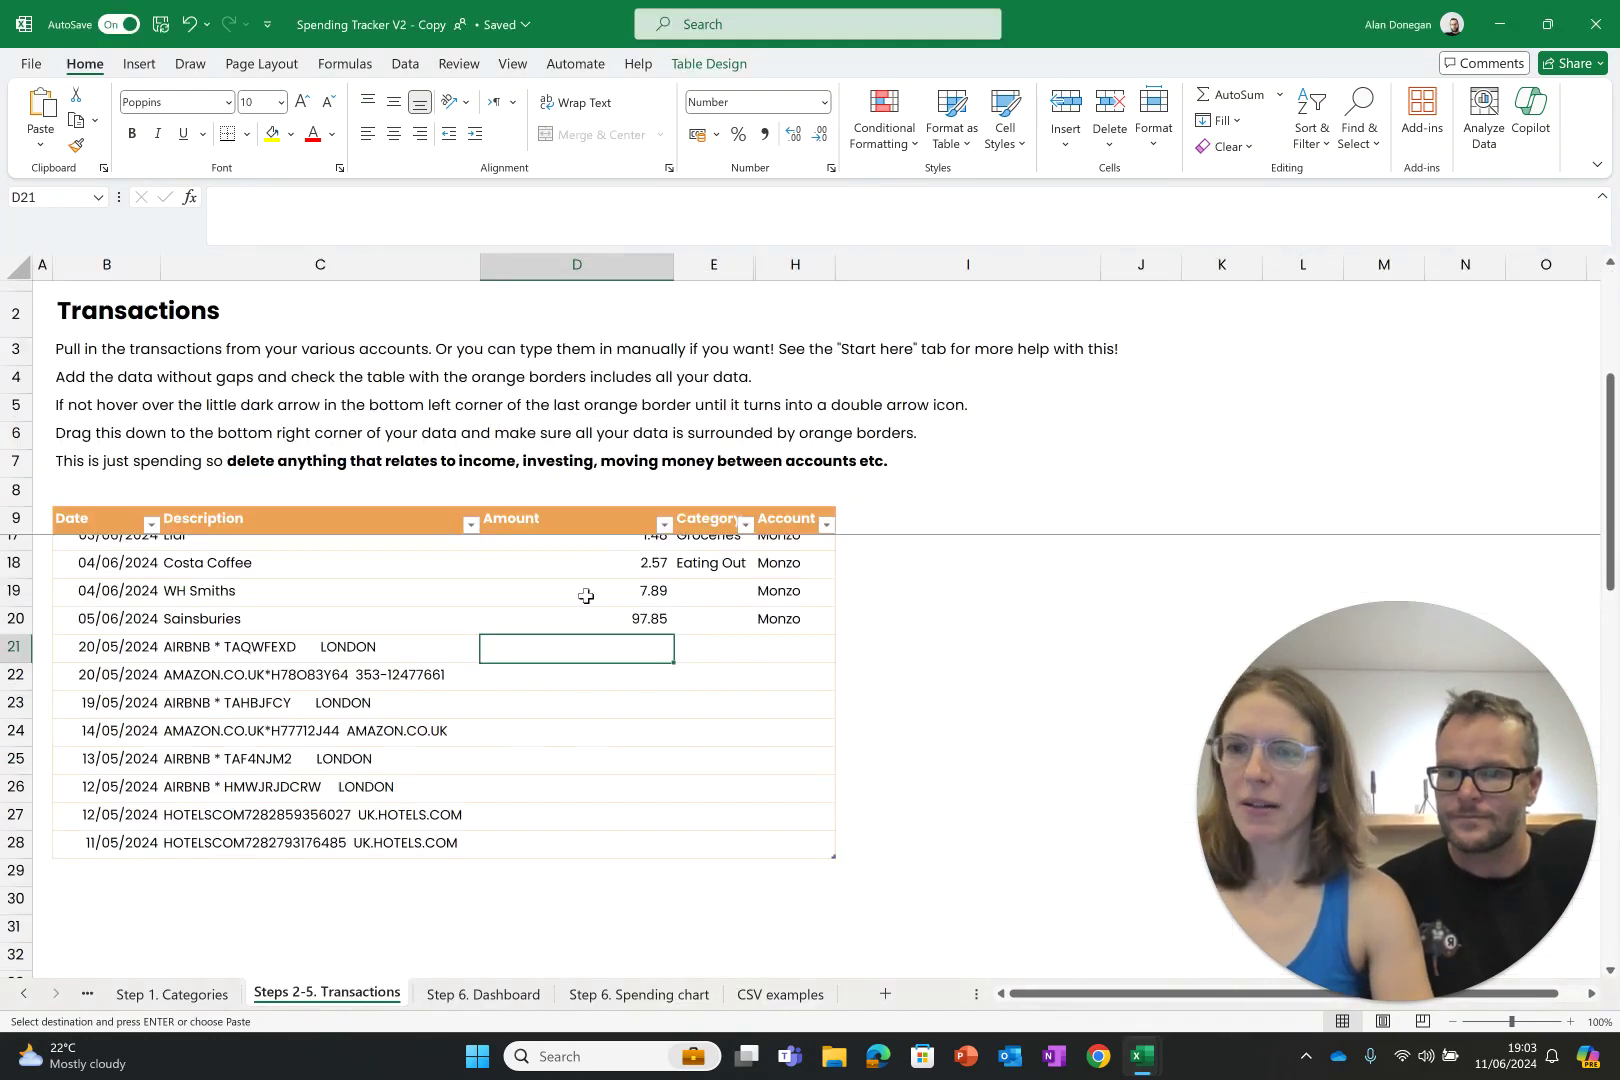
left_click(41, 141)
left_click(40, 294)
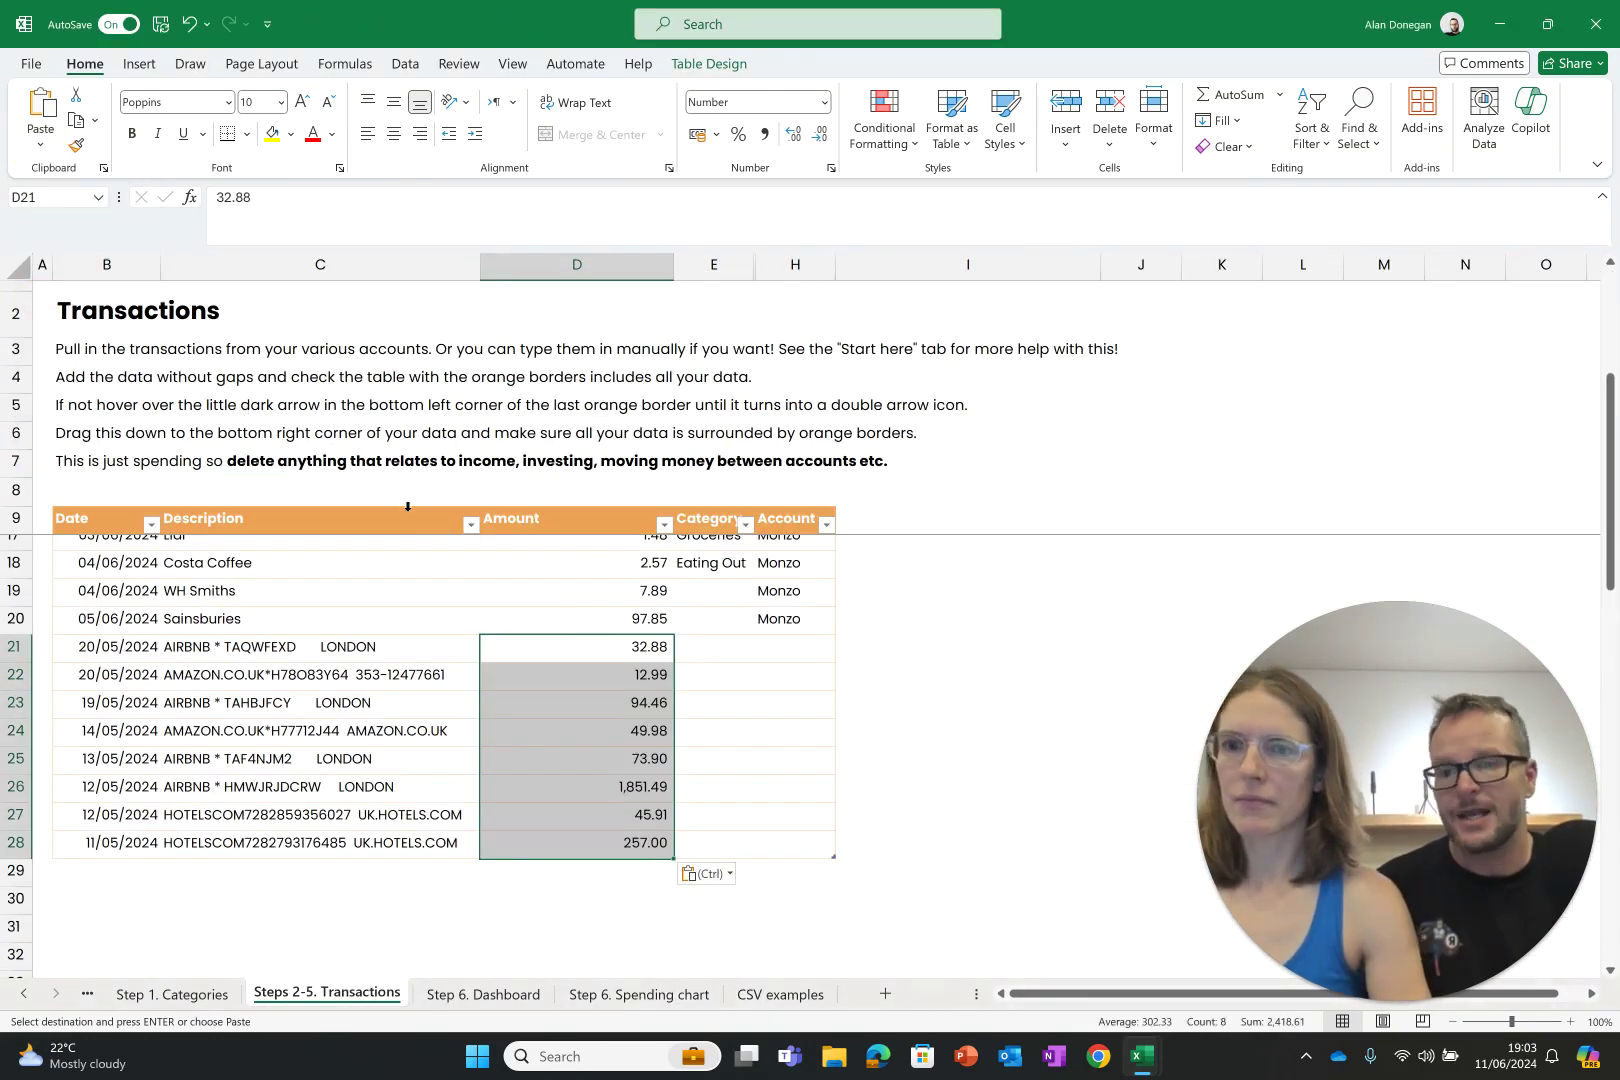
left_click(695, 642)
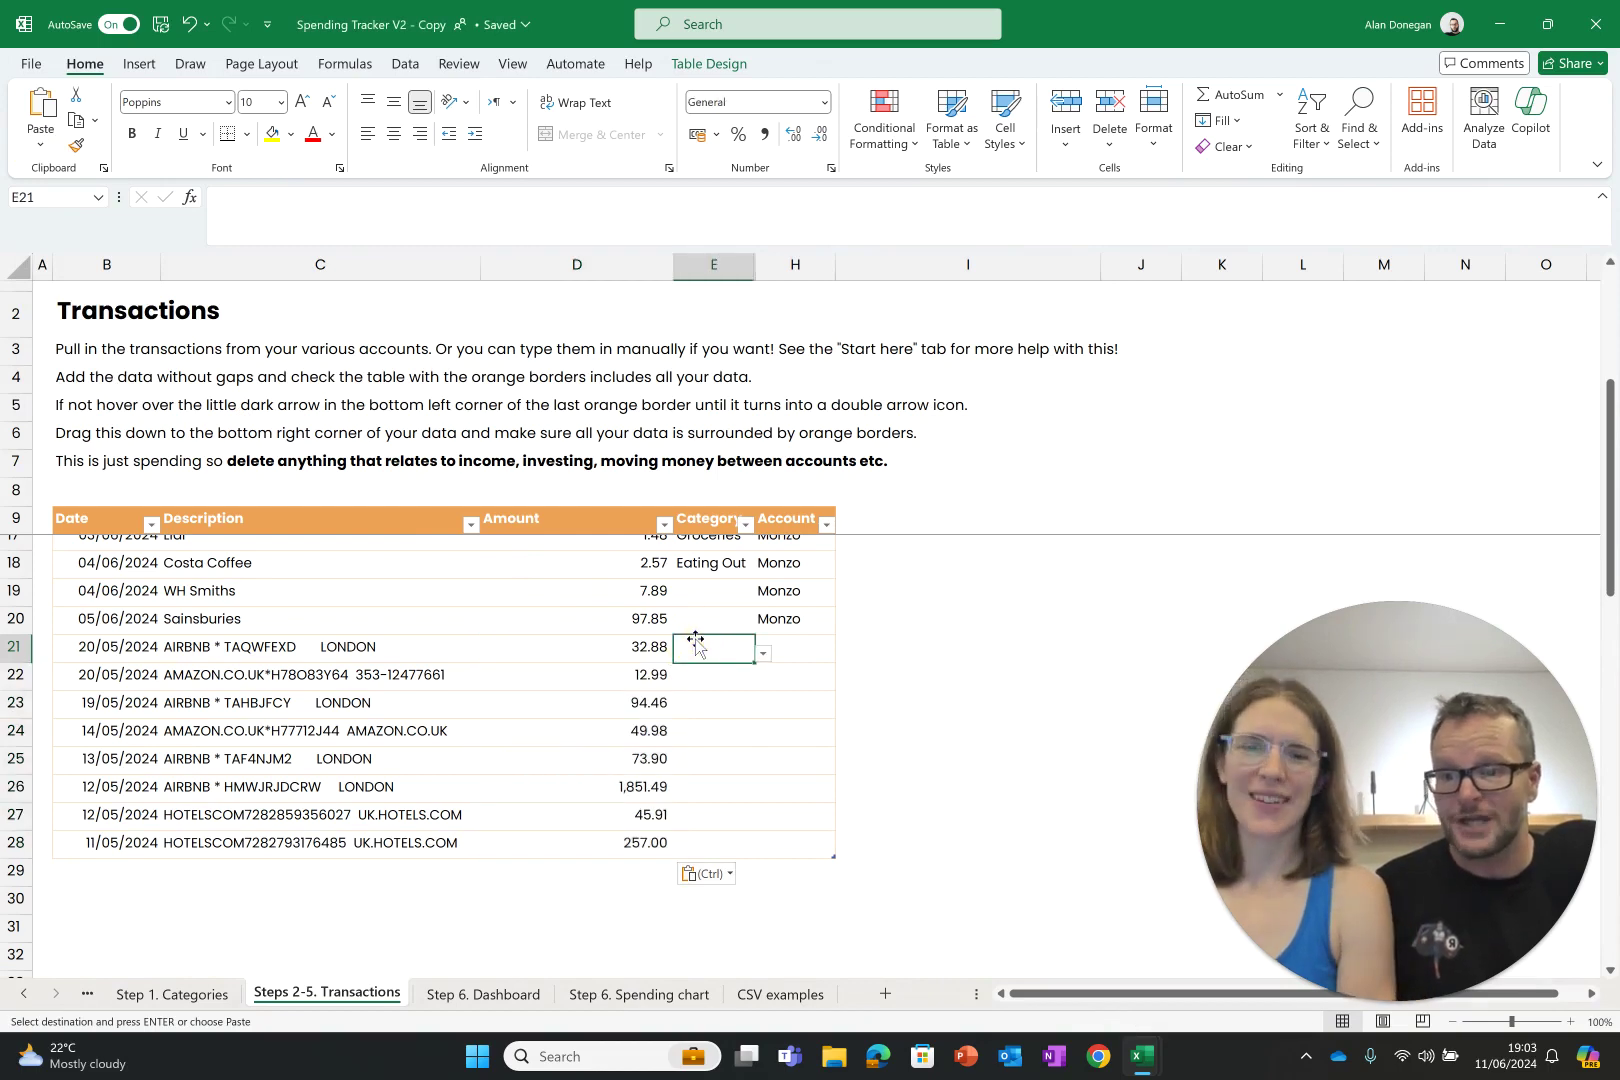